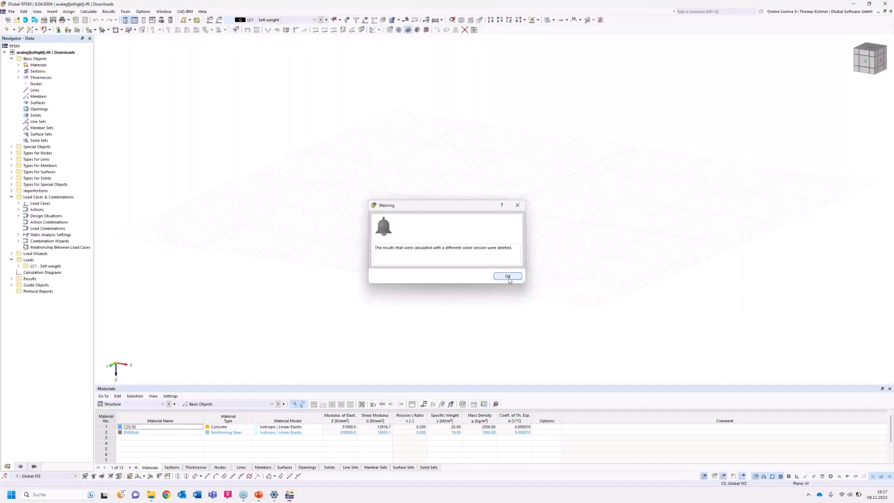
Create a new model named Continuous Slab Example with the 2D | XY | Plate model type.
click(508, 276)
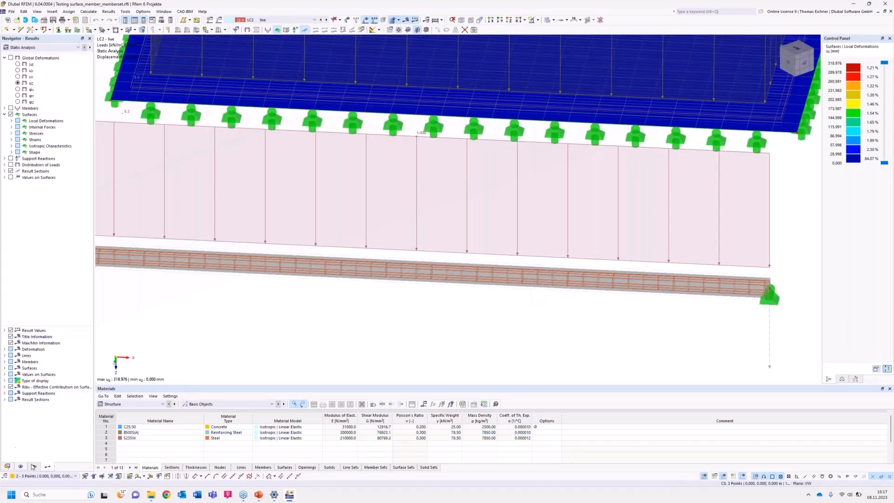
click(7, 467)
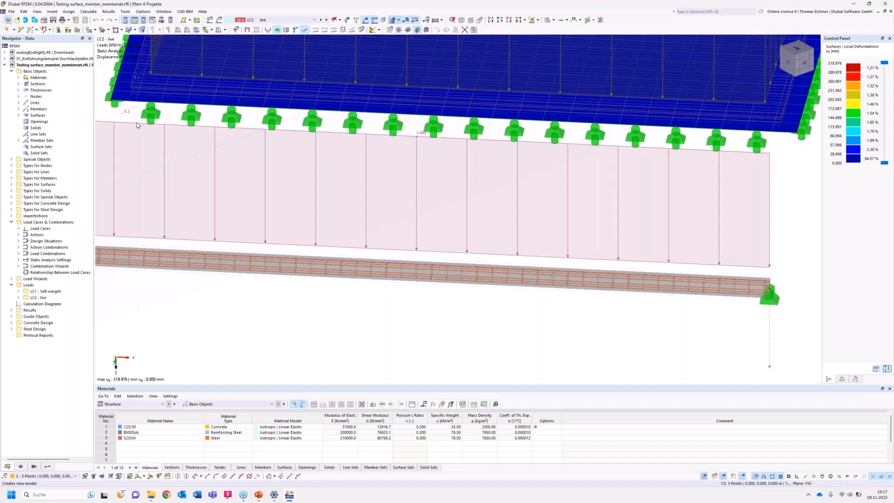
click(9, 21)
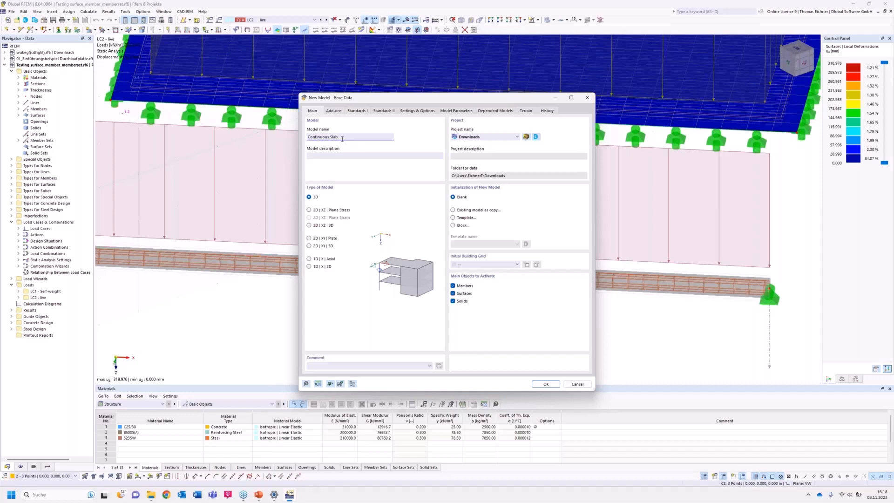
text(ample)
click(308, 240)
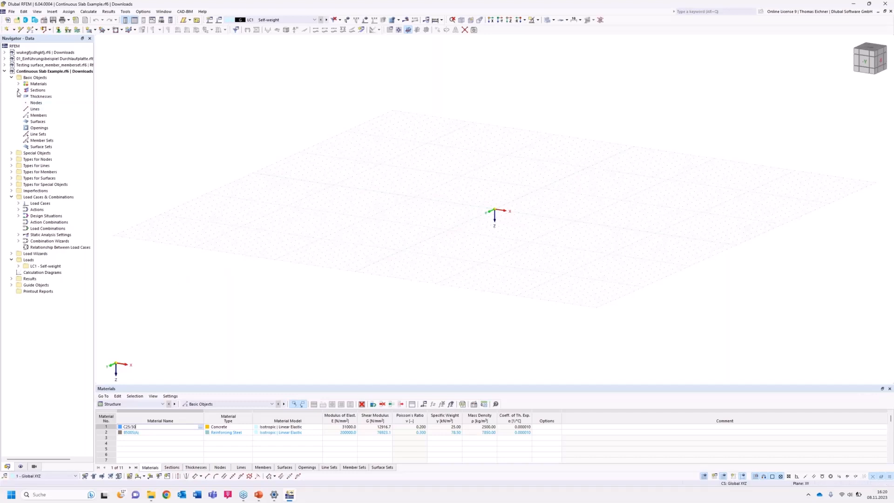
Examine the predefined materials, sections and thicknesses among the model's basic objects.
click(34, 77)
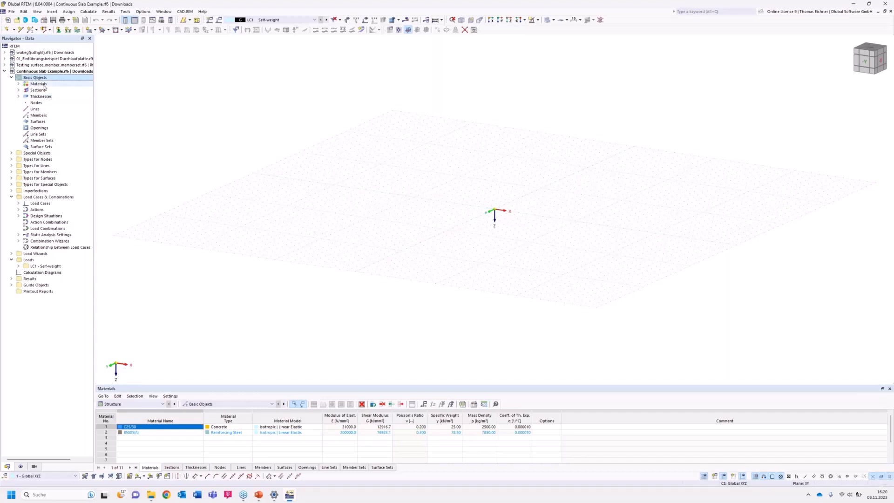
click(18, 84)
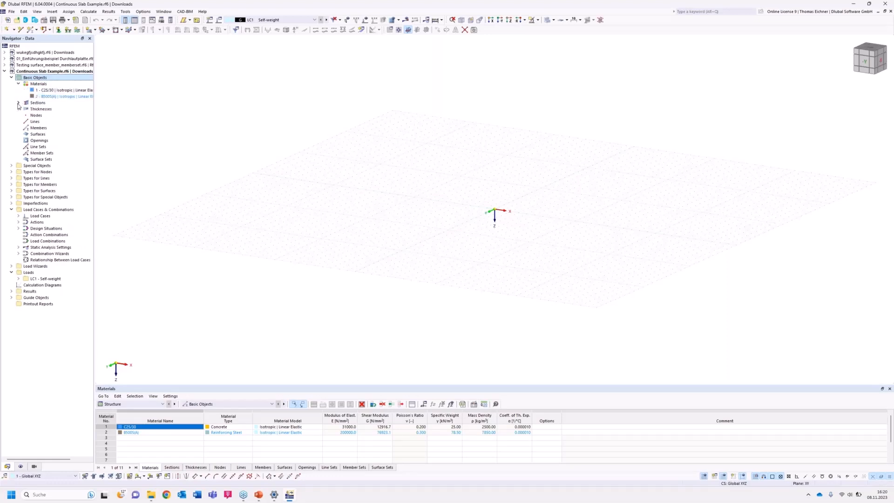
click(18, 103)
click(19, 121)
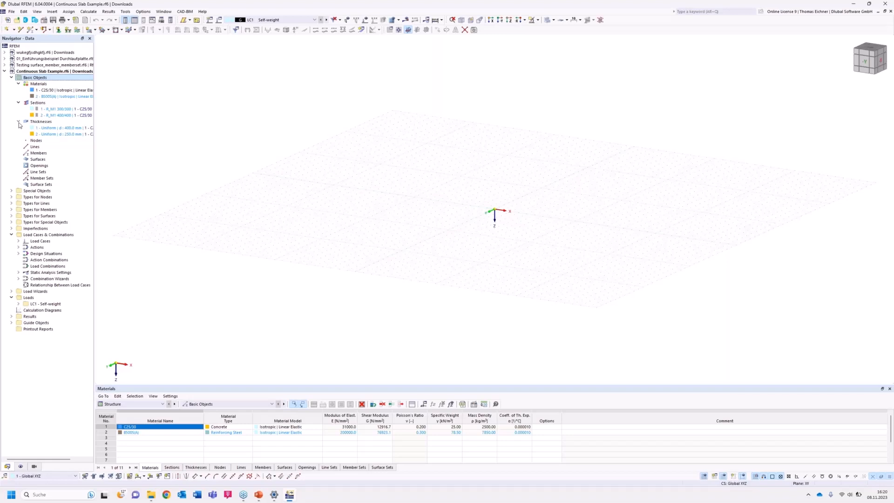
click(19, 122)
click(19, 102)
click(19, 84)
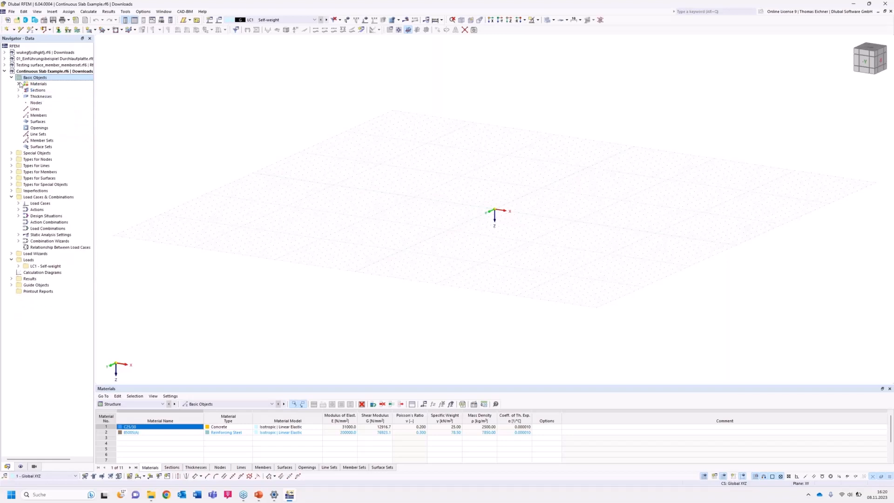
Delete all basic objects from the Continuous Slab Example model.
right_click(27, 79)
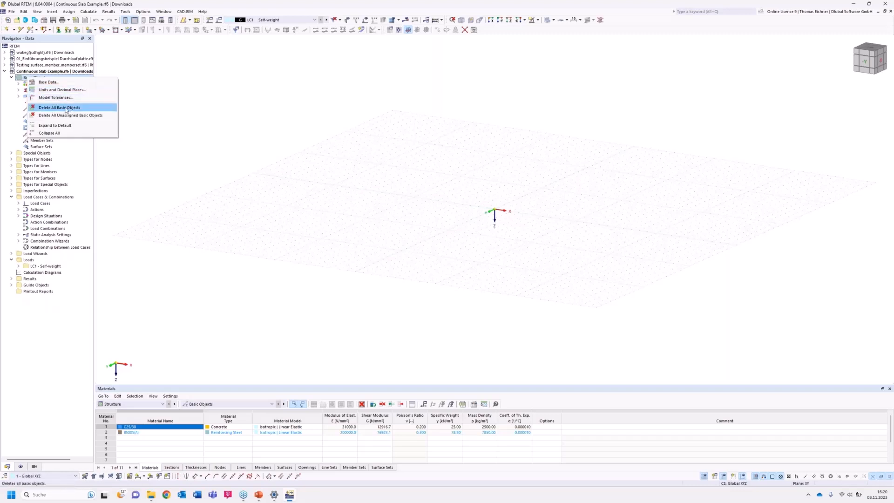
click(56, 108)
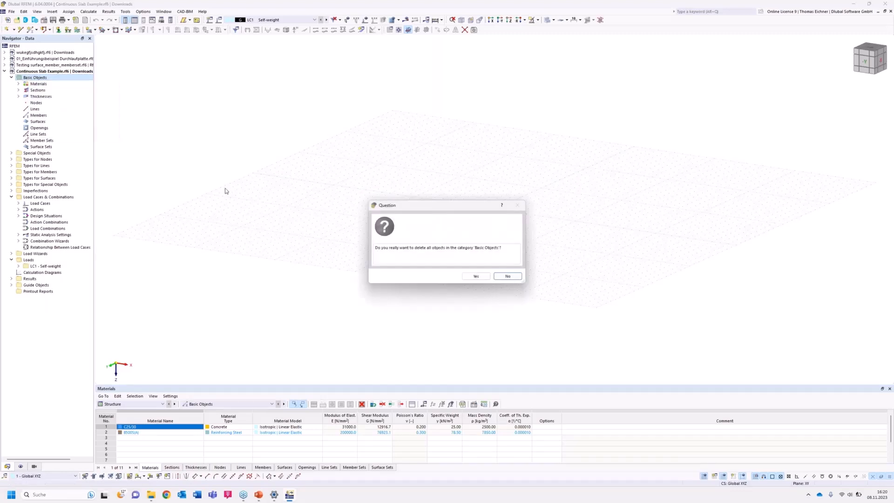
click(475, 277)
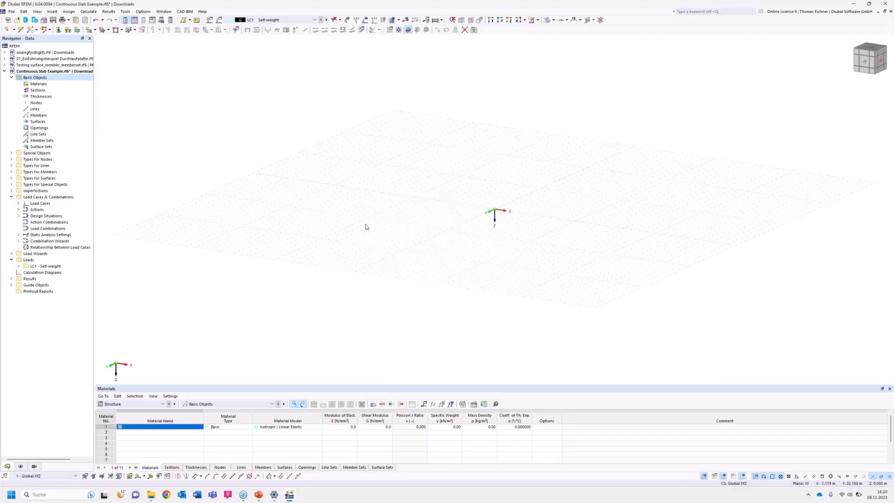
Set the view along the Z-axis and start a new rectangular surface.
middle_drag(380, 211, 364, 204)
middle_drag(536, 153, 492, 163)
middle_drag(471, 191, 447, 207)
click(509, 23)
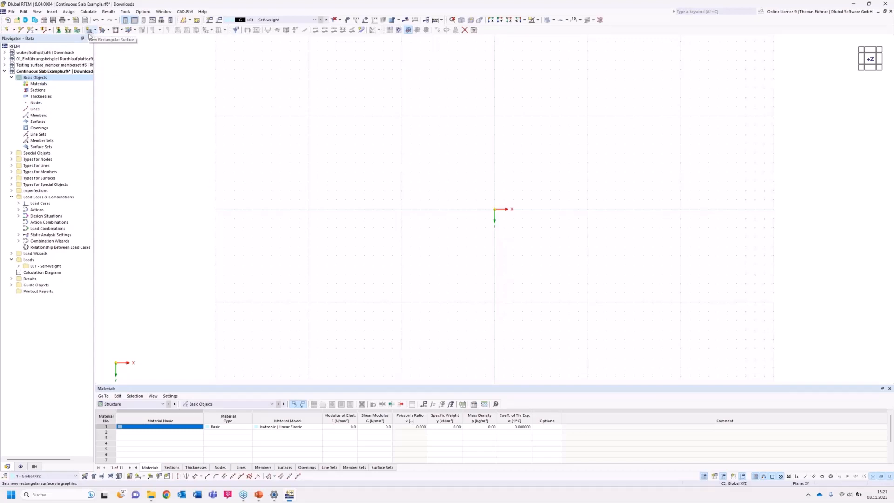
click(95, 30)
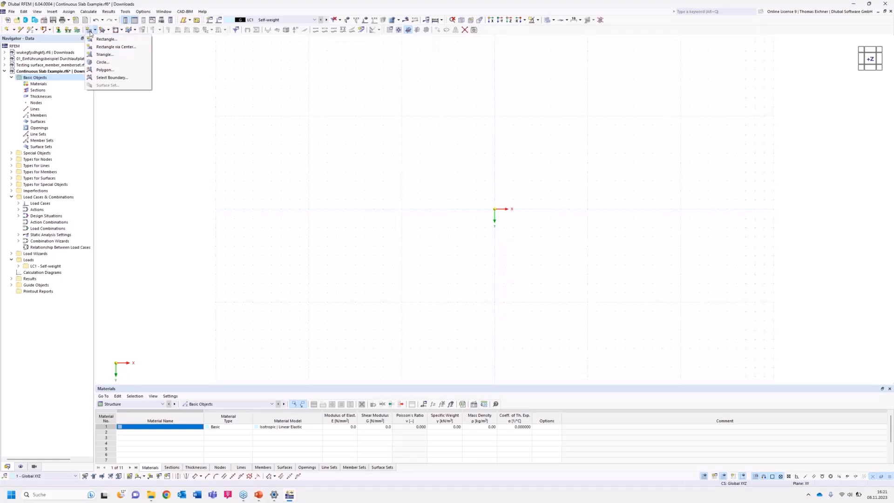
click(99, 39)
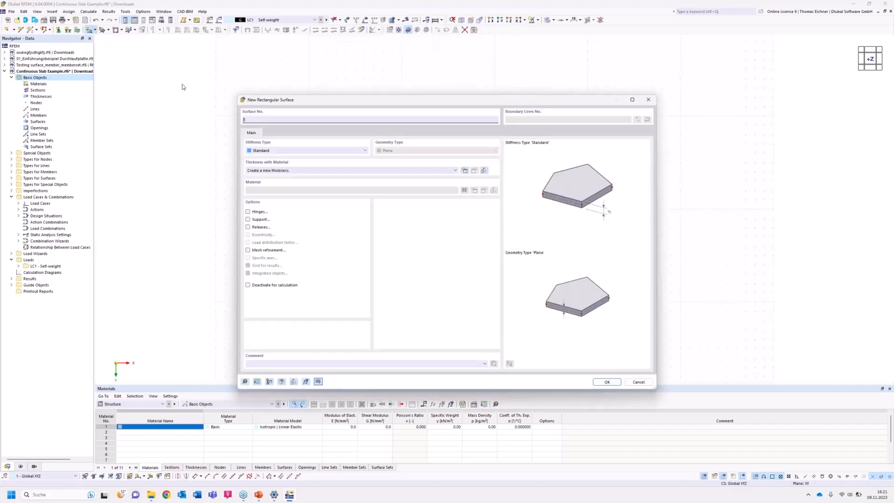
drag(287, 99, 227, 78)
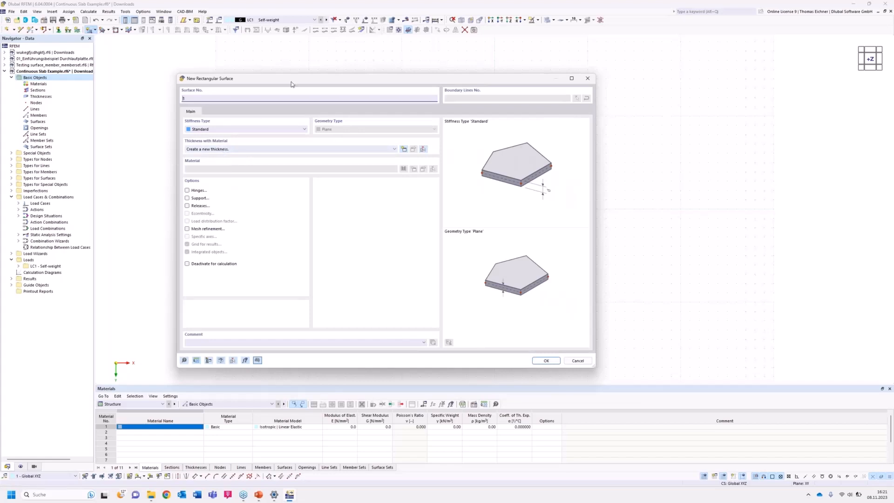
drag(291, 82, 83, 70)
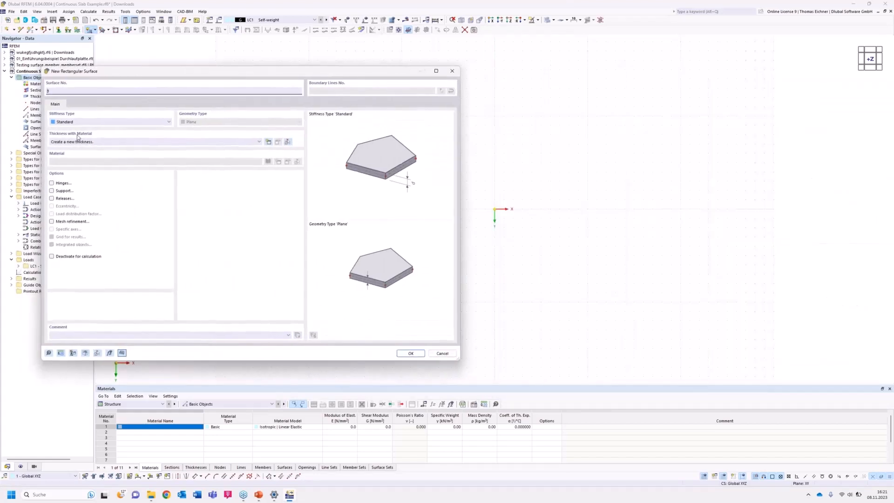
click(410, 353)
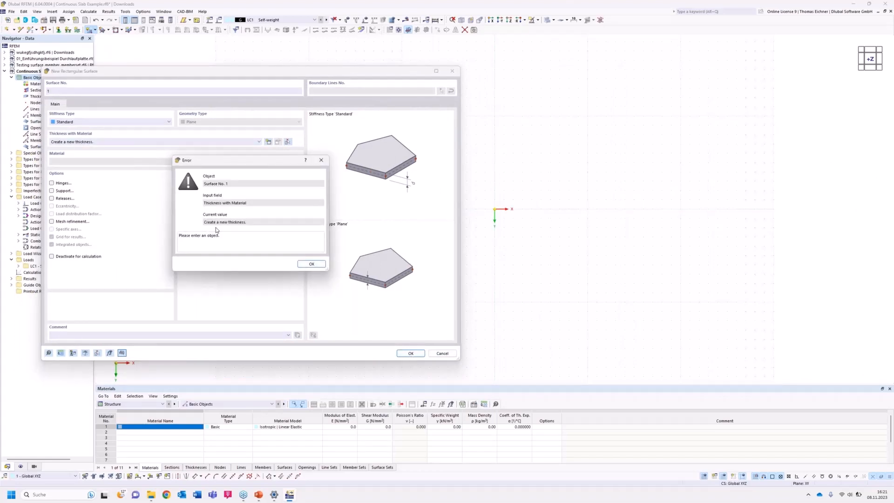
click(306, 265)
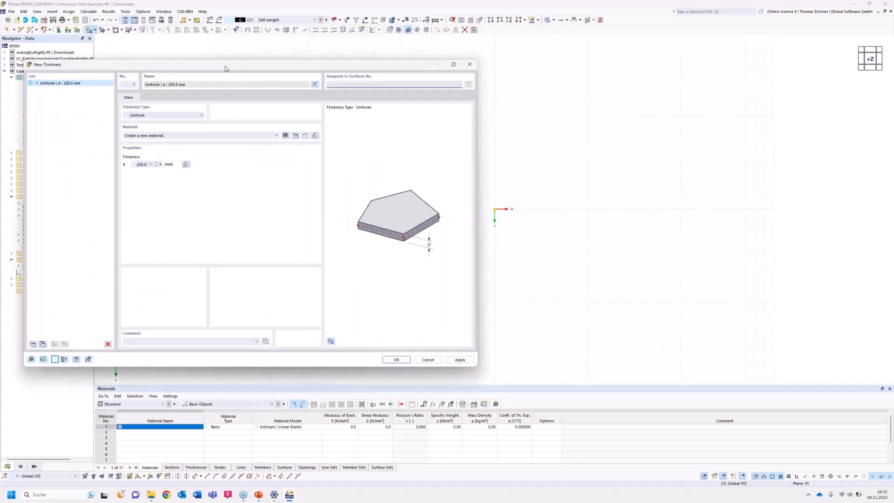
Set the new uniform thickness to 300 mm and start a new material for it.
drag(225, 68, 387, 85)
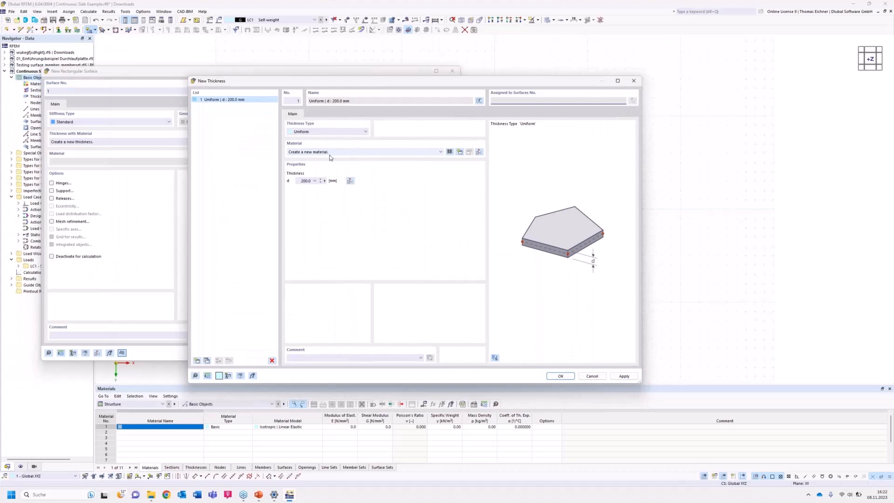
double_click(302, 181)
text(3000)
click(356, 152)
click(355, 153)
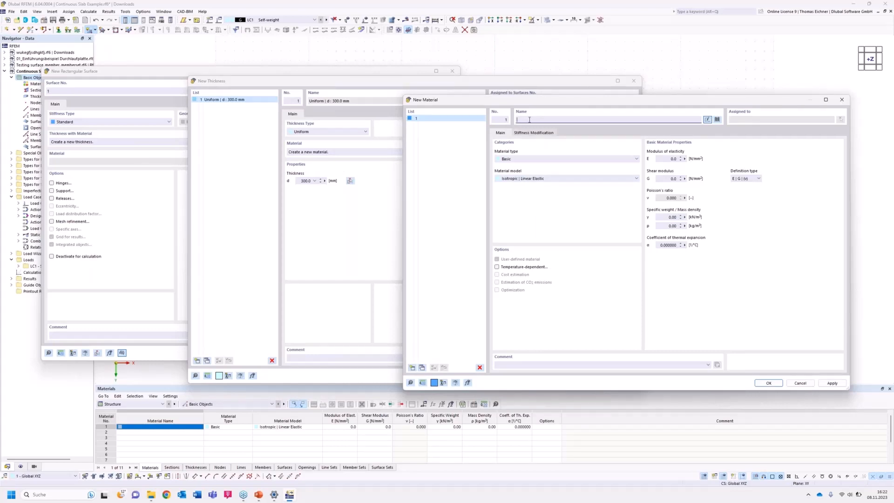
click(717, 120)
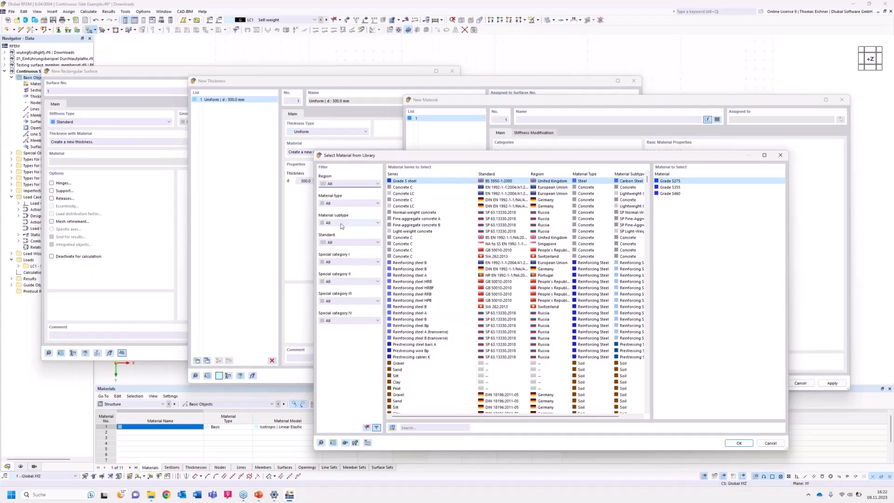
click(403, 427)
click(782, 156)
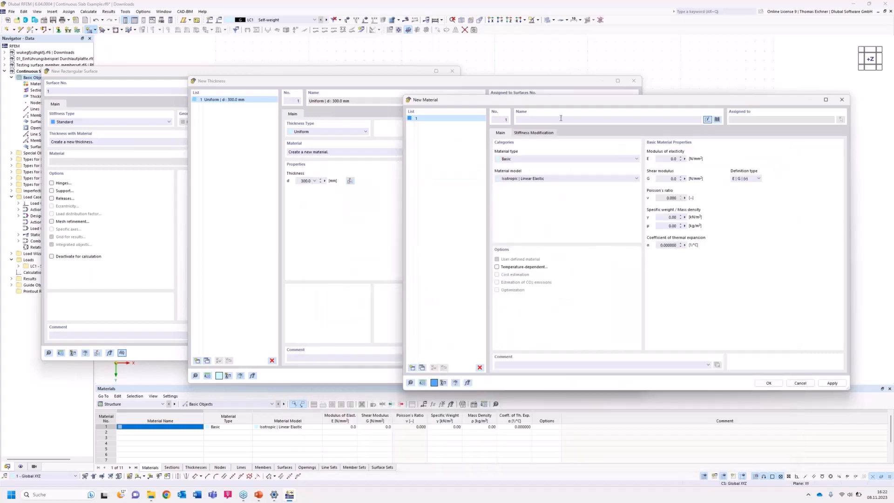
Assign concrete C30/37 according to DIN EN 1992-1-1/NA/A1:2015-12 as the new material.
click(561, 119)
text(C)
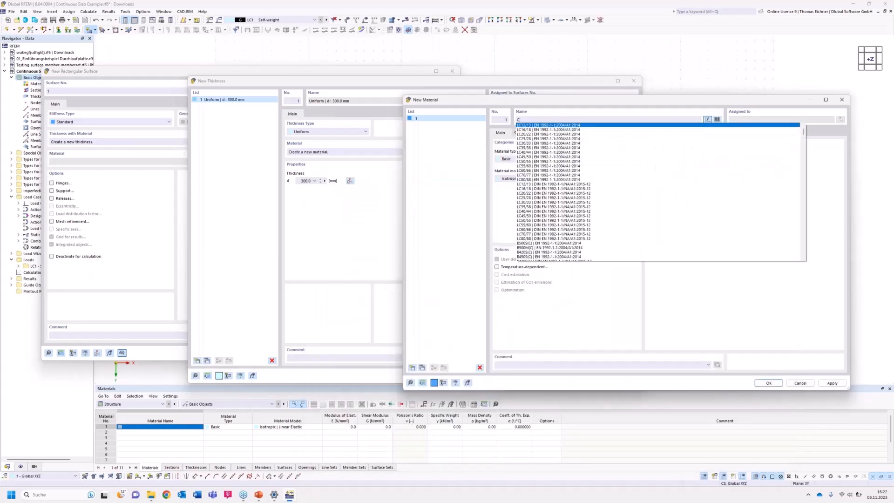
text(30/3)
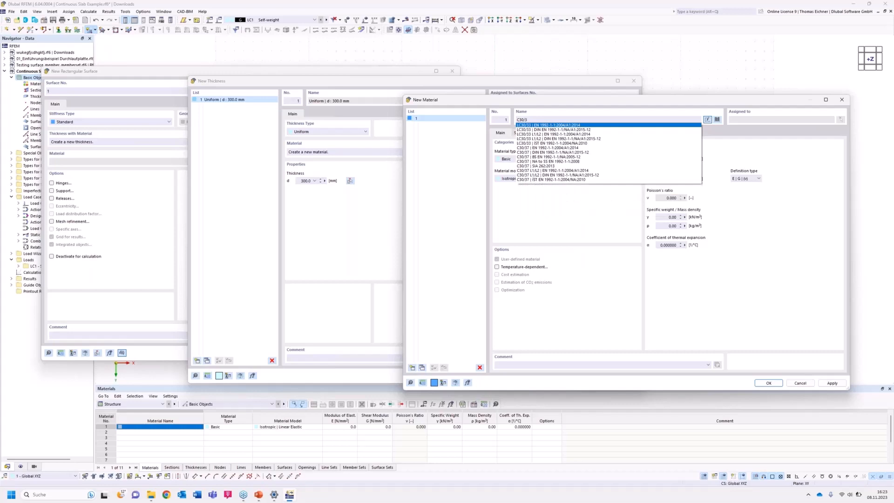
text(7)
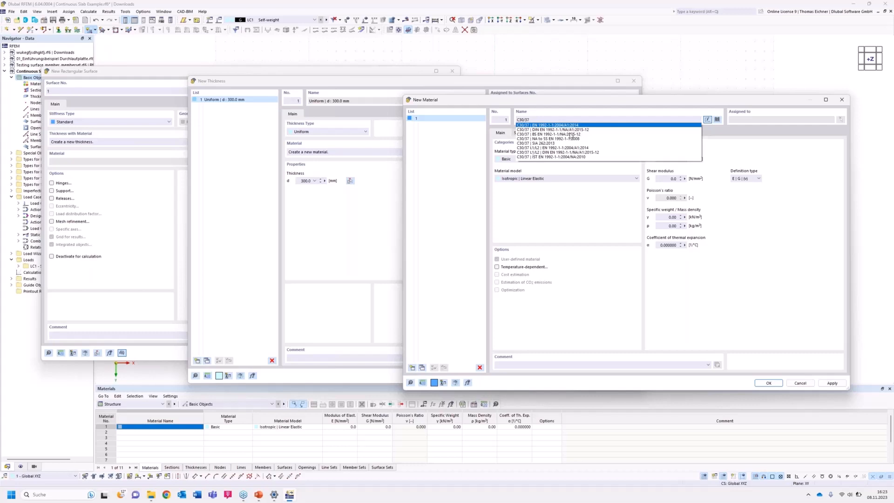
click(543, 131)
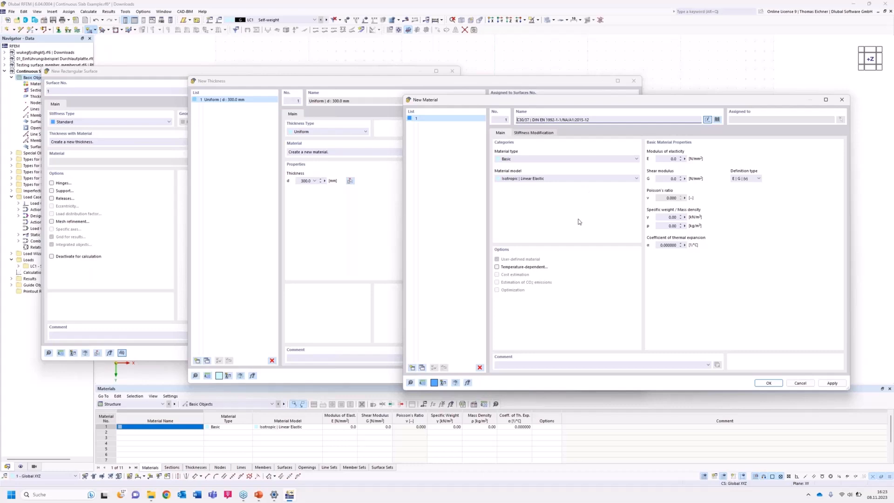
drag(602, 99, 581, 79)
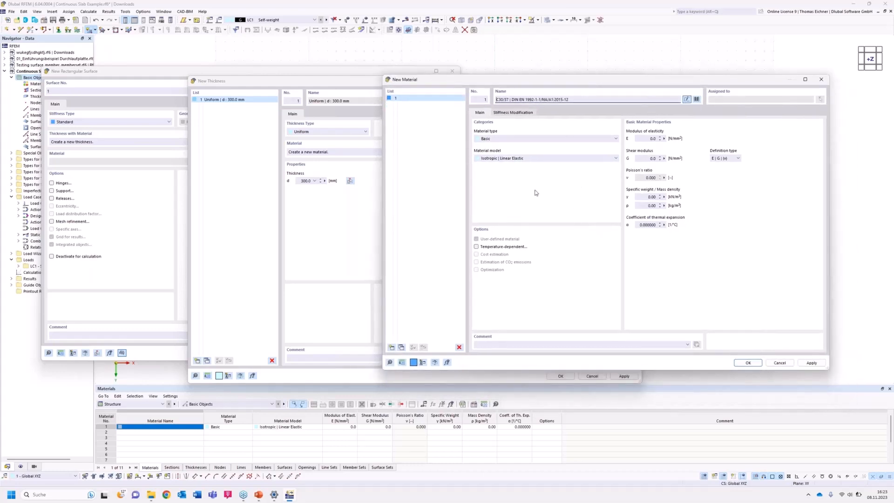
click(658, 159)
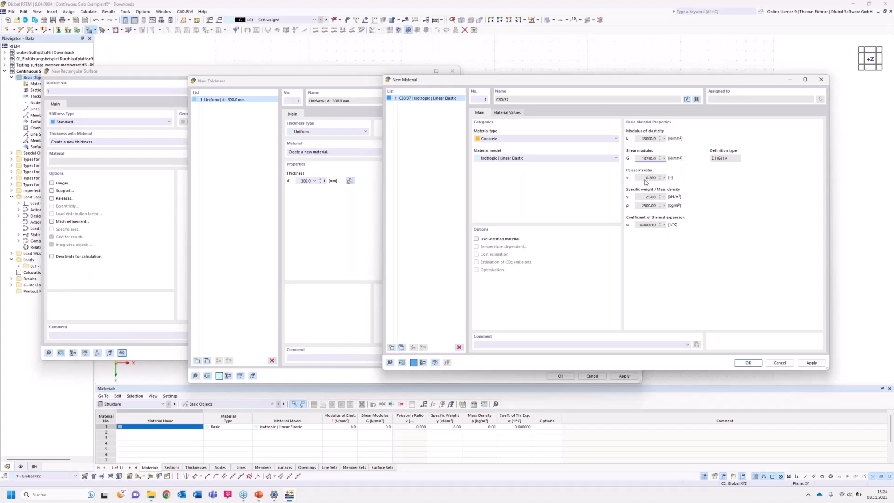
Make the C30/37 concrete user-defined with a Poisson's ratio of 0, and accept the material and thickness.
click(477, 239)
double_click(651, 178)
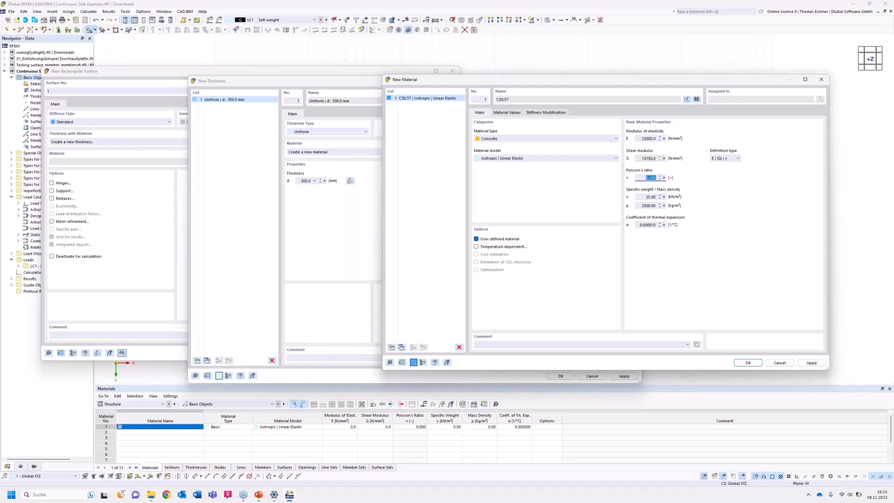
text(0)
click(651, 138)
click(647, 178)
click(749, 363)
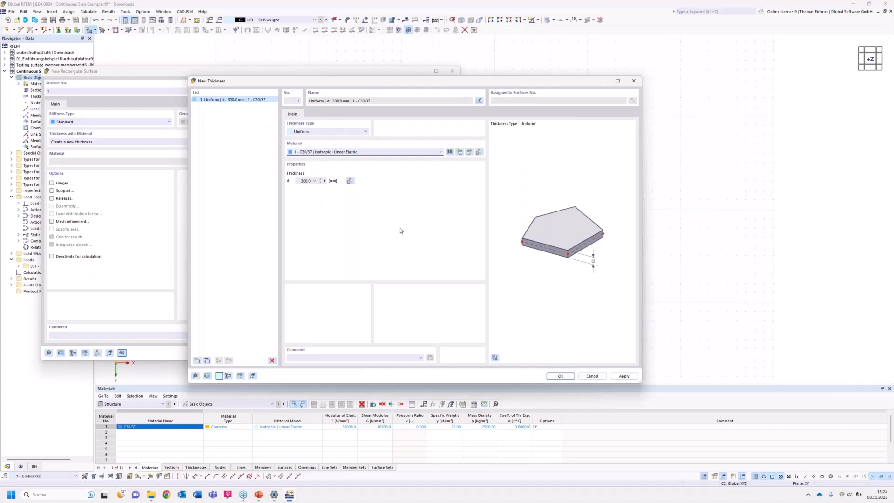
click(560, 376)
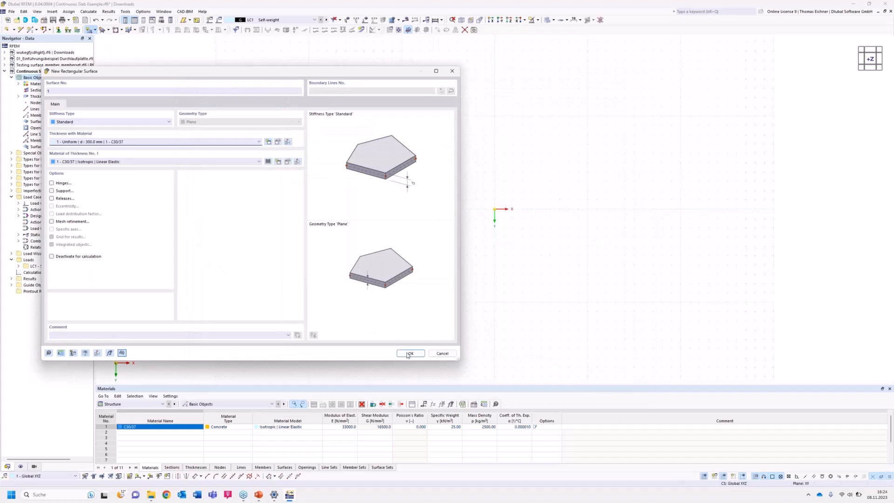
Draw the rectangular slab surface from the origin to the opposite corner at X 10 m, Y 5 m.
click(408, 355)
click(407, 354)
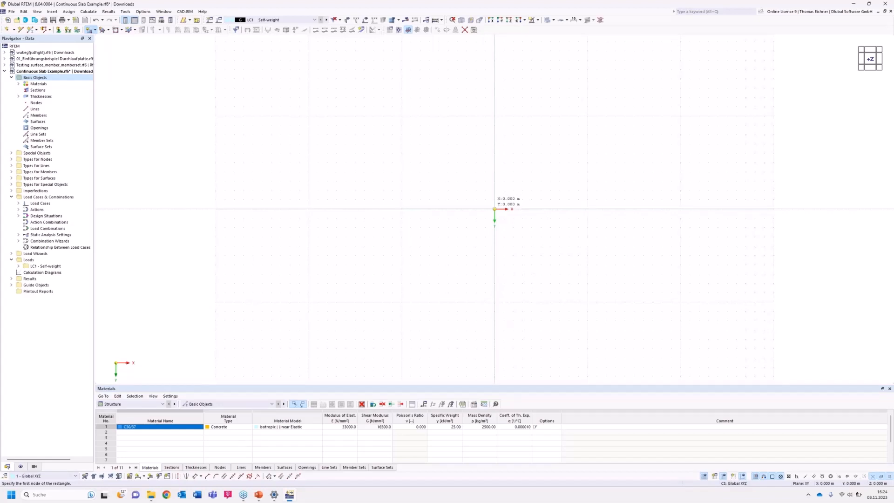
click(494, 208)
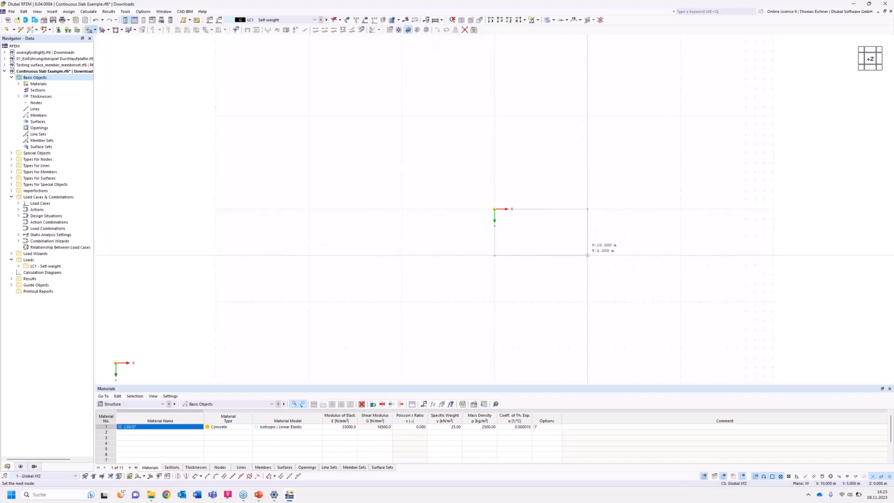
click(588, 254)
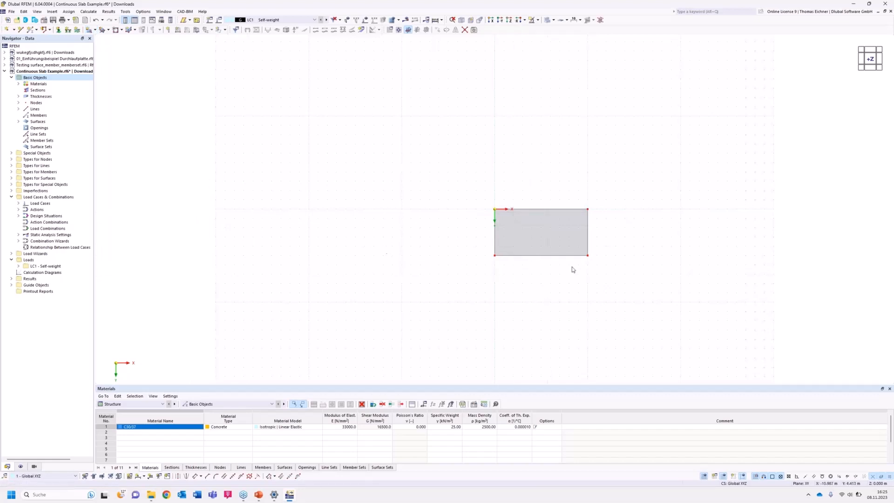
Draw a single line across the middle of the slab from X 5 m, Y 0 m to X 5 m, Y 5 m.
middle_drag(569, 259, 545, 259)
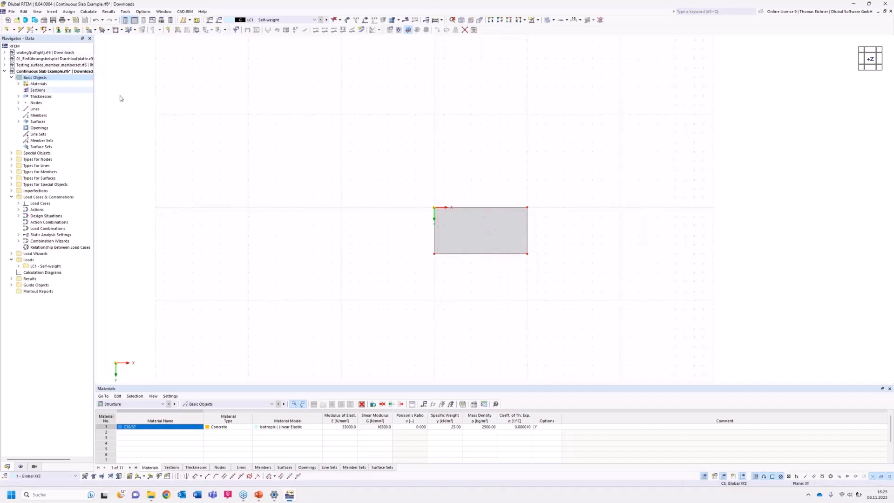
click(21, 30)
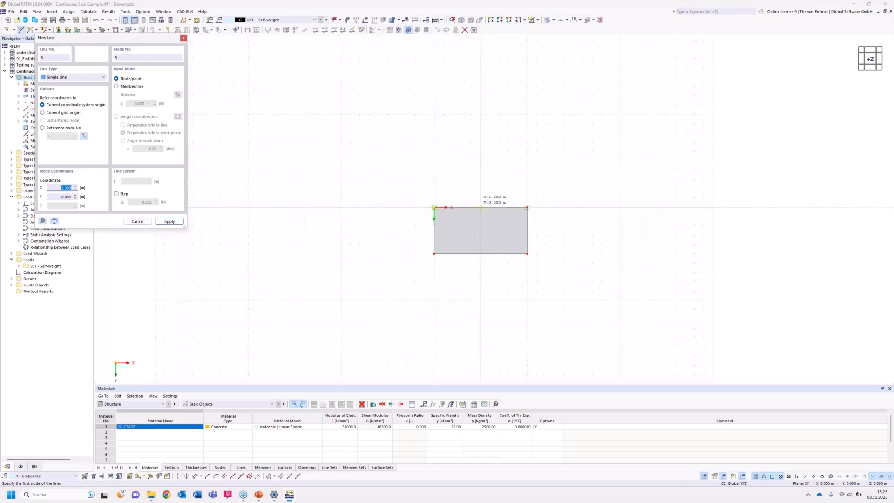
click(481, 207)
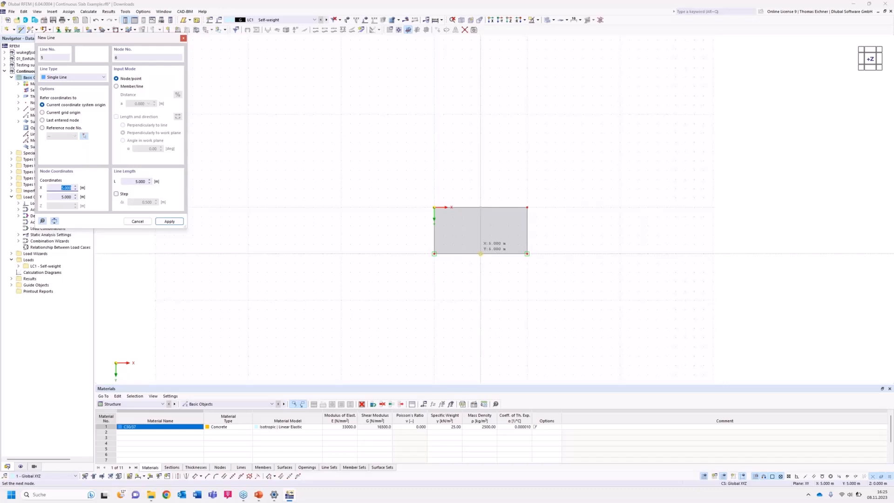
click(480, 253)
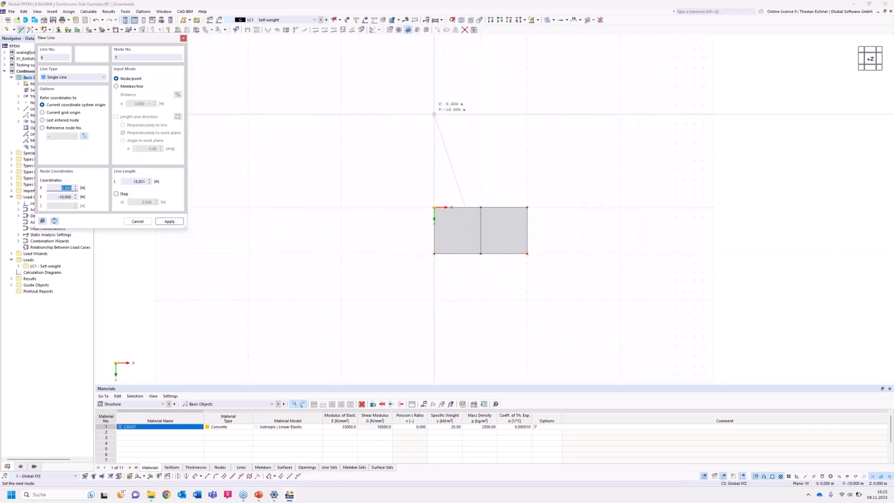
right_click(425, 151)
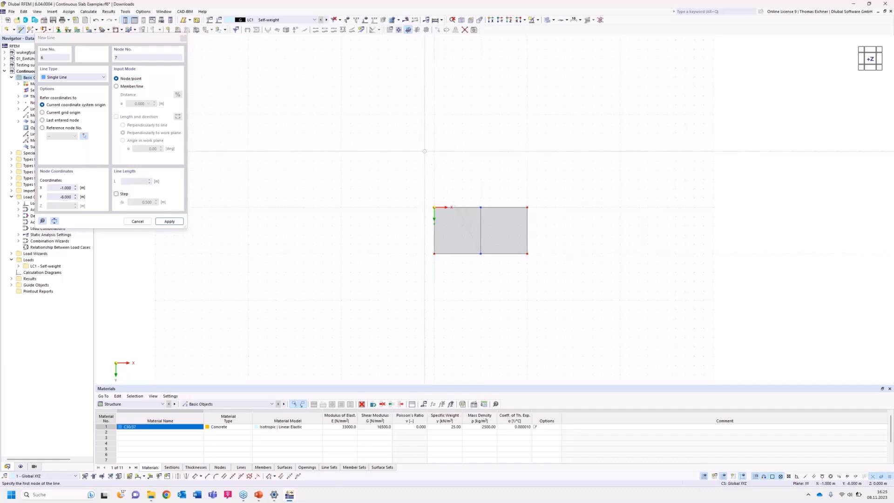
click(149, 223)
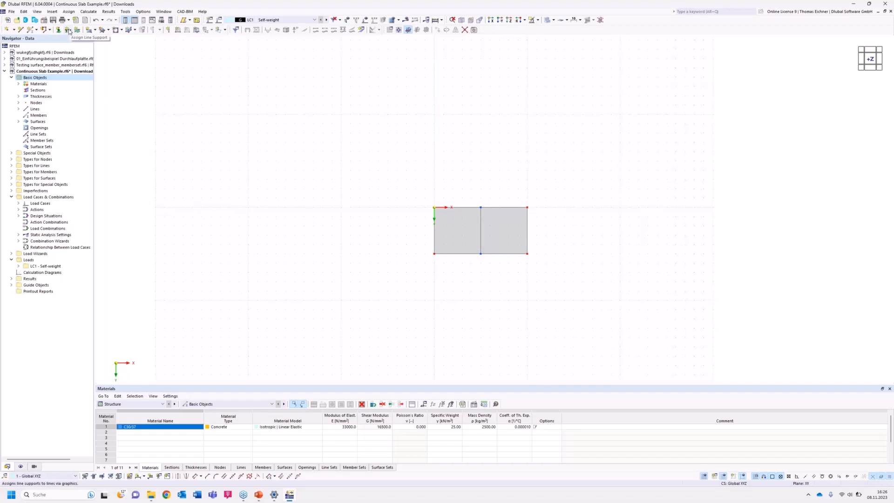
Assign the hinged line support, with only vertical translation fixed, to the slab's two short edges and the middle line.
click(68, 30)
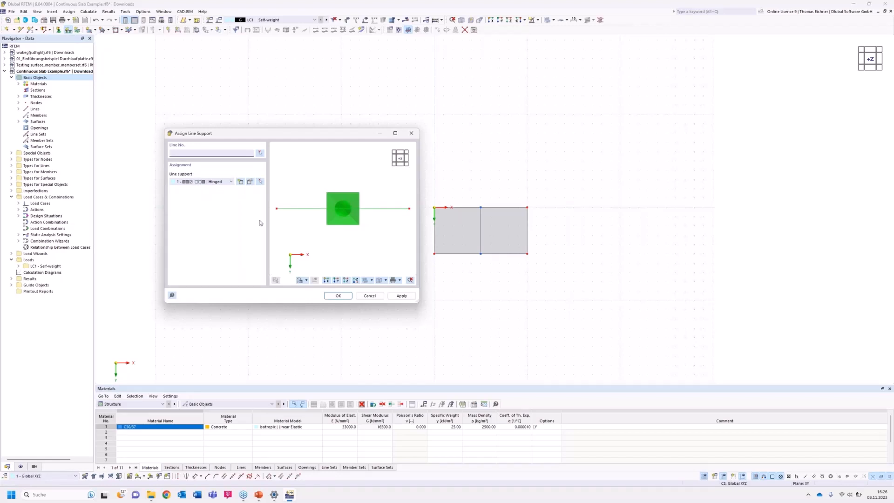
click(251, 183)
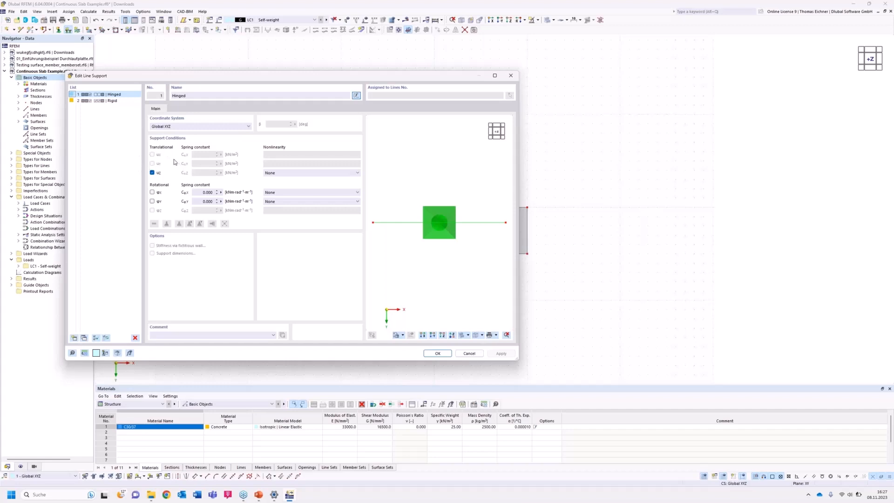
click(435, 353)
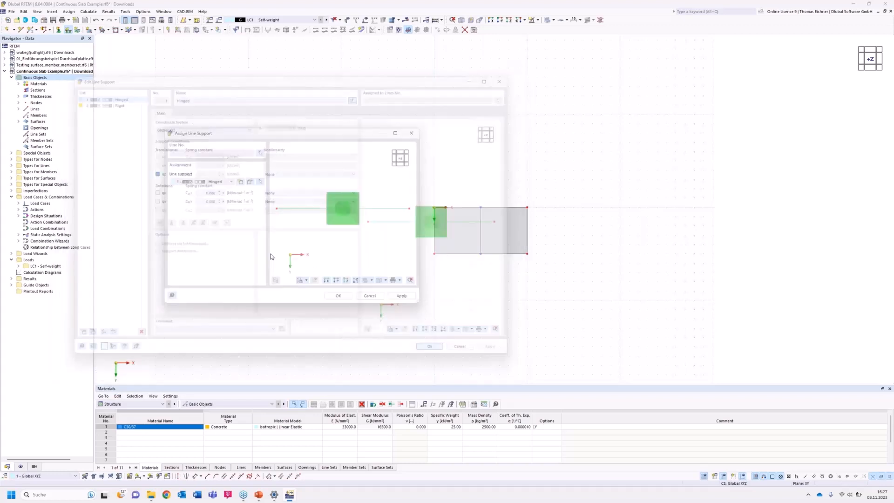
click(339, 298)
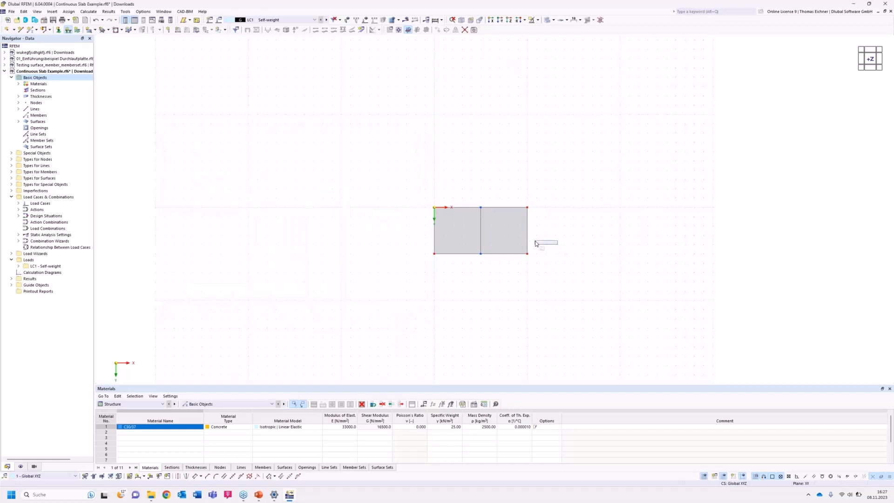
drag(535, 243, 402, 227)
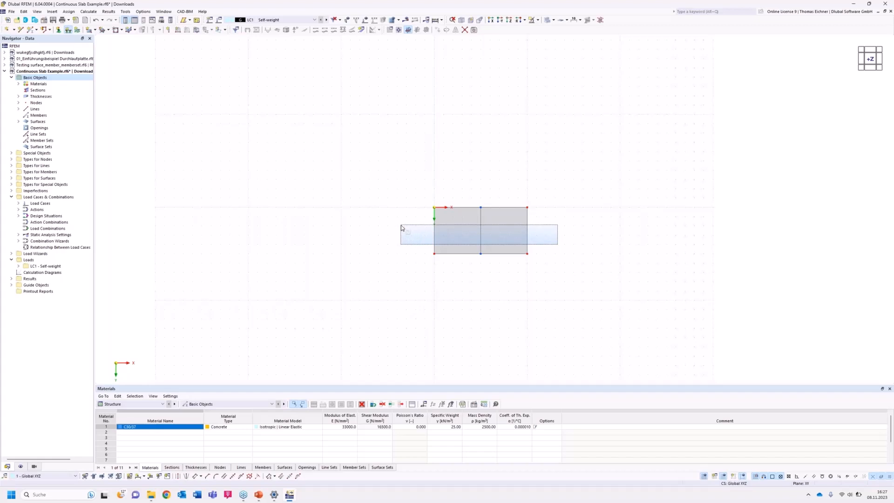
drag(401, 227, 402, 230)
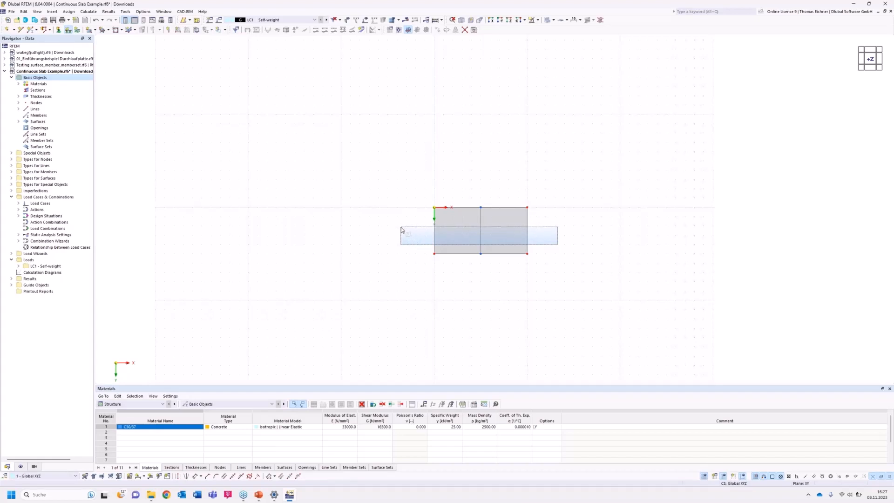
drag(402, 230, 389, 229)
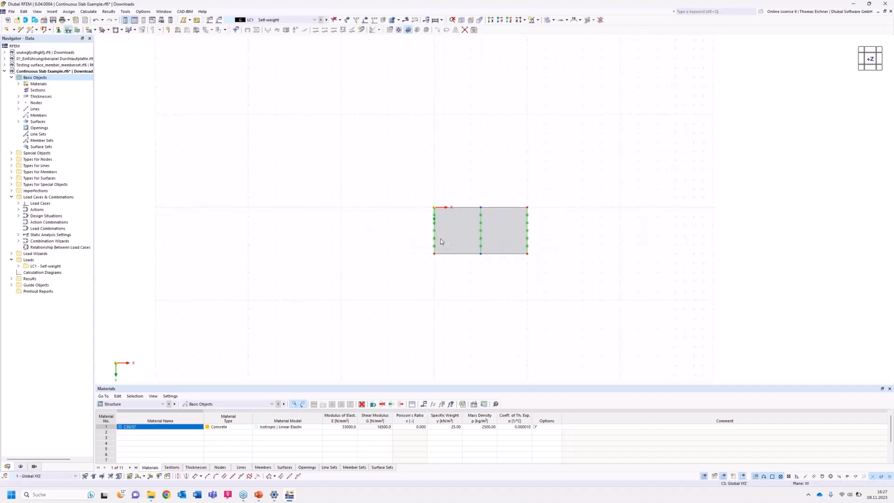
Increase the display size of the line support symbols in the model view.
scroll(488, 266, up, 3)
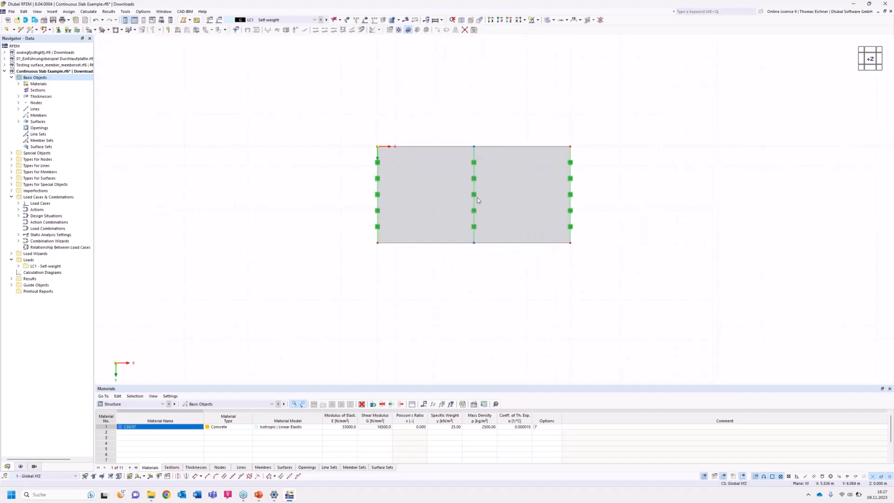
right_click(572, 197)
drag(606, 262, 650, 262)
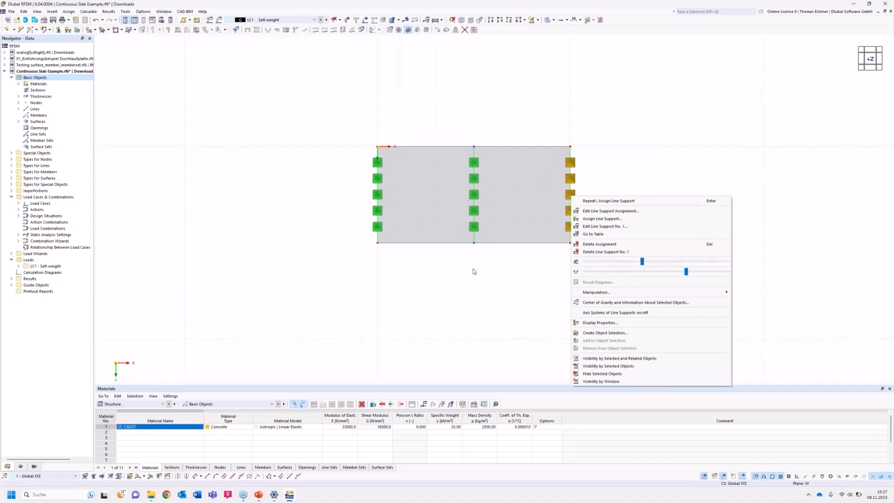
click(437, 276)
middle_drag(597, 241, 556, 256)
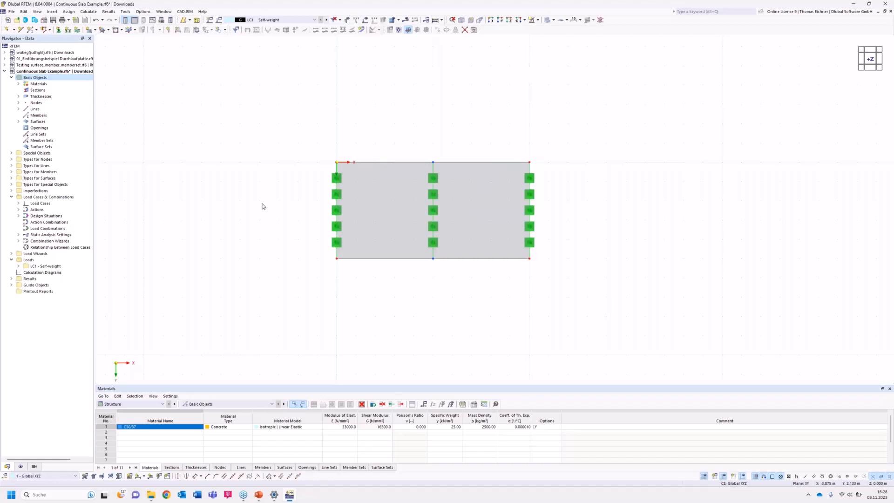
Define a new uniform surface load of 10 kN/m² in load case LC1 - Self-weight.
click(197, 31)
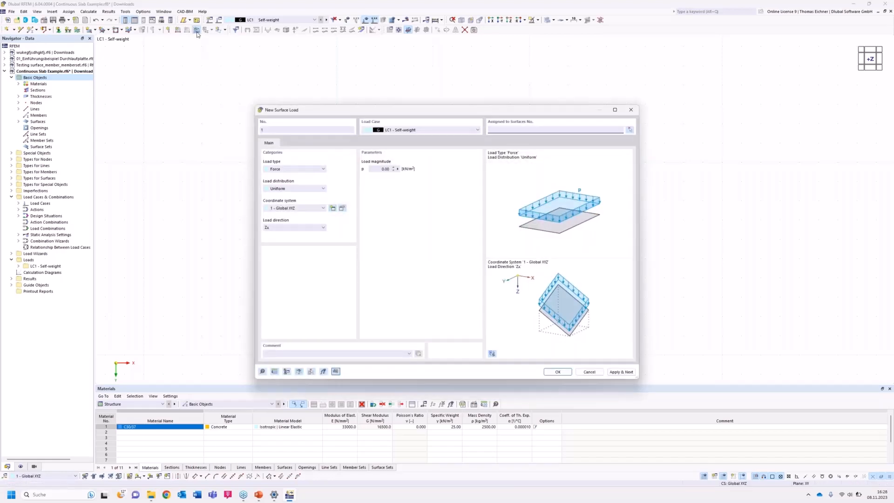
click(382, 169)
text(10)
click(493, 130)
drag(466, 114, 235, 164)
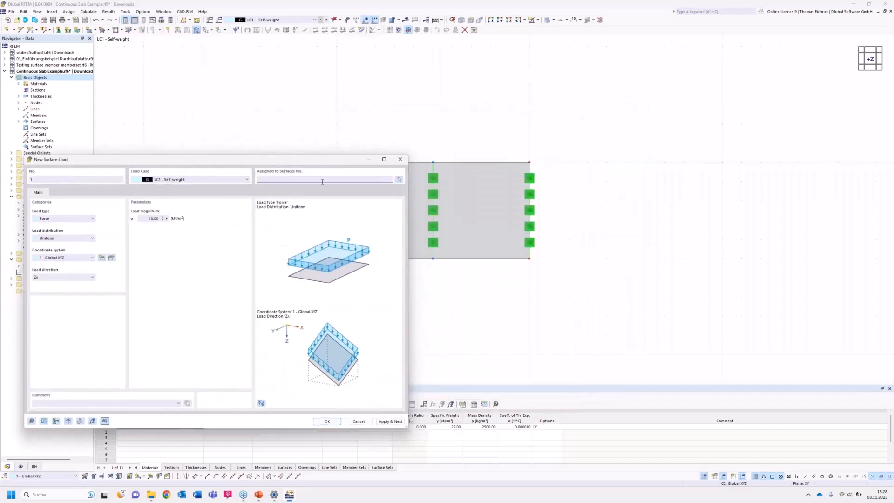
click(150, 219)
click(161, 252)
Accept the surface load and assign it to the slab surface.
click(292, 180)
drag(294, 160, 295, 172)
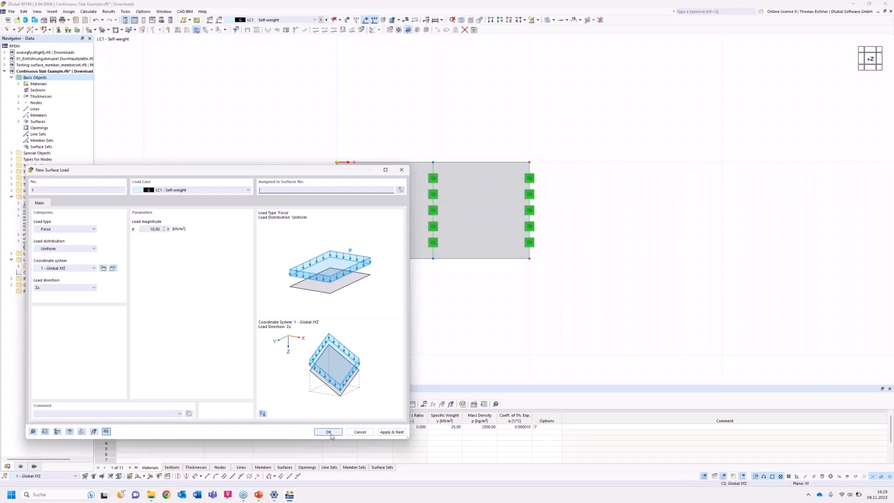
click(328, 432)
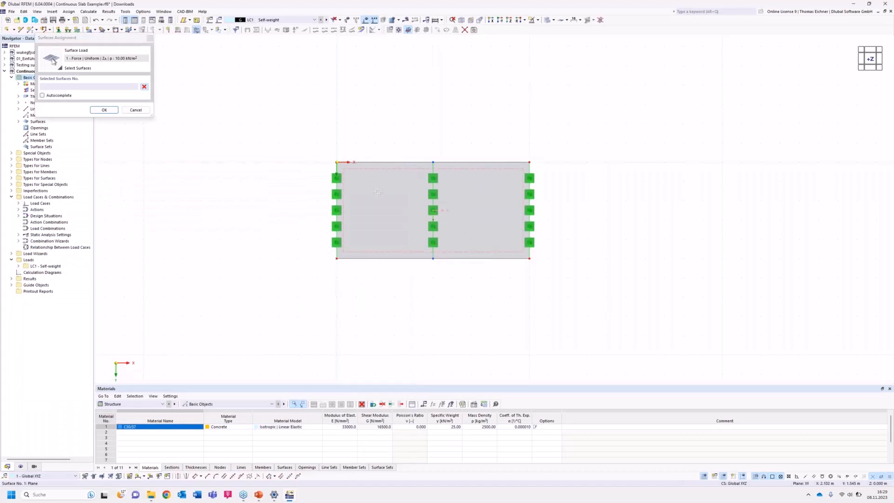
click(378, 192)
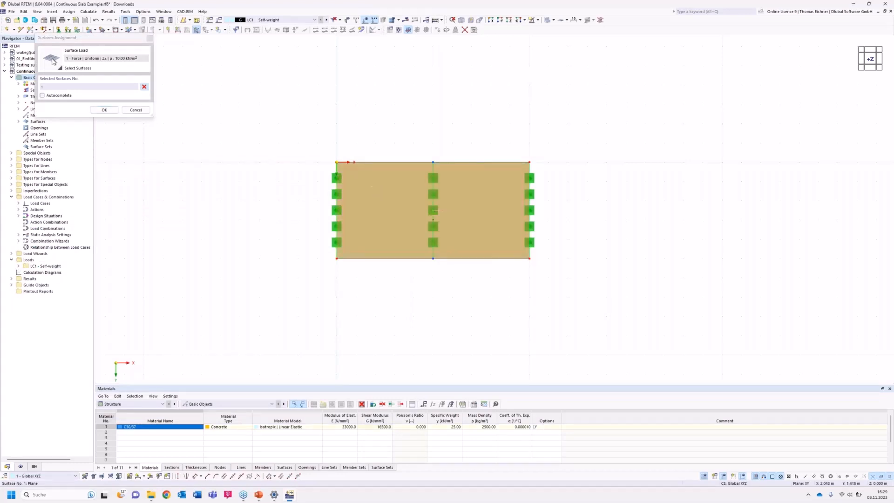
click(104, 111)
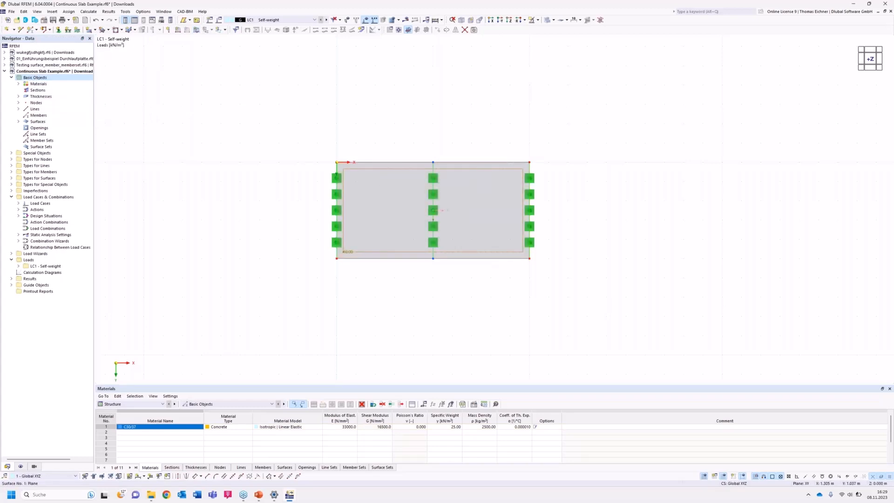
Select the entire slab with its supports and load, and open the Move/Copy settings for the selection.
ctrl+middle_drag(290, 181, 285, 135)
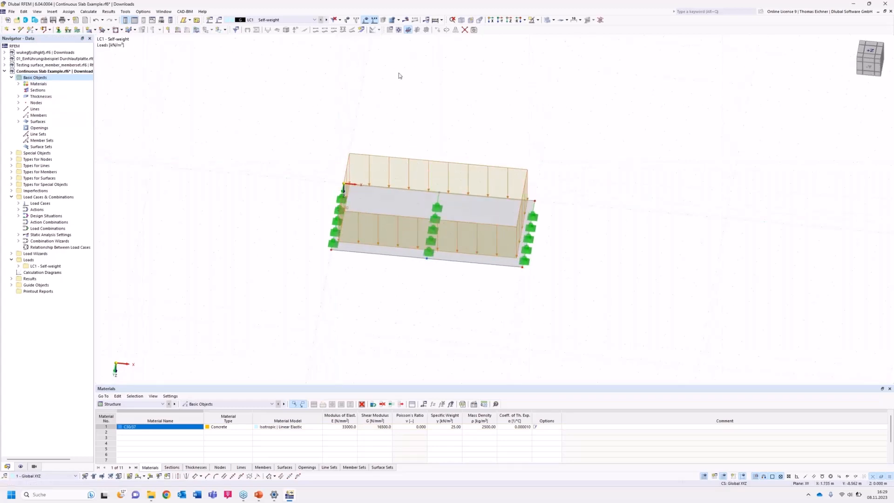
click(509, 19)
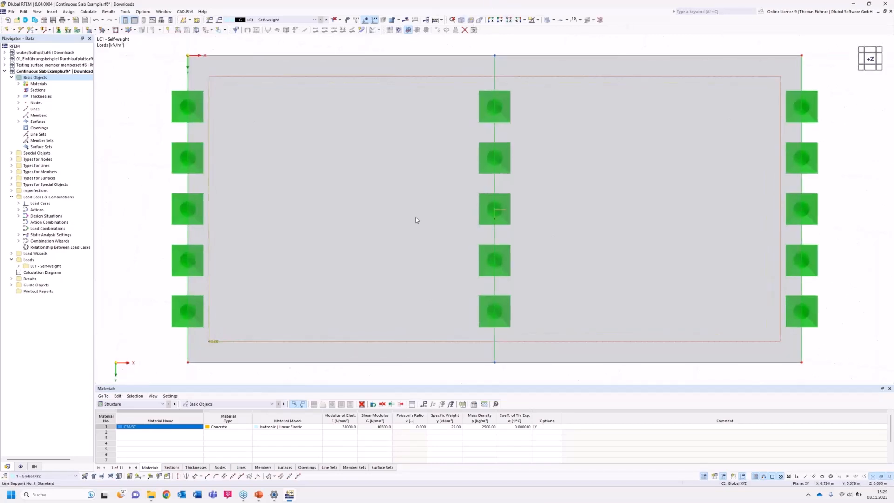
scroll(405, 236, down, 6)
scroll(404, 235, down, 2)
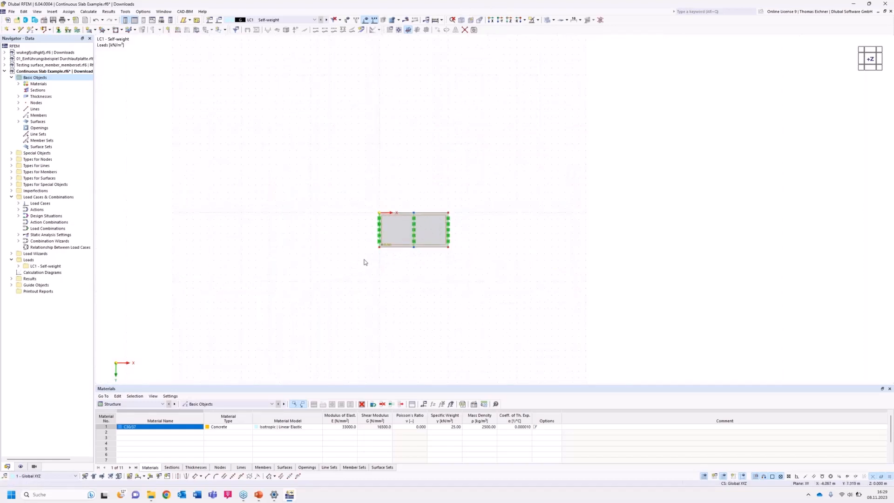
drag(351, 262, 487, 180)
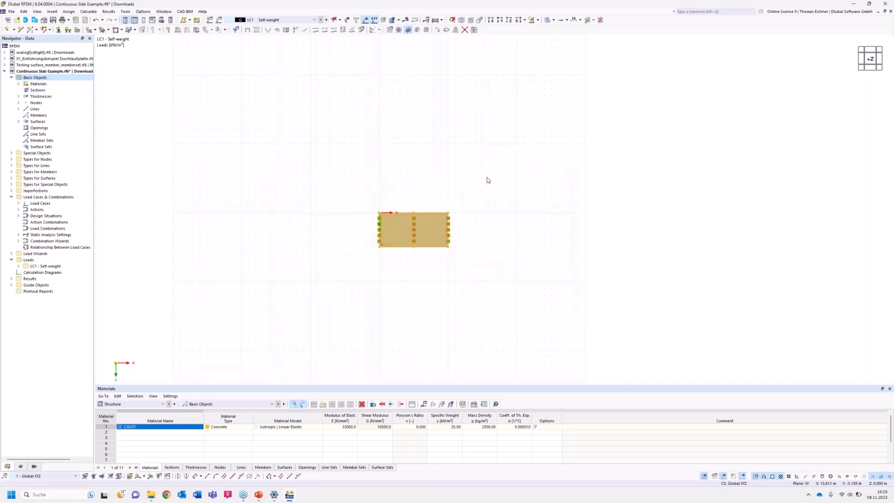
click(437, 31)
drag(425, 156, 577, 128)
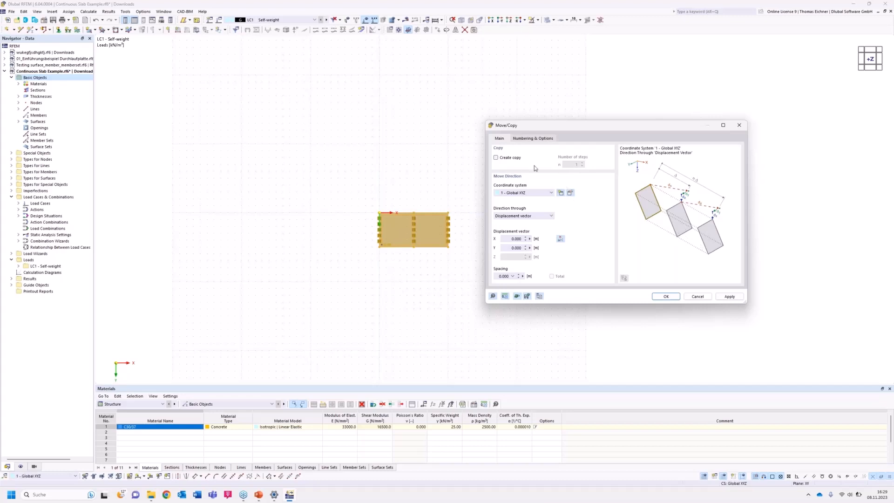
Create three copies of the selected slab with a displacement of 15 m in X per step, and clear the selection.
click(497, 158)
click(576, 165)
text(3)
click(509, 239)
double_click(509, 239)
text(10)
double_click(518, 239)
drag(561, 126, 660, 124)
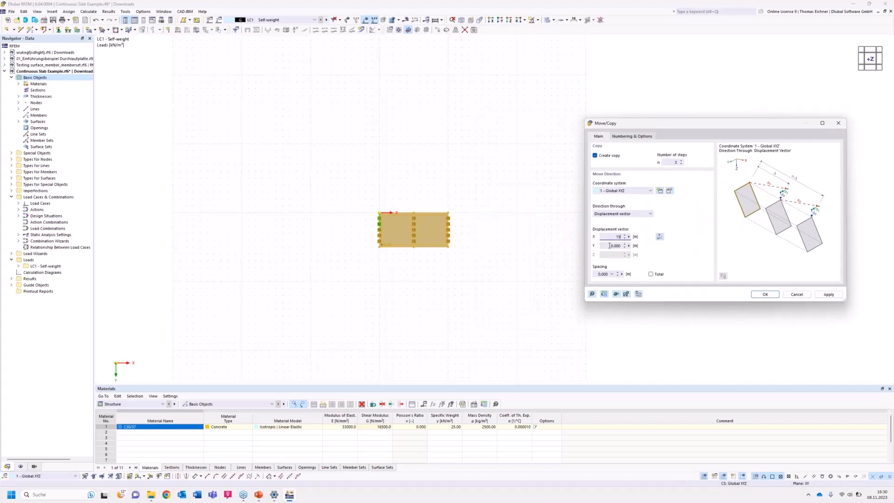
key(Tab)
click(608, 237)
click(772, 298)
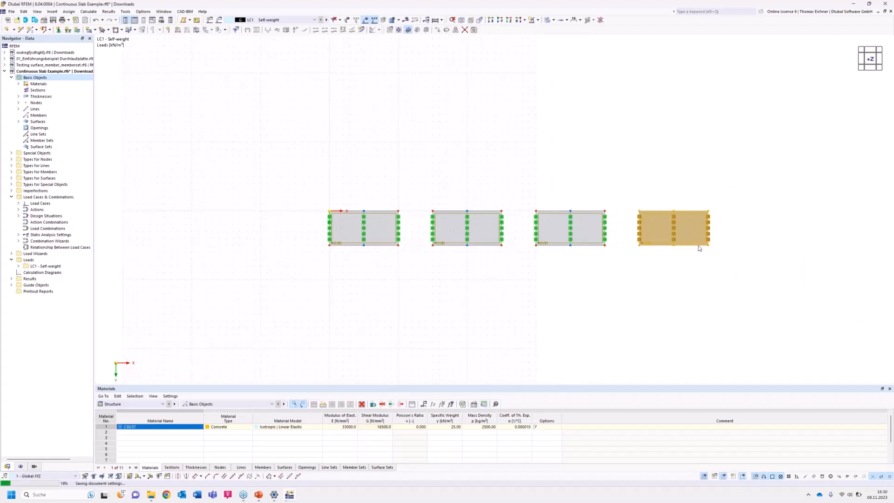
click(583, 337)
Increase the number of work plane grid points in the positive direction 1 so the grid covers all four slabs.
scroll(583, 337, down, 1)
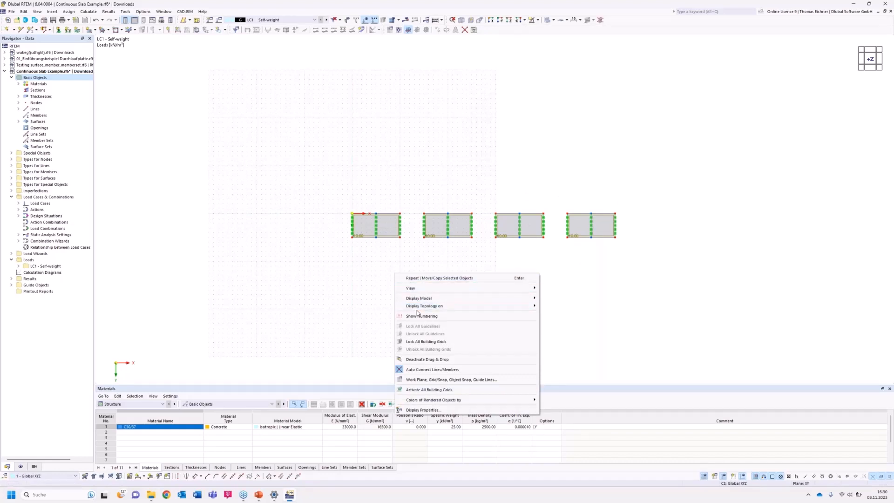
mouse_move(421, 310)
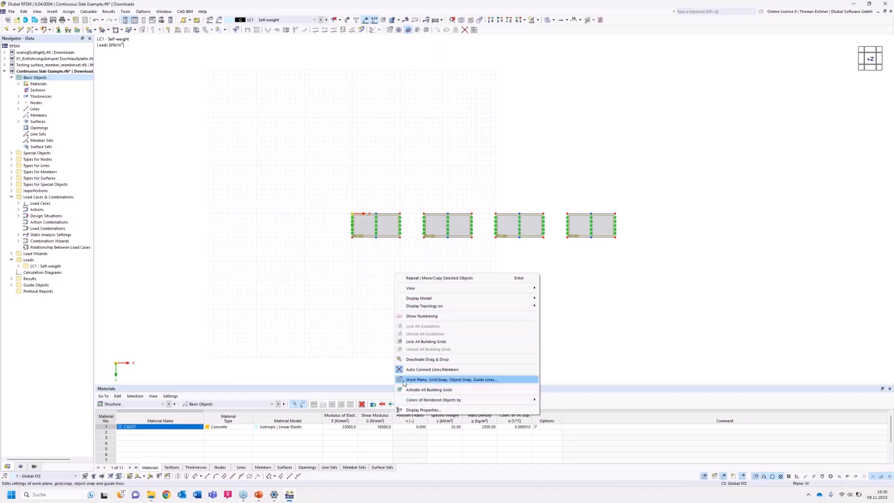
click(449, 382)
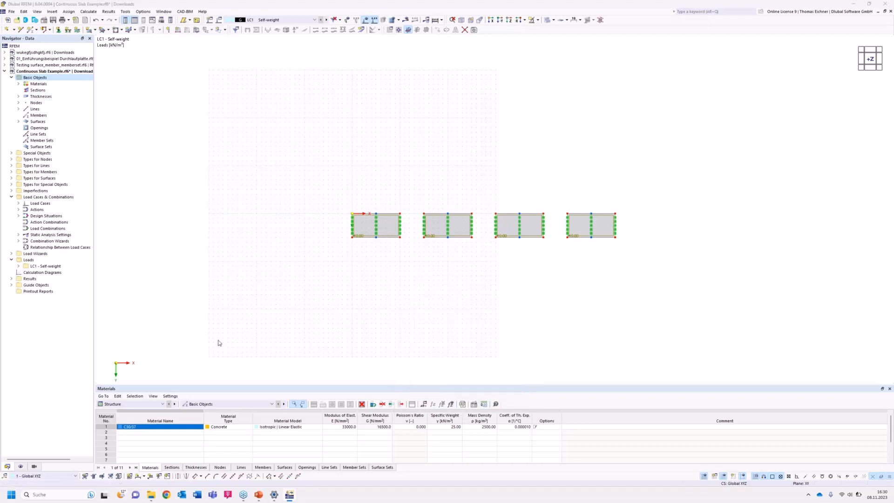
drag(422, 145, 191, 130)
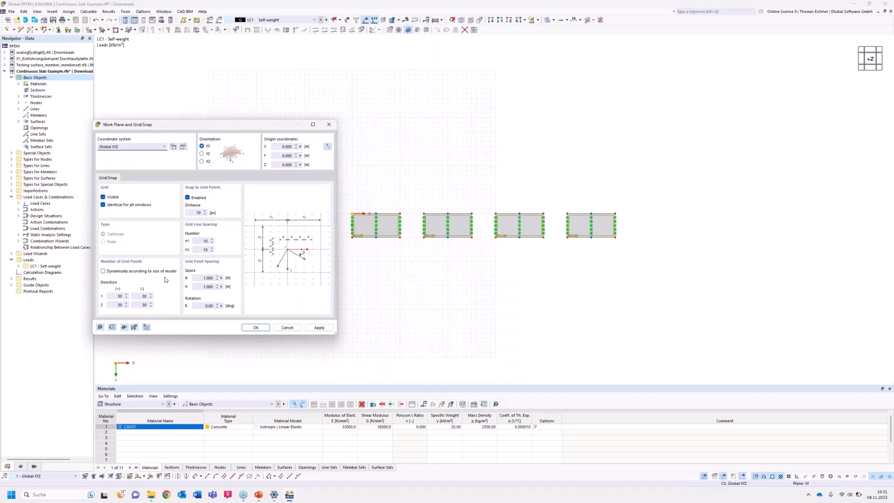
double_click(115, 295)
Set the grid point spacing b and h to 0.5 m each and accept the work plane settings.
click(201, 278)
double_click(214, 278)
text(0)
drag(202, 288, 222, 289)
text(0,5)
click(210, 278)
click(206, 287)
click(254, 328)
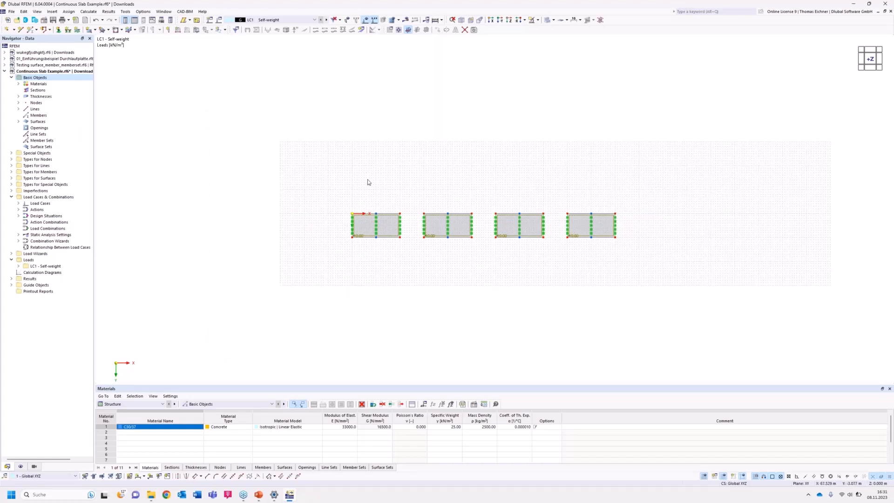
Review the general mesh settings for the target length of finite elements, and close them without changes.
middle_drag(624, 193, 511, 194)
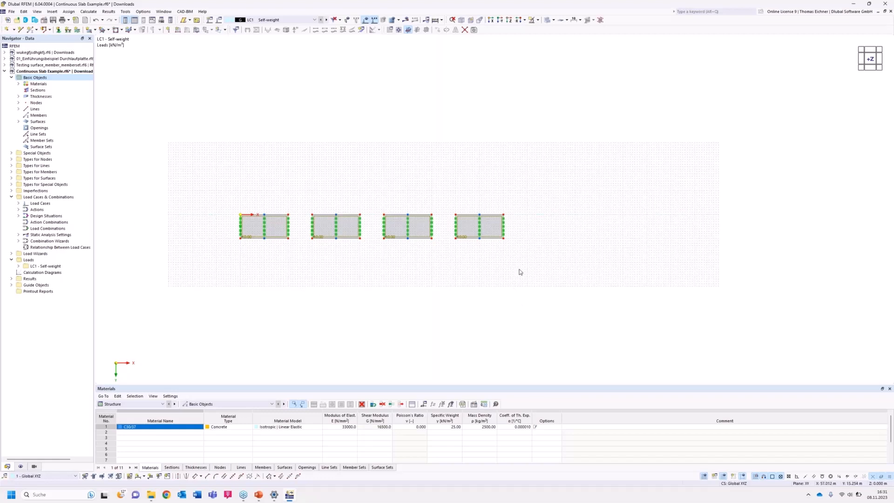
scroll(526, 232, up, 2)
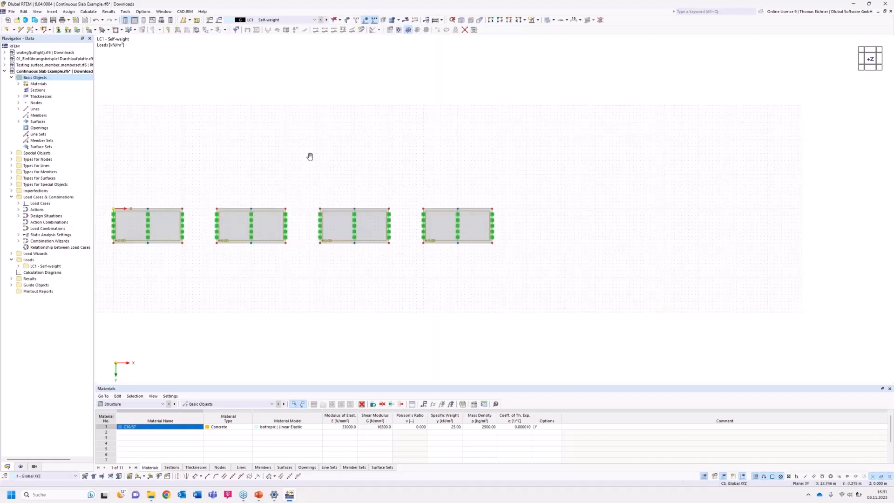
middle_drag(310, 156, 335, 161)
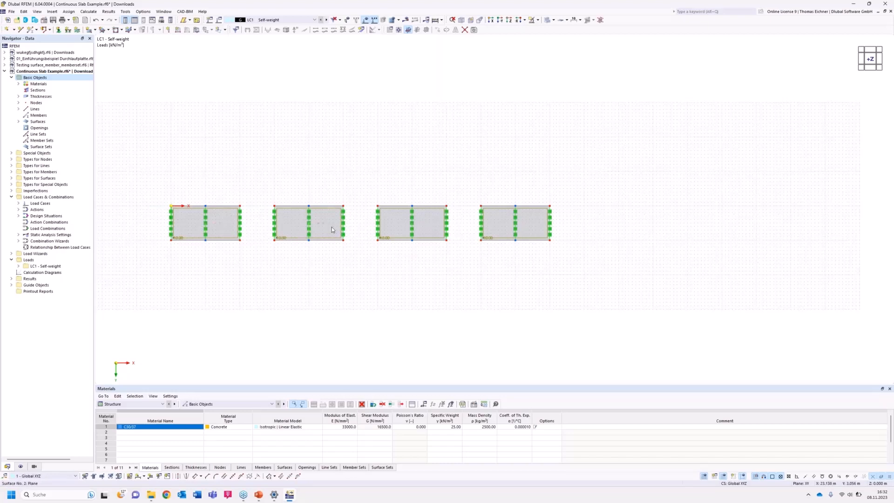
click(88, 12)
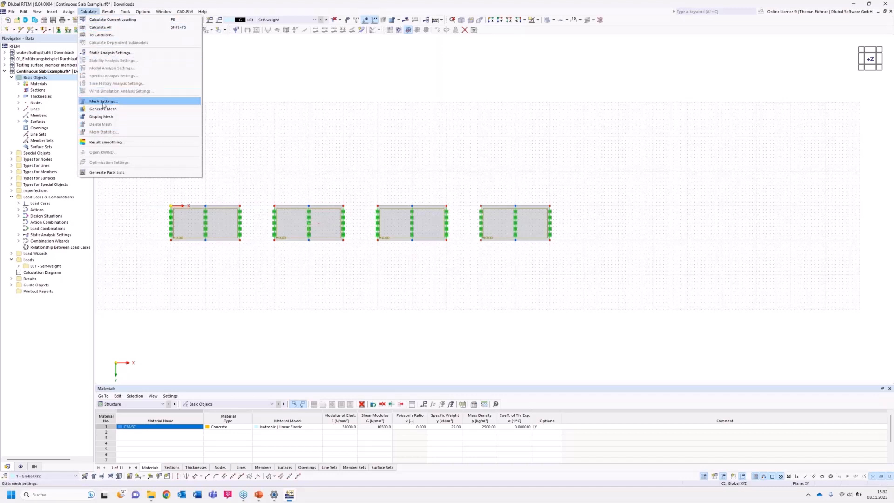
click(103, 101)
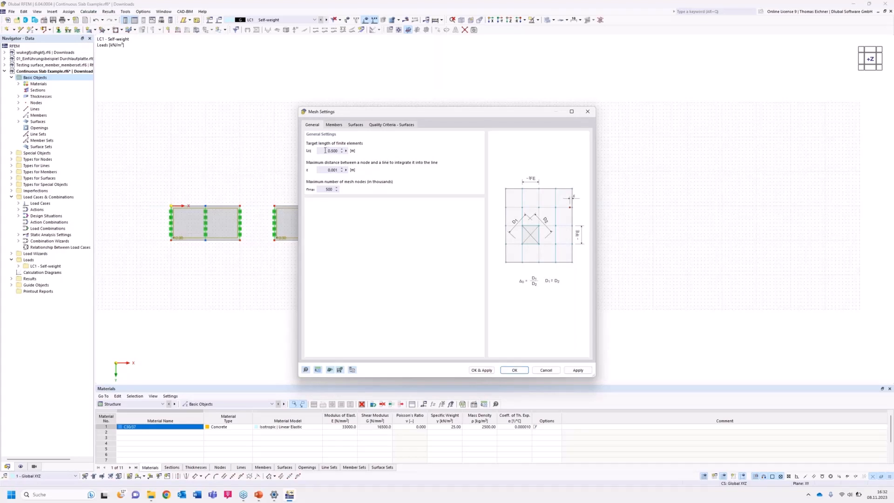
drag(398, 114, 672, 106)
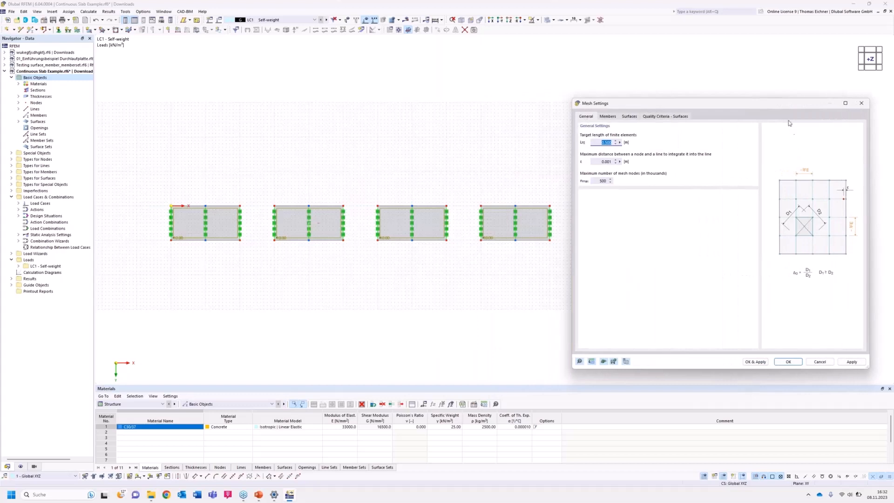
drag(782, 112, 746, 113)
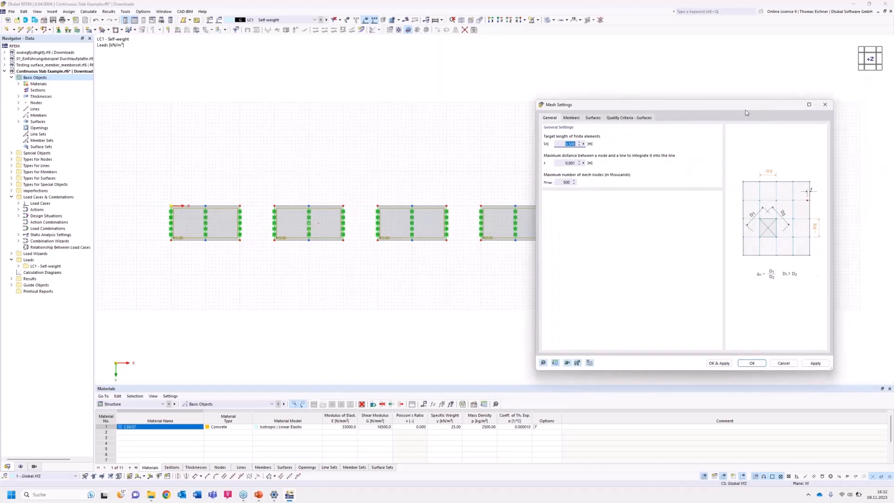
click(829, 106)
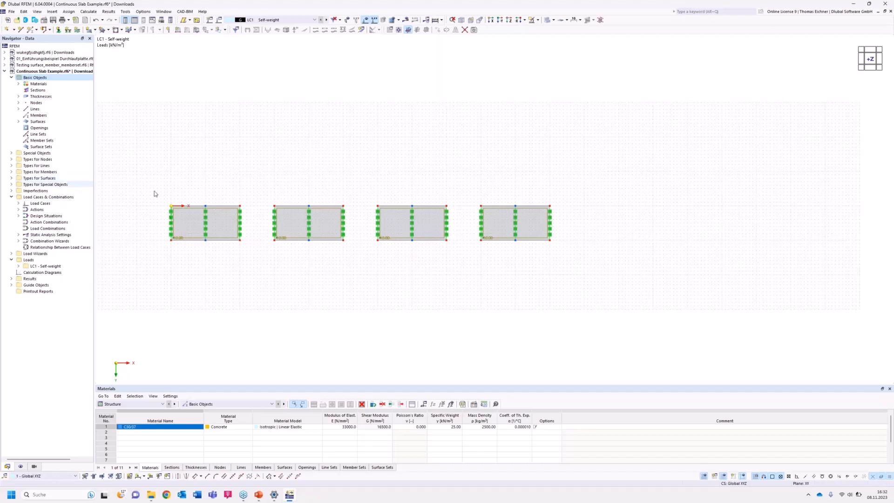
Create a new surface mesh refinement and copy it three times to get four refinement entries.
click(11, 185)
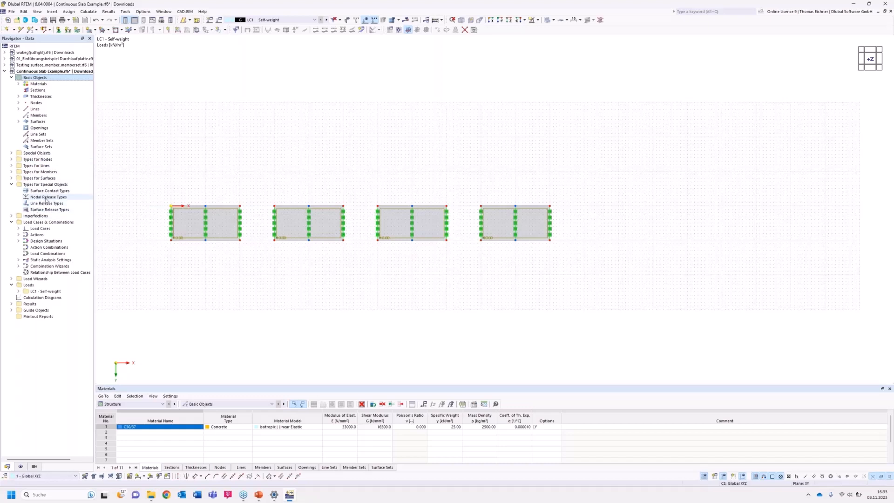
click(11, 178)
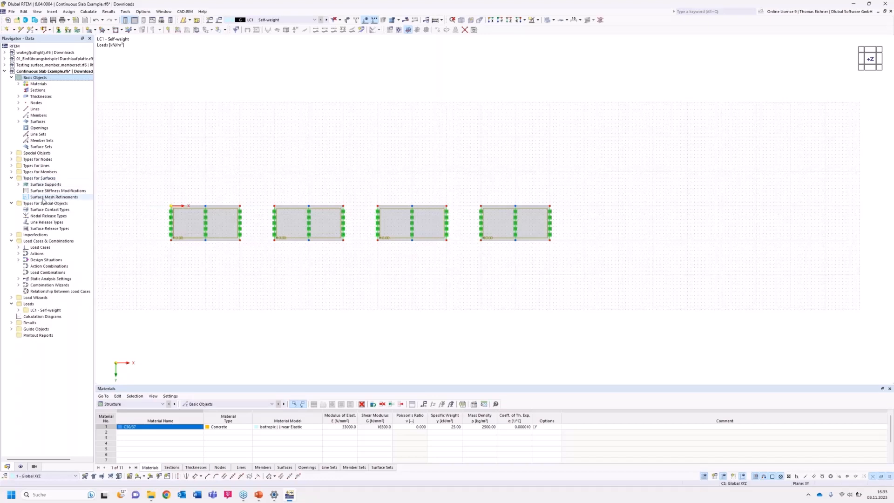
click(44, 199)
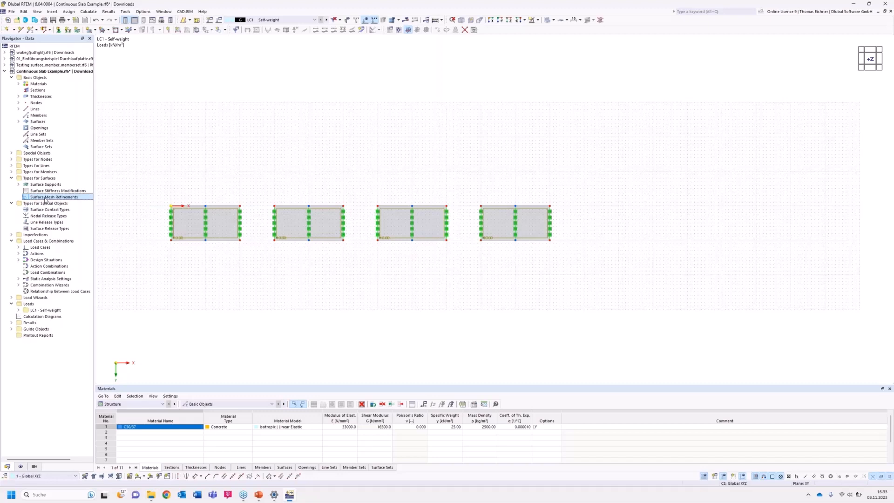
double_click(45, 199)
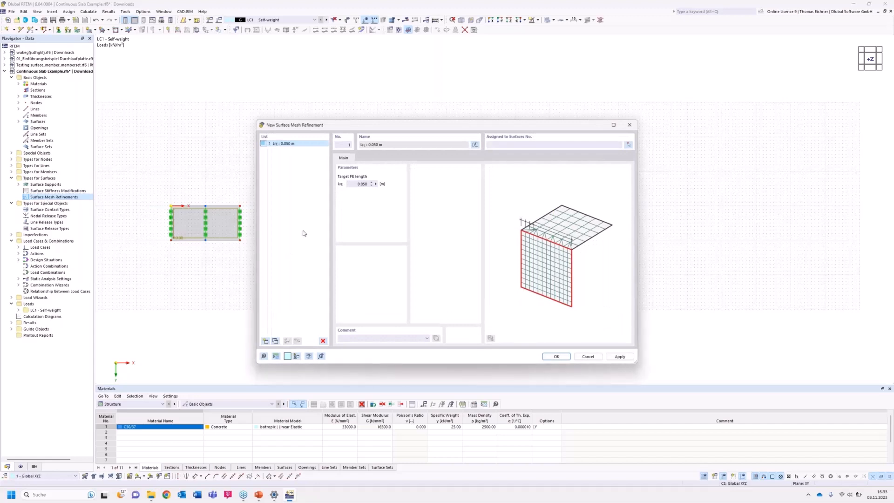
drag(360, 129, 512, 149)
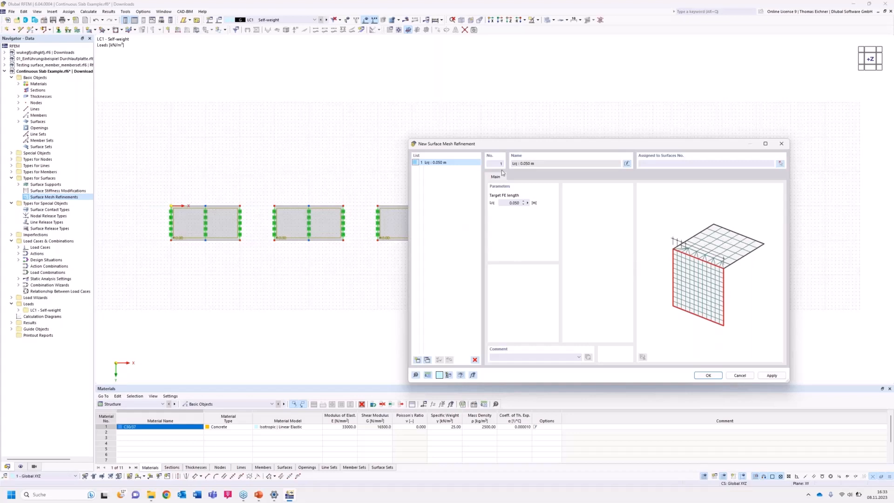
drag(516, 148, 511, 129)
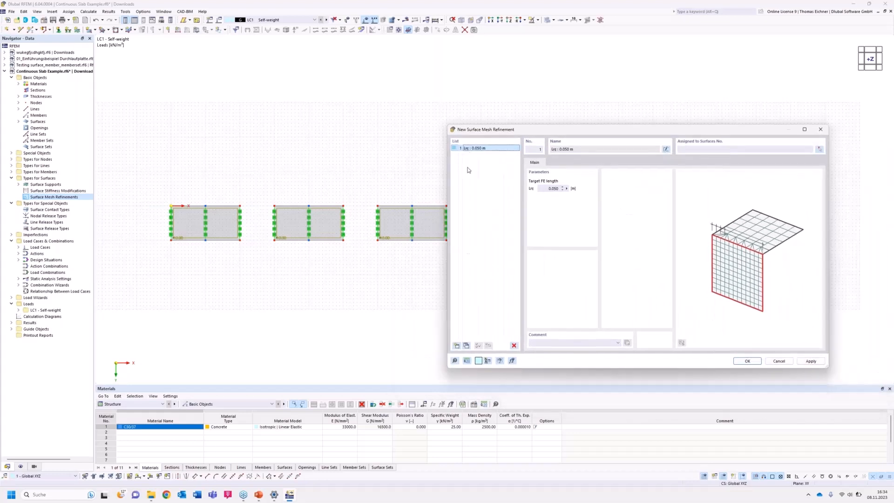
click(467, 346)
click(467, 346)
click(466, 346)
Set the target FE length to 2 m for surface mesh refinement 1 and 1 m for refinement 2.
double_click(549, 188)
text(2)
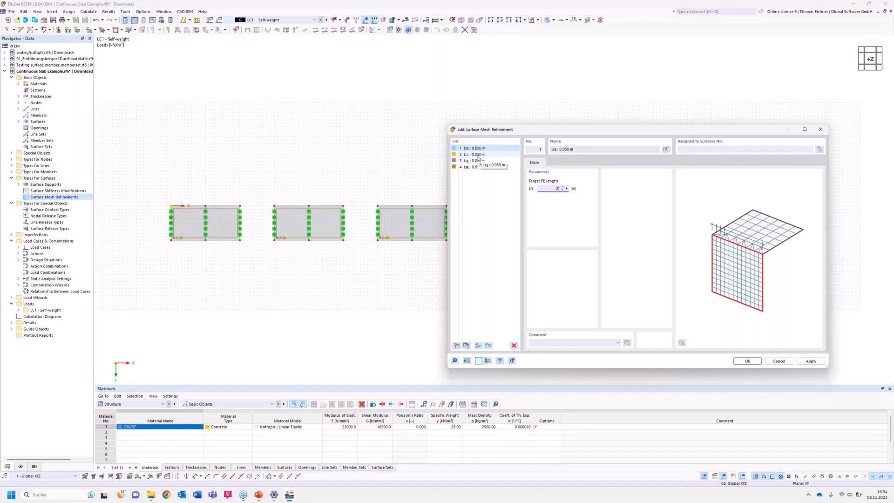
click(478, 155)
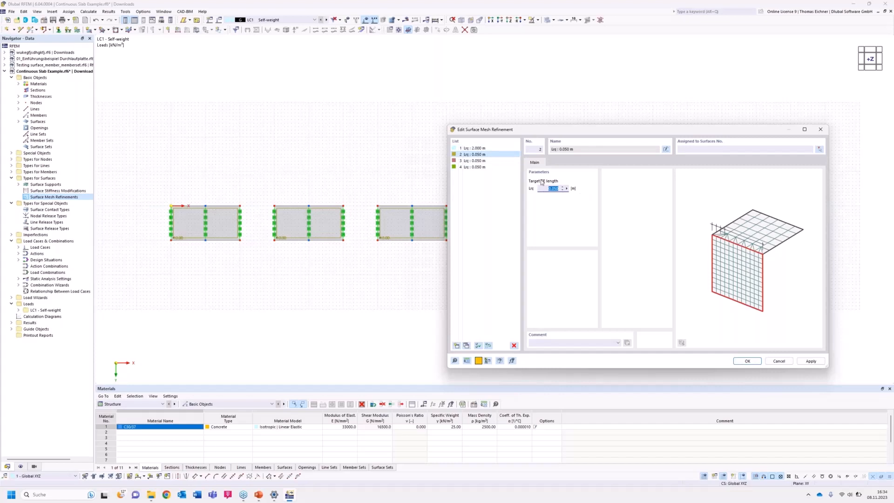
text(1)
Set the target FE length to 0.5 m for surface mesh refinement 3 and 0.1 m for refinement 4.
click(472, 161)
double_click(551, 188)
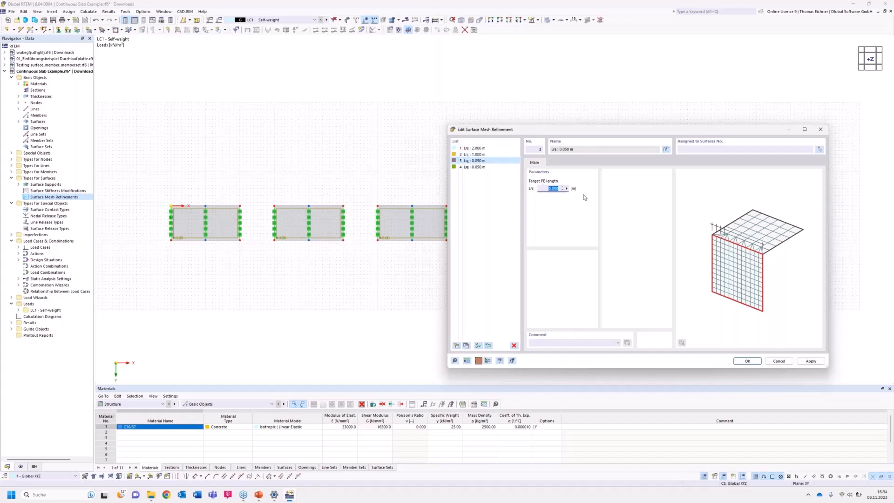
text(0.5)
click(478, 168)
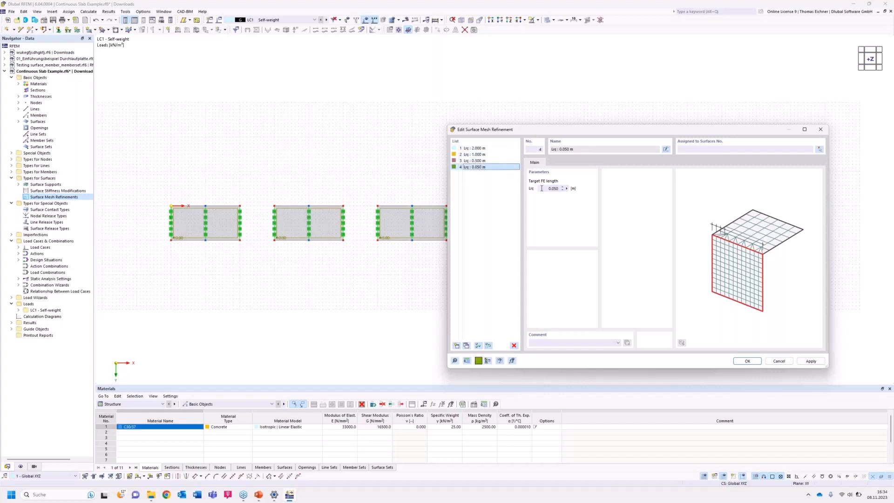
double_click(552, 189)
text(0,1)
click(487, 166)
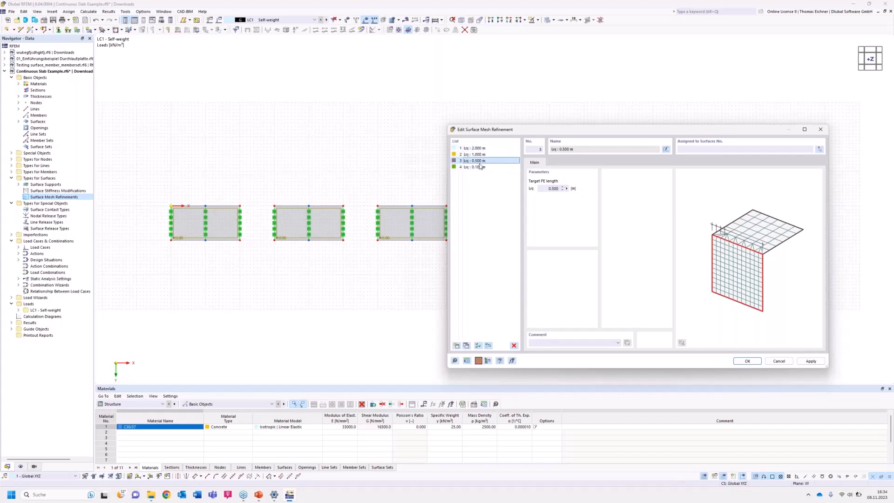
Assign the 2 m surface mesh refinement to the first slab, at the coordinate origin.
drag(496, 131, 527, 127)
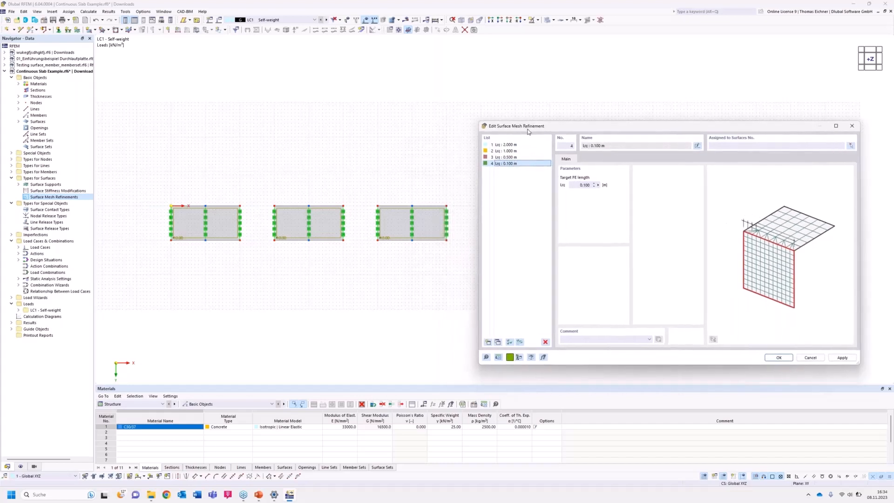
click(513, 146)
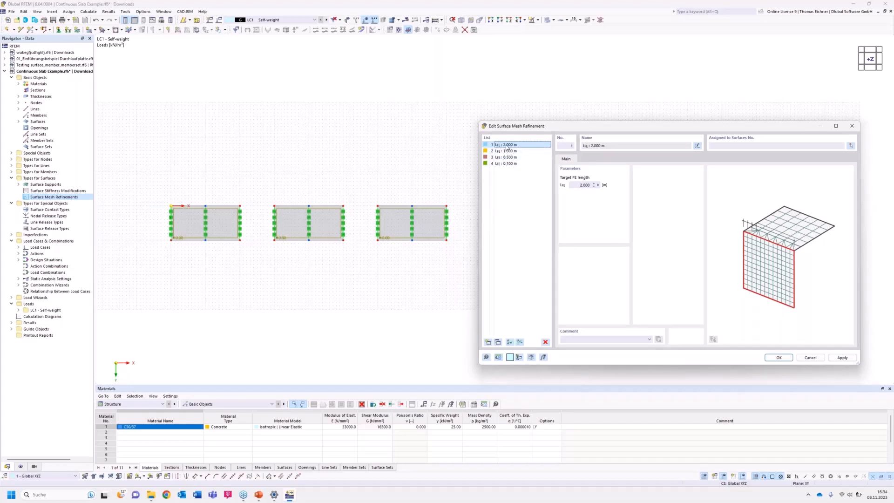
click(851, 146)
click(223, 216)
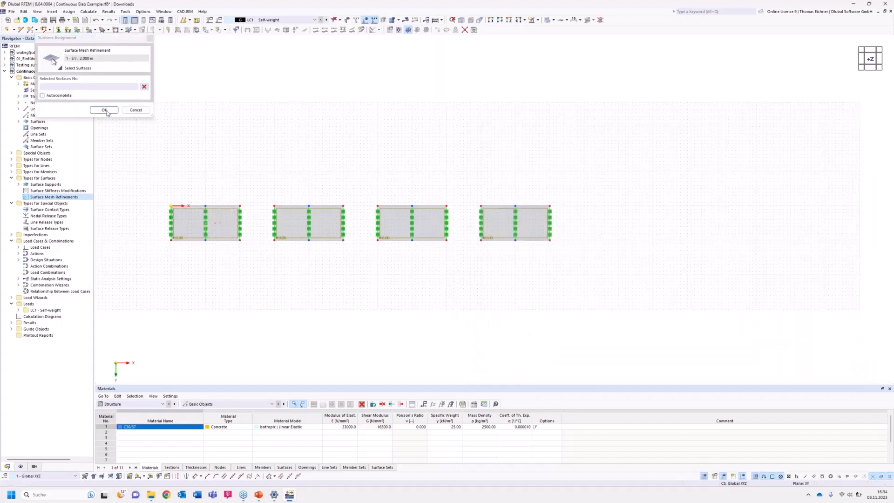
click(104, 110)
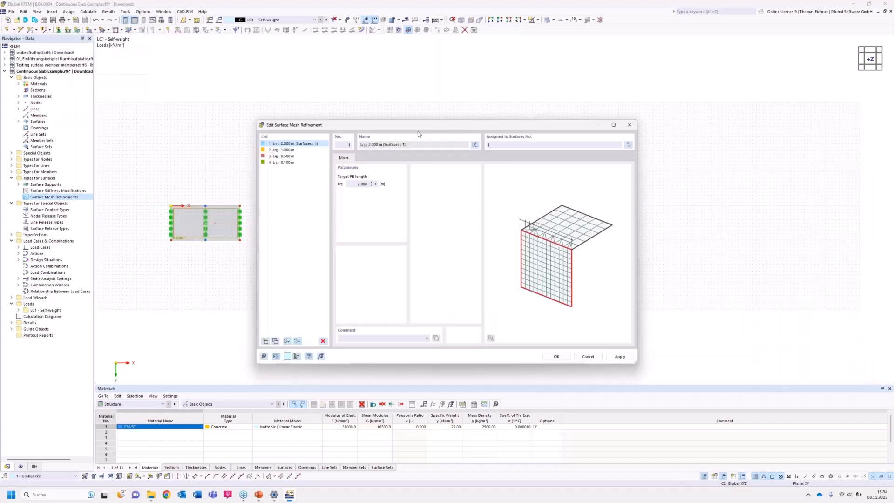
Assign the 1 m surface mesh refinement to the second slab in the row.
click(280, 150)
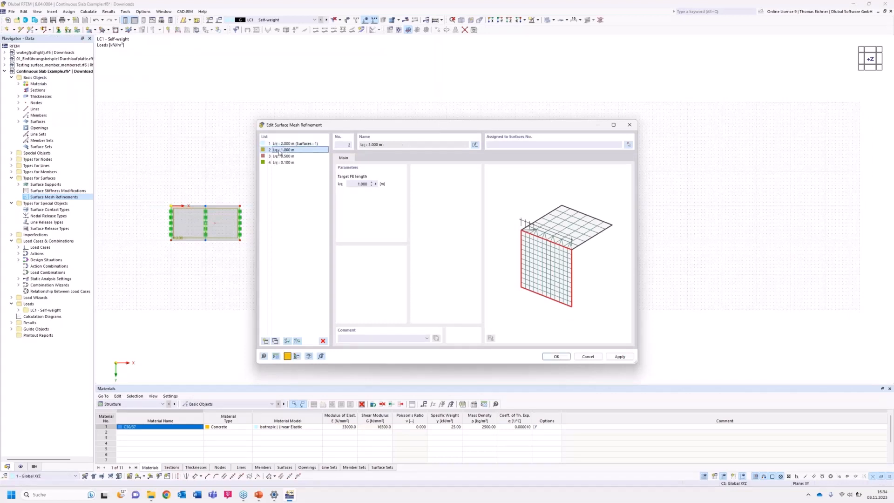
click(628, 146)
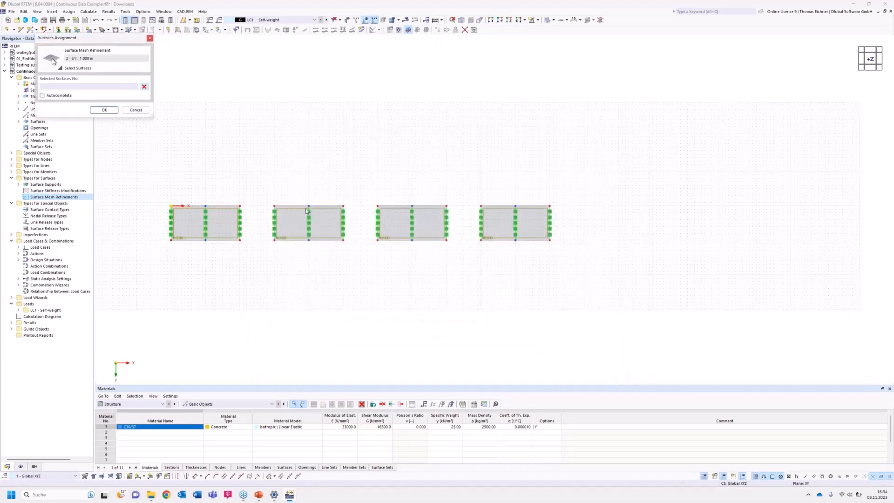
click(298, 218)
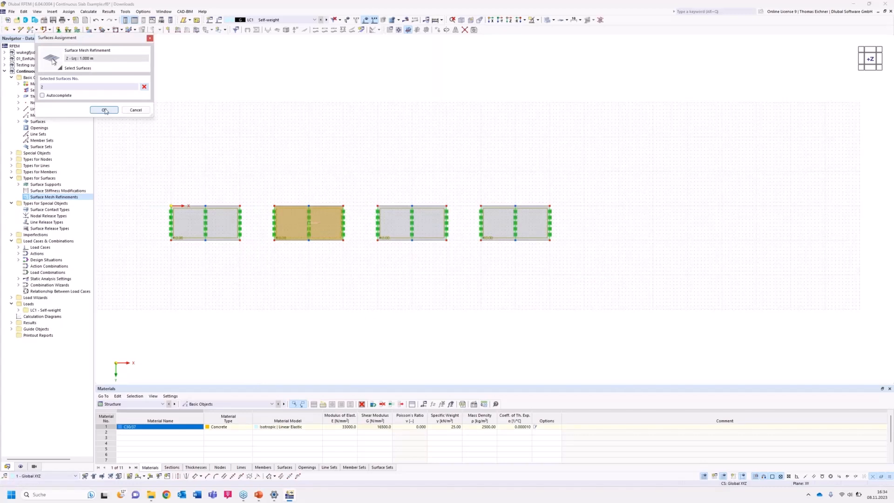
click(104, 110)
Assign the 0.5 m surface mesh refinement to the third slab in the row.
click(282, 156)
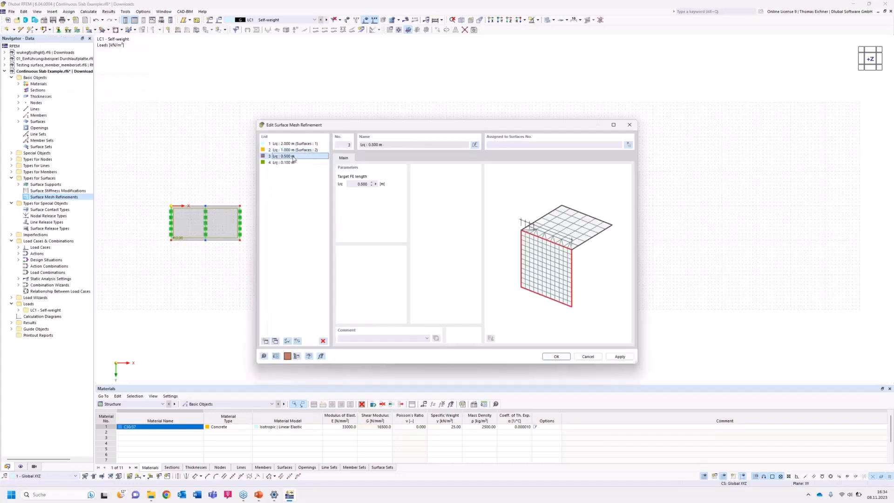
click(628, 146)
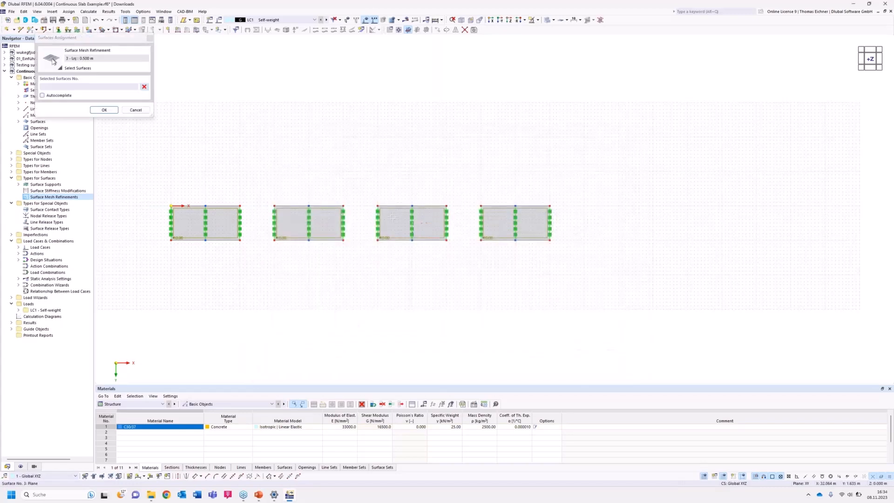
click(105, 110)
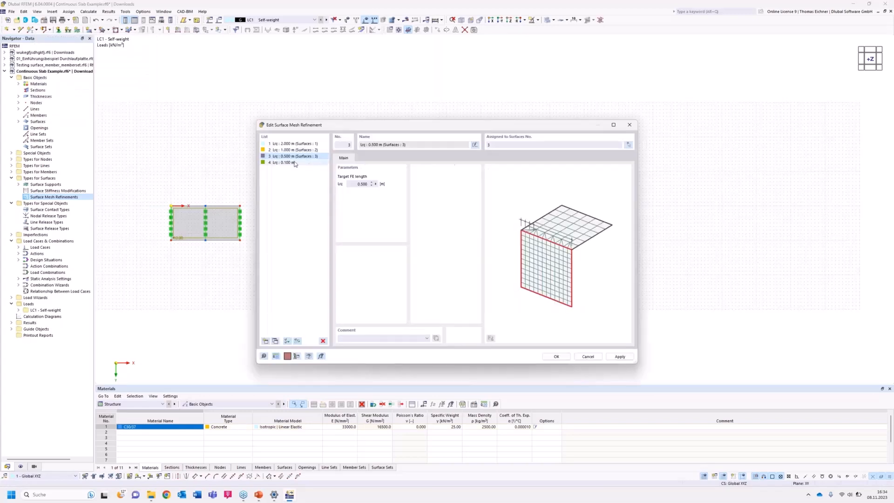
Assign the 0.1 m surface mesh refinement to the fourth slab in the row and confirm the refinement settings.
click(629, 145)
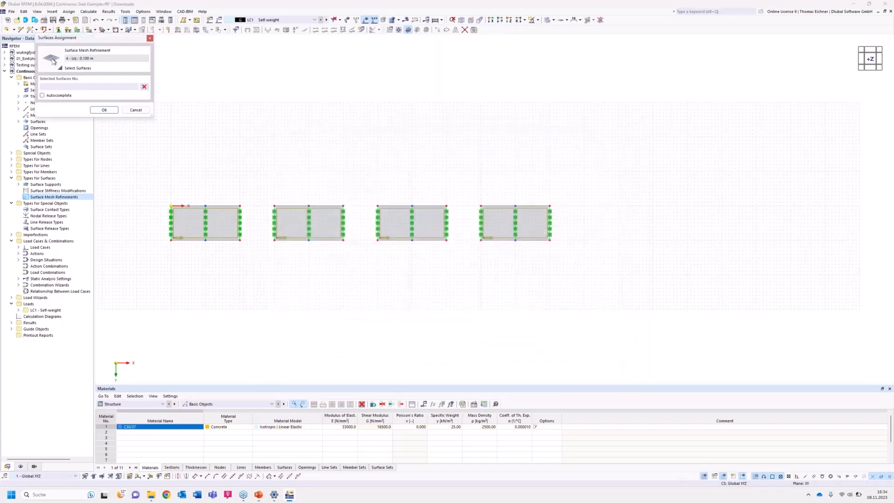
click(493, 212)
click(98, 111)
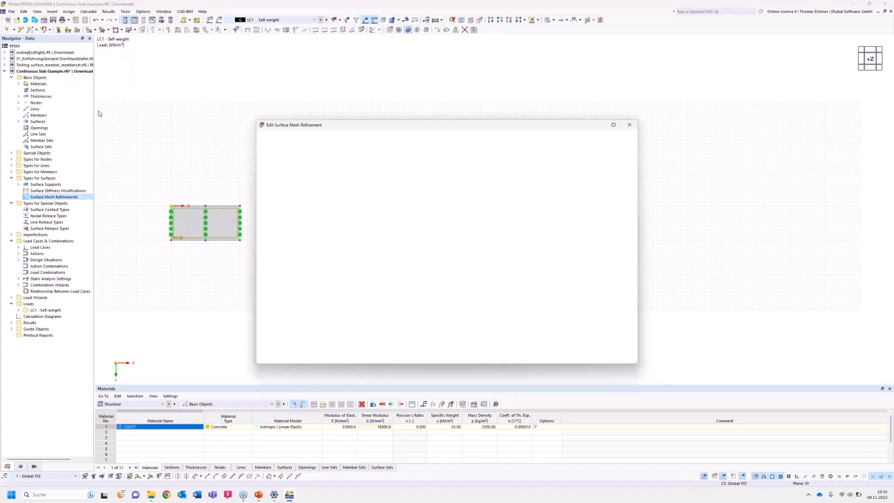
drag(339, 129, 412, 97)
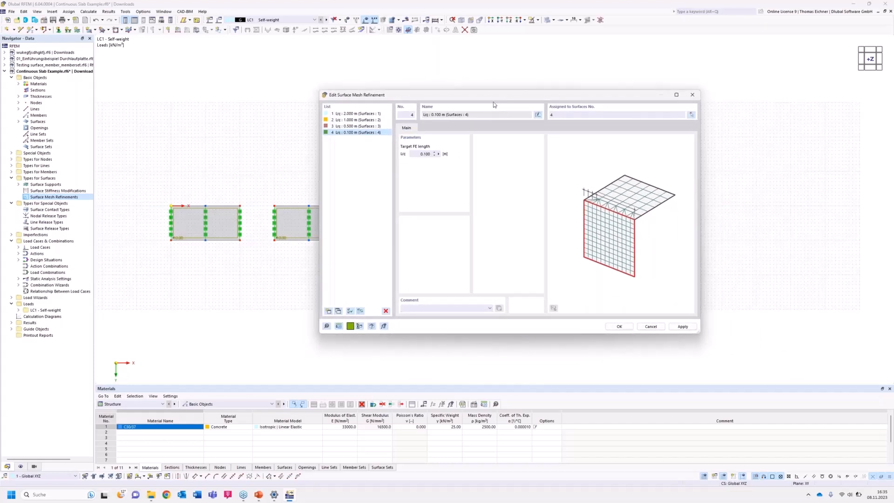
drag(497, 96, 729, 179)
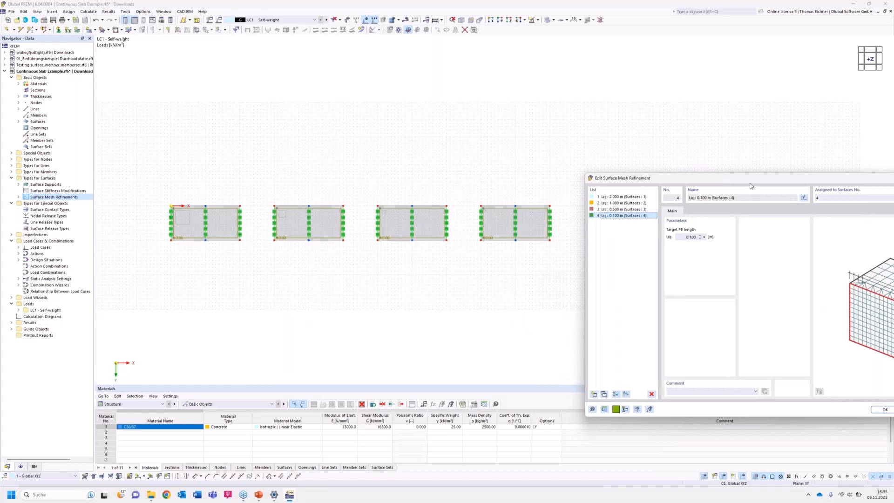
drag(750, 184, 343, 92)
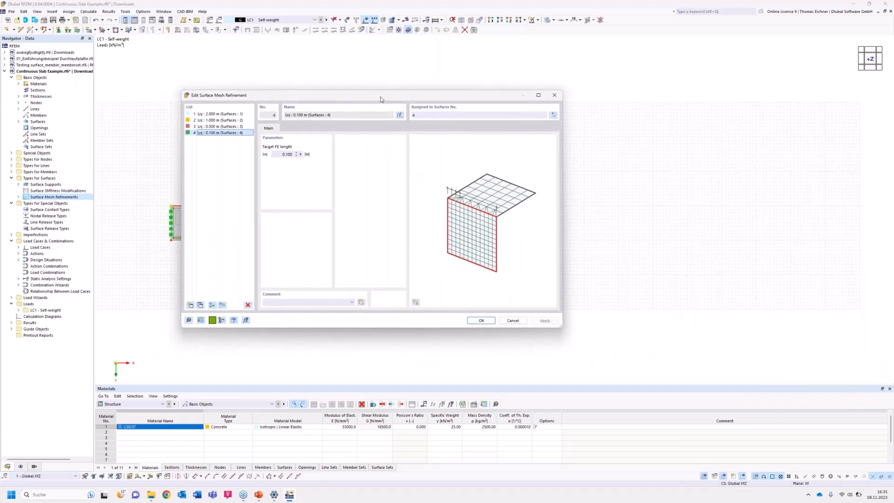
drag(374, 88, 440, 110)
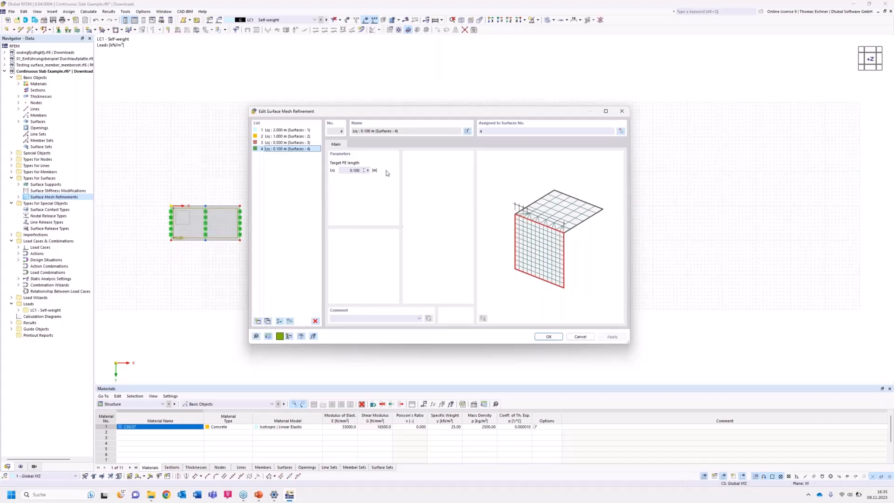
drag(384, 111, 507, 104)
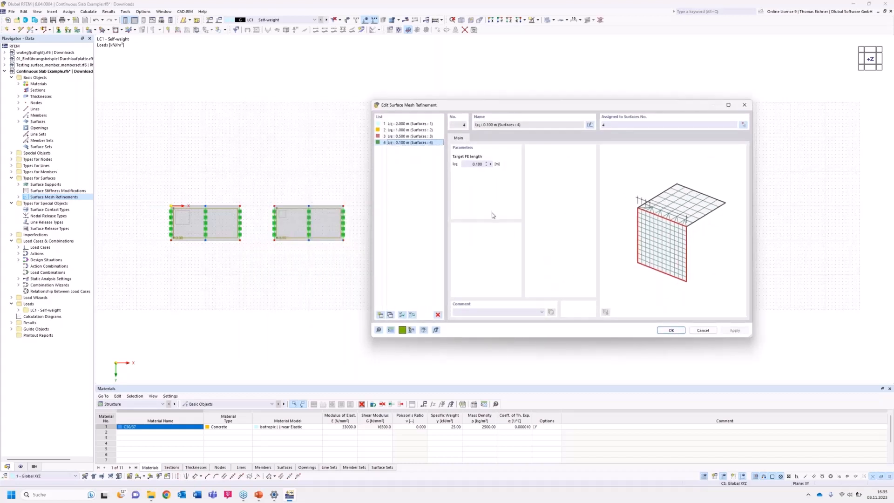
click(673, 332)
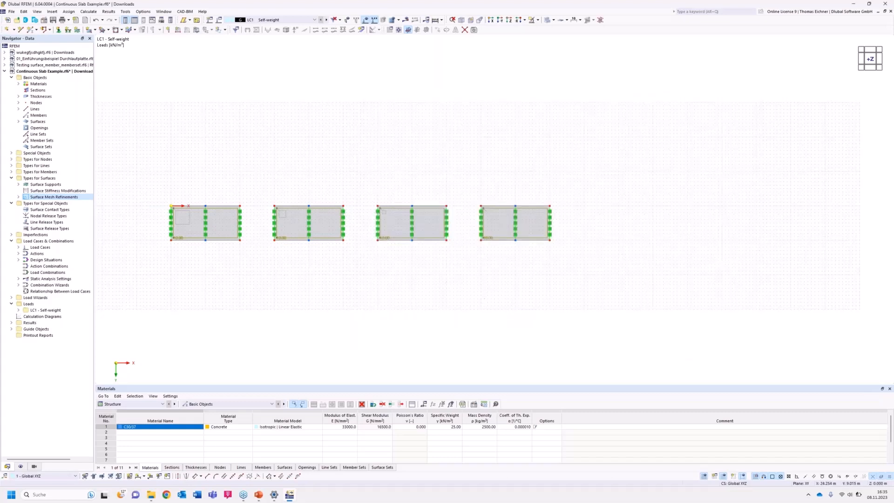
Start a new single beam member and create a new section for it in C30/37 concrete.
middle_drag(335, 269, 351, 270)
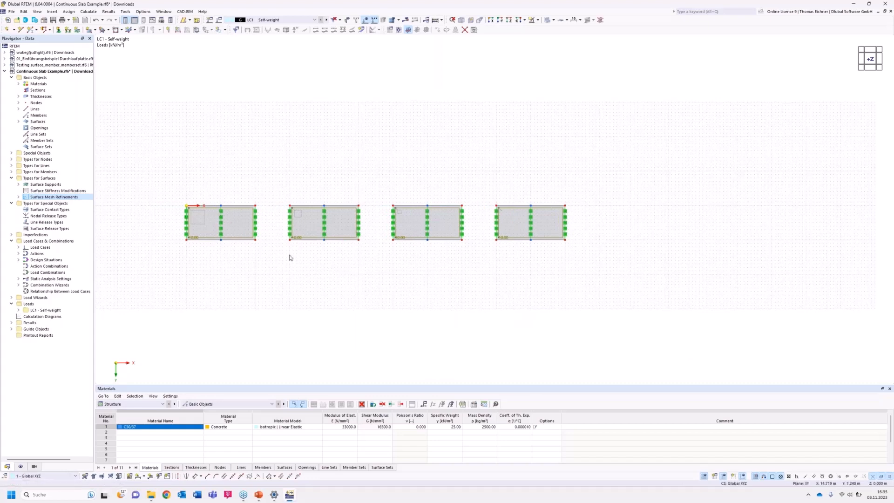
scroll(289, 258, up, 2)
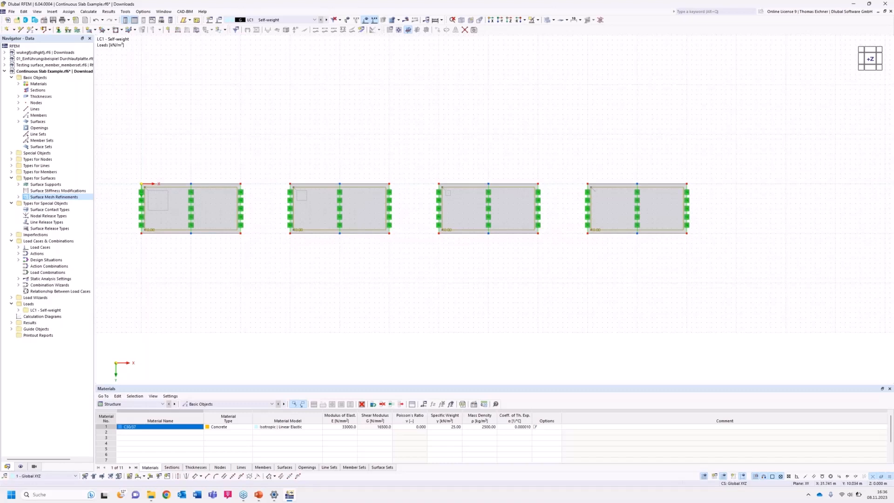
middle_drag(441, 287, 427, 291)
scroll(442, 287, down, 3)
middle_drag(585, 273, 545, 273)
scroll(631, 237, up, 3)
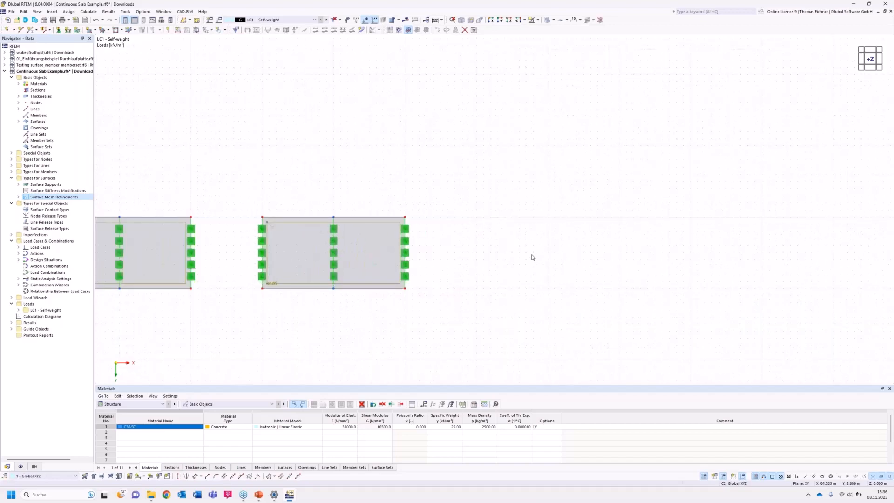
click(31, 30)
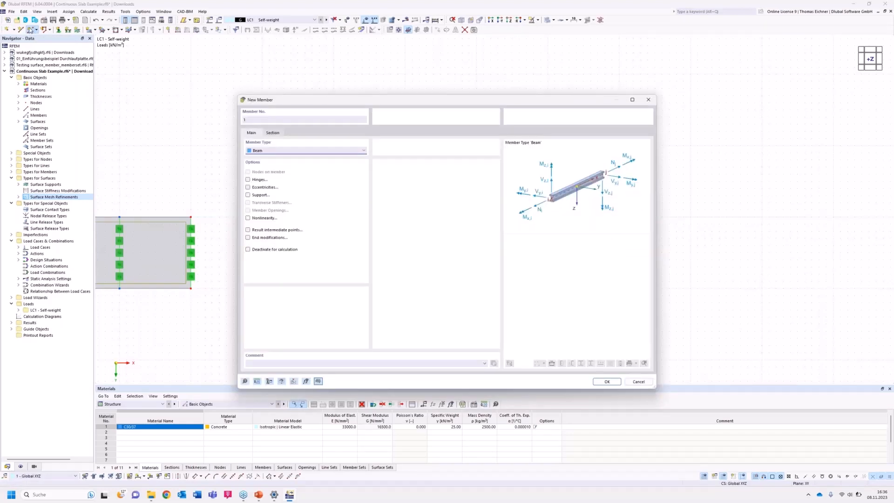
click(273, 133)
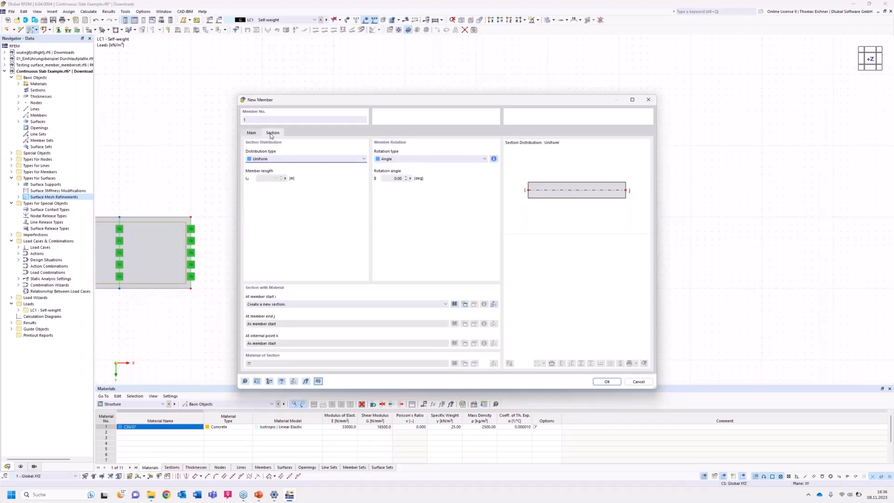
click(464, 305)
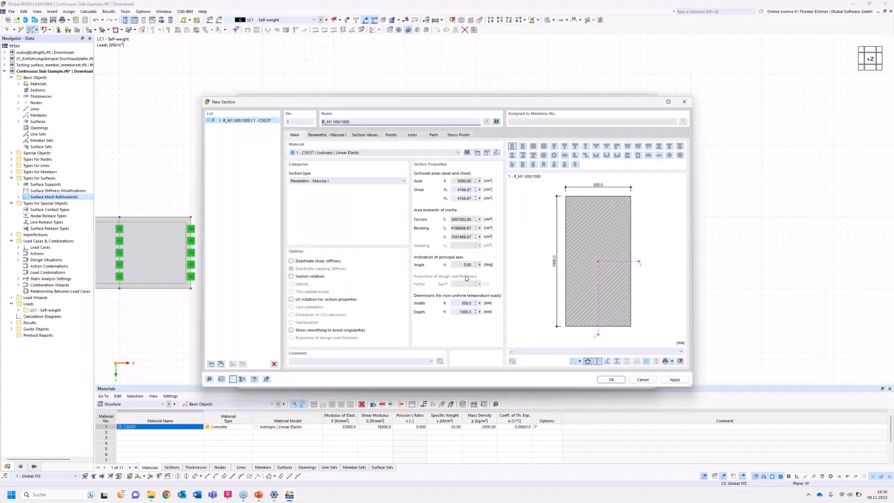
click(334, 154)
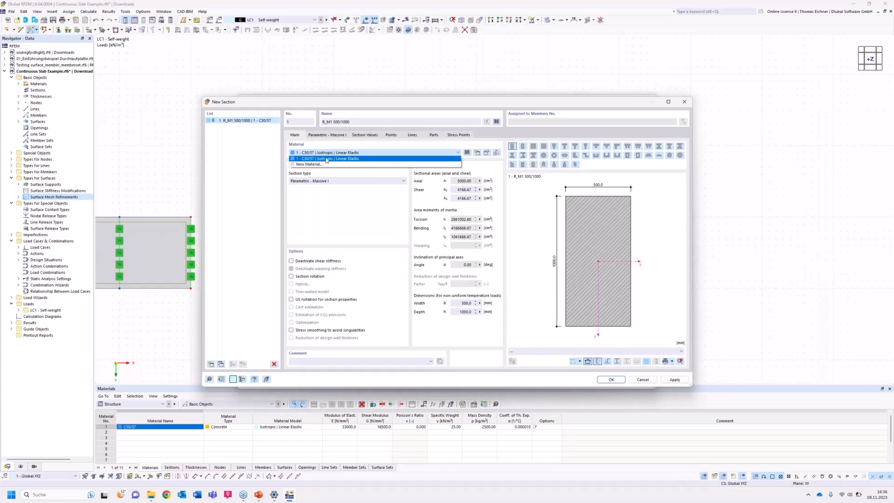
click(327, 159)
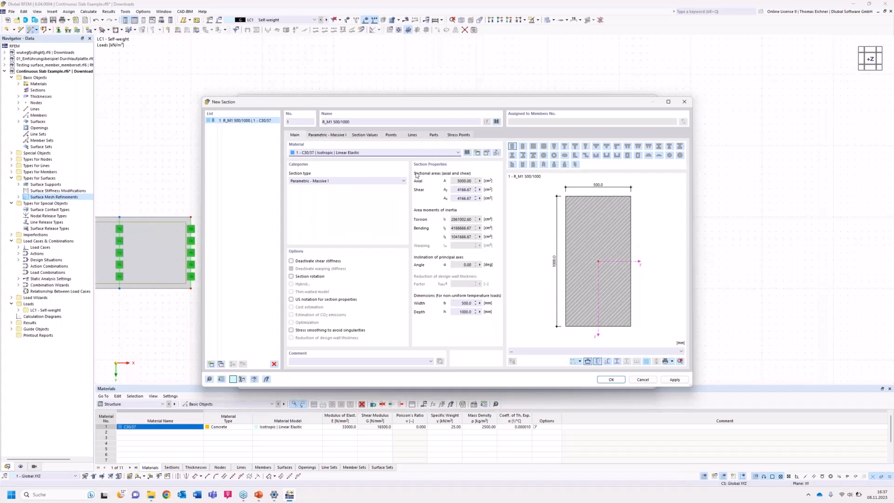
Set the massive rectangular section to 1000 mm width and 300 mm height and accept it for the new member.
click(320, 138)
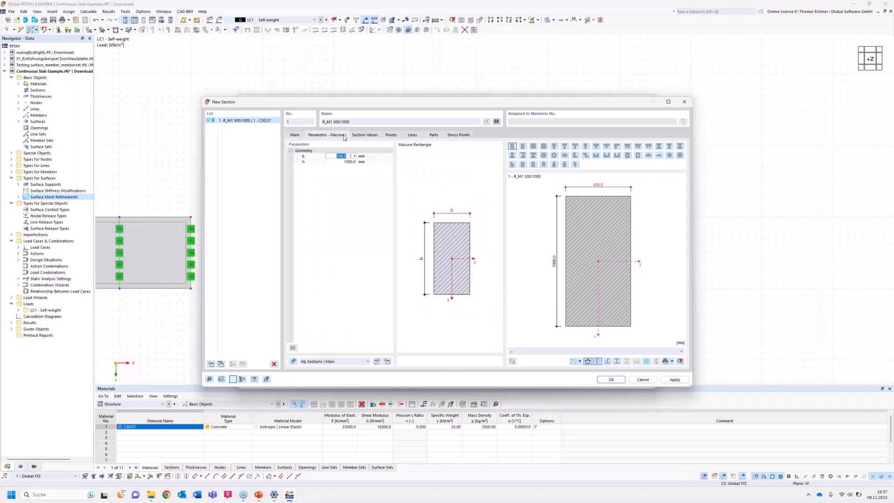
click(362, 205)
click(344, 156)
text(1)
click(344, 162)
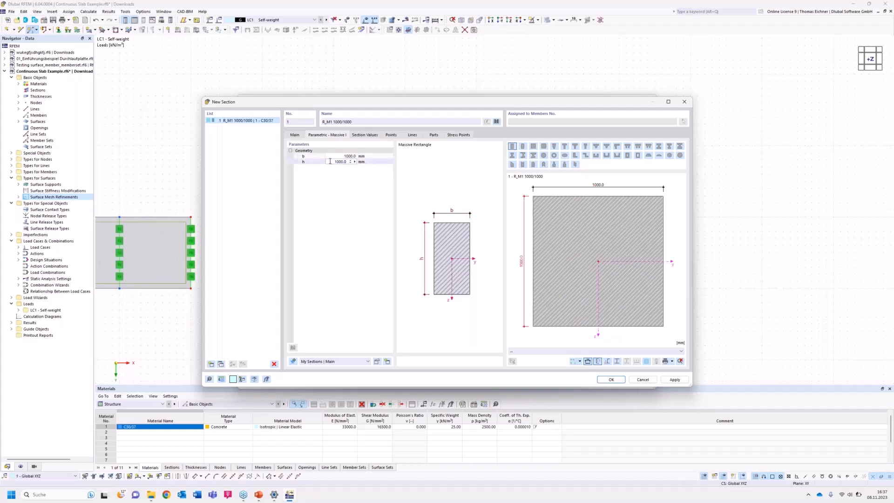
double_click(330, 161)
text(30)
double_click(342, 157)
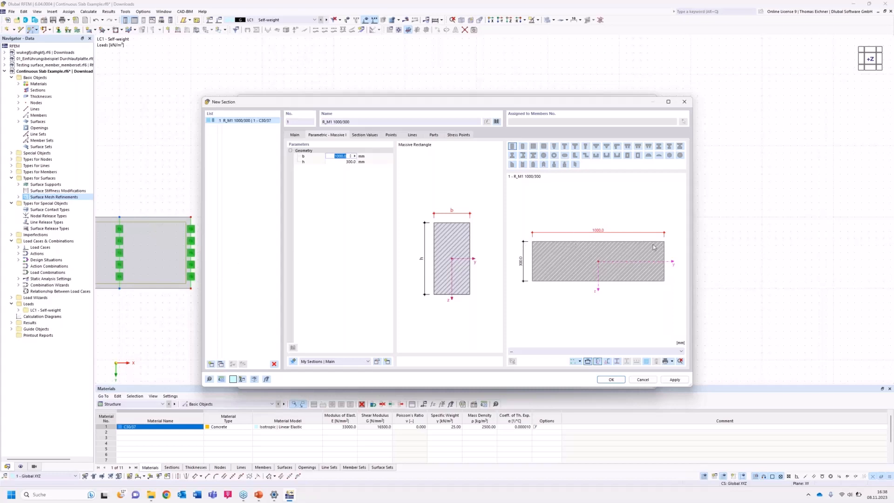
click(611, 380)
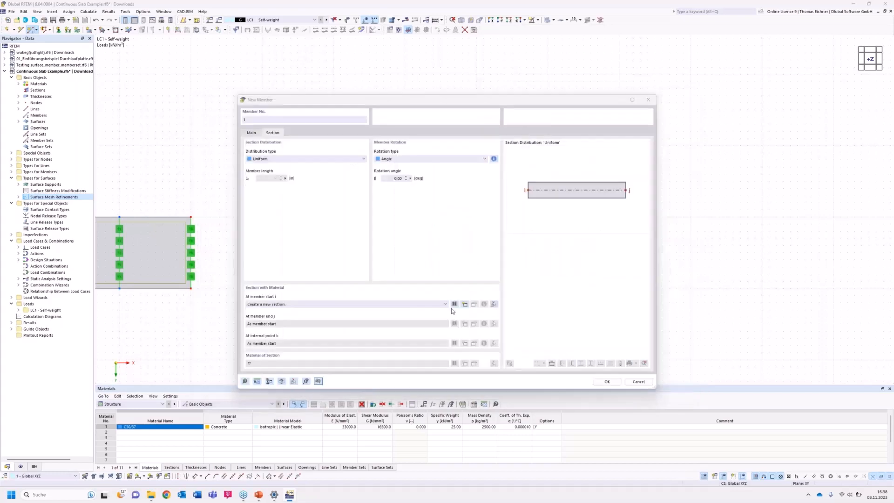
click(607, 381)
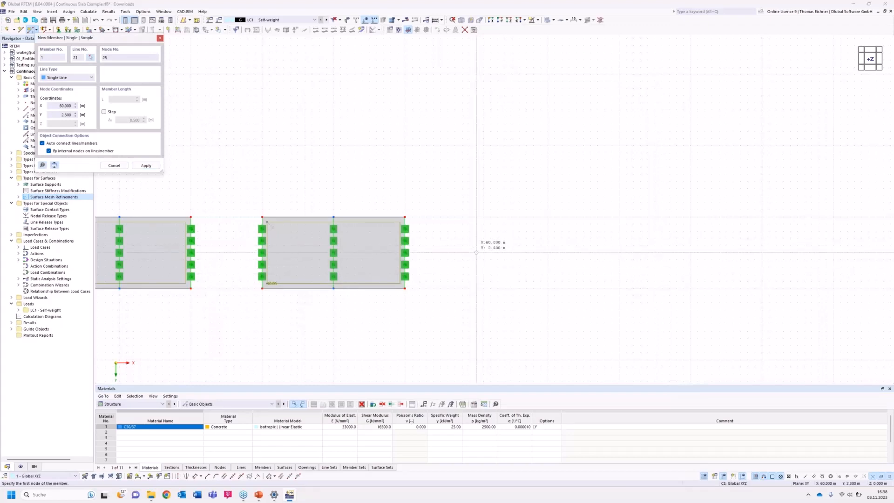
Draw the 10 m beam member beside the fourth slab, from X 60, Y 2.5 to X 70, Y 2.5 m.
click(476, 253)
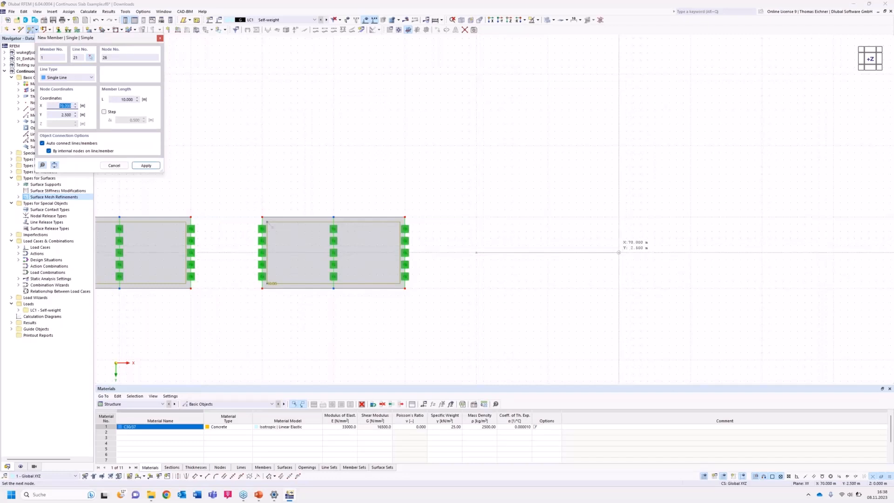
click(619, 252)
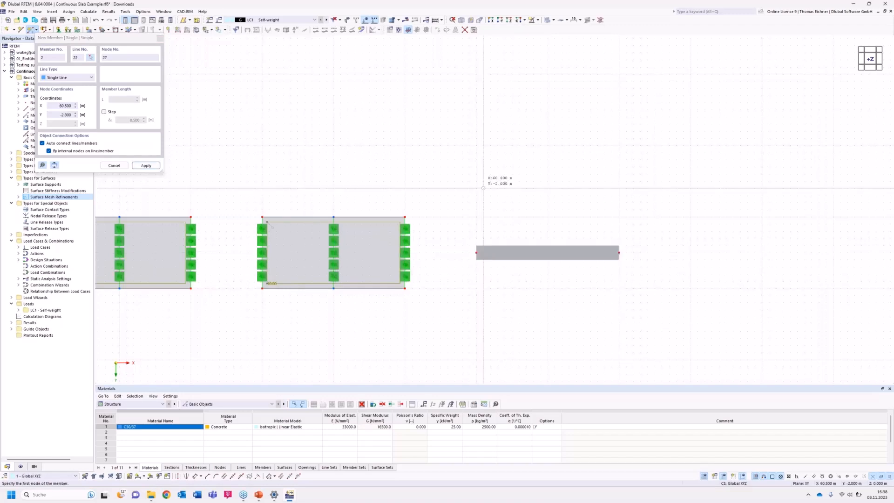
key(Escape)
Add one intermediate 'On Member' node at the middle of the beam without dividing the member.
middle_drag(585, 217, 473, 205)
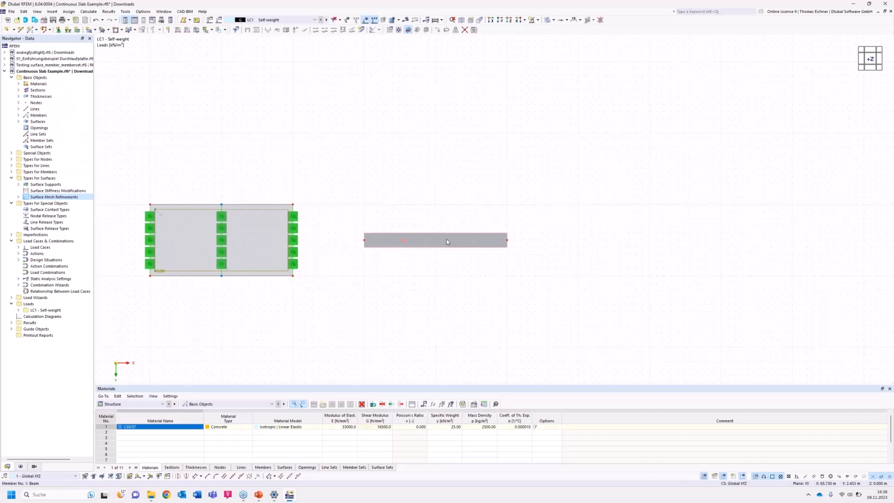
right_click(446, 241)
click(423, 265)
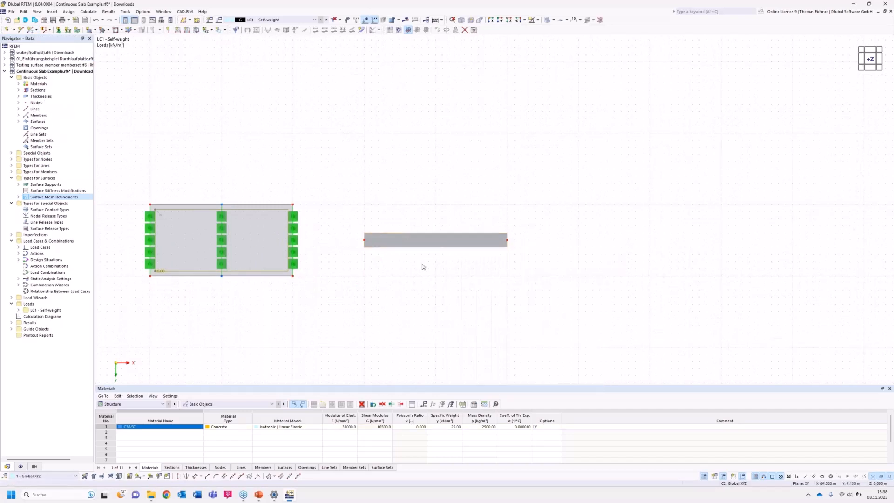
right_click(454, 239)
mouse_move(487, 263)
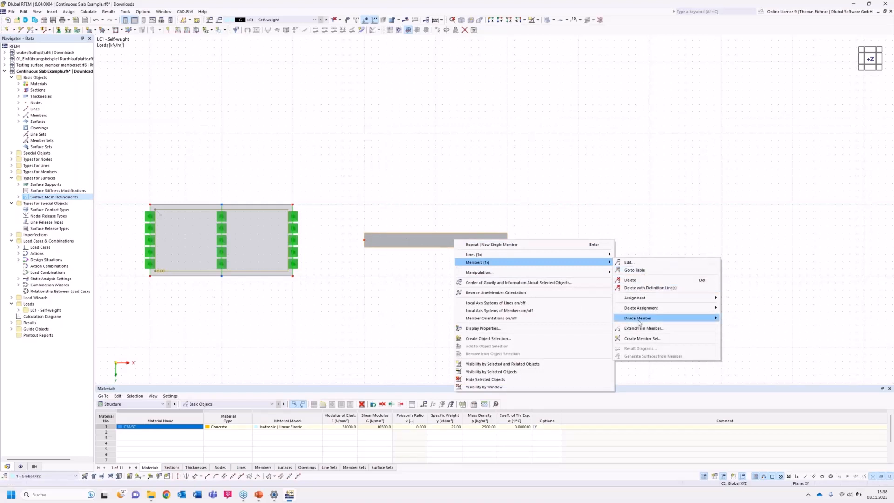
mouse_move(687, 320)
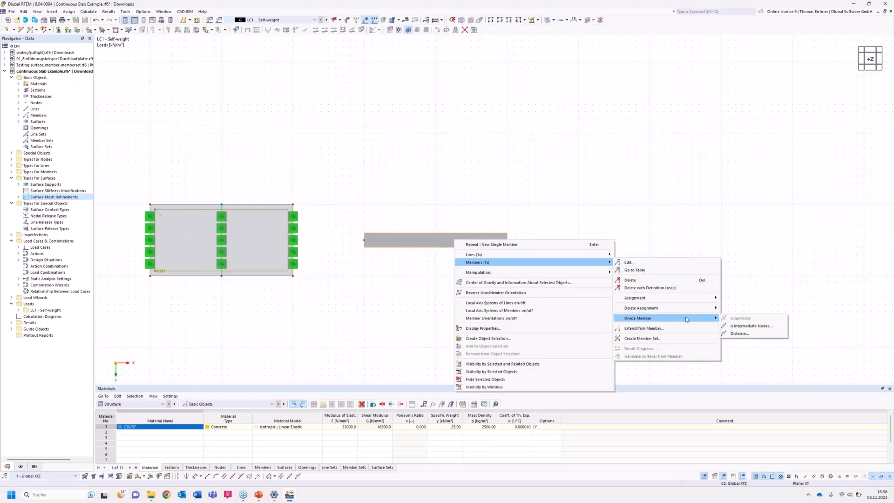
click(746, 328)
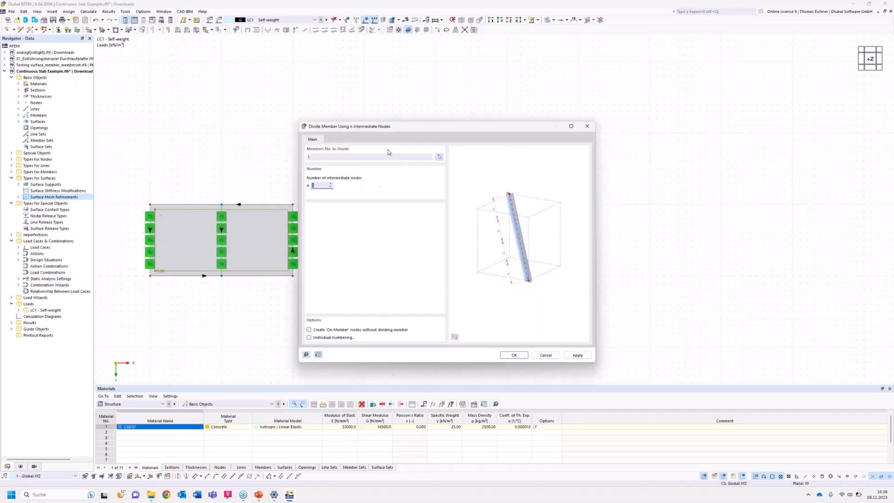
drag(395, 126, 628, 114)
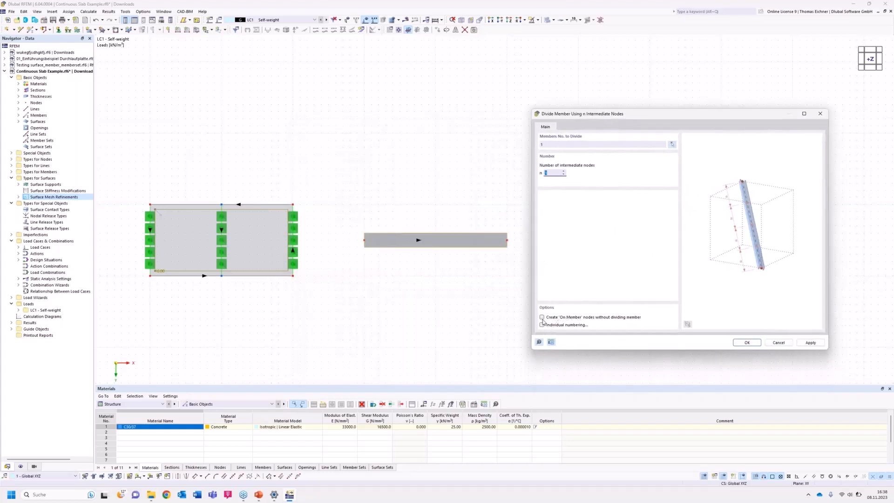
click(542, 317)
click(747, 345)
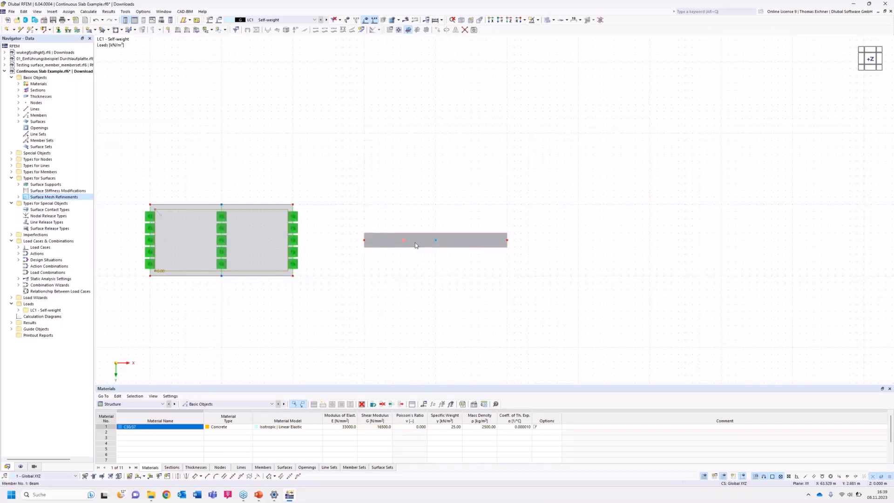
Edit the Hinged nodal support type for the beam so that rotation about X is also restrained.
mouse_move(416, 245)
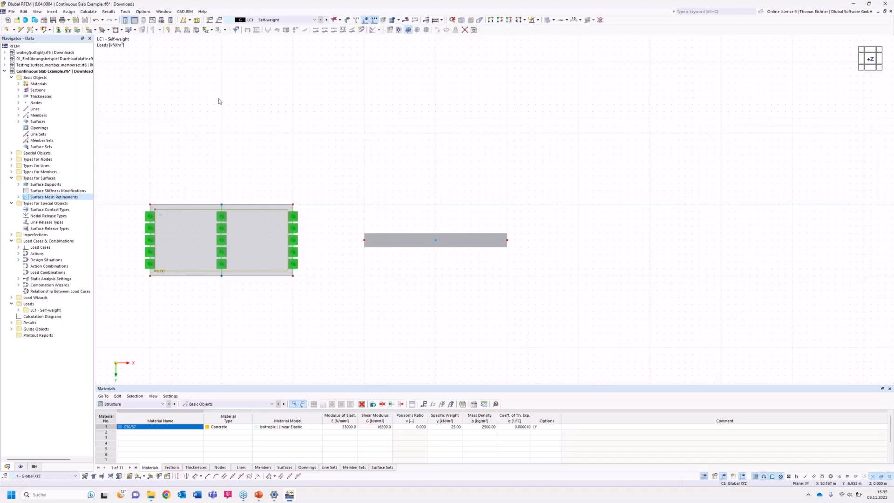
middle_drag(416, 145, 404, 124)
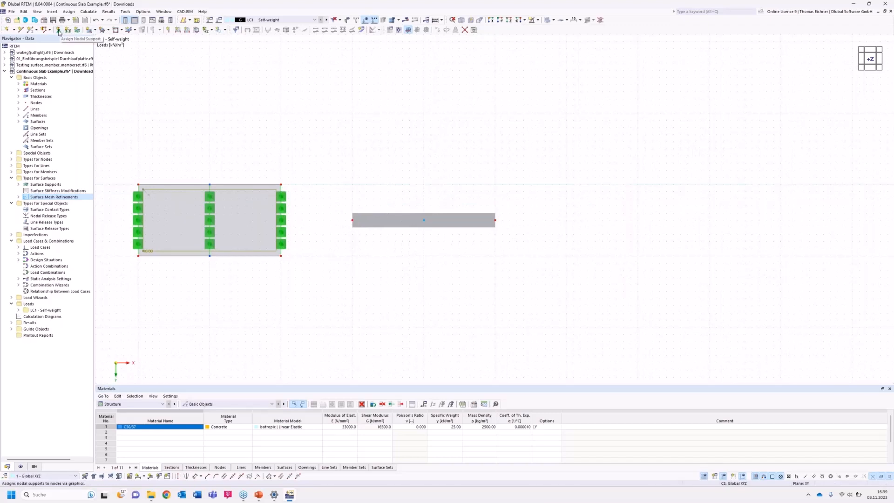
click(59, 30)
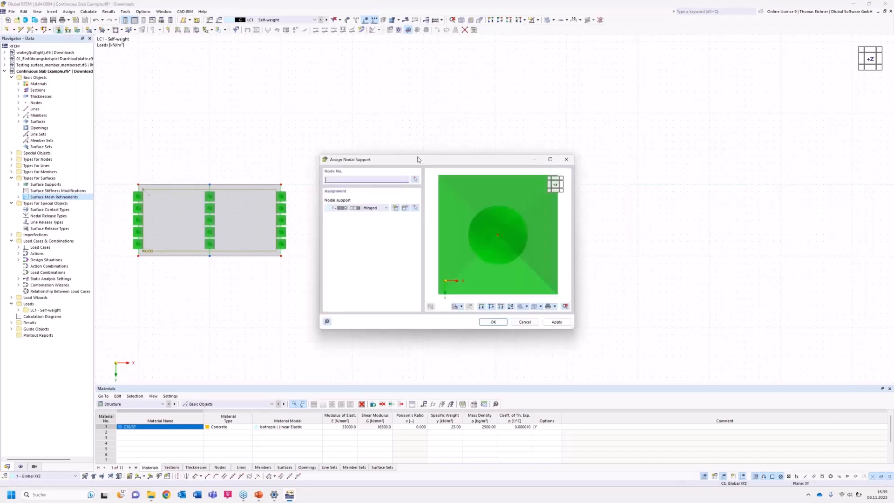
drag(418, 159, 170, 167)
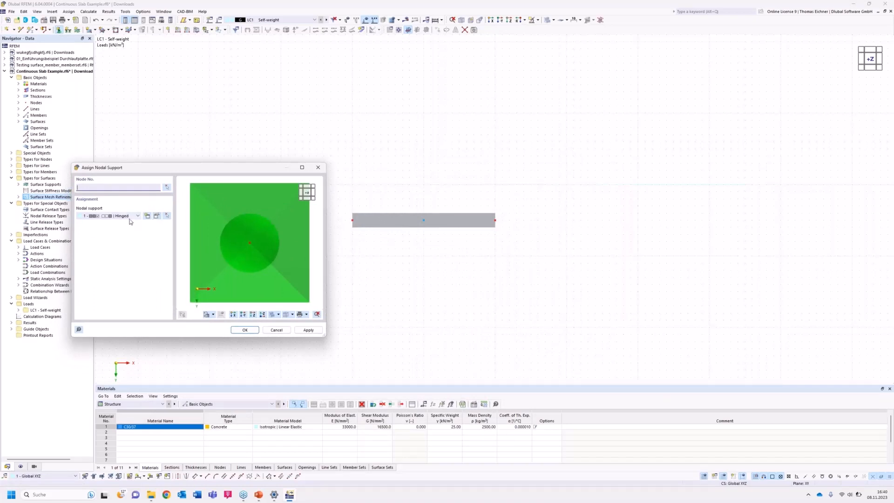
click(115, 217)
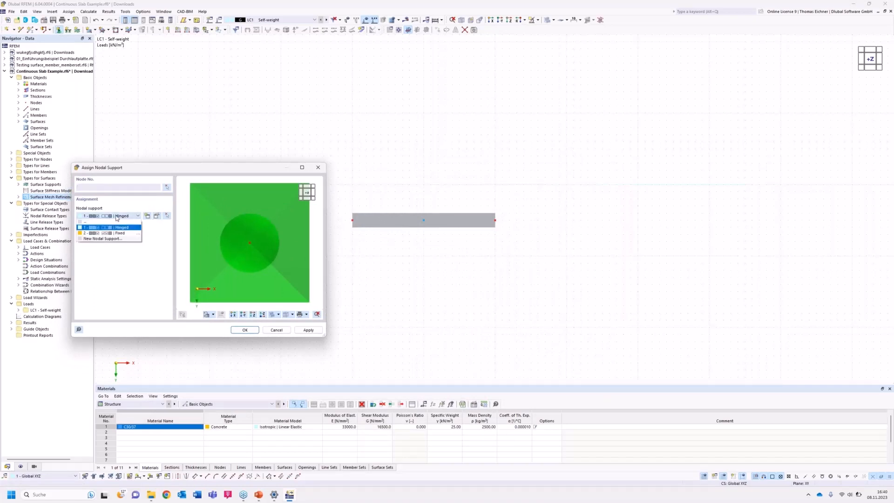
click(100, 222)
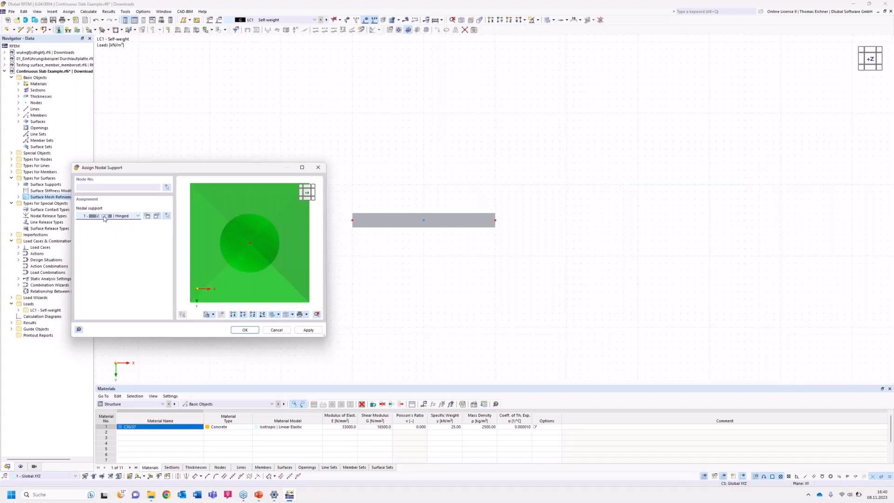
click(158, 216)
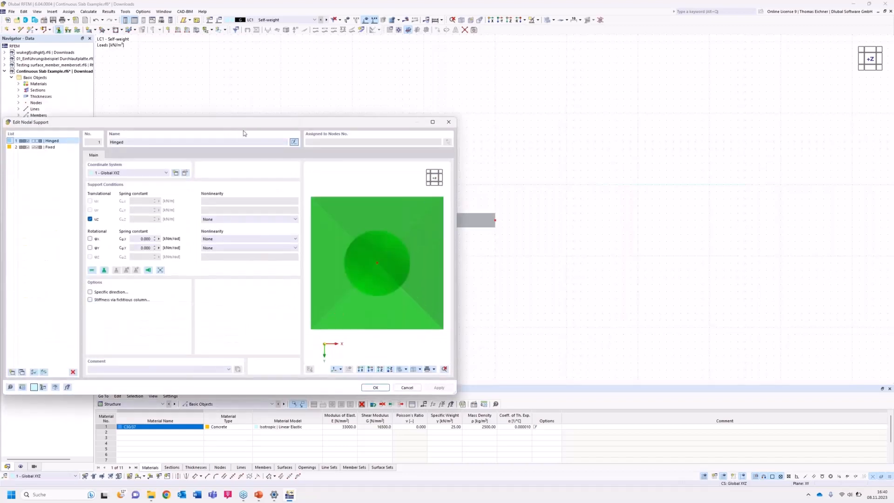
drag(244, 130, 459, 259)
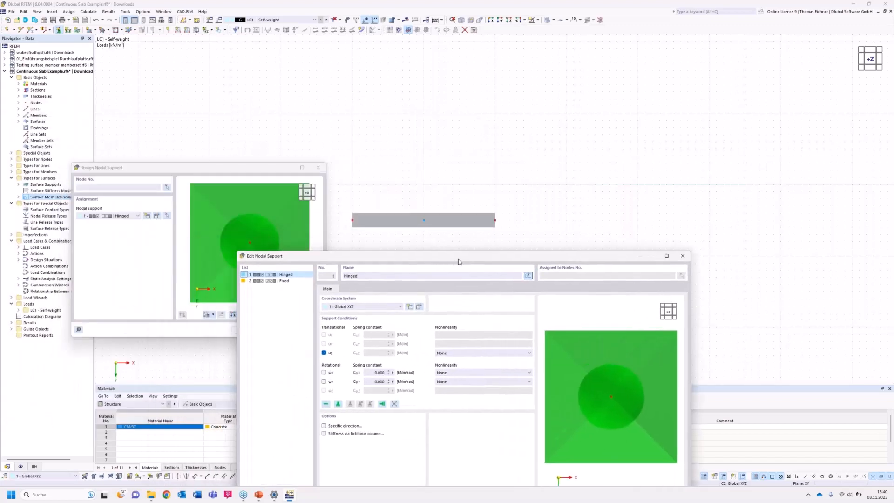
click(324, 373)
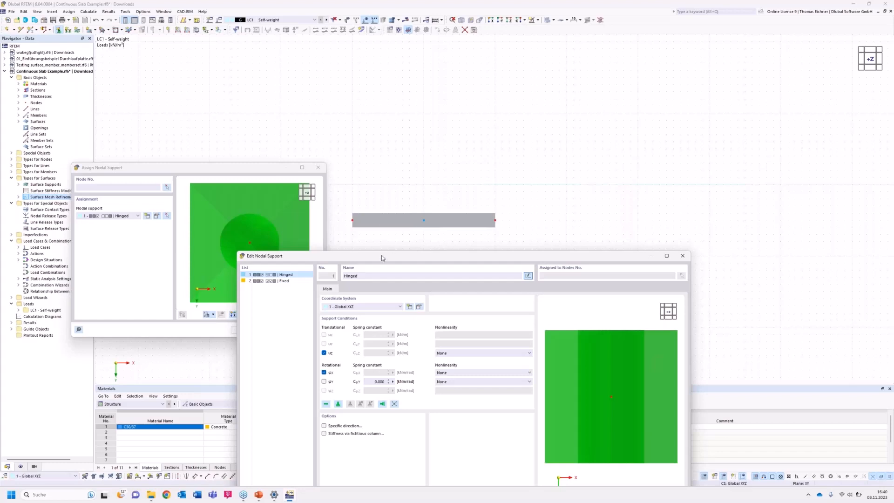
drag(386, 257, 362, 255)
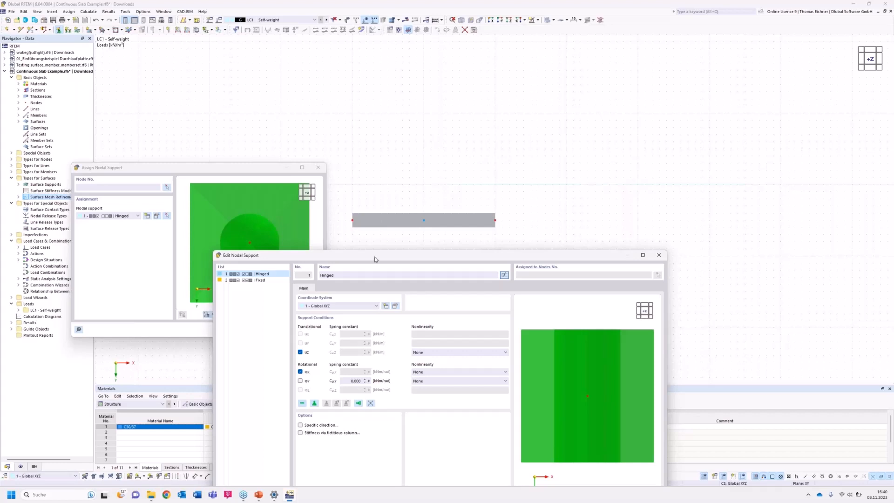
drag(374, 256, 340, 159)
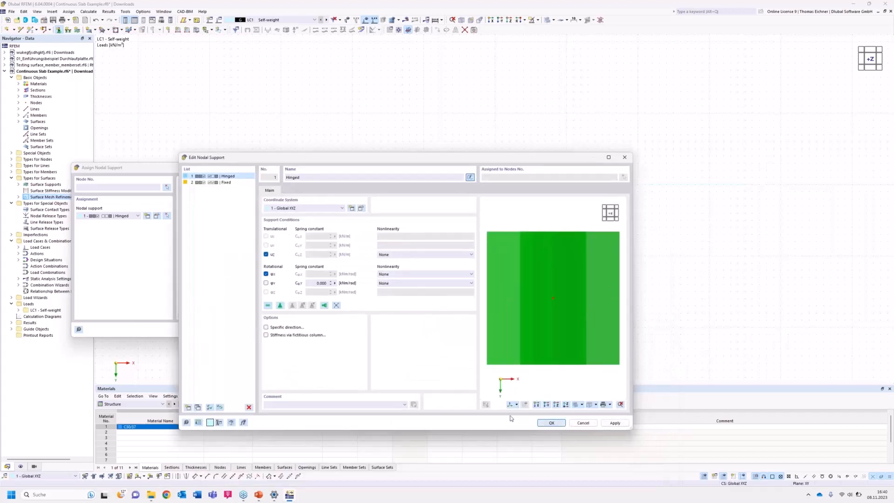
click(552, 423)
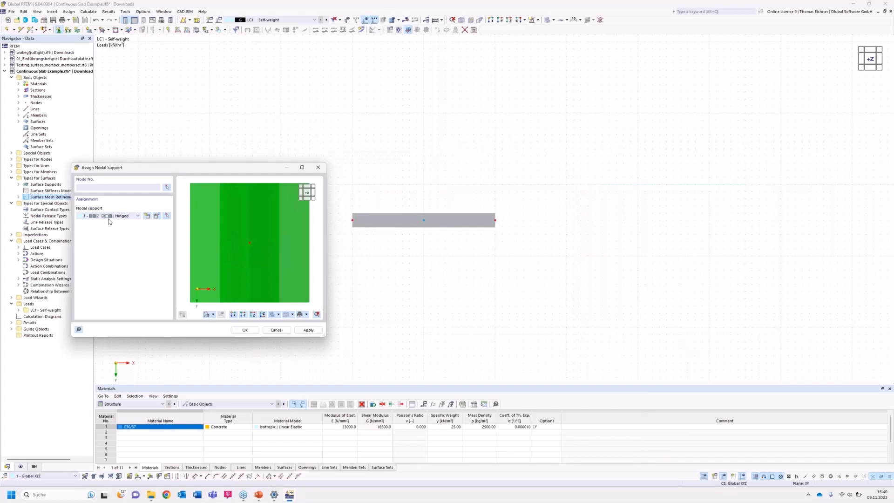
Assign the Hinged nodal support to both end nodes and the middle node of the beam.
click(245, 330)
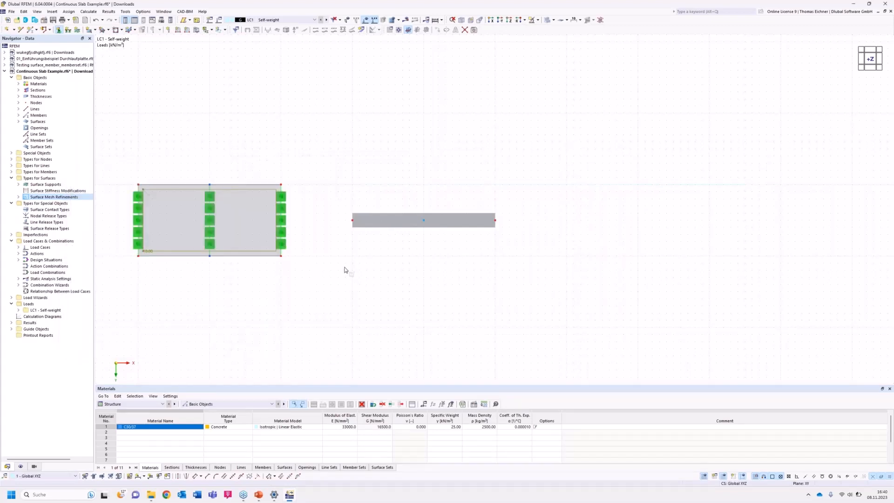
drag(344, 251, 590, 155)
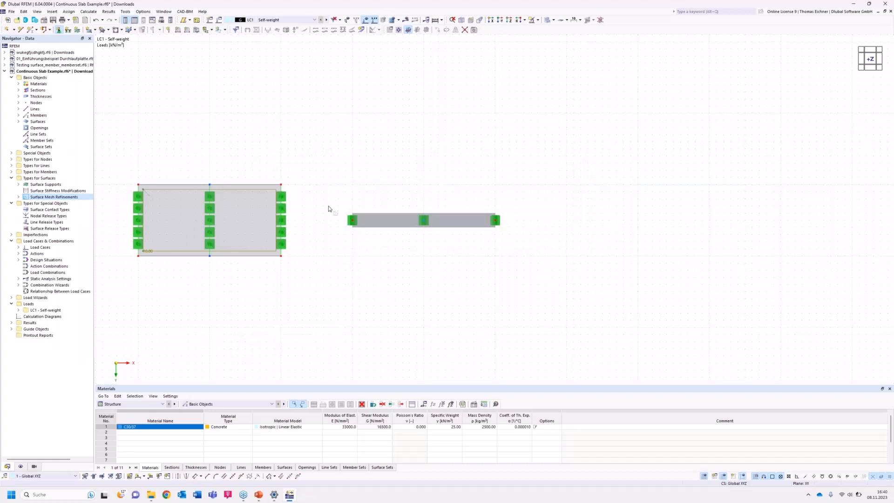
Apply a uniform member load of 10 kN/m in the Z direction to the beam in load case LC1.
click(187, 30)
click(379, 180)
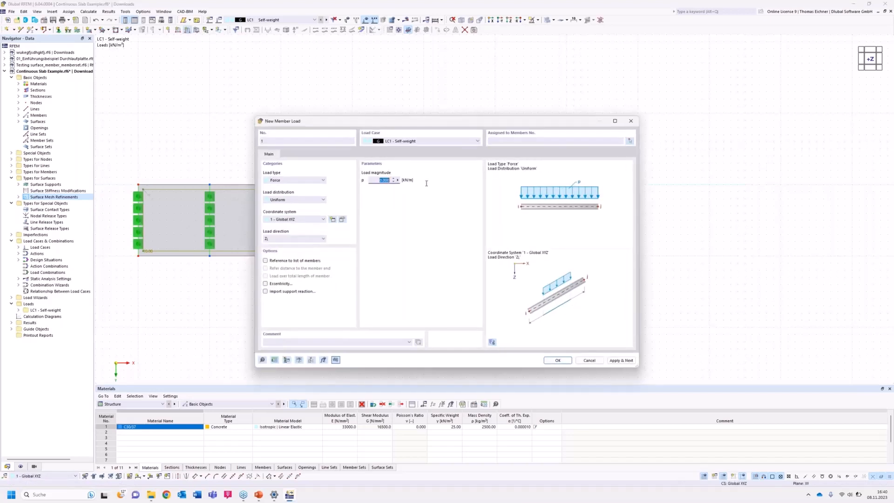
text(10)
click(557, 361)
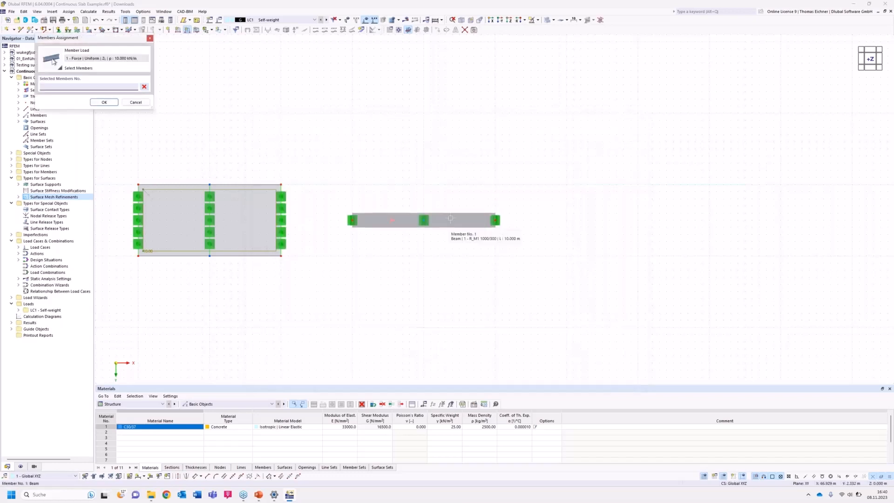
click(450, 228)
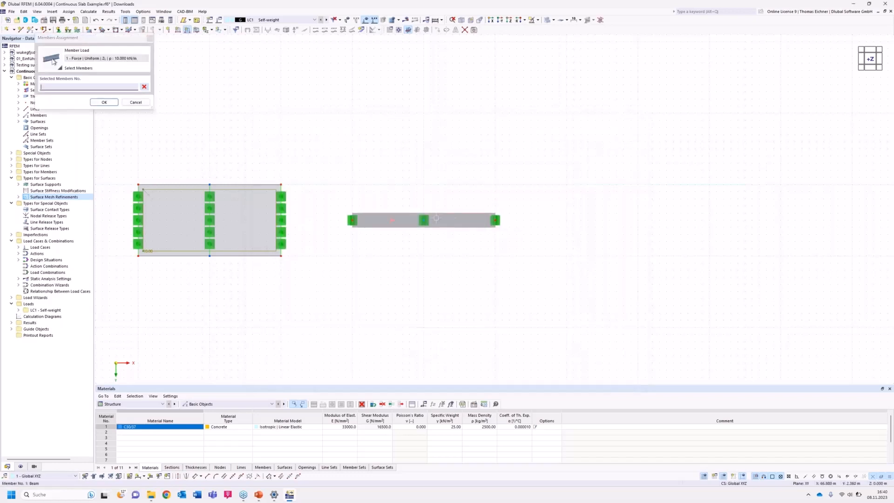
click(104, 103)
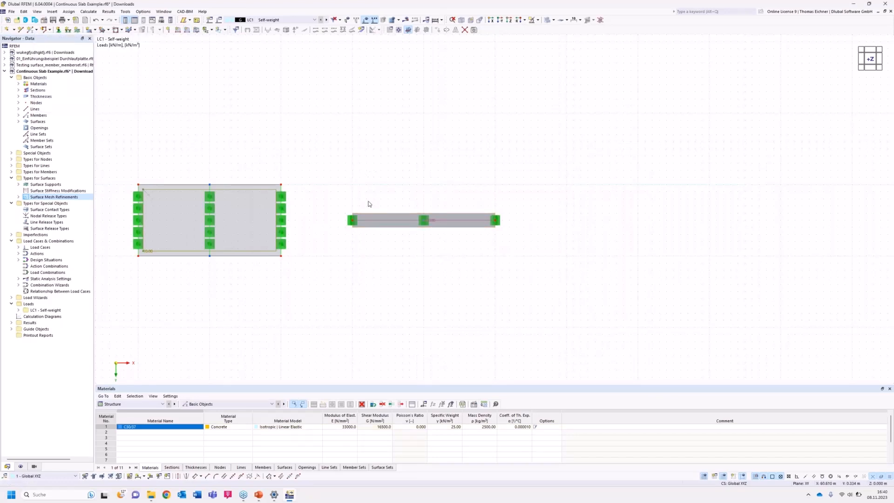
Adjust the display size of the beam's member load in a 3D view showing all four slabs.
ctrl+middle_drag(347, 200, 449, 112)
scroll(324, 147, down, 3)
middle_drag(324, 147, 440, 200)
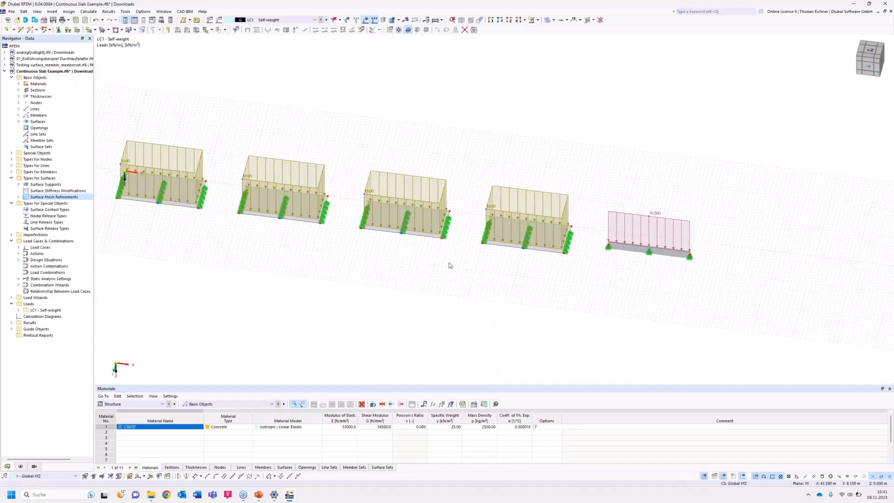
right_click(609, 216)
mouse_move(686, 266)
mouse_down()
mouse_move(673, 267)
mouse_move(755, 265)
mouse_move(696, 275)
mouse_up()
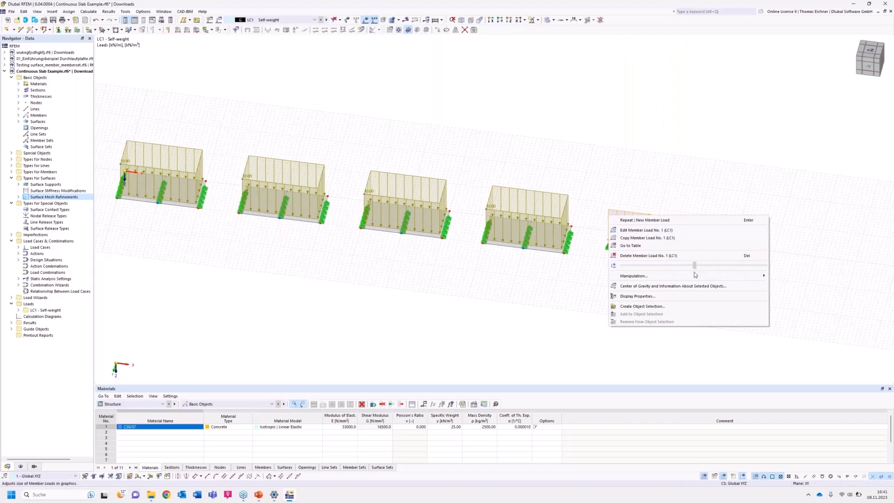
click(428, 296)
Create a two-point result section through the middle of all four slabs, from X 0, Y 2.5 to X 55, Y 2.5 m.
middle_drag(423, 265, 463, 310)
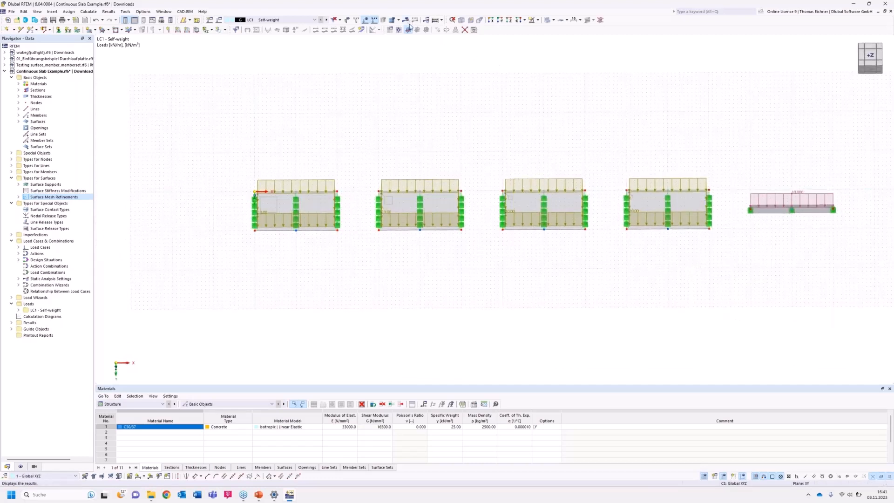
click(509, 20)
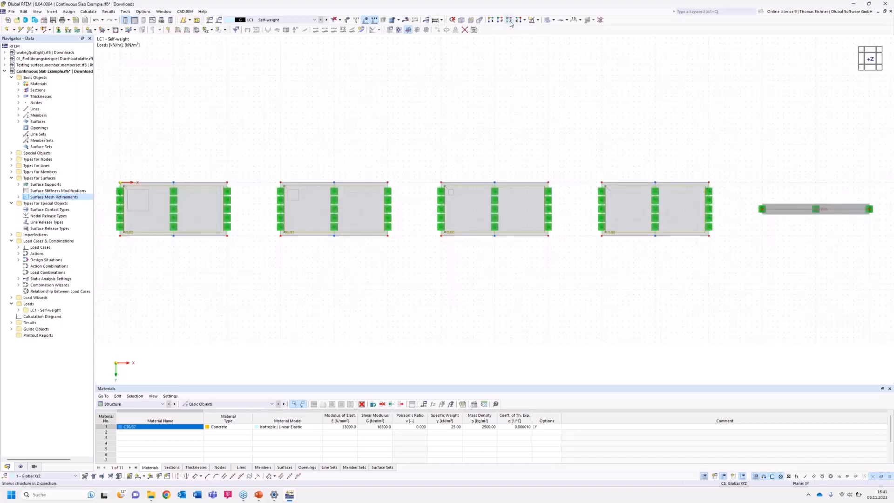
click(858, 496)
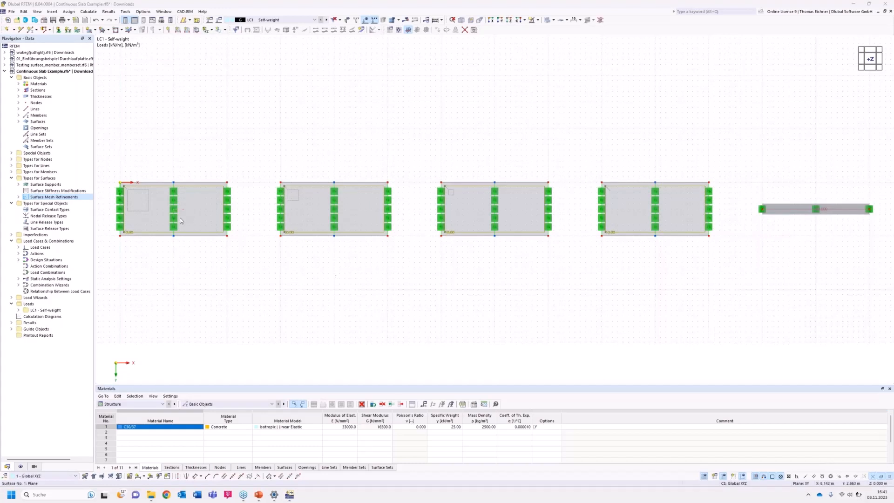
click(246, 285)
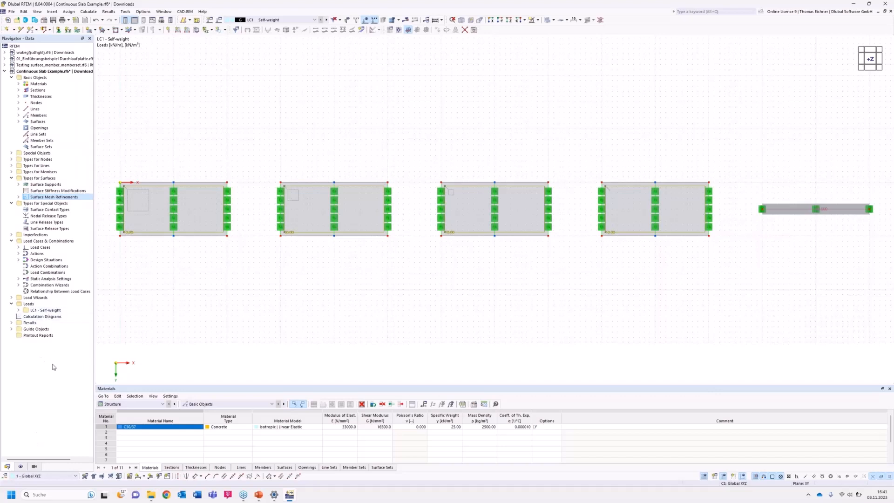
click(11, 154)
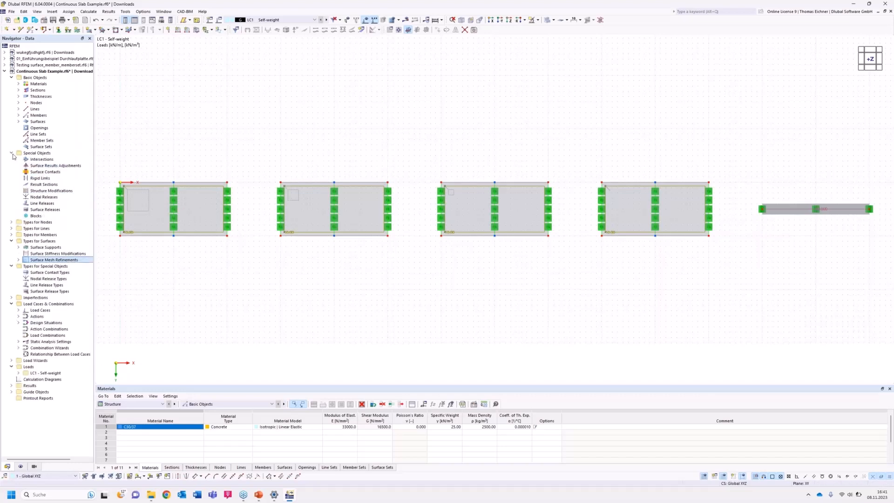
click(35, 185)
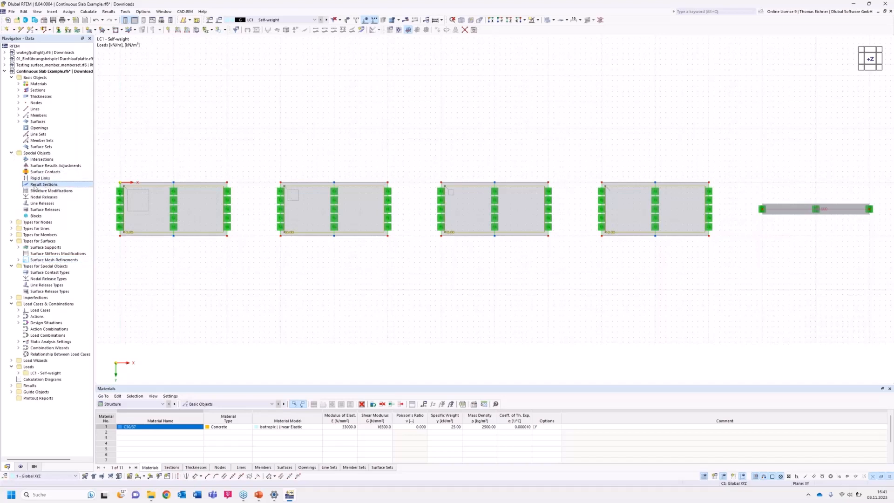
double_click(54, 186)
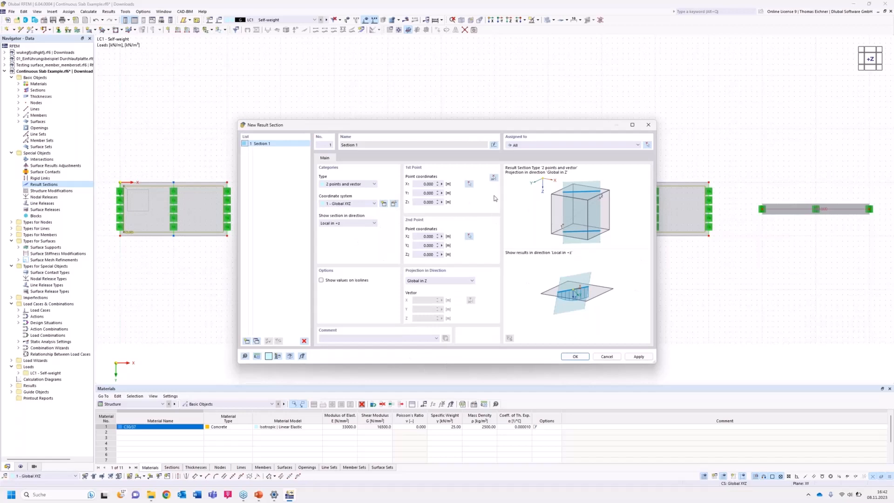
click(493, 179)
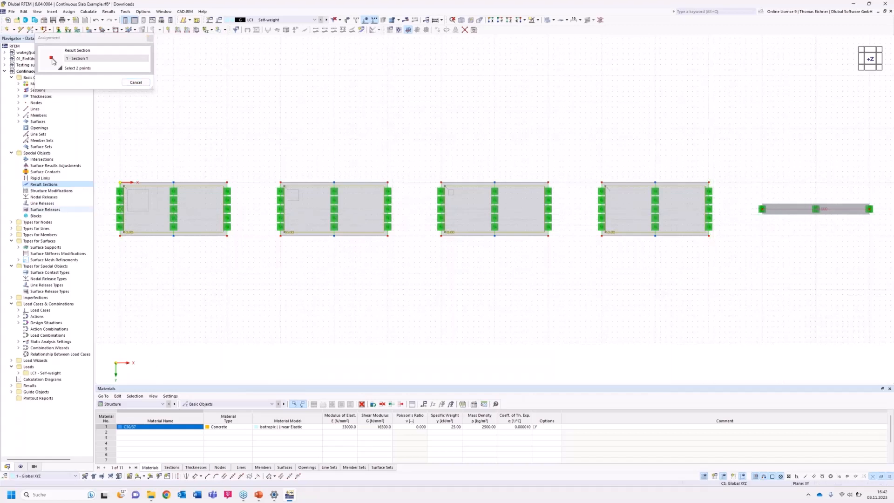
click(120, 209)
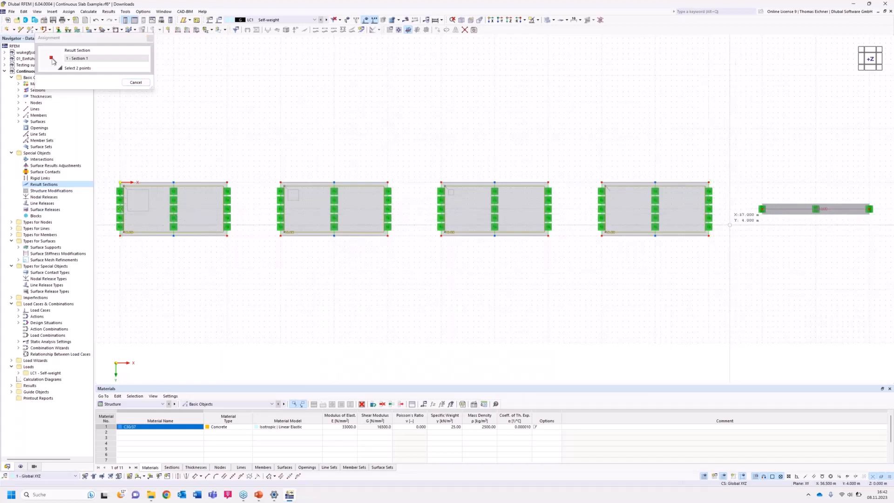
click(709, 209)
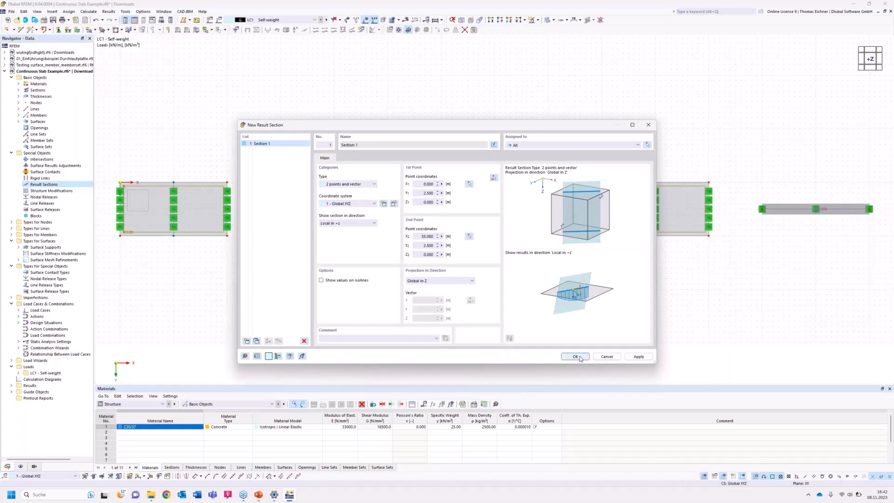
click(576, 357)
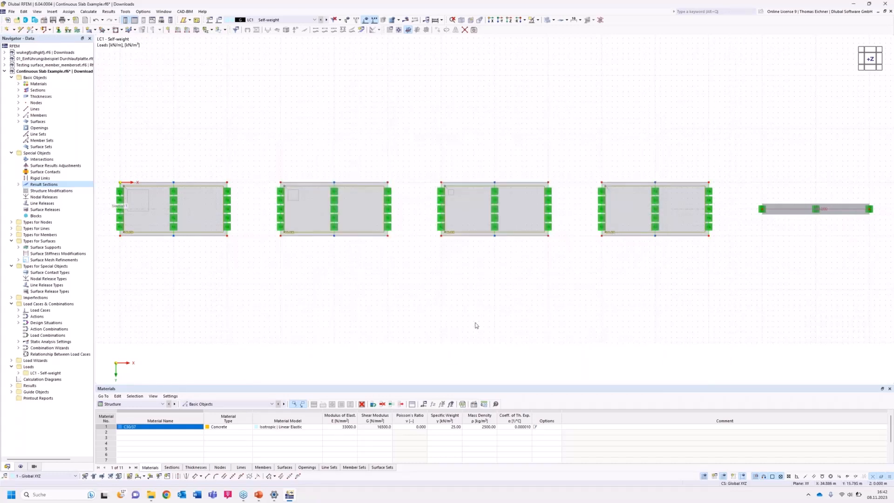
Deactivate the self-weight in load case LC1 and calculate the load case.
ctrl+middle_drag(465, 265, 468, 193)
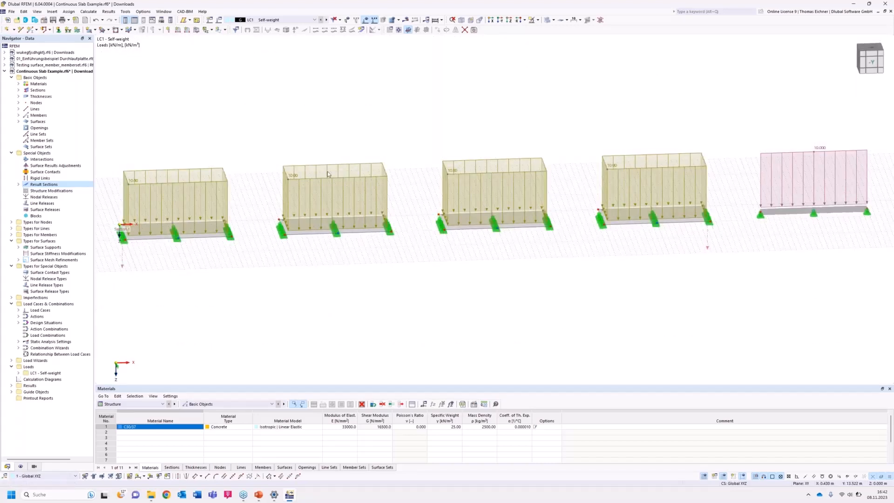
click(219, 20)
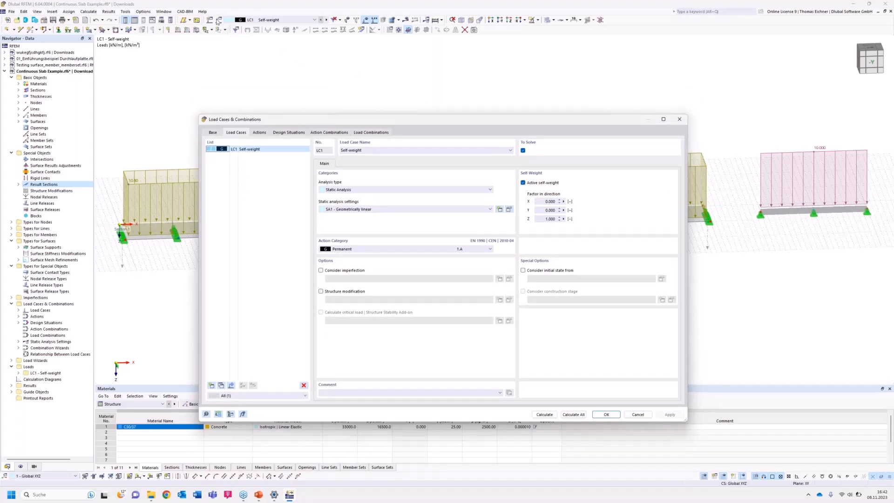
click(523, 183)
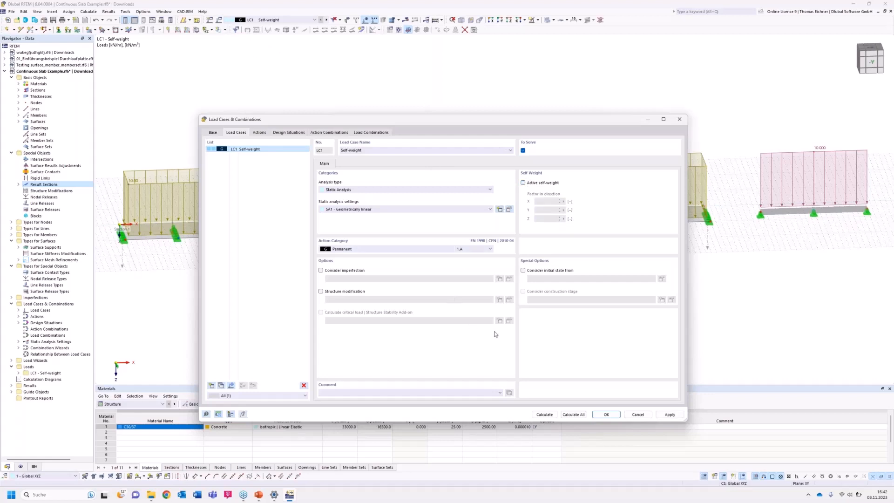
click(550, 416)
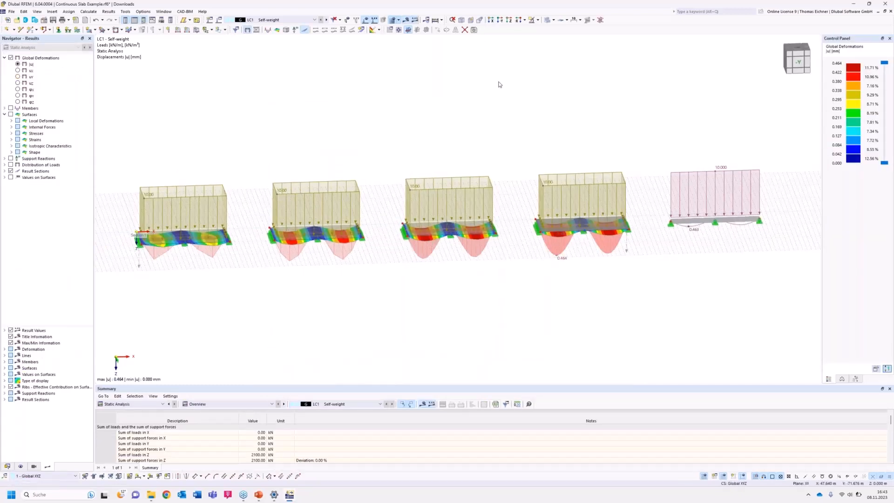
Set the result section values to show local extremes on the displacement diagrams of all four slabs.
scroll(507, 84, down, 3)
middle_drag(506, 96, 504, 112)
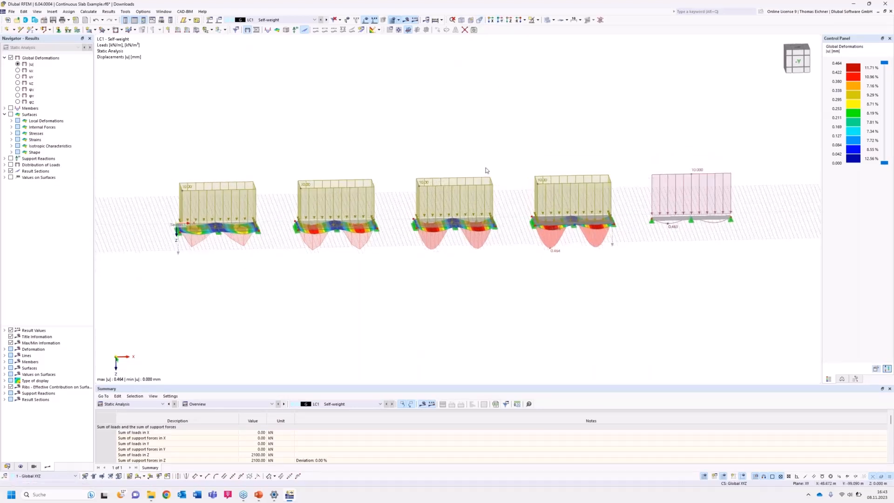
scroll(194, 259, up, 1)
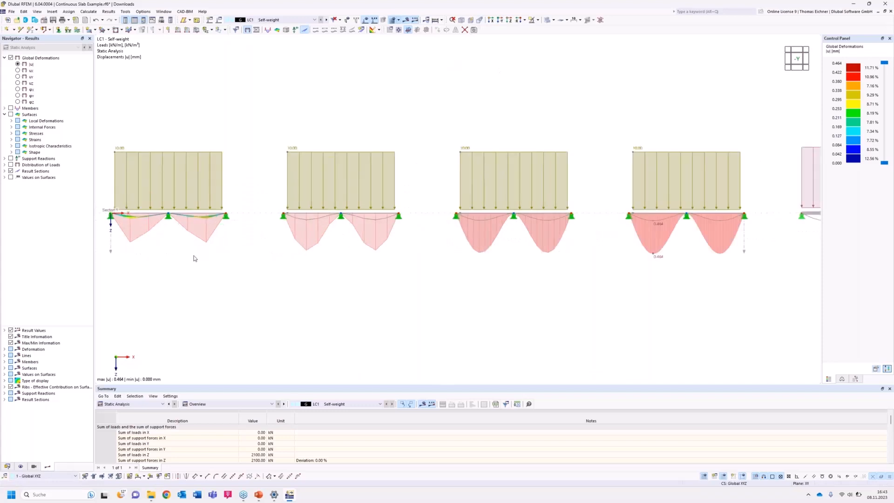
click(33, 468)
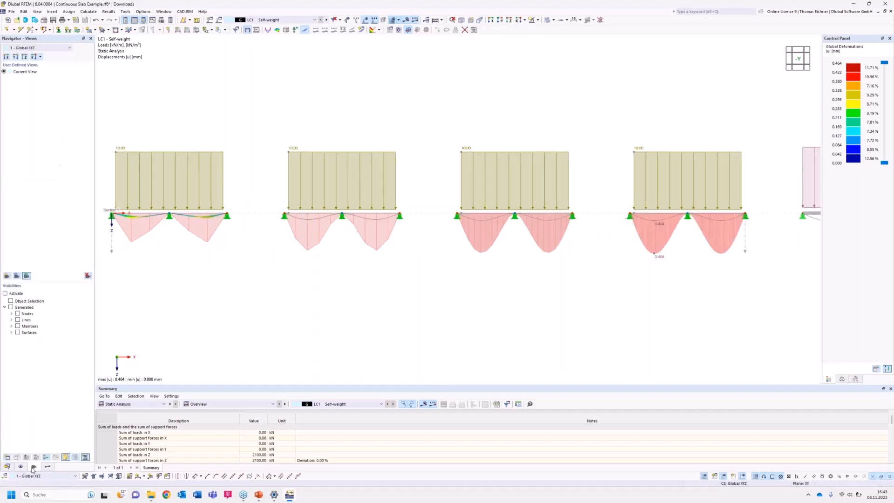
click(47, 467)
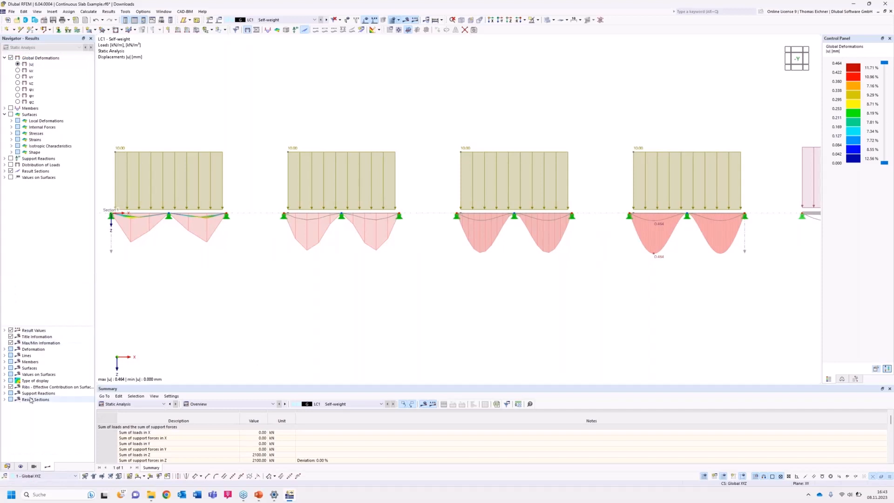
click(5, 374)
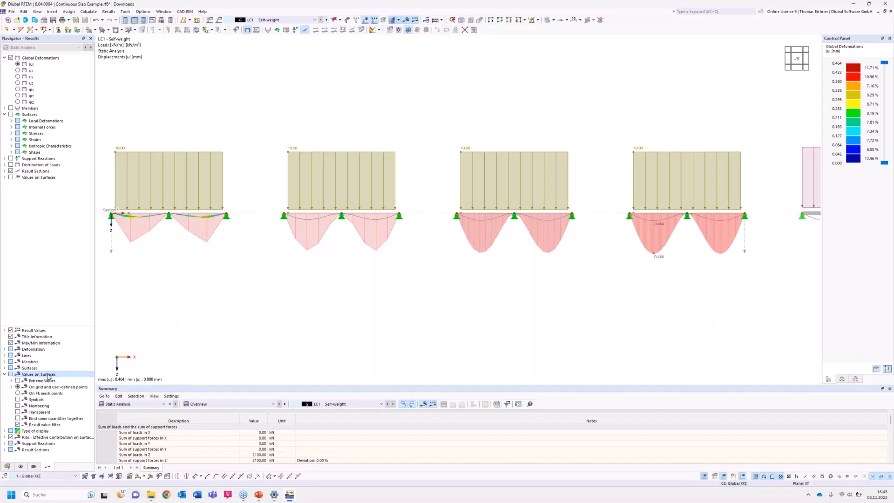
click(5, 450)
click(32, 419)
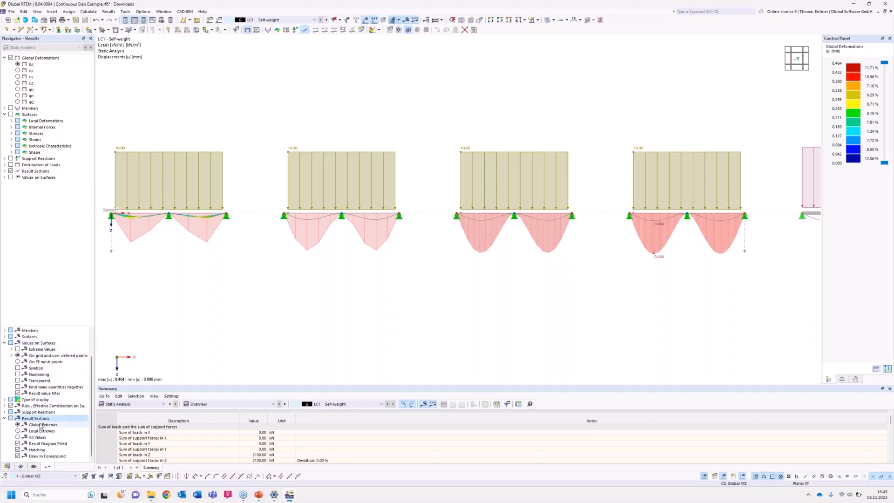
click(19, 432)
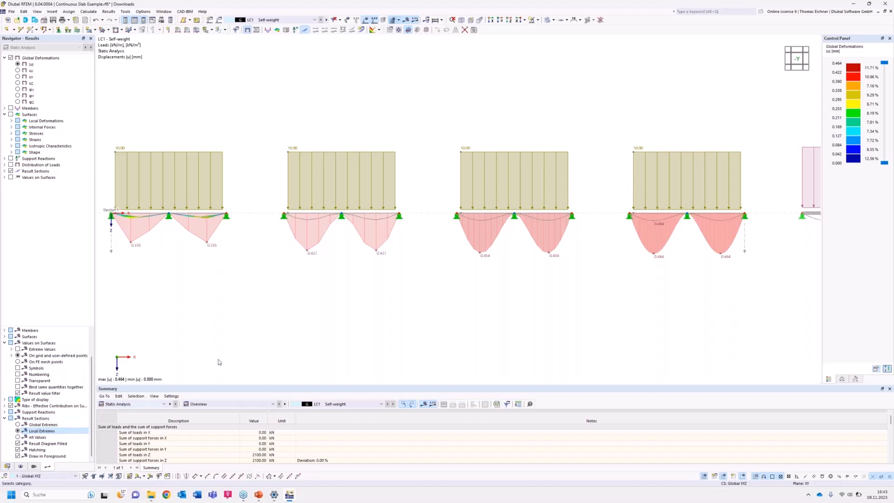
scroll(385, 312, down, 4)
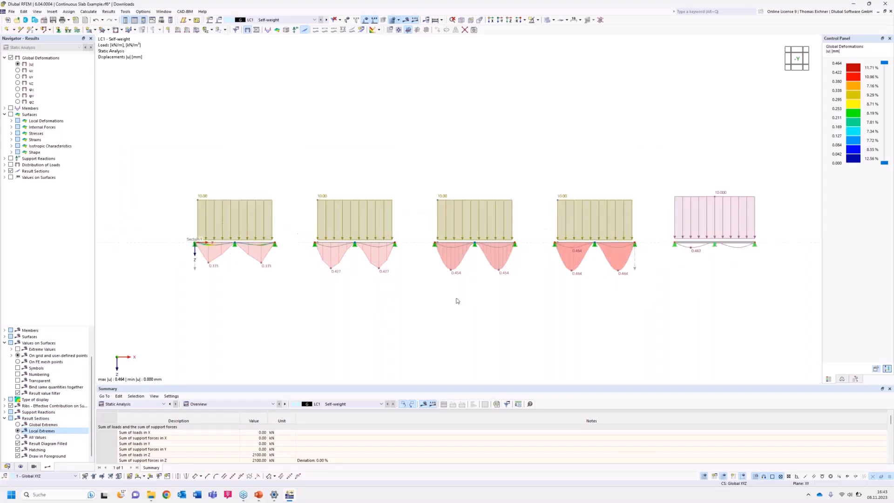
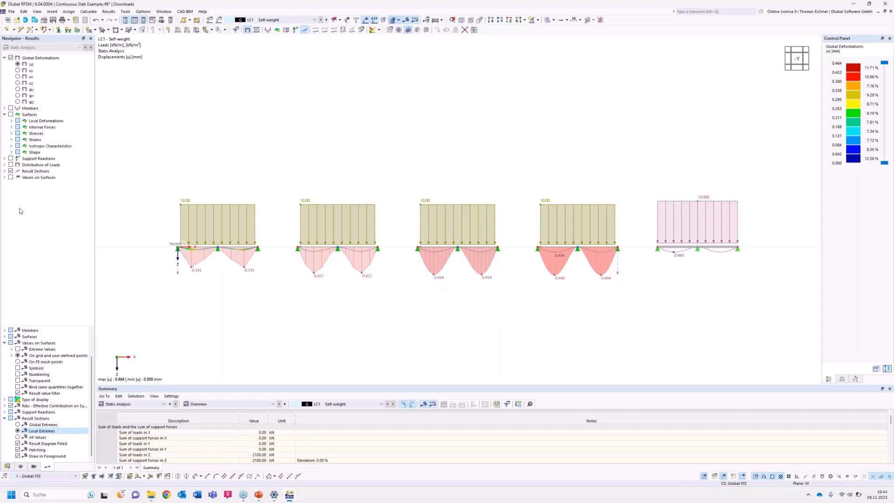
Display the beam's member moments My together with the slabs' basic internal force mx.
click(12, 127)
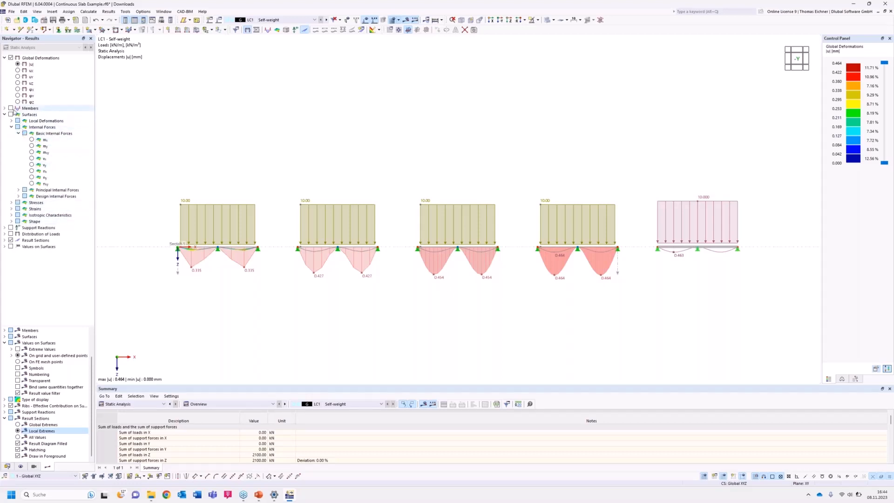
click(5, 108)
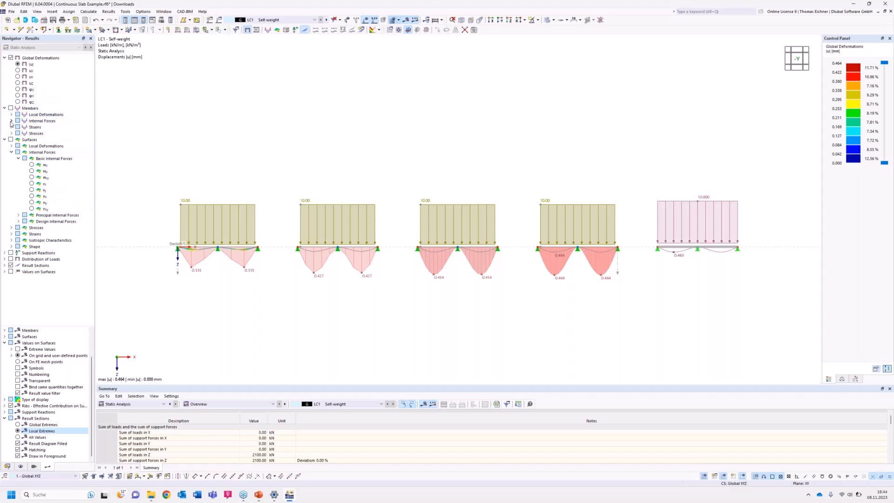
click(12, 121)
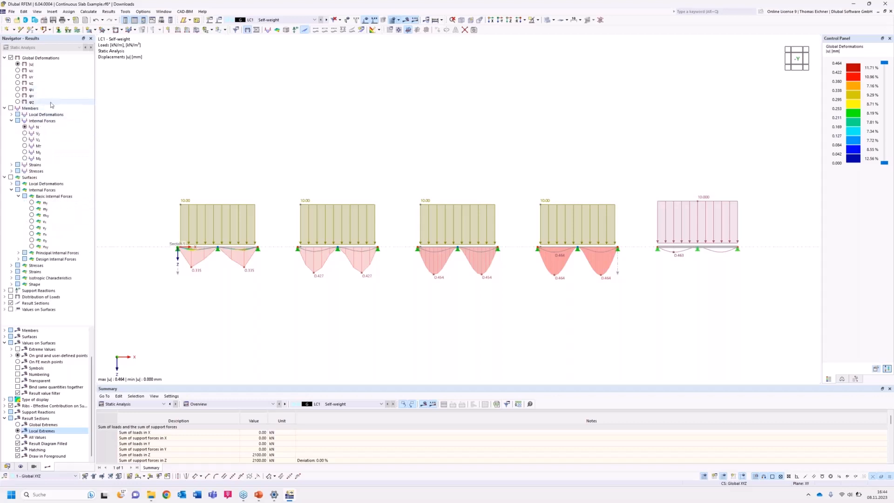
click(25, 153)
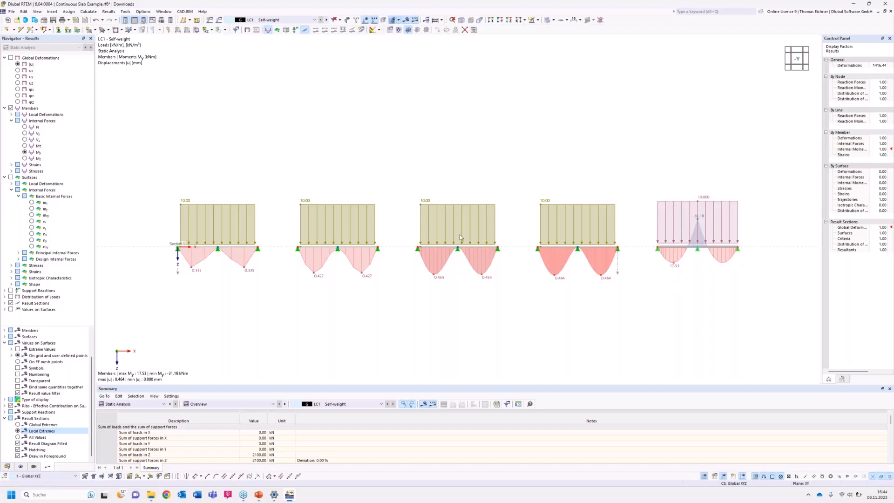
click(32, 209)
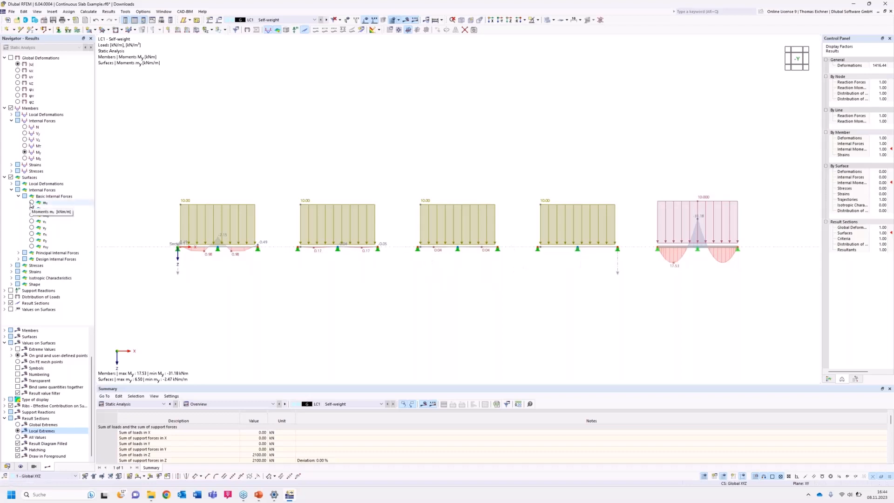
click(31, 203)
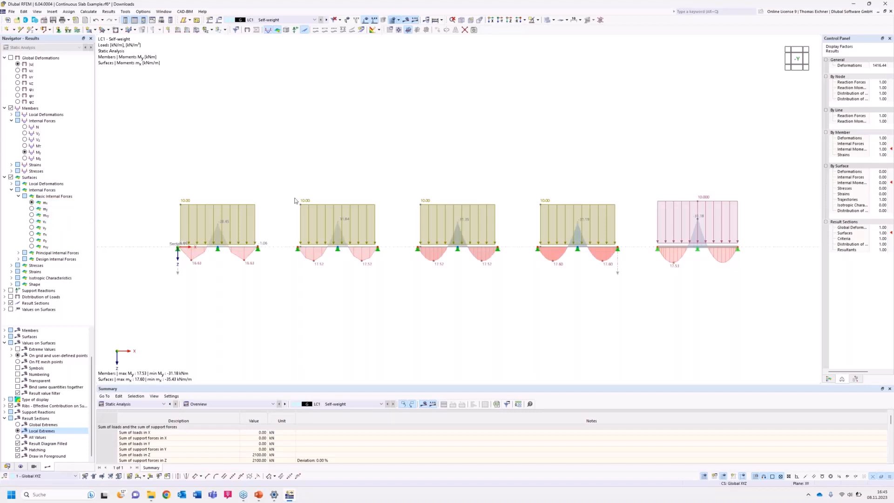
Show the moment diagrams of all slabs and the beam in the -Y side view with the loads hidden.
ctrl+middle_drag(322, 185, 262, 297)
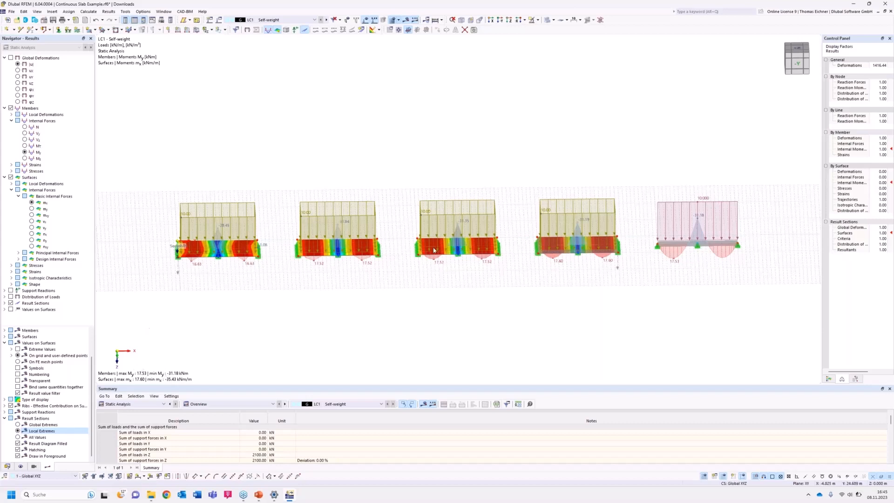
click(500, 21)
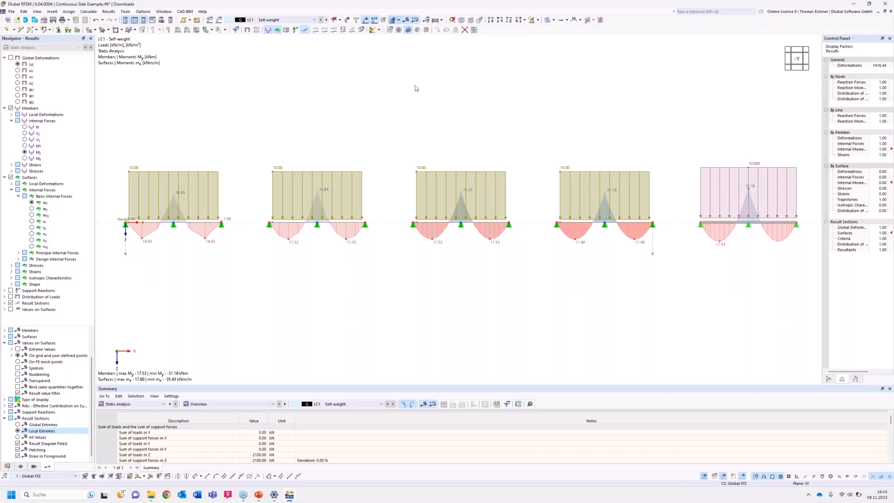
click(367, 20)
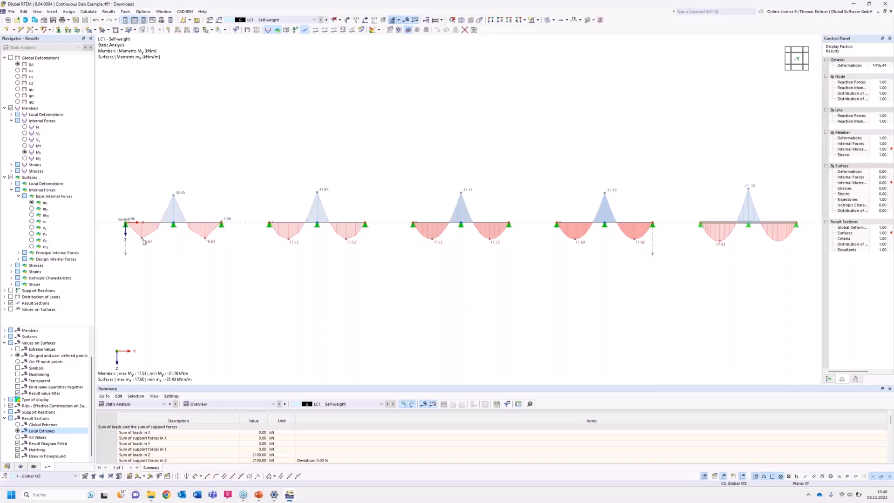
Review the result diagrams of the result section for displacement, moment mx and load along the four slabs.
right_click(125, 254)
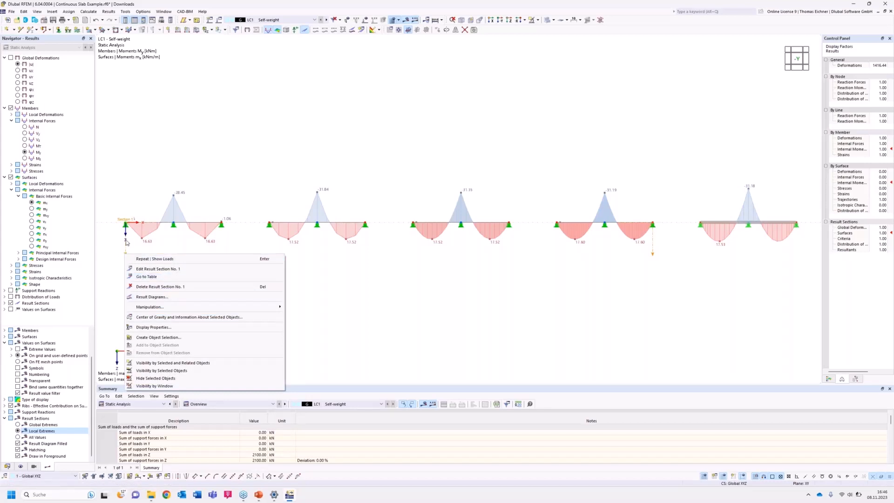
click(152, 298)
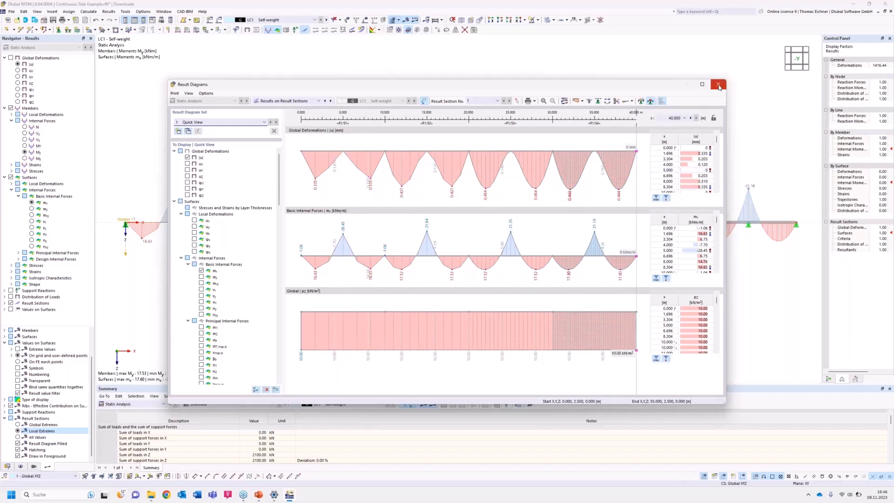
click(719, 87)
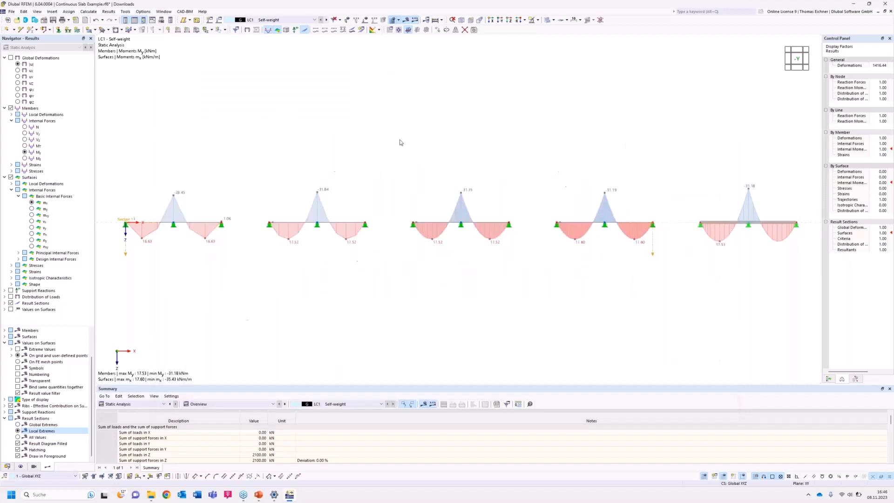
Hide the results and examine the FE meshes and line supports of the four slabs from above.
ctrl+middle_drag(398, 151, 397, 254)
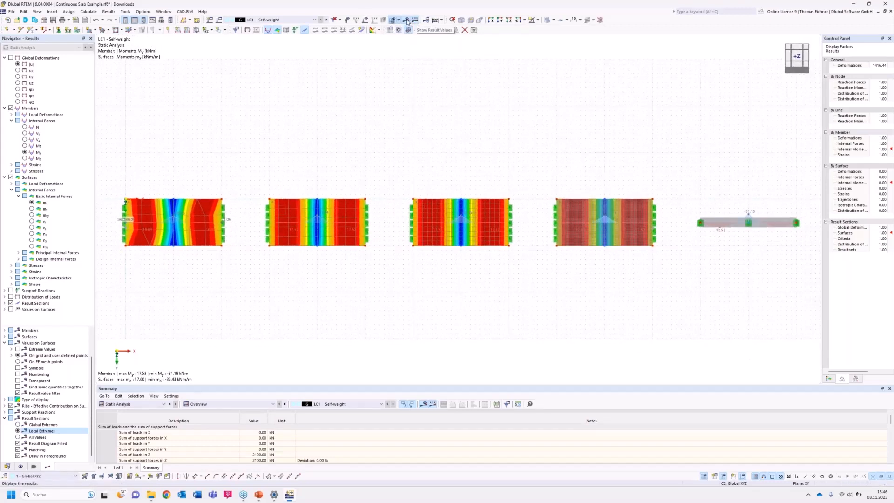
click(408, 20)
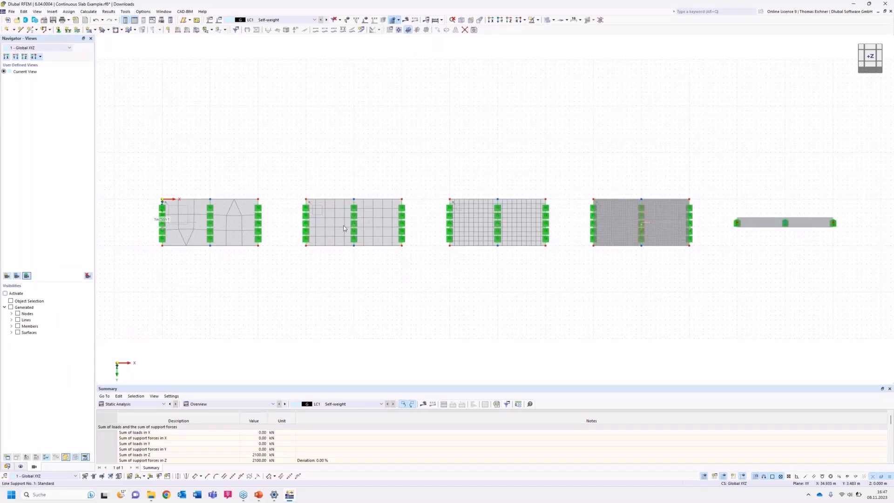
click(208, 225)
Display the results again and compare the span and support moments of the four slabs with those of the beam from the side.
ctrl+middle_drag(376, 295, 372, 182)
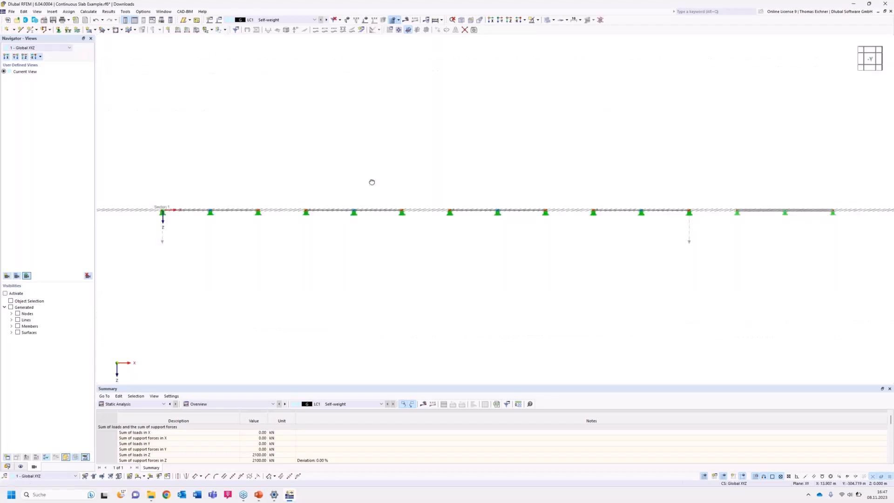
click(405, 20)
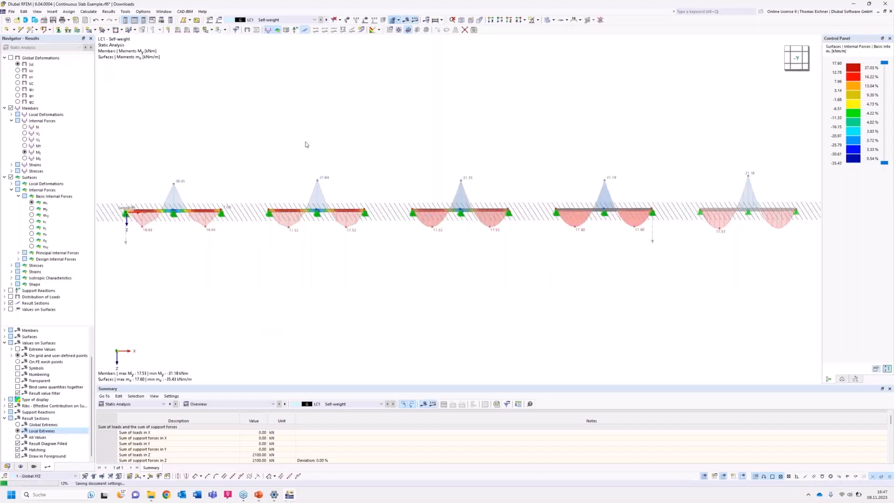
ctrl+middle_drag(240, 253, 290, 257)
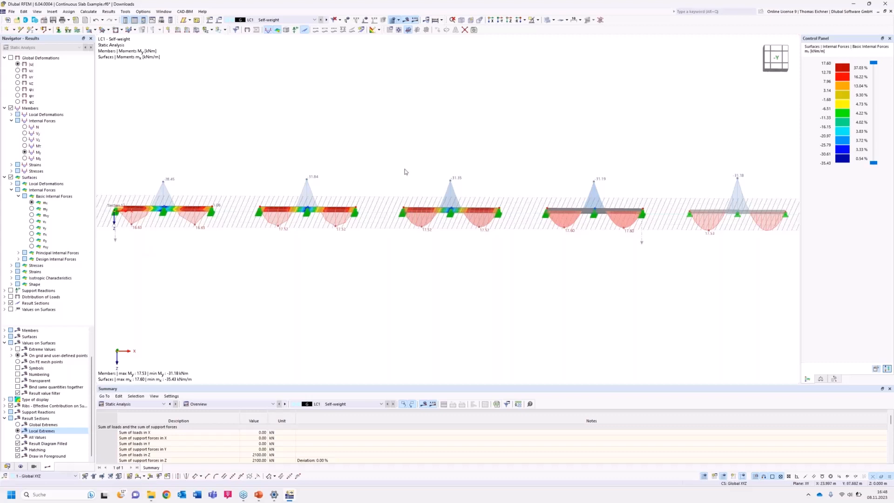
ctrl+middle_drag(419, 186, 419, 160)
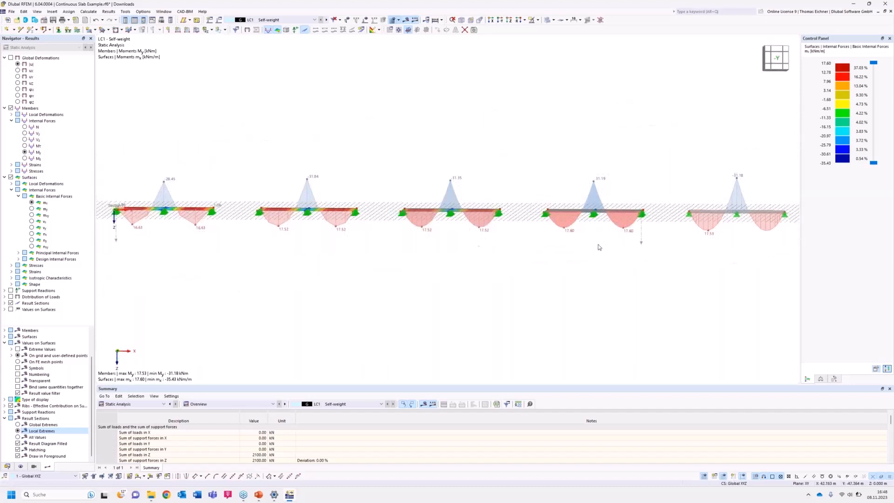
middle_drag(454, 270, 441, 267)
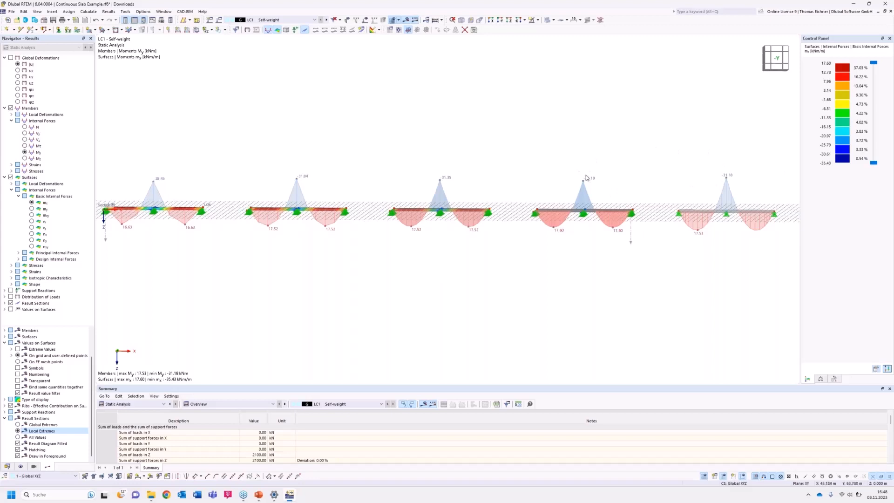
scroll(583, 219, down, 1)
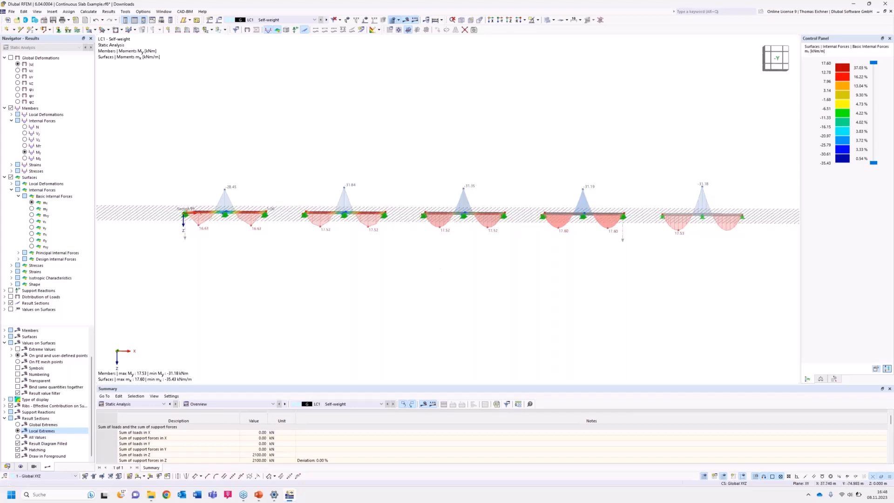
middle_drag(434, 256, 431, 265)
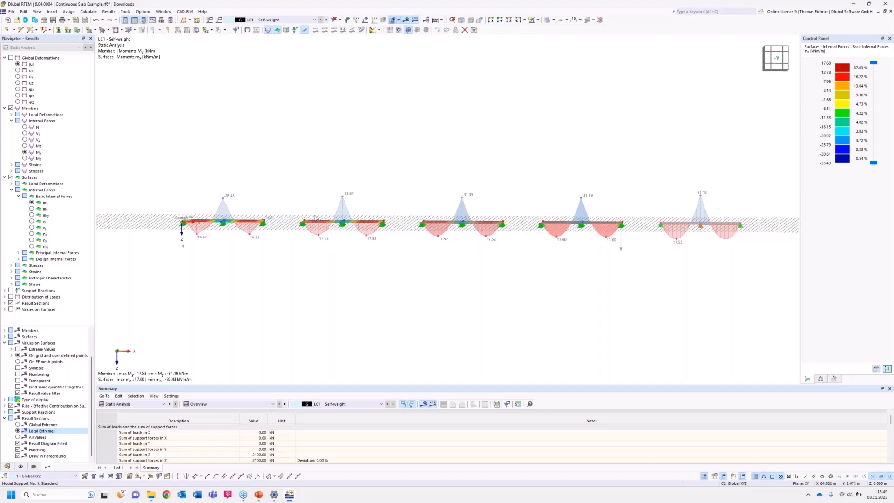
Compare the global deformations |u| of the slabs and beam, and hide the results to view the meshes from above.
click(18, 65)
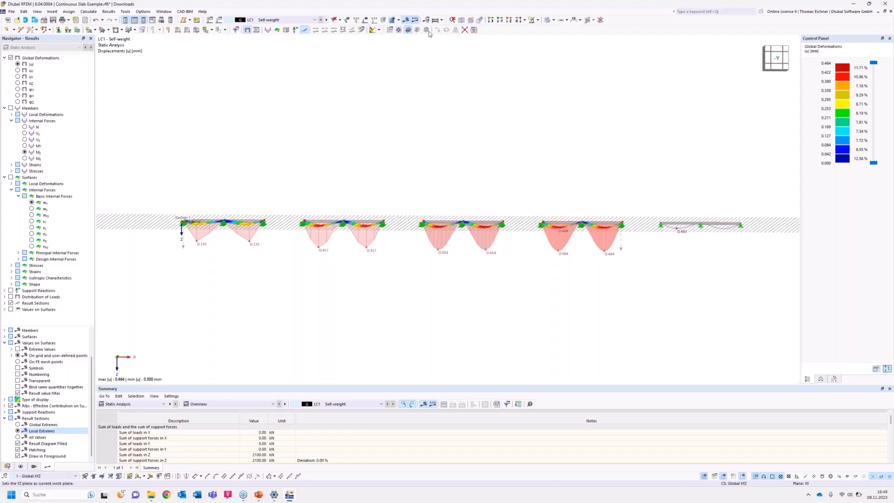
click(405, 22)
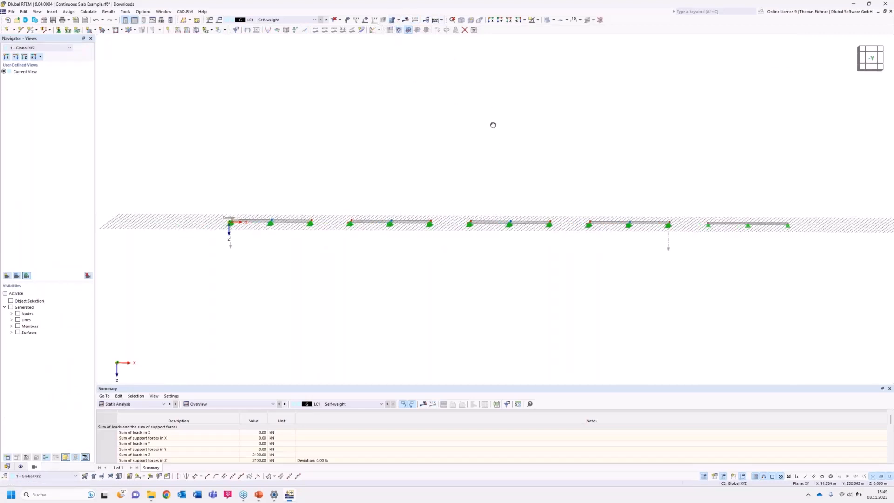
ctrl+middle_drag(493, 126, 479, 229)
click(392, 21)
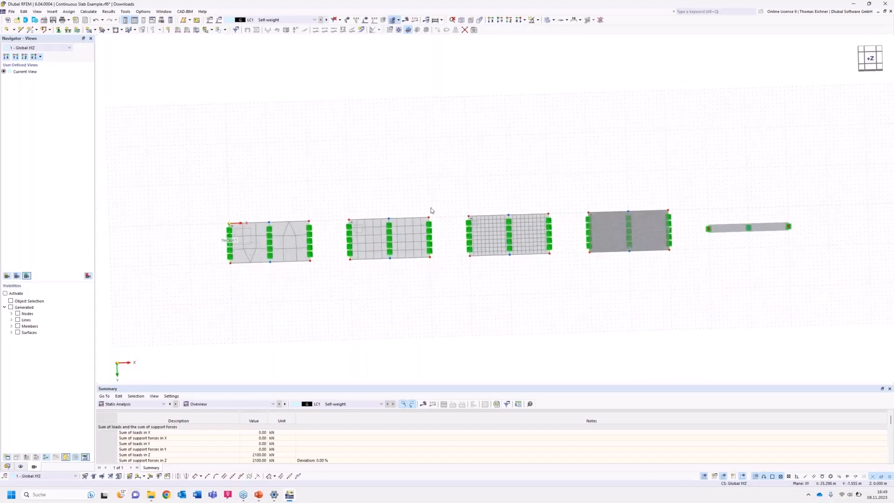
scroll(431, 208, up, 2)
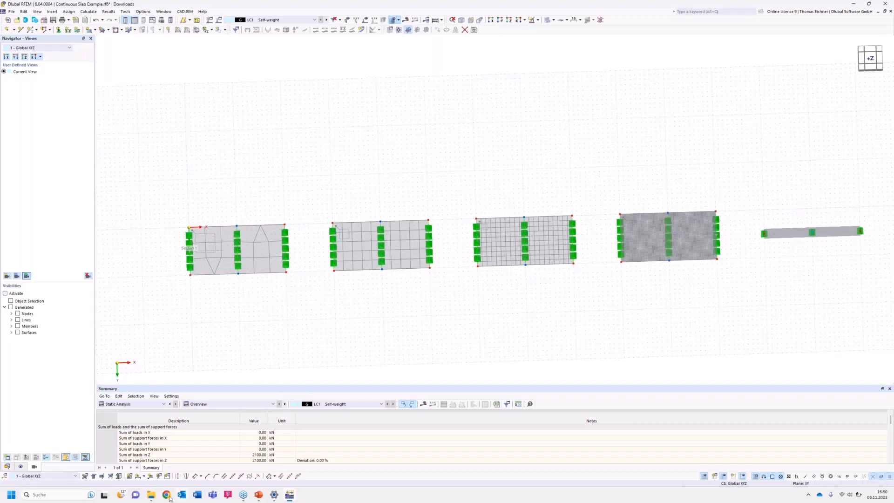
click(150, 496)
key(ctrl+s)
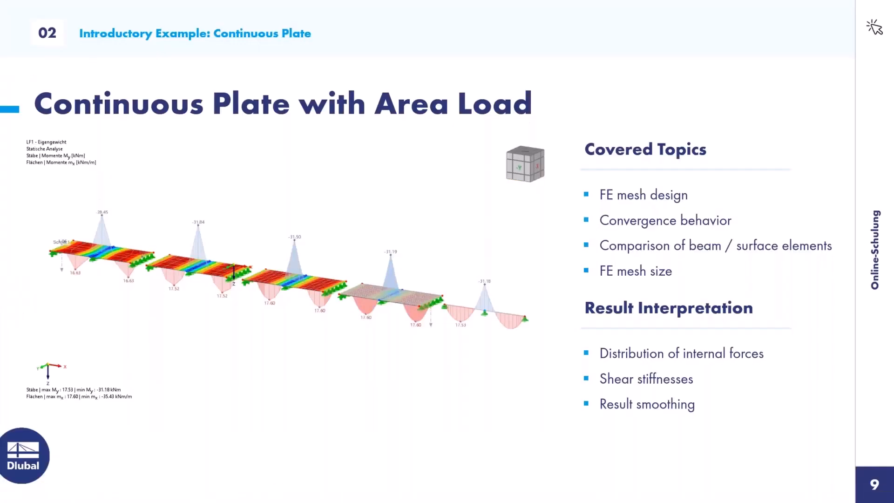
click(382, 176)
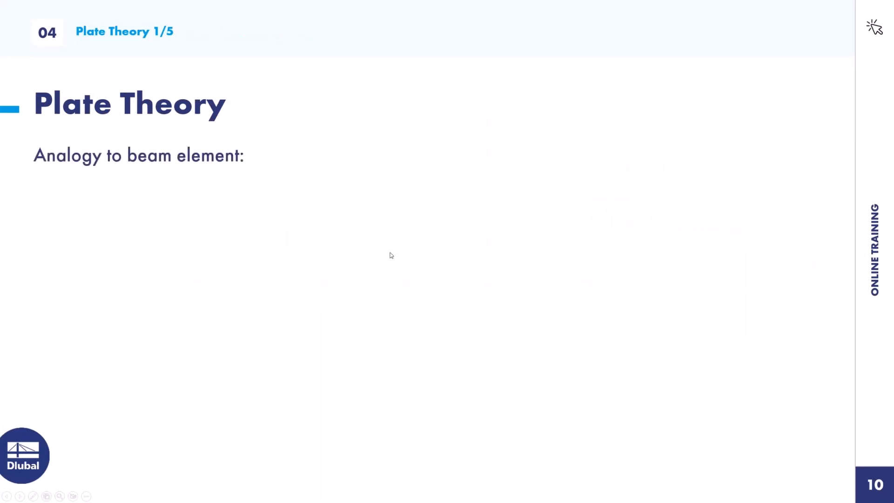
click(306, 283)
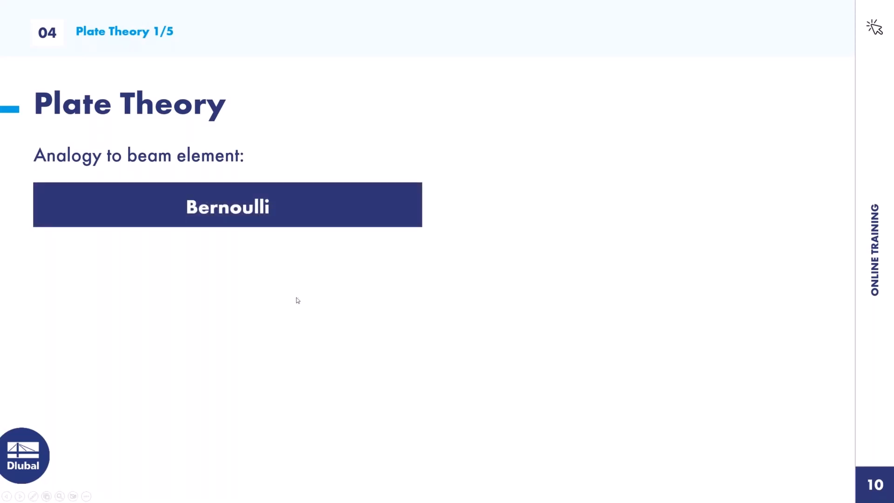
click(296, 299)
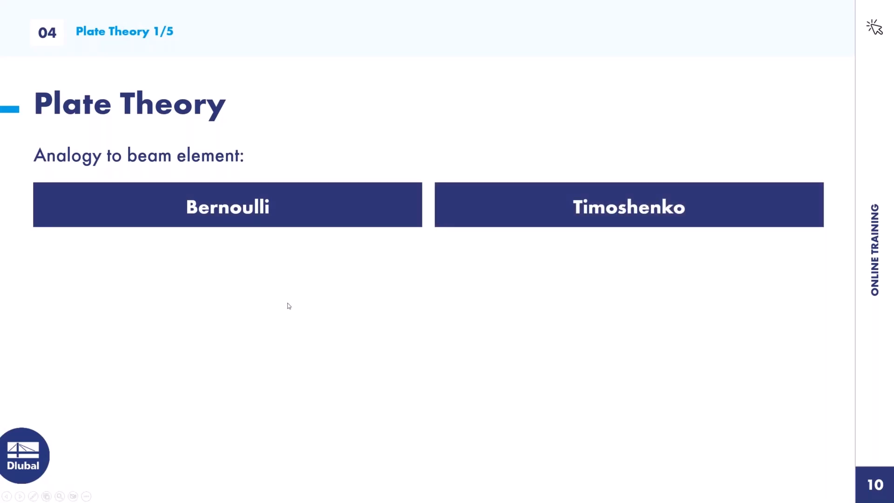
click(289, 306)
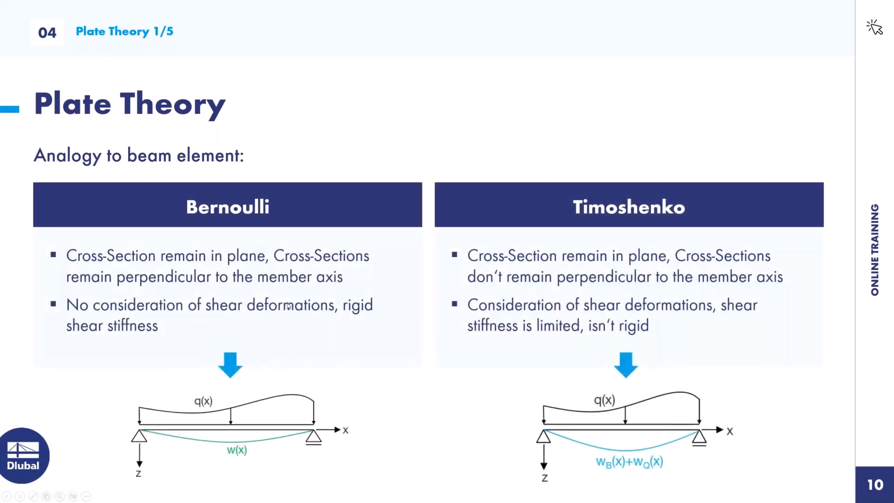
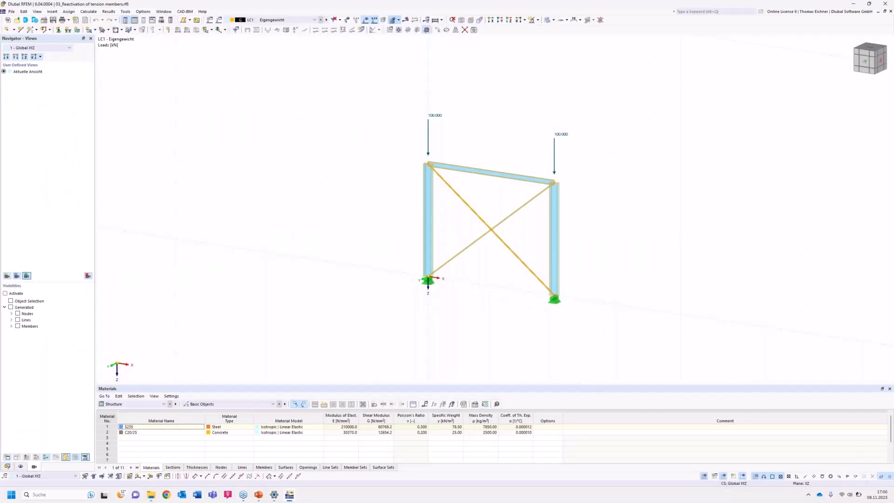
View the cross-braced frame from the front and inspect the member type and section of one diagonal brace, leaving it unmodified.
click(329, 234)
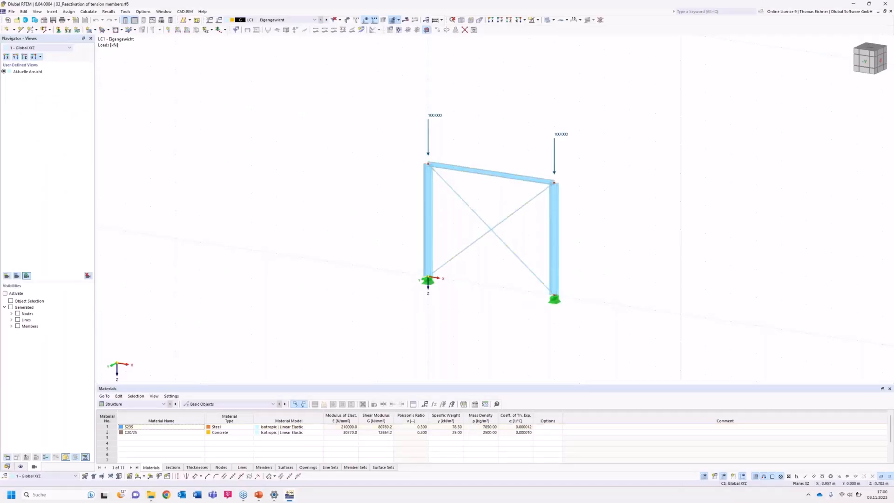
ctrl+middle_drag(264, 223, 312, 204)
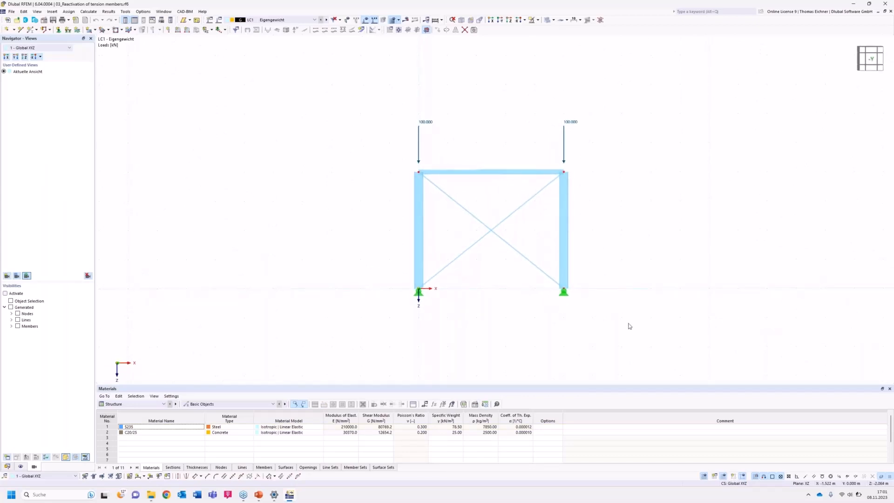
mouse_move(600, 259)
middle_down()
mouse_move(570, 264)
mouse_move(585, 255)
middle_up()
scroll(584, 254, up, 1)
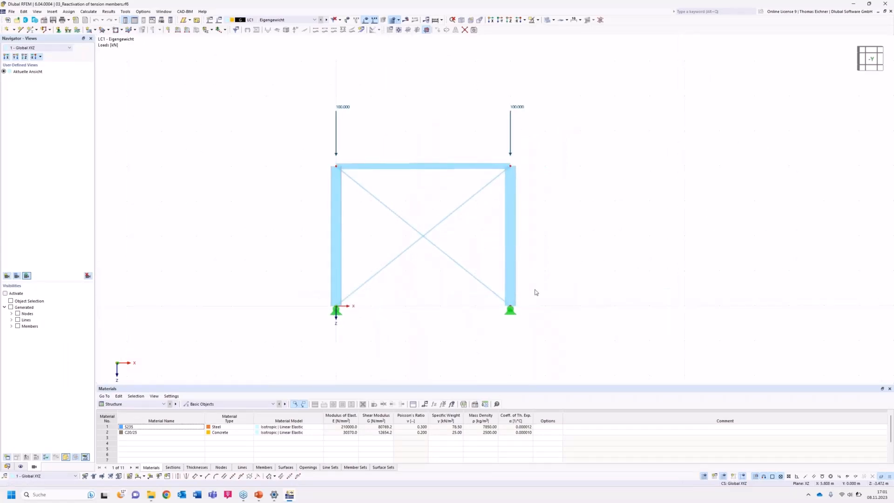
double_click(403, 223)
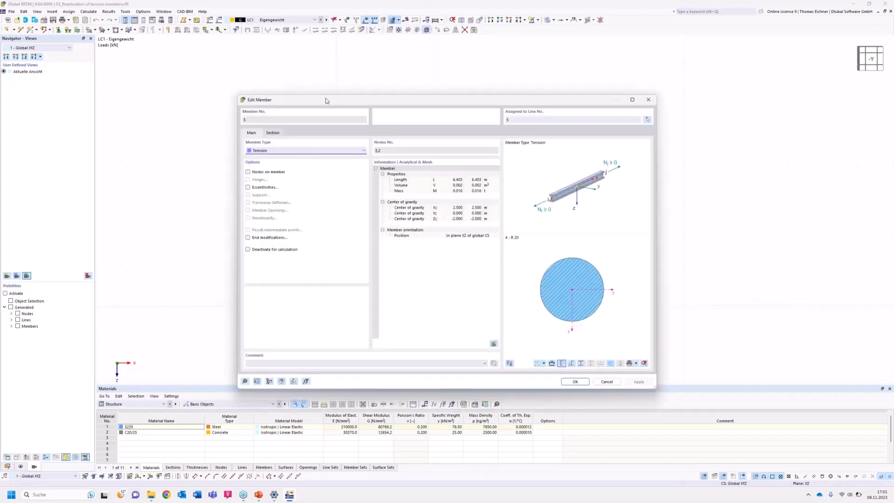
drag(326, 101, 113, 283)
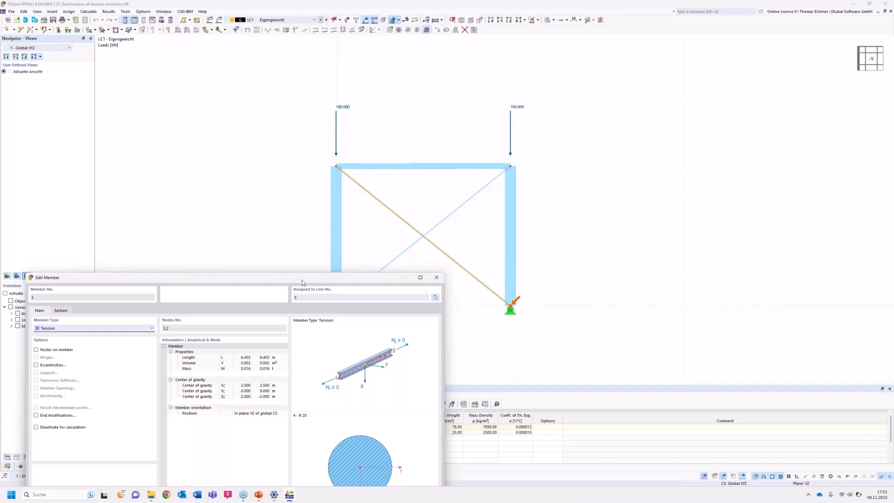
drag(302, 281, 320, 143)
click(461, 137)
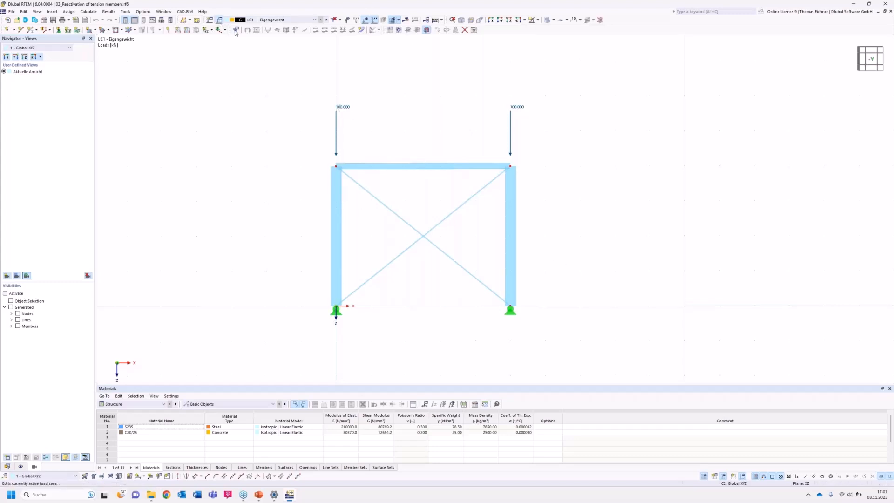
Calculate load case LC1 with the geometrically linear analysis settings SA1 and display the global deformations |u|.
click(213, 22)
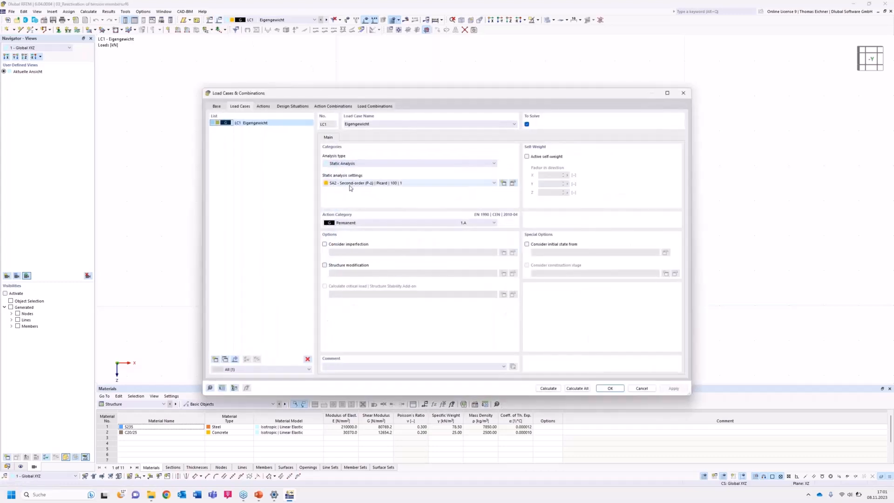
click(350, 183)
click(349, 194)
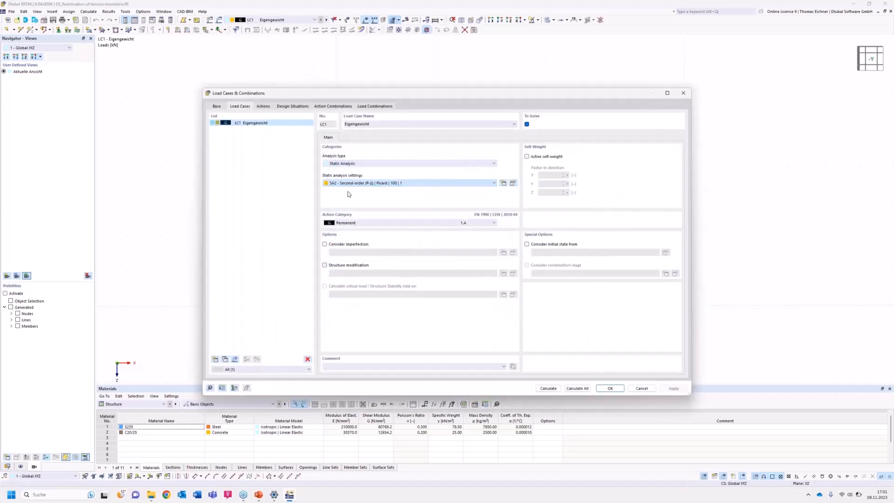
click(548, 388)
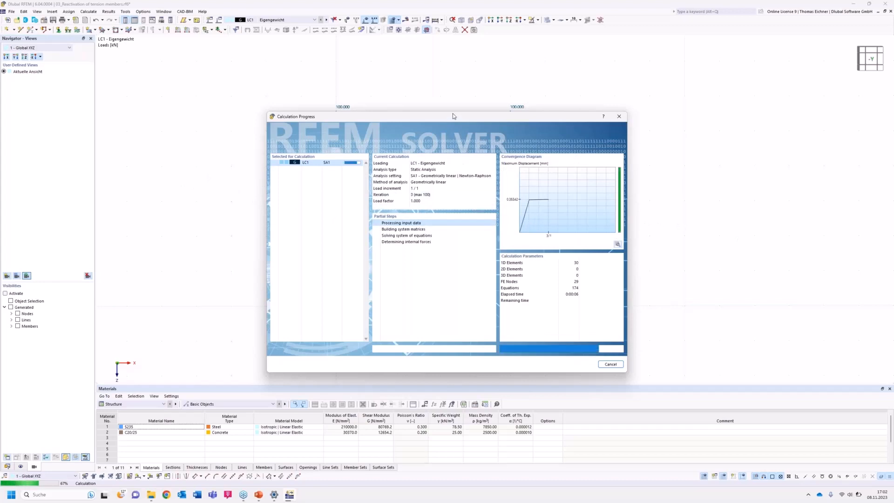
drag(454, 115, 405, 94)
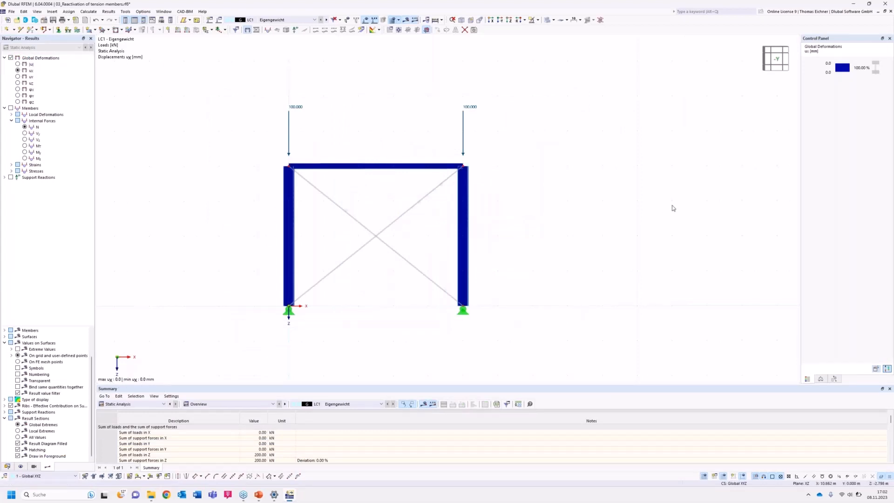
click(24, 65)
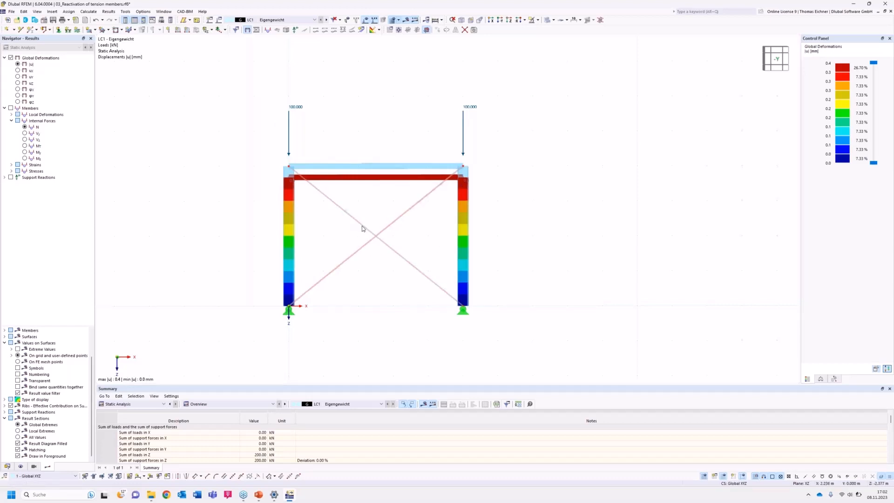
Assign the second-order (P-Δ) Picard settings SA2 to load case LC1 and review their reactivation options for failing members.
mouse_move(360, 227)
click(220, 20)
click(360, 183)
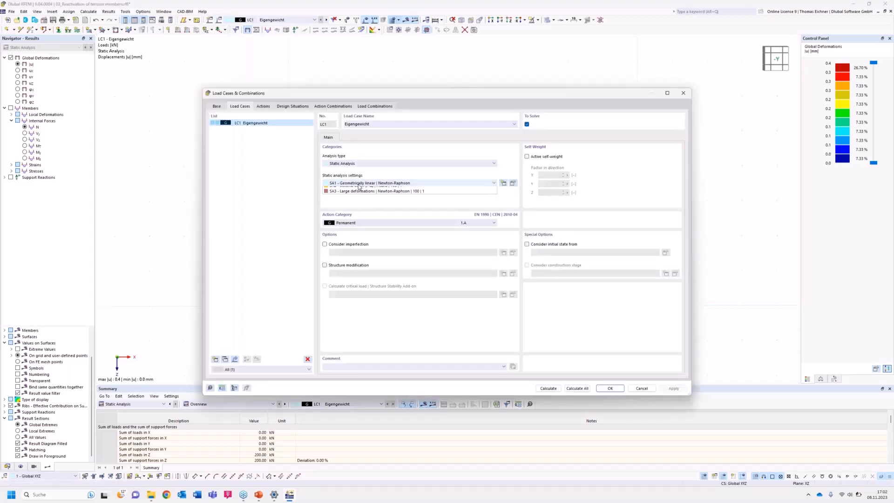
click(363, 194)
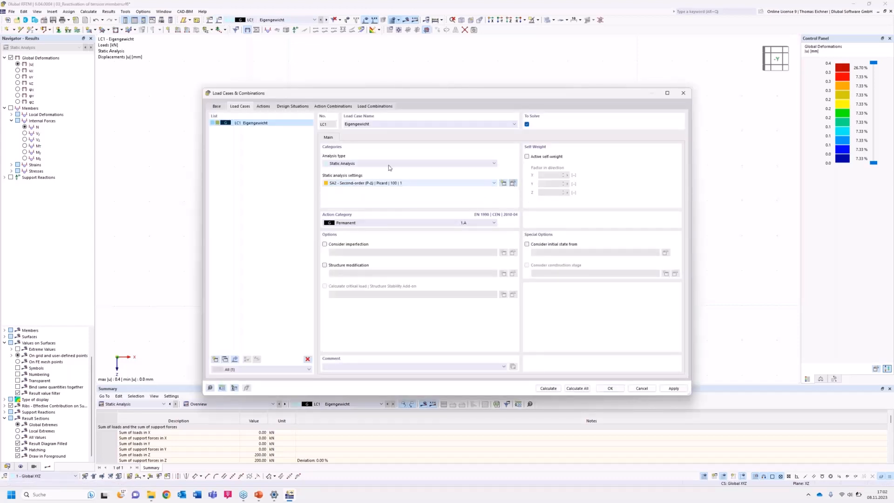
click(513, 183)
click(384, 156)
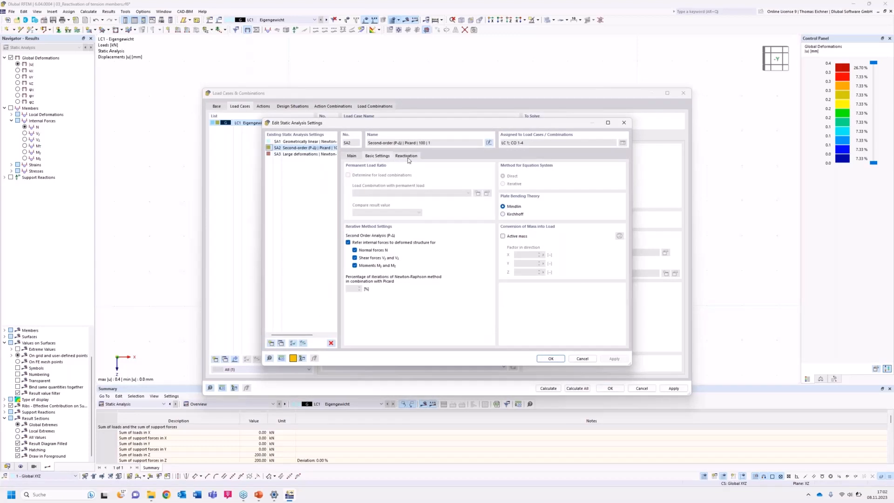
click(406, 156)
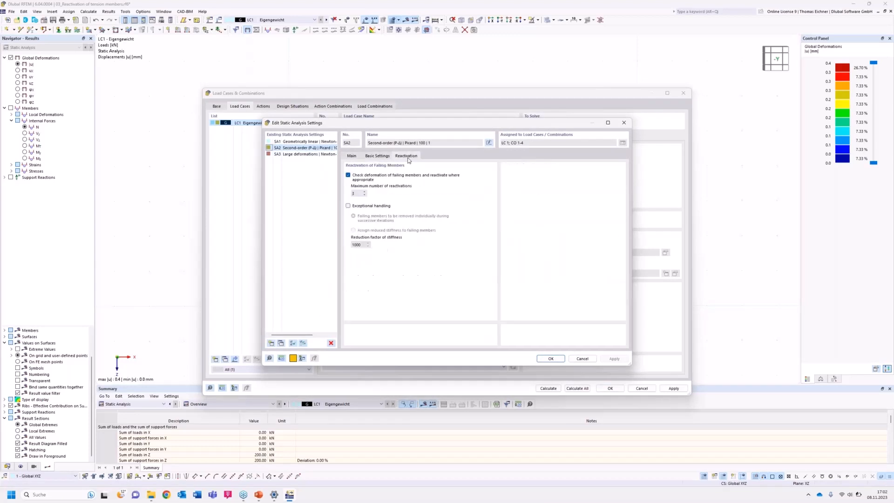
click(582, 359)
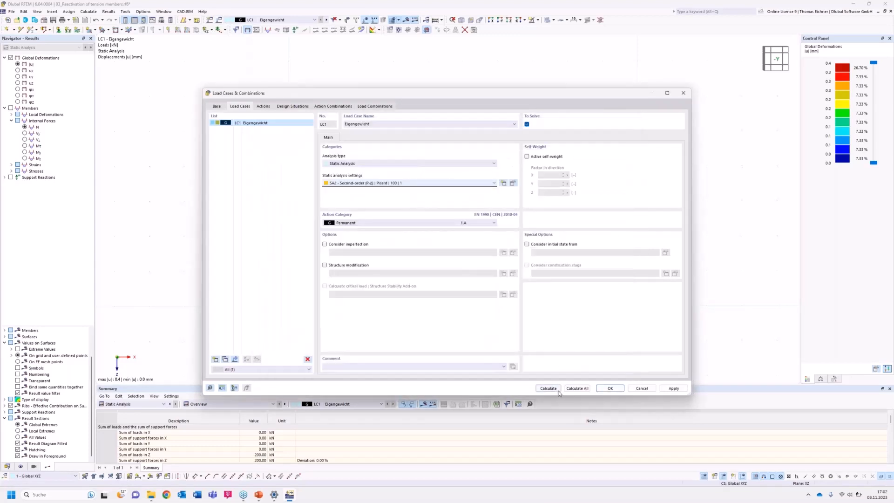
Calculate load case LC1 with the second-order settings and examine the calculation errors and warnings.
click(558, 390)
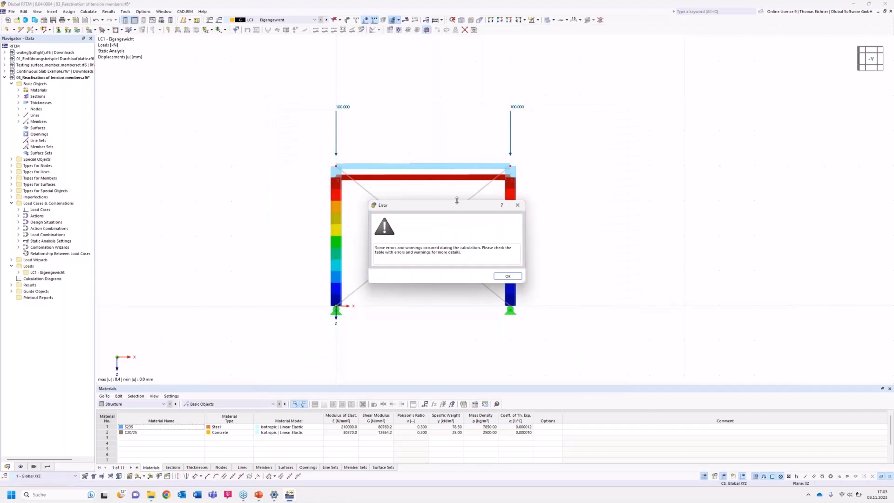
drag(472, 205, 747, 150)
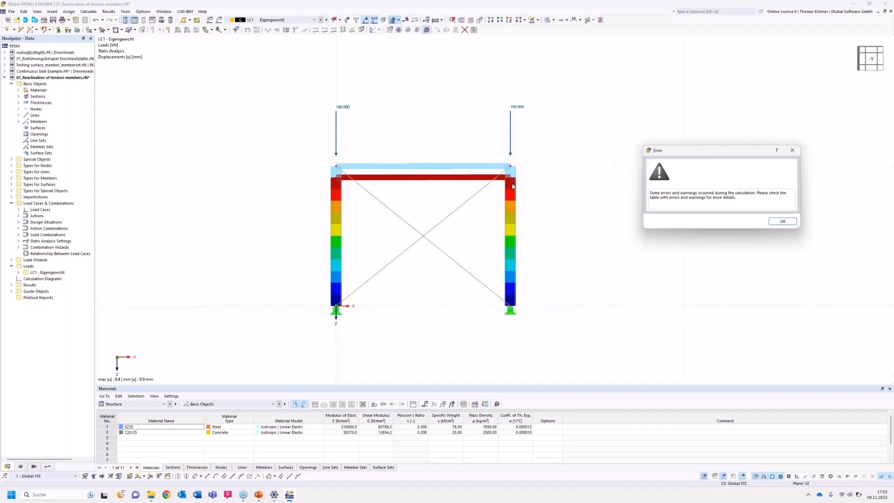
click(783, 222)
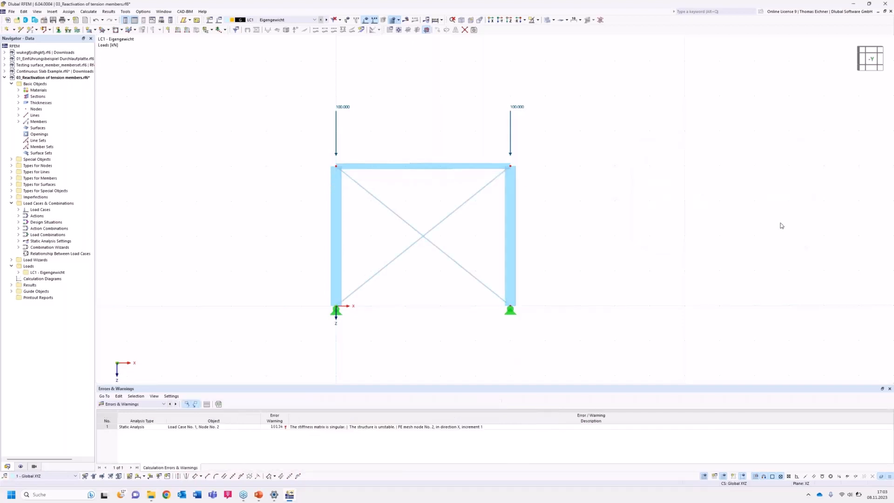
click(346, 427)
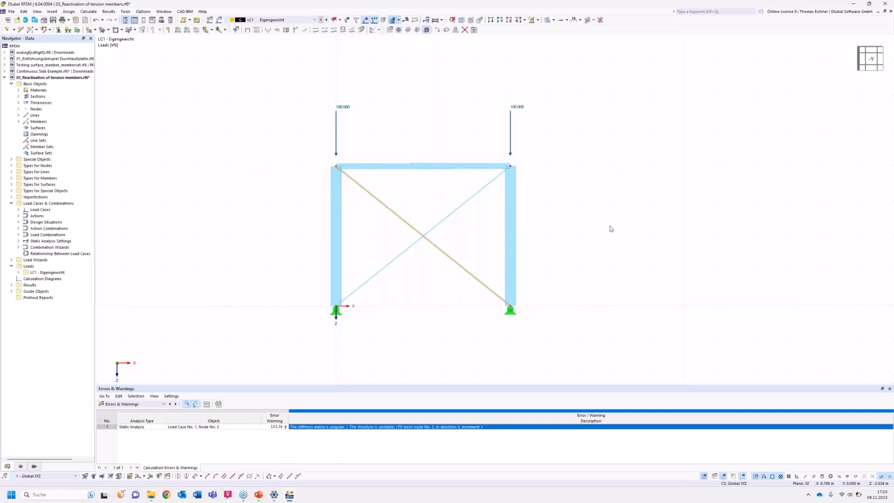
Enable exceptional handling in SA2 with failing members removed individually during successive iterations, and recalculate load case LC1.
click(218, 21)
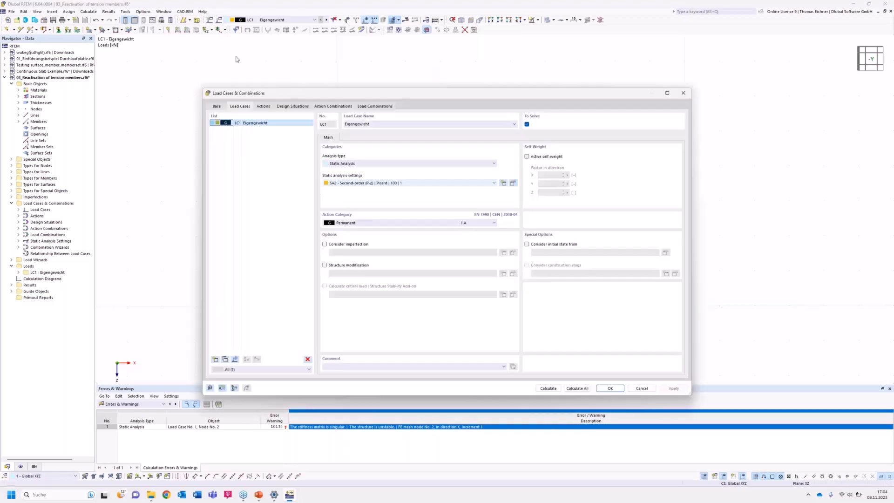
drag(404, 95, 391, 147)
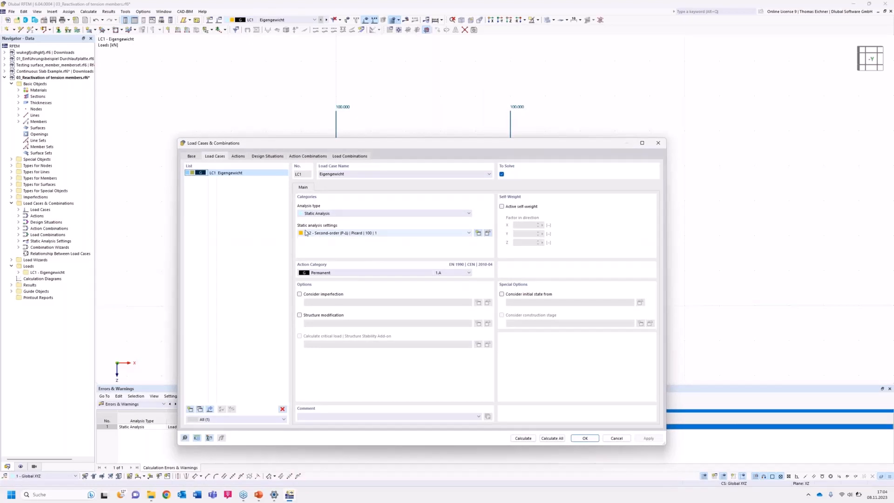
click(487, 232)
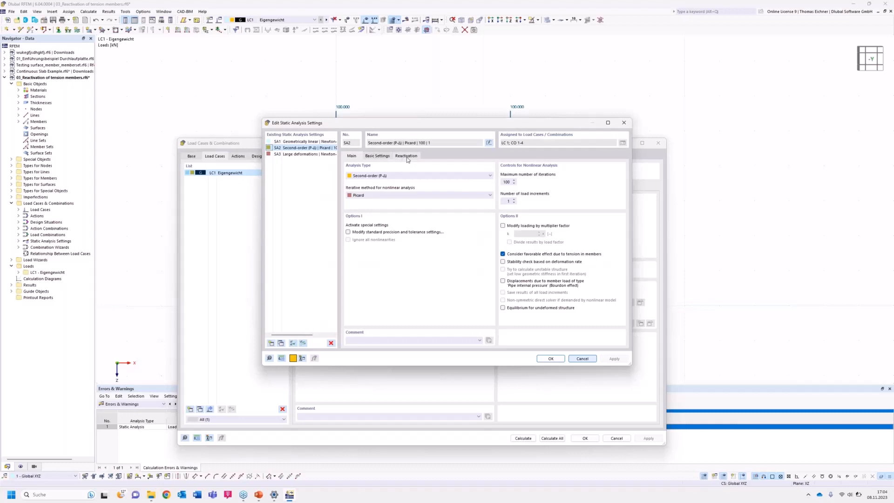
click(404, 157)
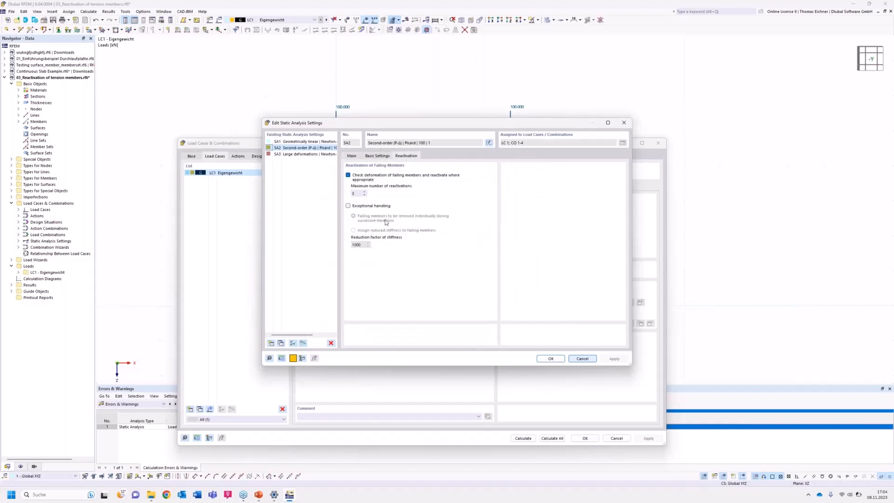
click(348, 206)
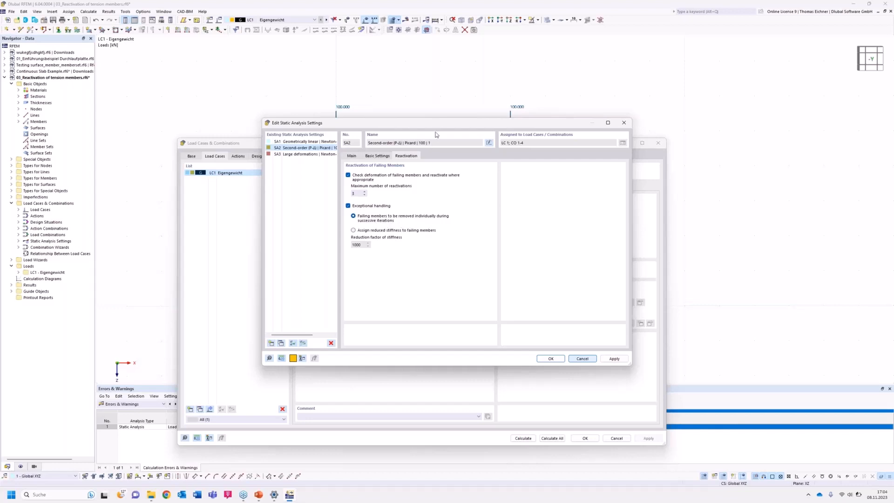
drag(436, 123, 440, 171)
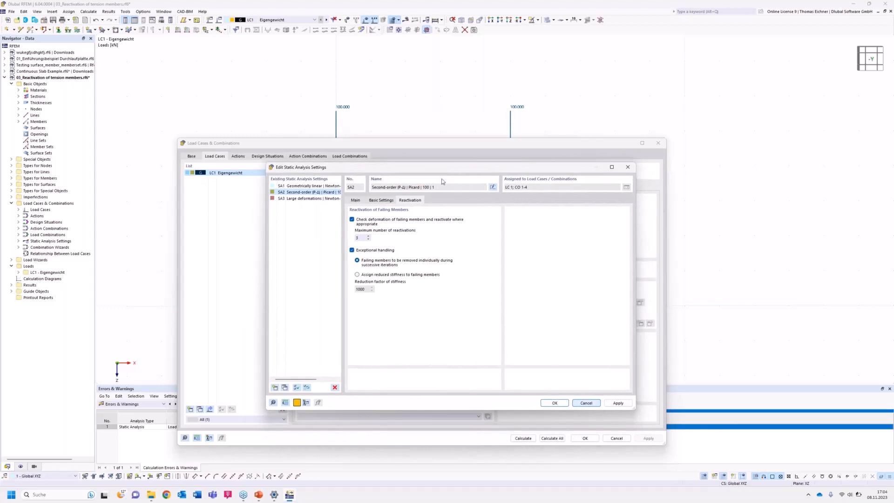
click(554, 403)
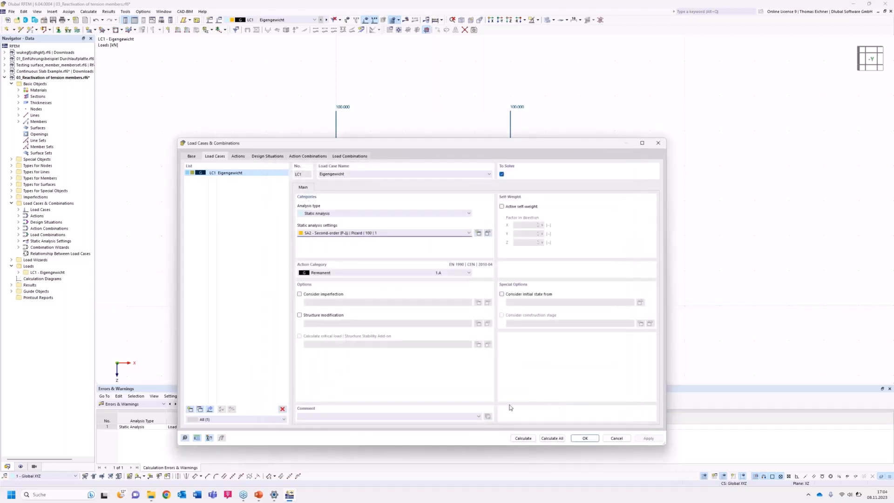
click(523, 439)
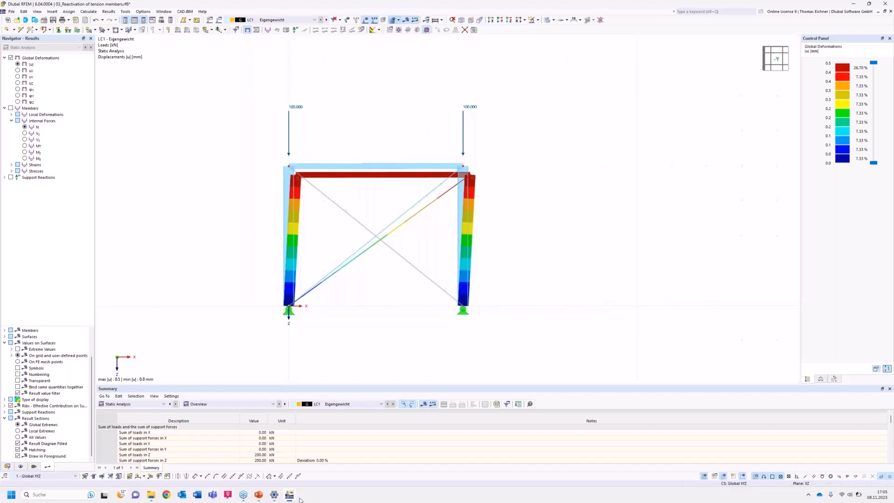
Open the model 05_Ladder with friction support.rf6 and examine the ladder, its supports and the LC1 load from an angle.
click(197, 495)
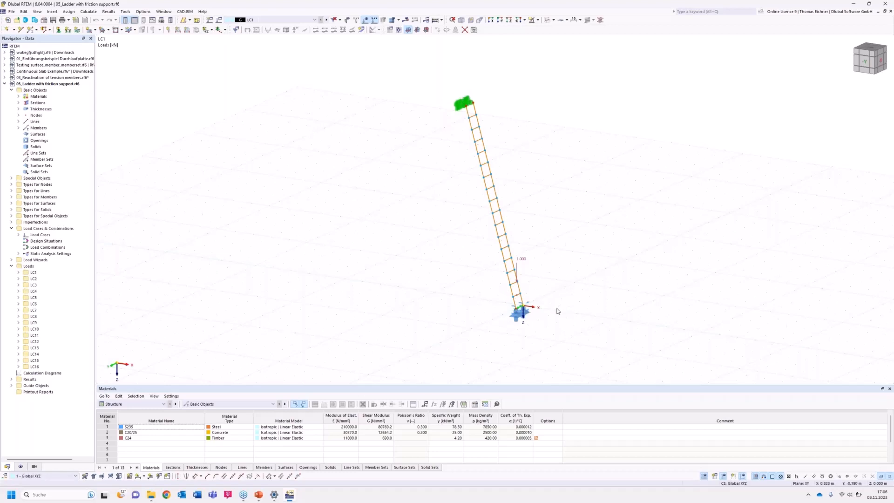
middle_drag(454, 308, 430, 291)
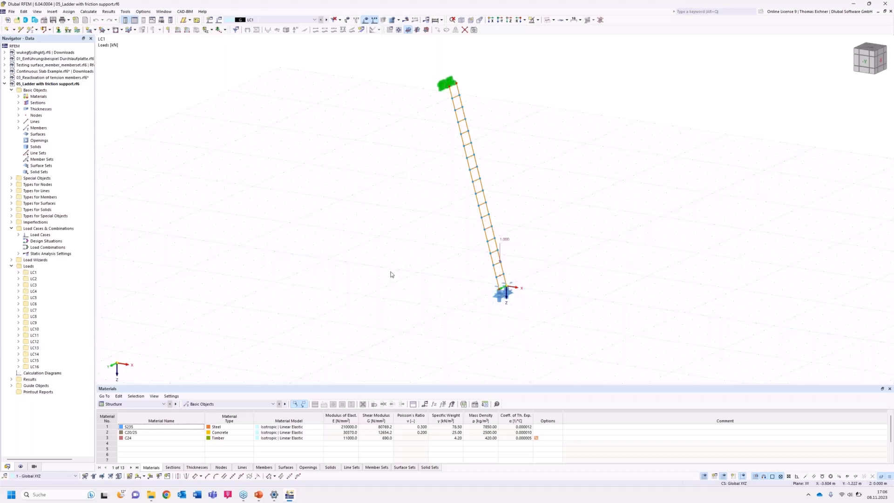
middle_drag(391, 250, 389, 230)
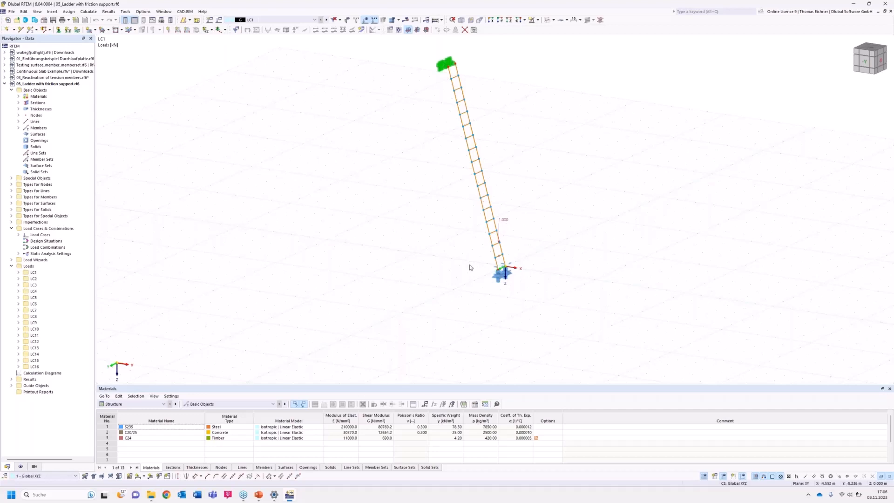
middle_drag(442, 246, 428, 261)
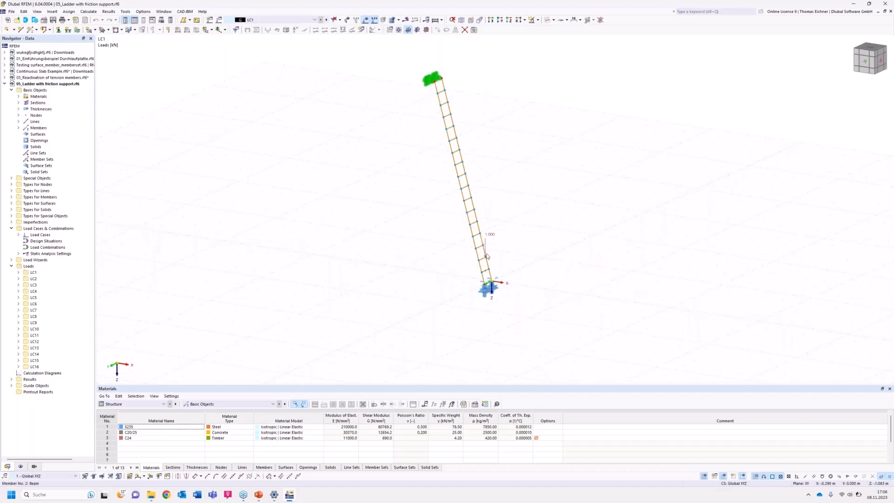
ctrl+middle_drag(555, 248, 596, 231)
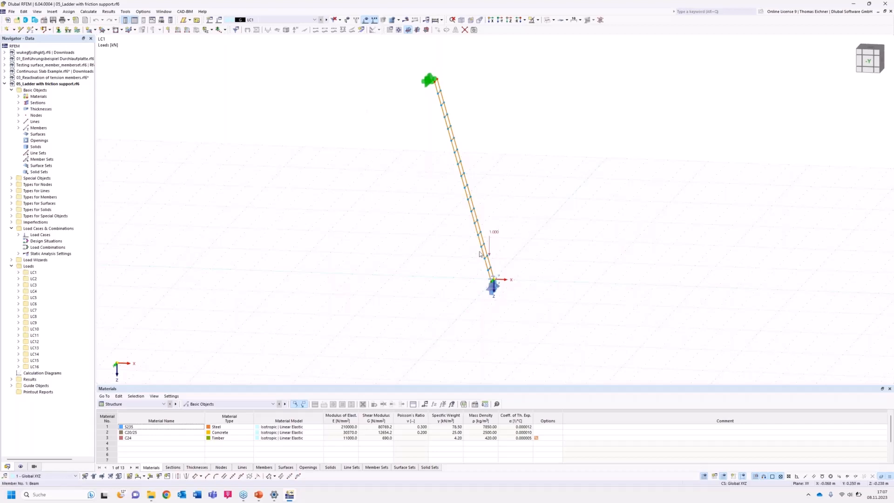
Open the friction support of node 1 at the ladder's foot for editing and examine its support conditions.
double_click(492, 288)
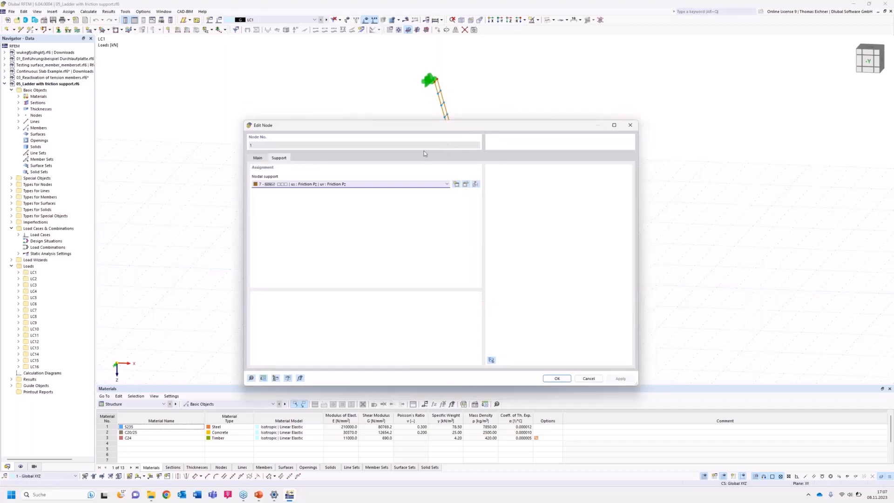
drag(419, 113, 203, 178)
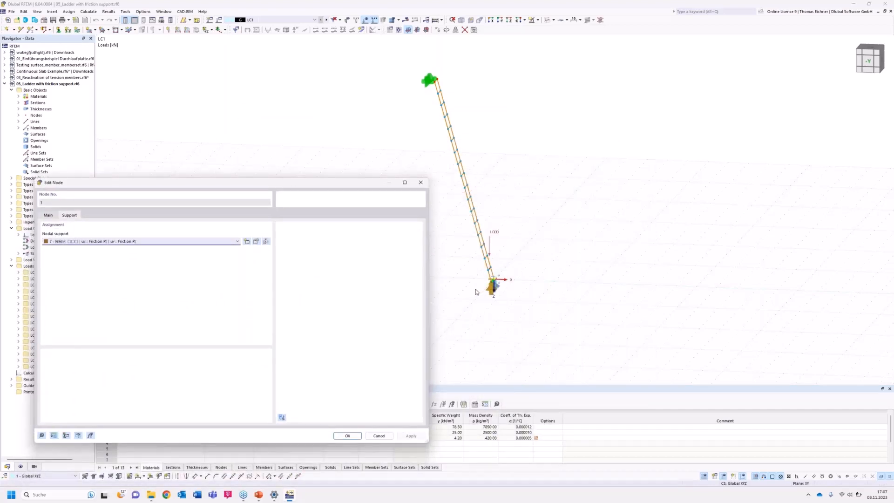
click(181, 242)
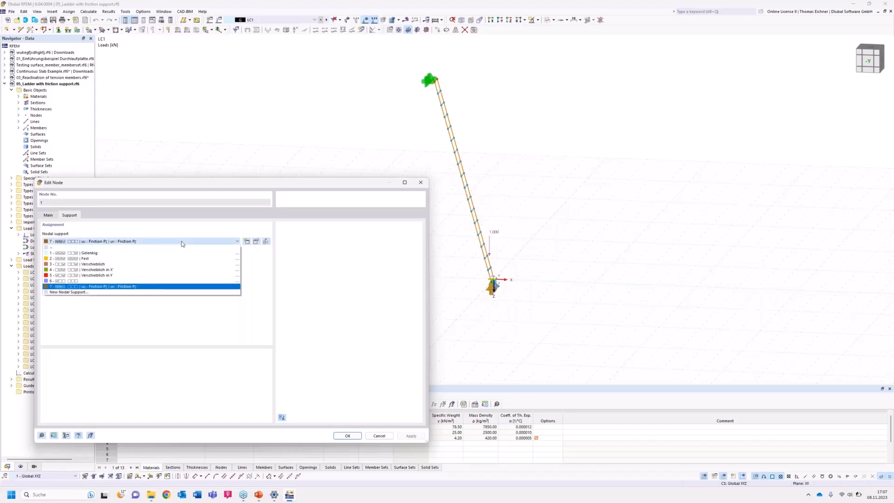
click(98, 288)
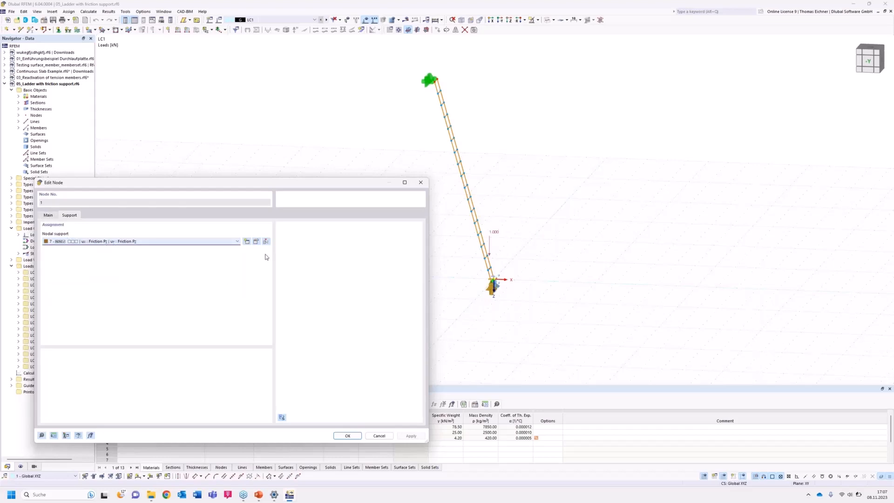
click(255, 243)
click(257, 242)
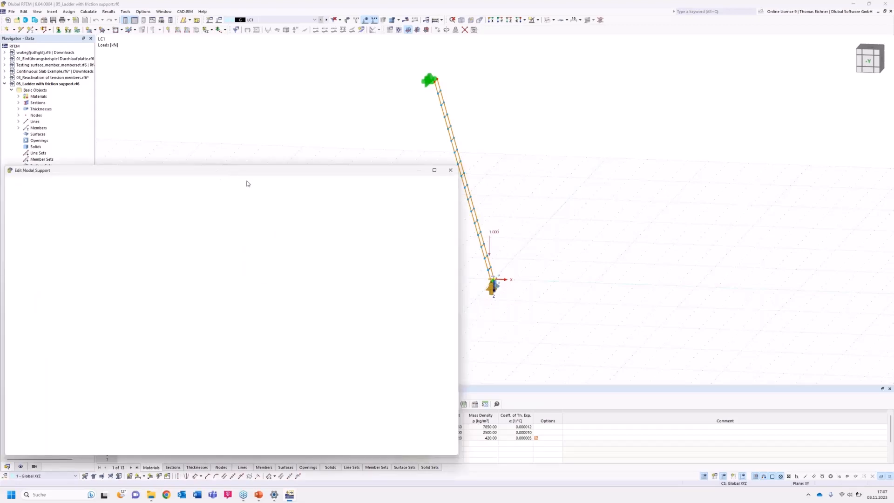
drag(253, 183, 241, 179)
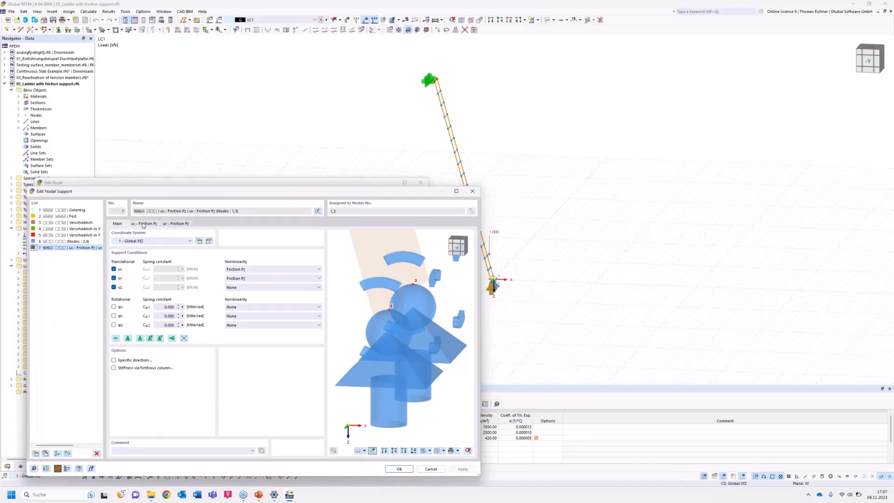
Try Failure if positive PZ and Friction PX as the support's uZ nonlinearity, and restore it to None.
click(267, 287)
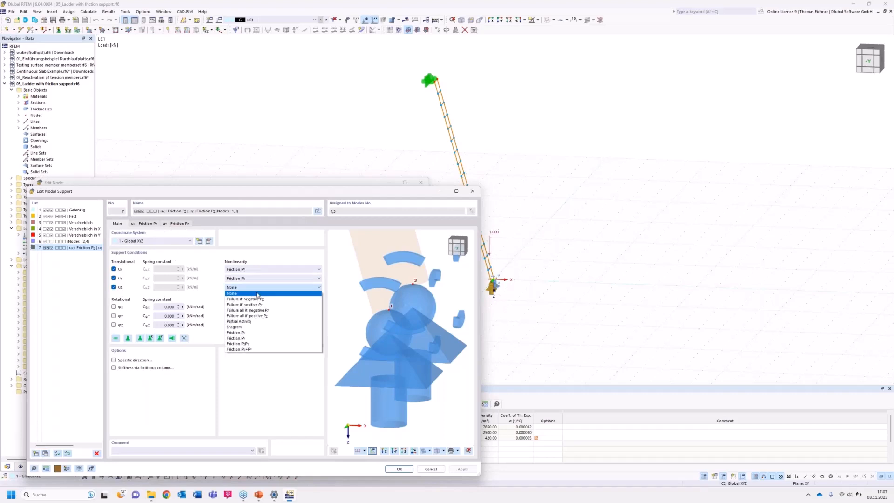
click(252, 305)
click(250, 288)
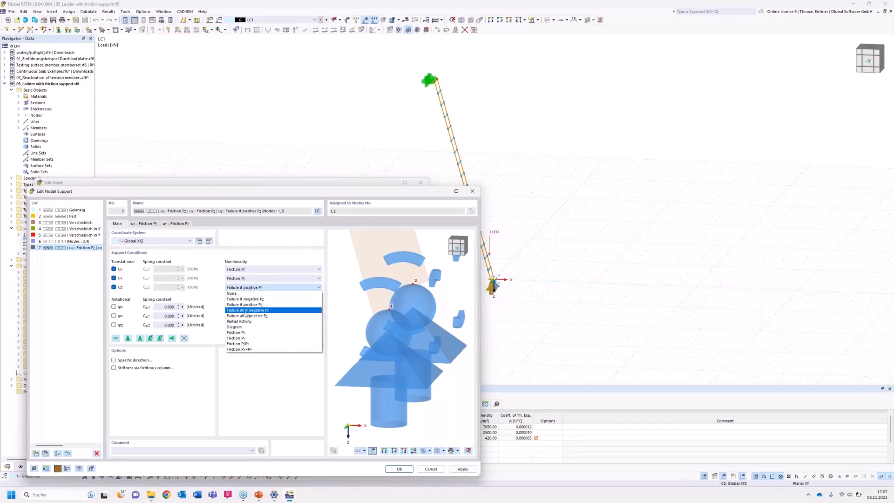
click(240, 333)
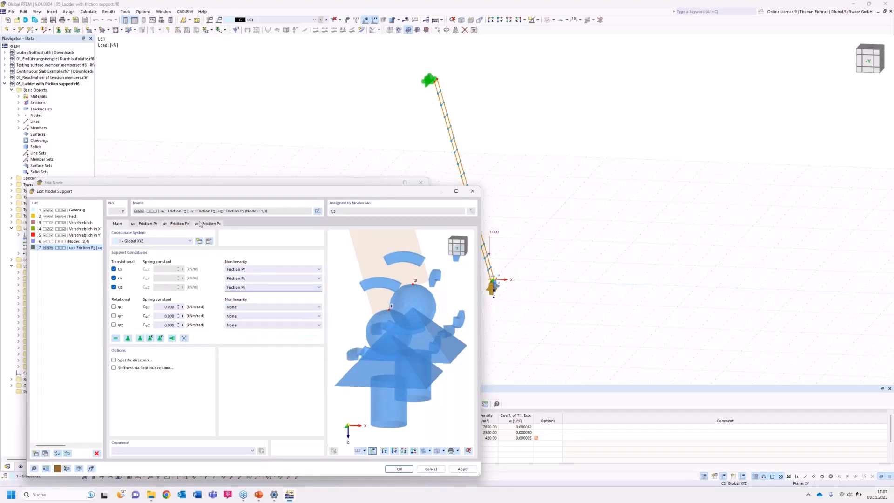
click(243, 288)
click(249, 294)
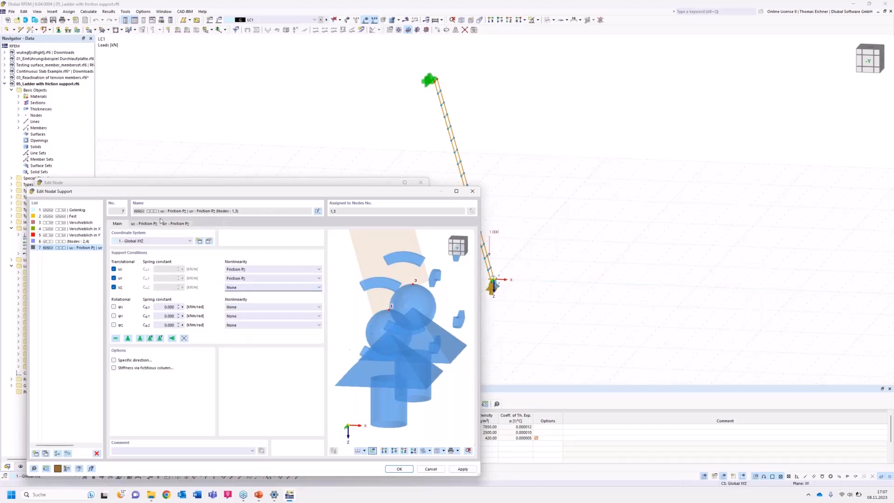
Review the uX friction coefficient and friction diagram of the foot support, and close the support and node definitions.
click(143, 225)
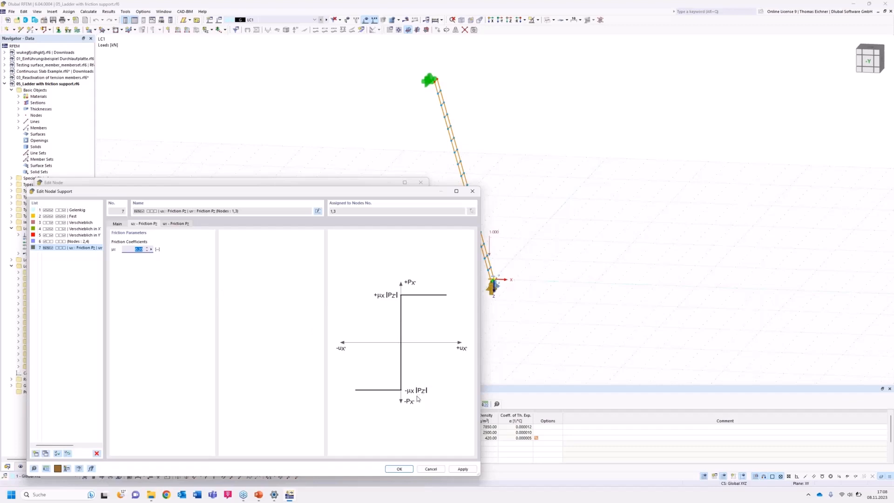
click(399, 469)
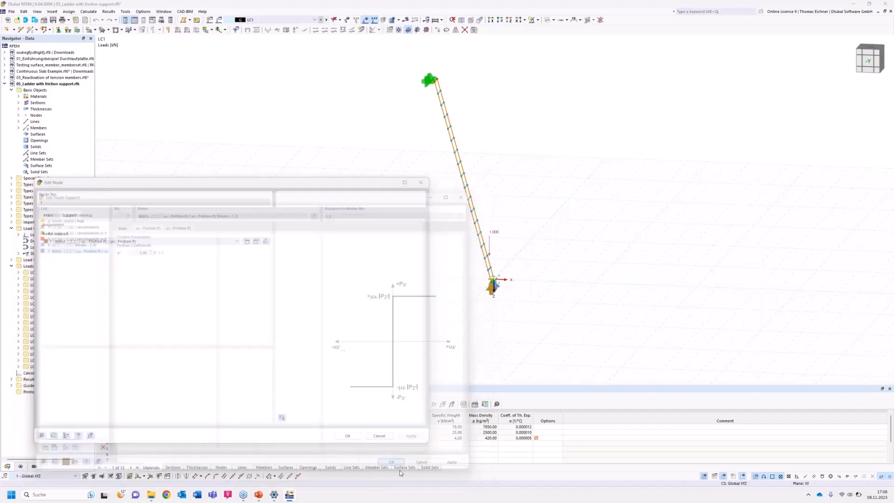
click(355, 436)
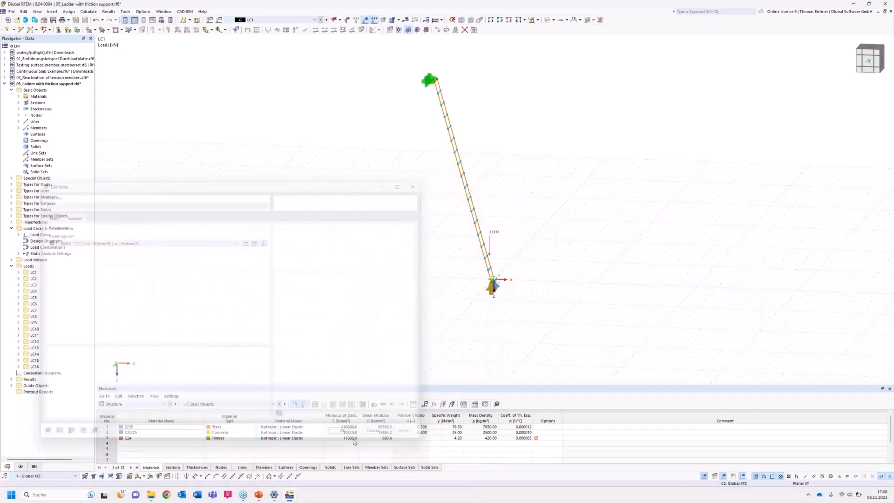
Examine how the load climbs the ladder through load cases LC2 to LC8, and return to LC1.
middle_drag(512, 223, 486, 222)
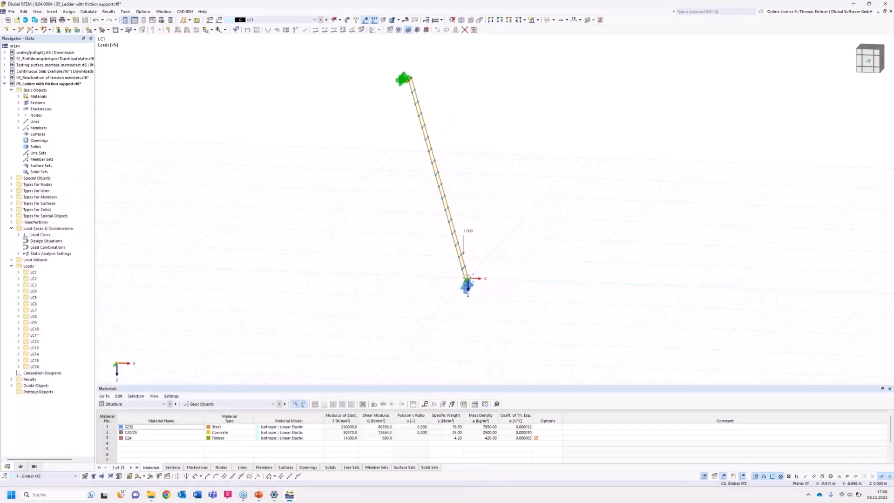
click(327, 20)
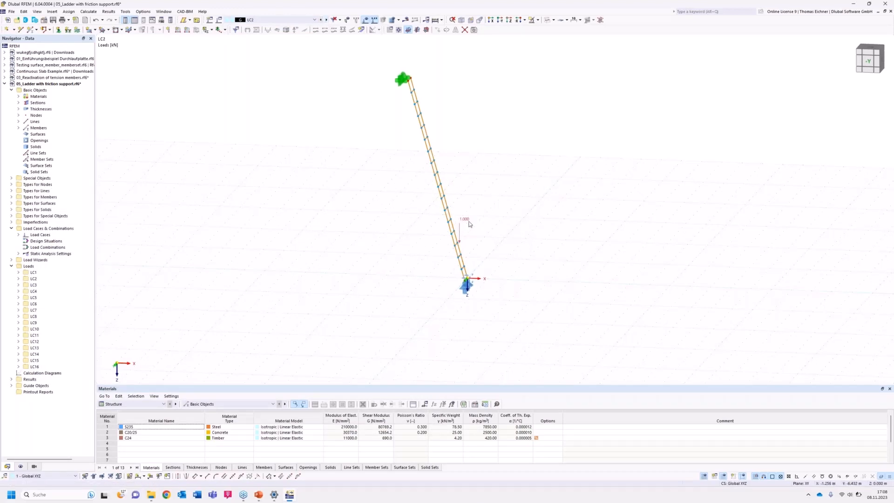
click(327, 20)
click(327, 20)
click(326, 20)
click(326, 20)
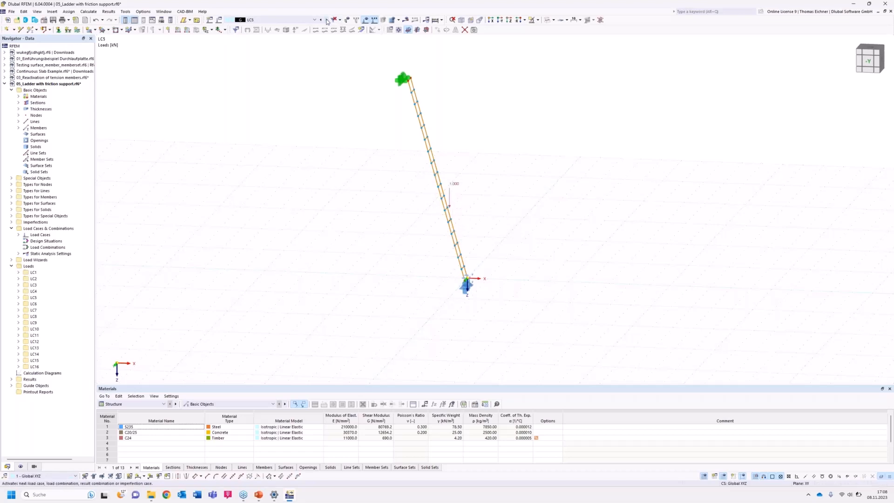
click(327, 20)
click(327, 20)
click(327, 20)
click(326, 20)
click(326, 20)
click(326, 20)
click(321, 20)
click(322, 20)
click(321, 20)
click(322, 20)
click(322, 20)
click(322, 20)
click(322, 20)
click(322, 20)
click(321, 20)
click(322, 20)
click(321, 20)
Calculate load case LC1 and all other load cases of the ladder model.
click(406, 19)
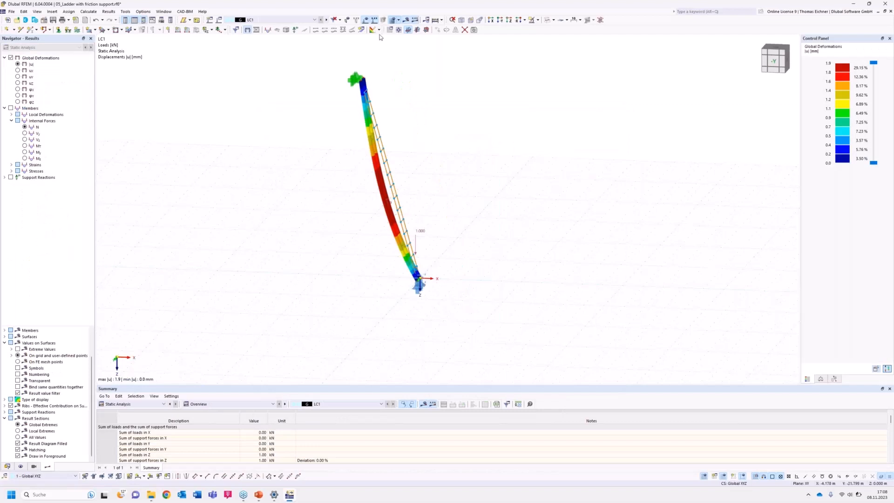
click(436, 31)
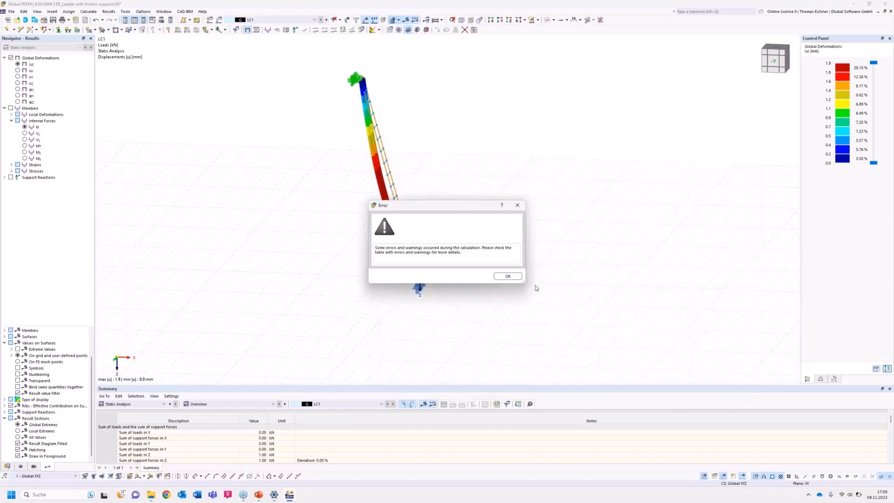
click(507, 277)
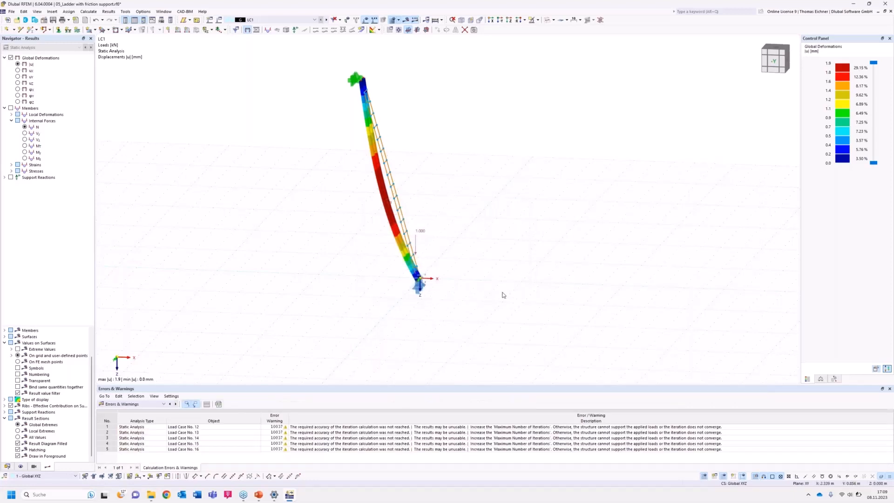
Display the support reactions for LC1 and examine the reaction forces at the ladder's foot.
scroll(425, 290, up, 2)
click(10, 177)
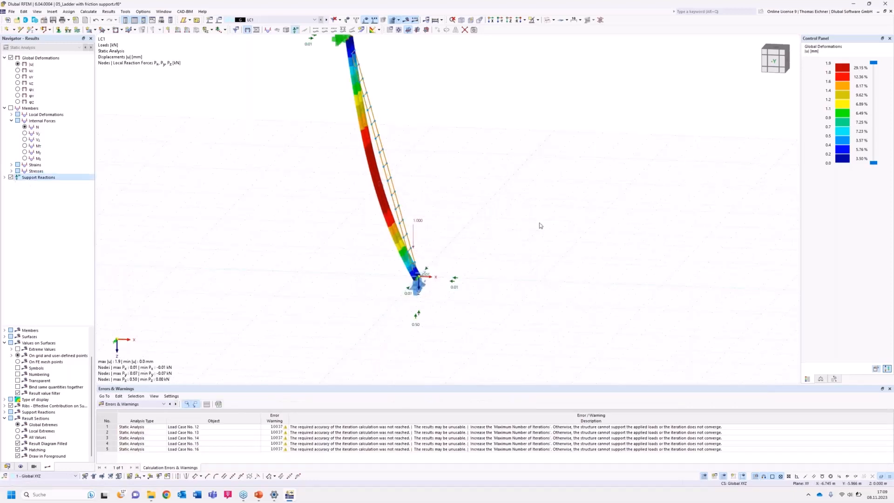
scroll(531, 236, up, 3)
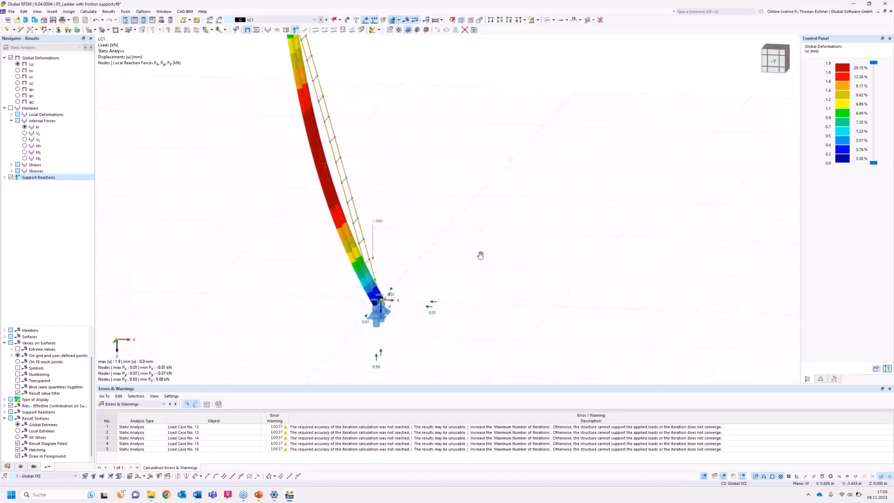
scroll(480, 256, down, 1)
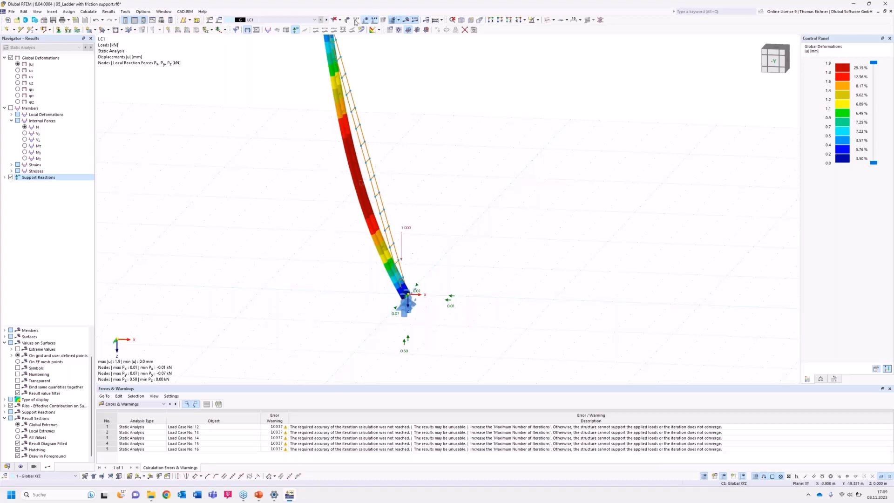
Examine the LC2 deformation and the support reactions at both ends of the ladder.
click(327, 20)
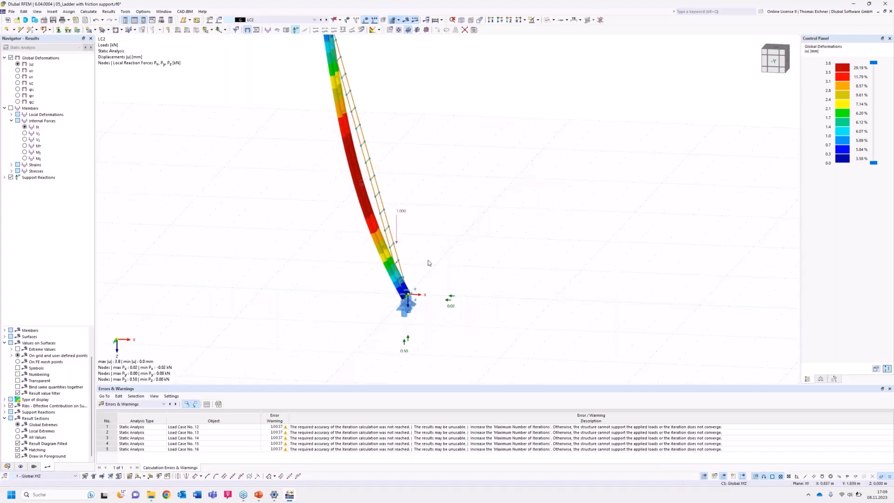
middle_drag(467, 195, 444, 232)
scroll(444, 232, down, 1)
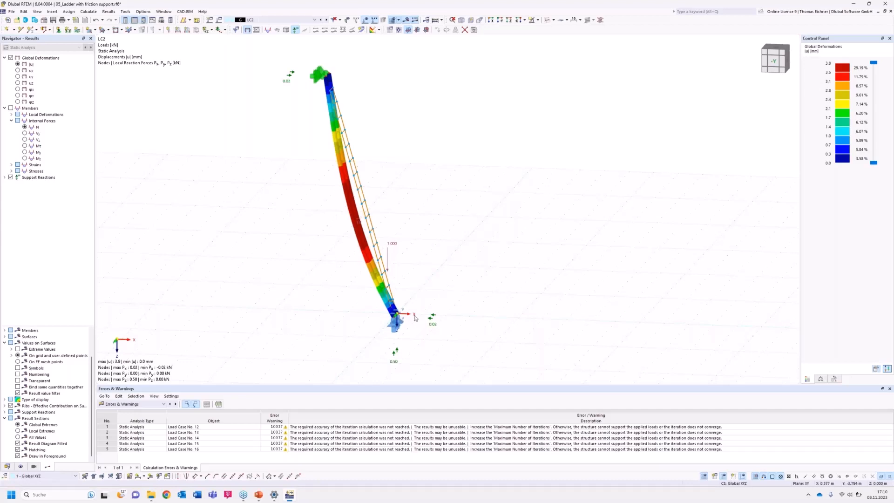
Compare the deformations and horizontal support reactions through load cases LC3 to LC12.
click(326, 20)
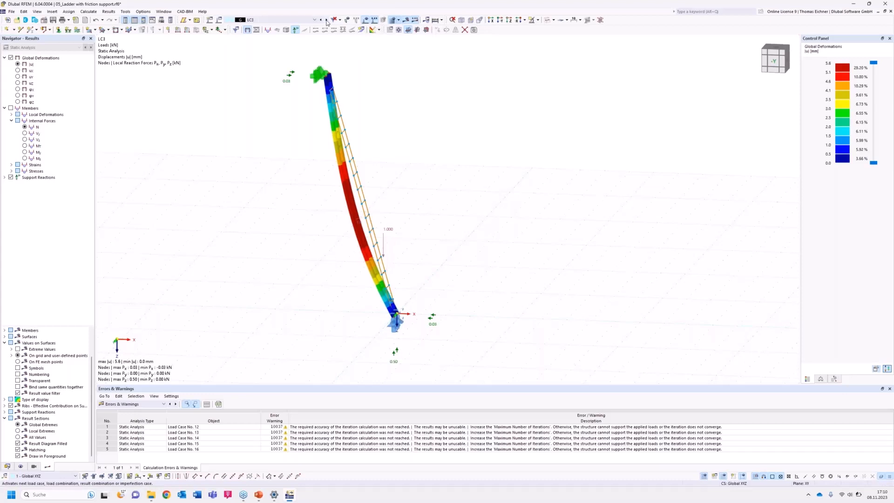
click(326, 20)
click(327, 20)
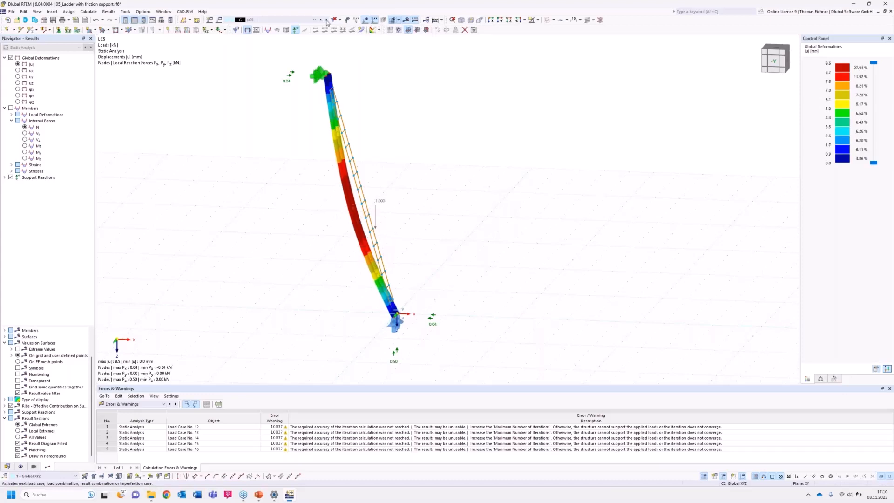
click(326, 20)
click(327, 20)
click(326, 20)
click(327, 20)
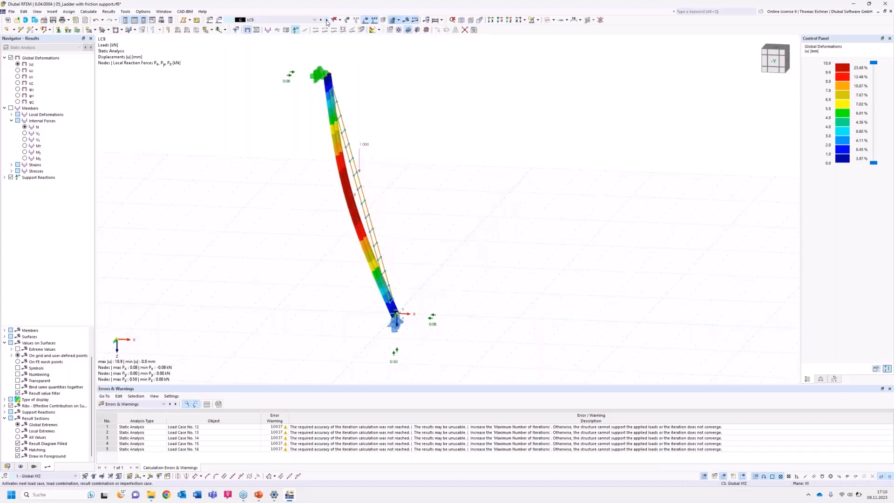
click(327, 20)
click(327, 20)
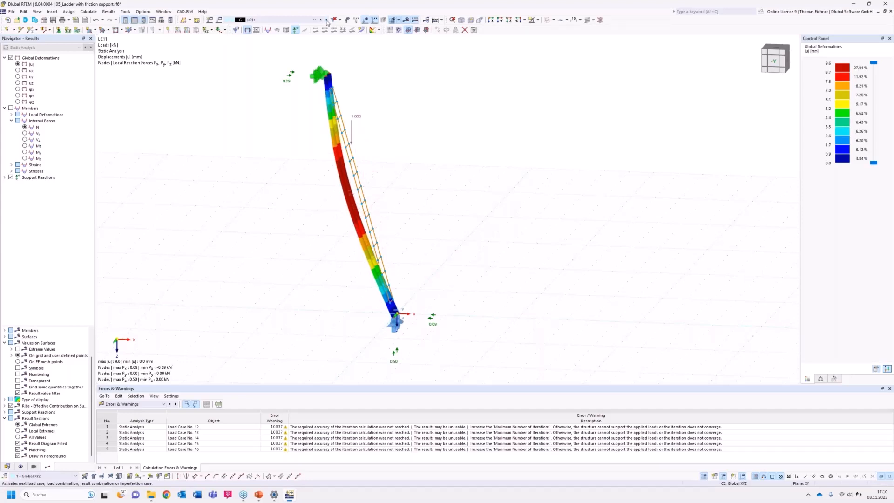
click(326, 20)
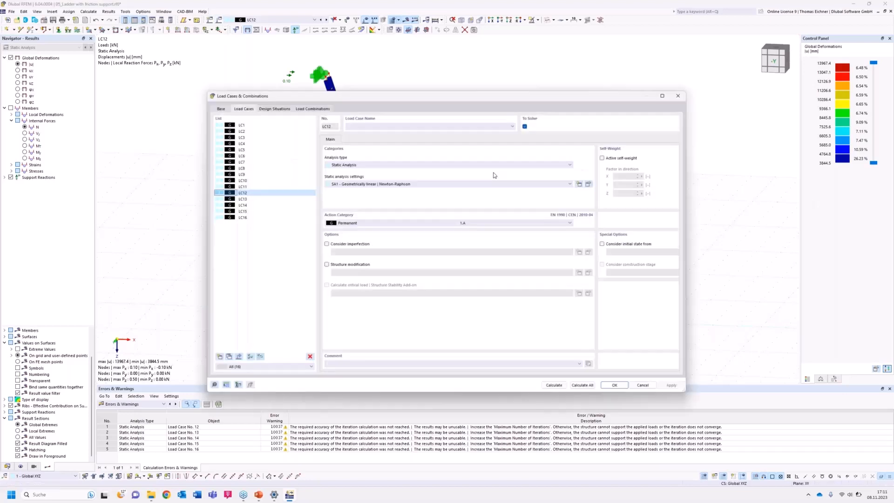
Create load combination CO1 with the static analysis settings SA1 - Geometrically linear | Newton-Raphson.
drag(455, 95, 664, 86)
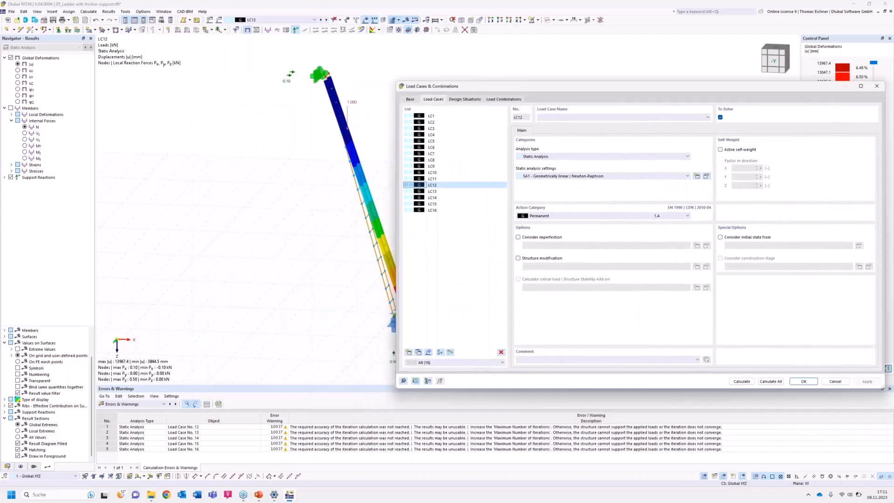
click(504, 99)
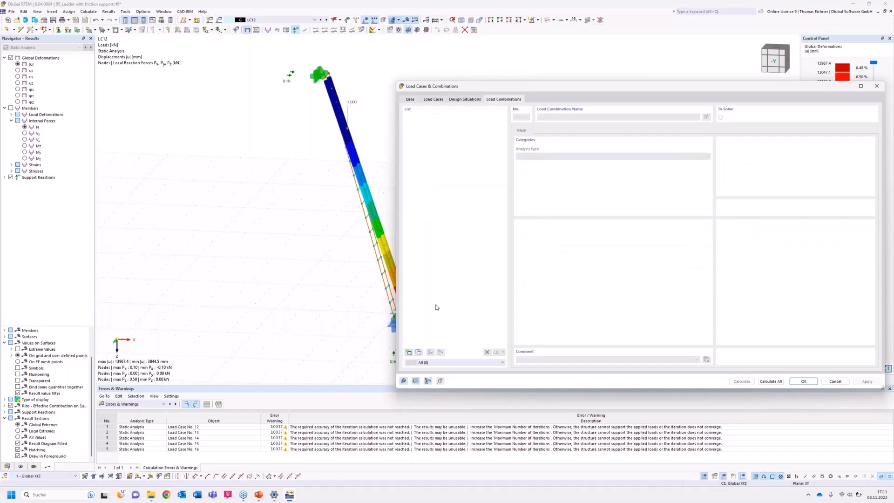
click(409, 353)
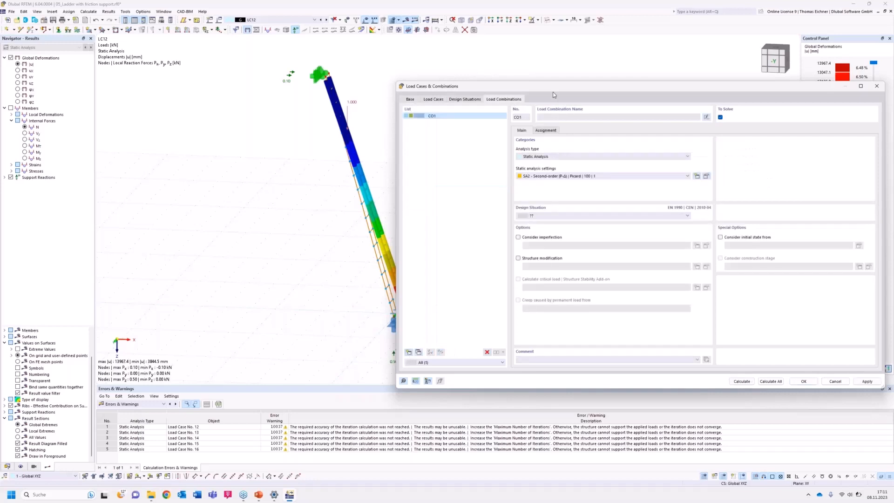
drag(553, 91, 603, 90)
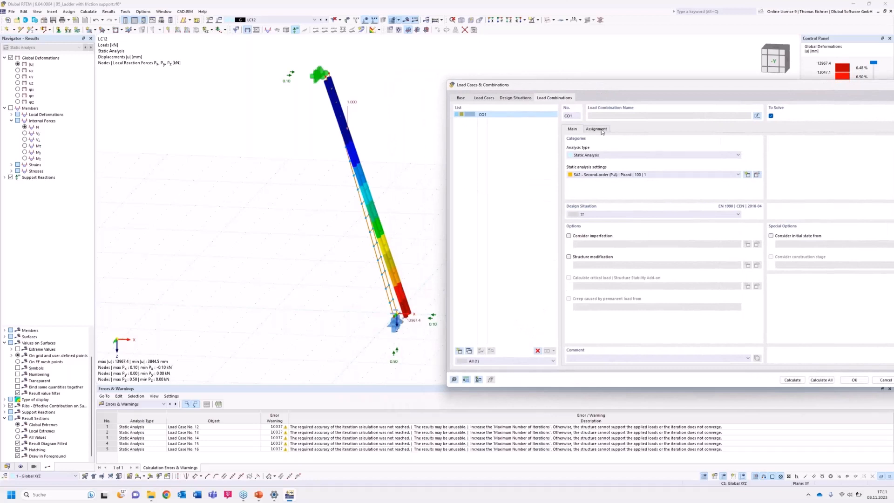
click(599, 174)
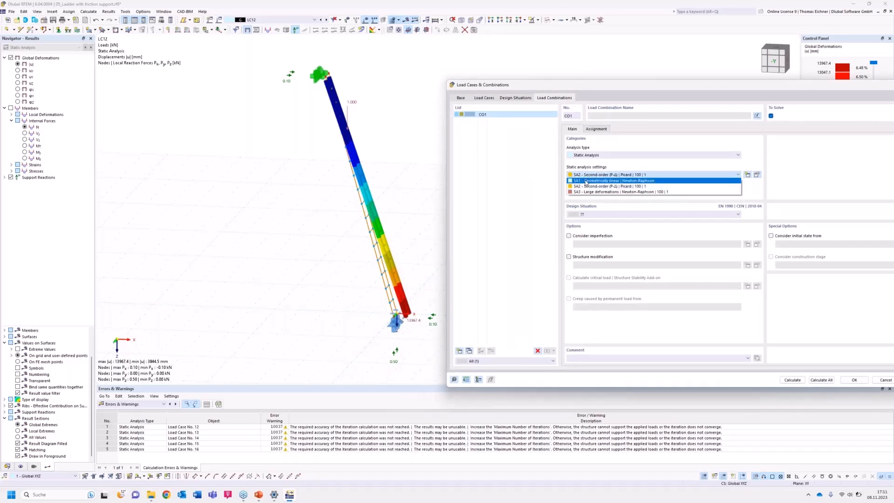
click(586, 181)
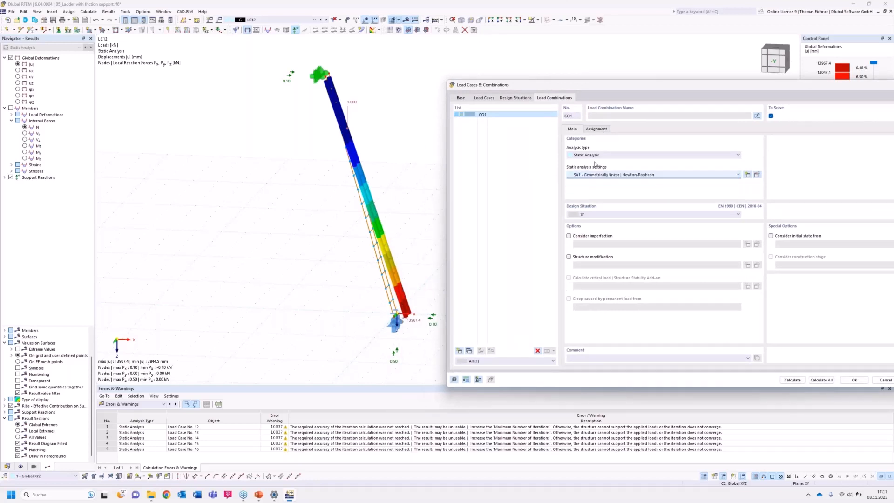
Assign load cases LC16 and LC1 to load combination CO1, each with a factor of 1.00.
click(596, 129)
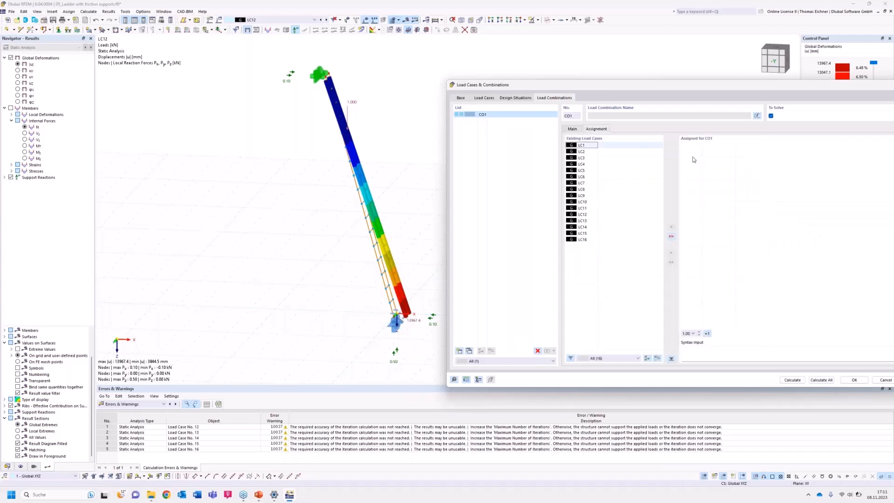
double_click(582, 239)
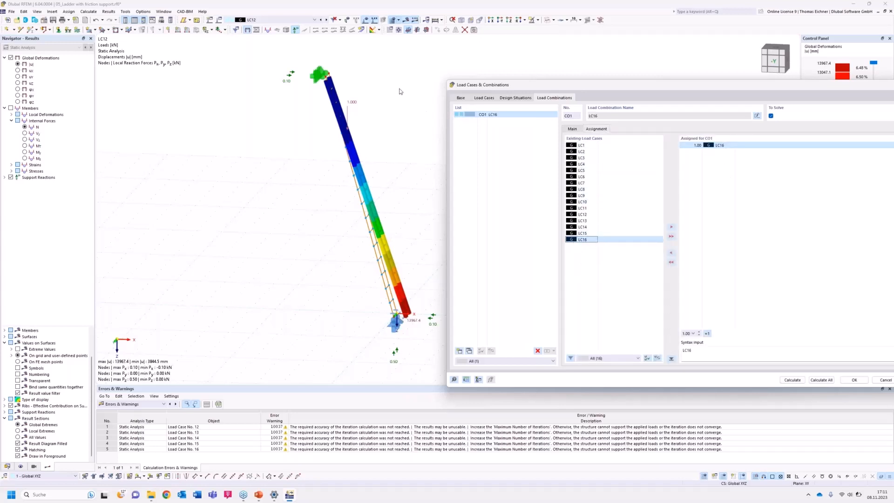
click(621, 292)
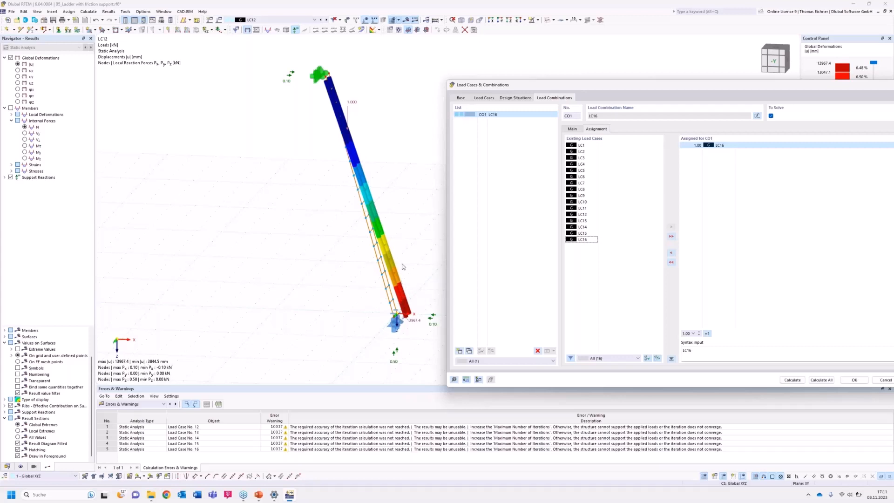
double_click(582, 144)
drag(670, 90, 552, 63)
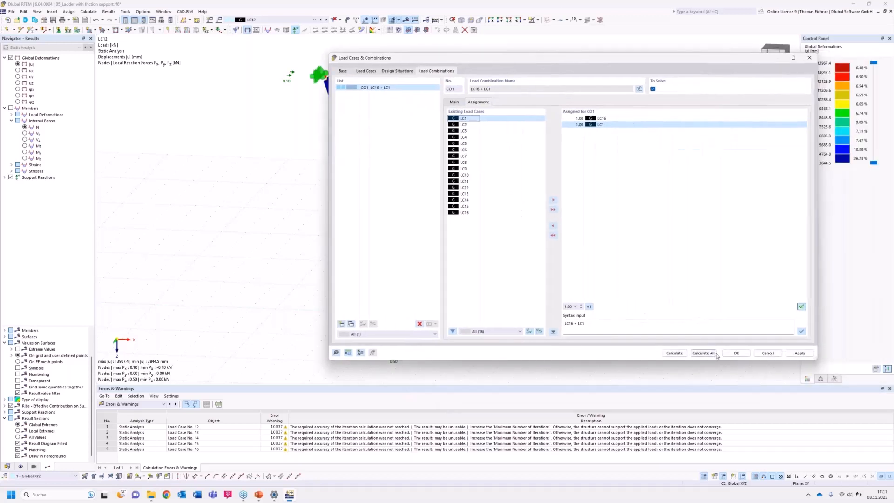
Add a new design situation for CO1 and calculate the load combination.
click(676, 353)
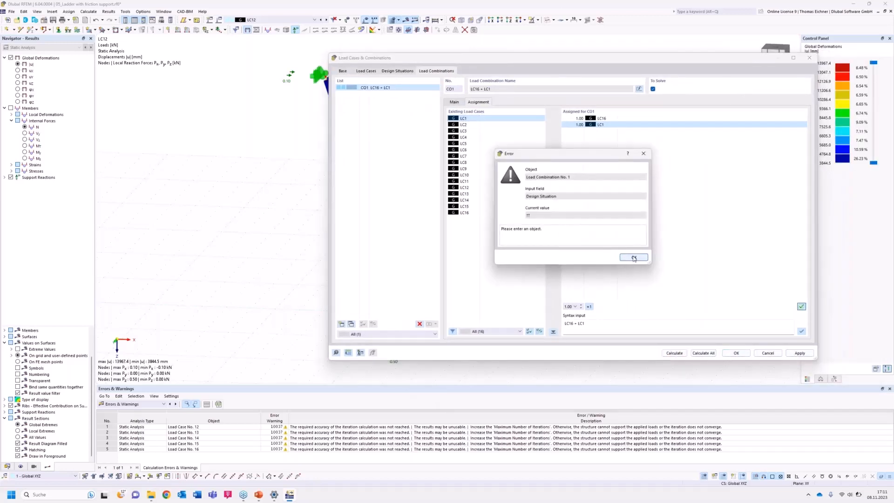
click(635, 257)
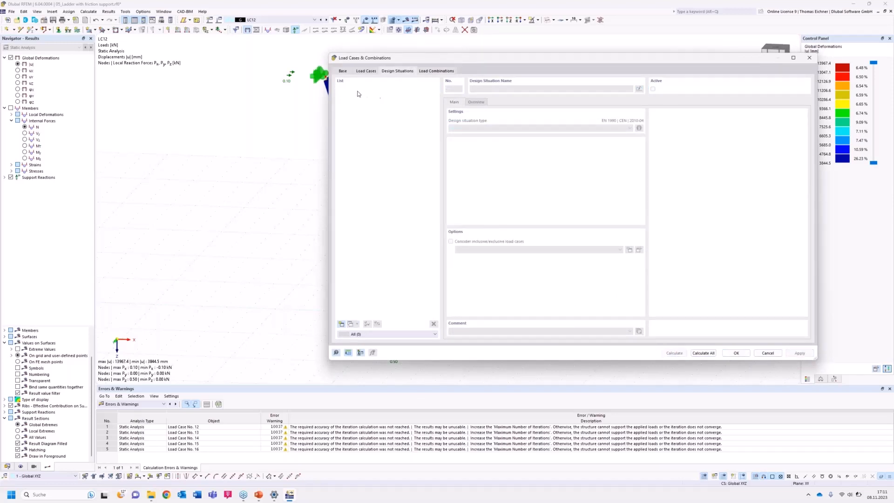
click(341, 324)
click(430, 71)
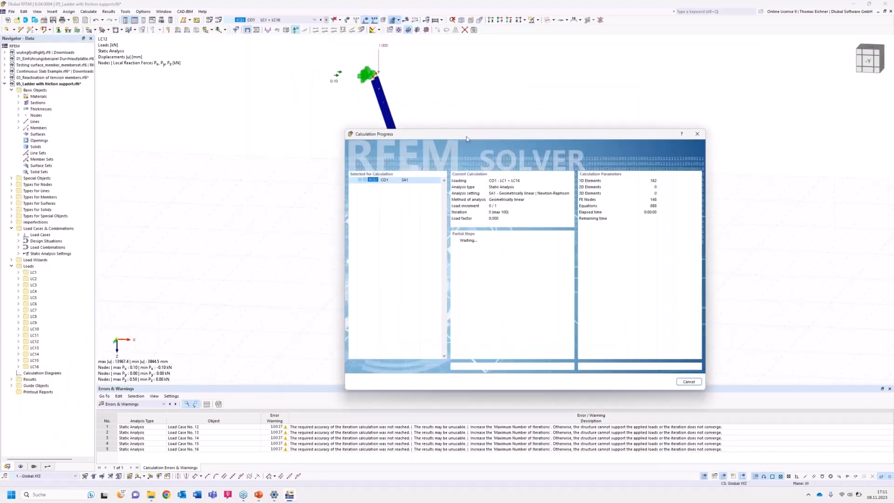
drag(468, 136, 601, 119)
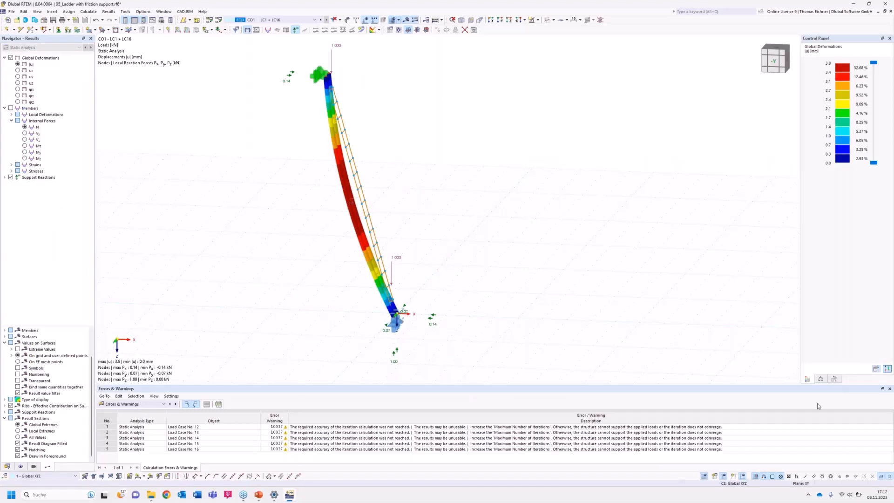
Switch to the tension specimen surface model and inspect its geometry in an oblique view and the -Y view.
key(alt+Tab)
click(512, 236)
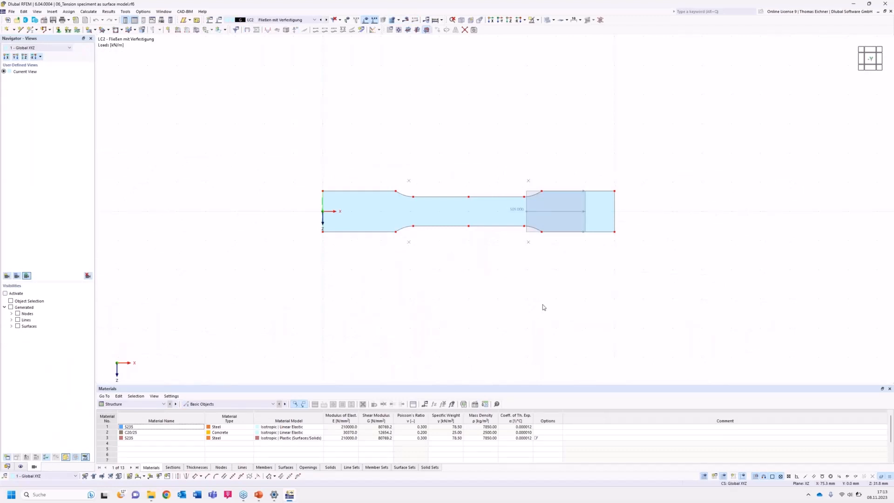
middle_drag(577, 286, 528, 295)
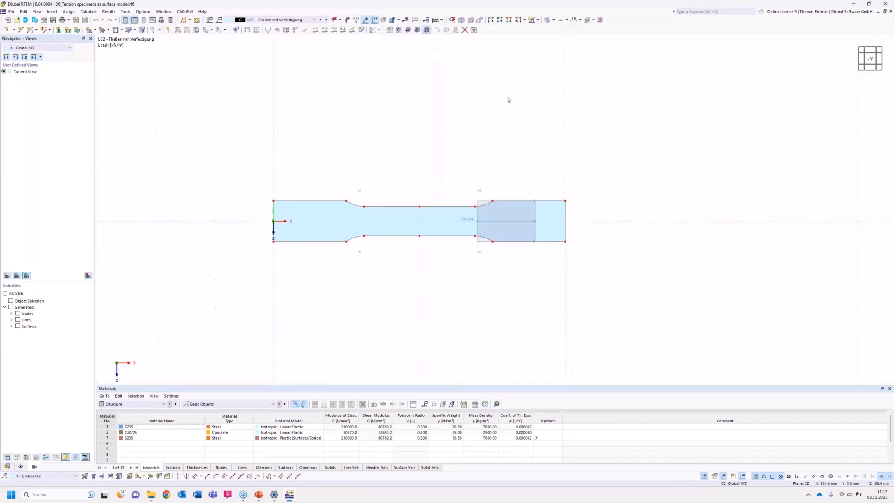
scroll(507, 101, up, 2)
ctrl+middle_drag(403, 242, 401, 309)
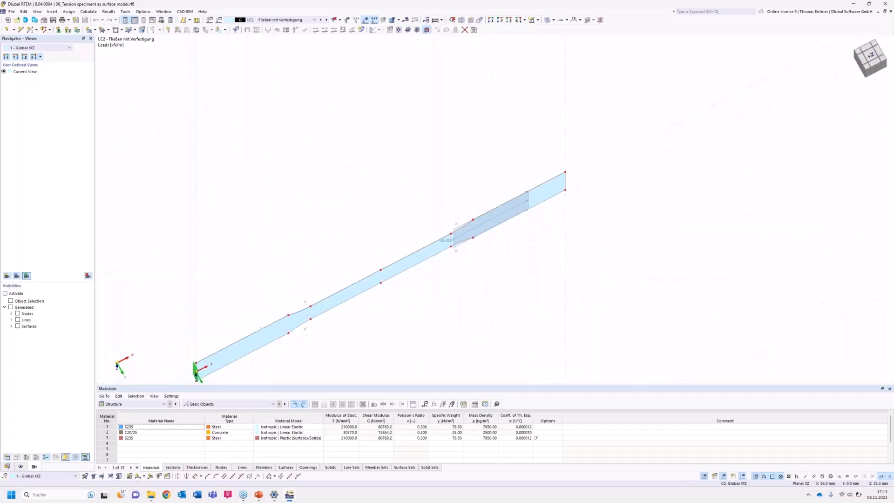
click(501, 20)
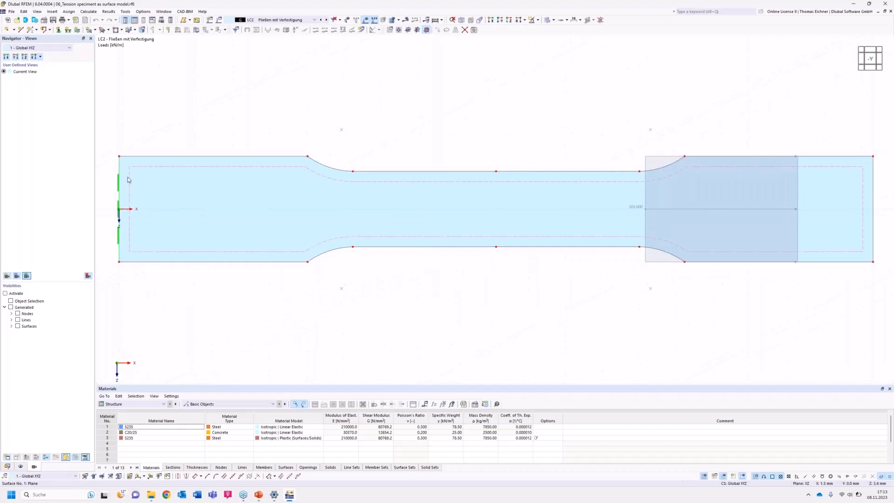
Display load case LC1 - Fließgrenze and examine the loaded end and the supported end of the specimen.
click(288, 19)
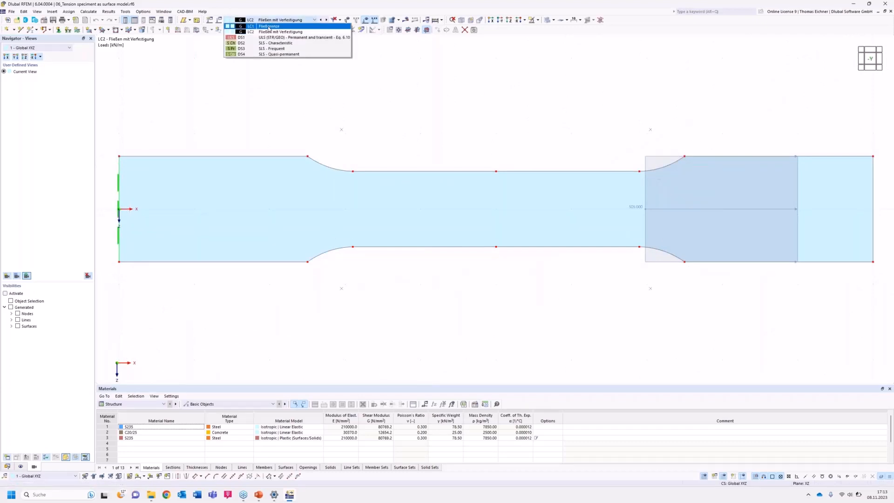
click(279, 26)
middle_drag(477, 116, 426, 109)
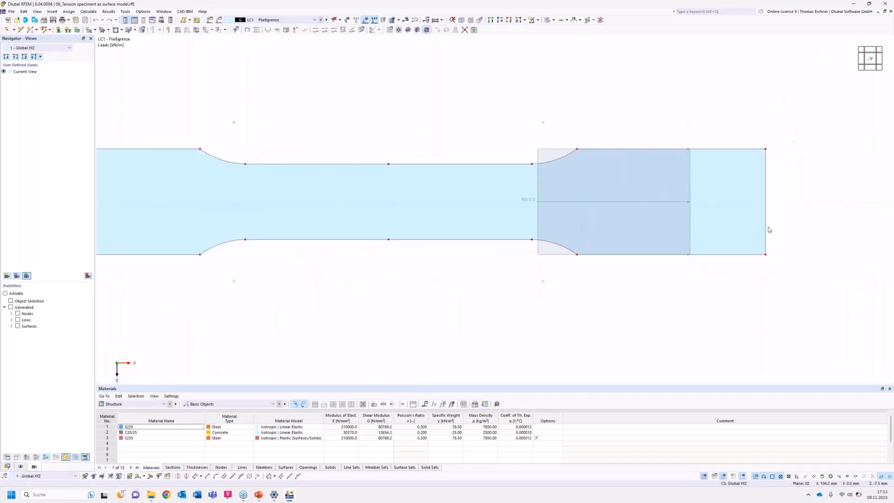
scroll(787, 210, down, 2)
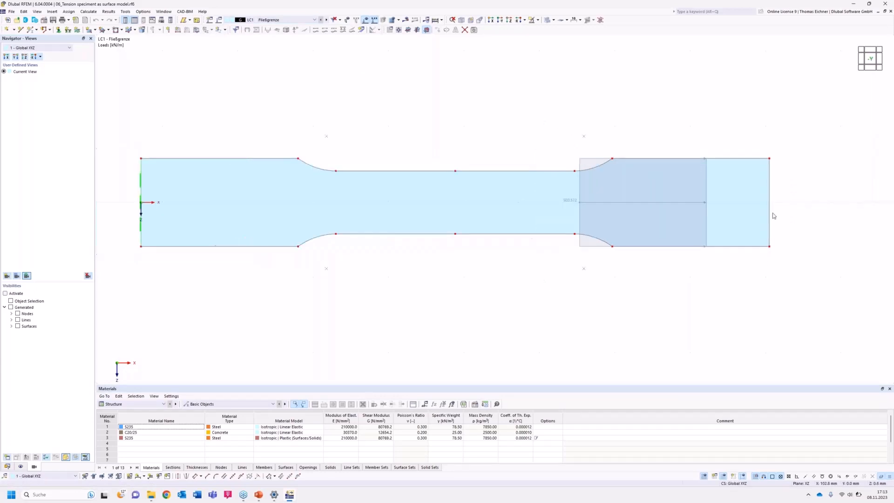
Assign material 1 - S235 | Isotropic | Linear Elastic to the specimen surface and accept deleting the results.
double_click(341, 187)
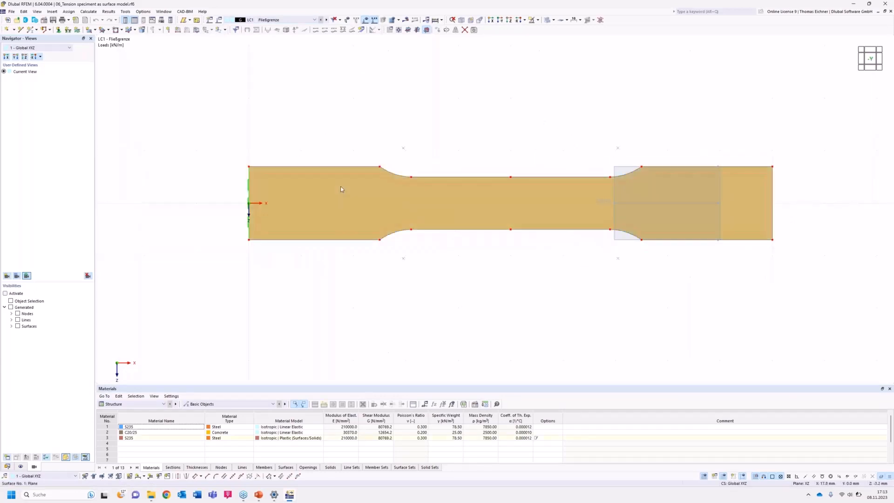
click(101, 162)
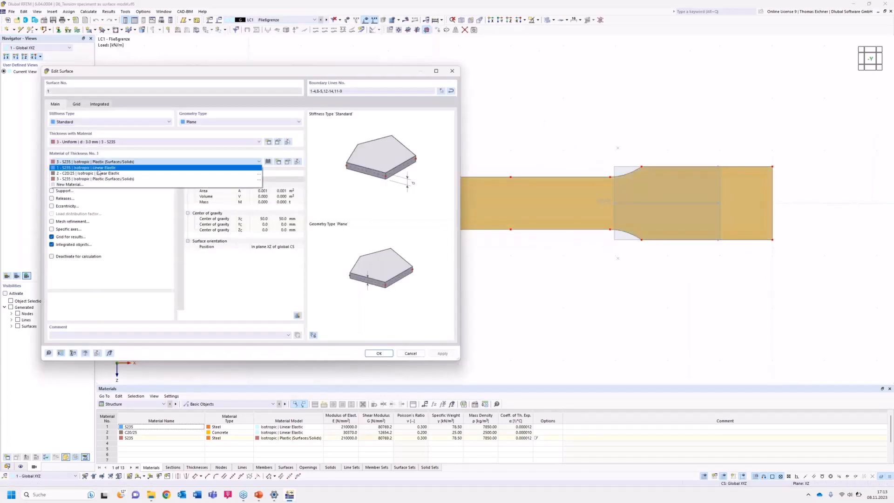
click(98, 168)
click(379, 354)
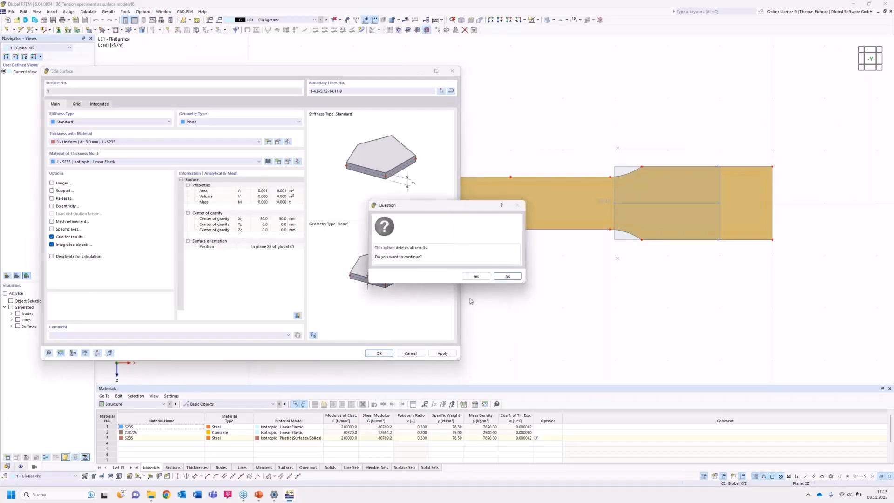
click(484, 277)
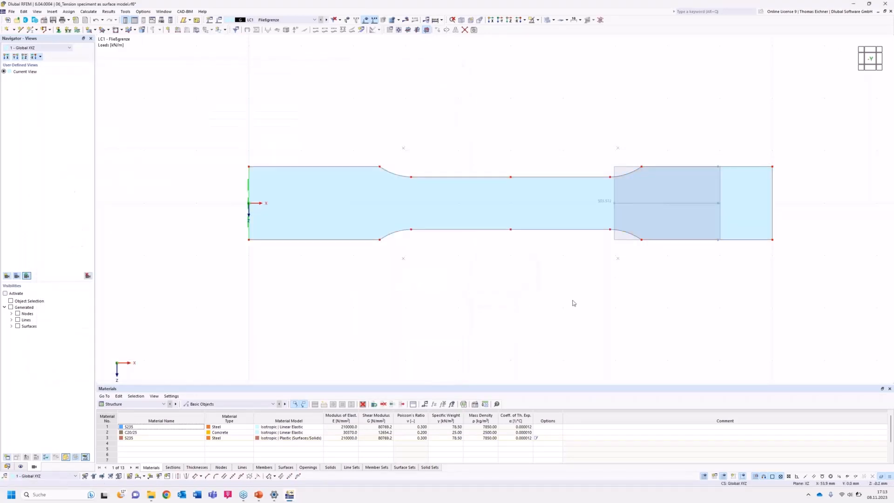
Review the LC1 line load's magnitude, direction and the stress calculation in its comment.
middle_drag(574, 303, 494, 293)
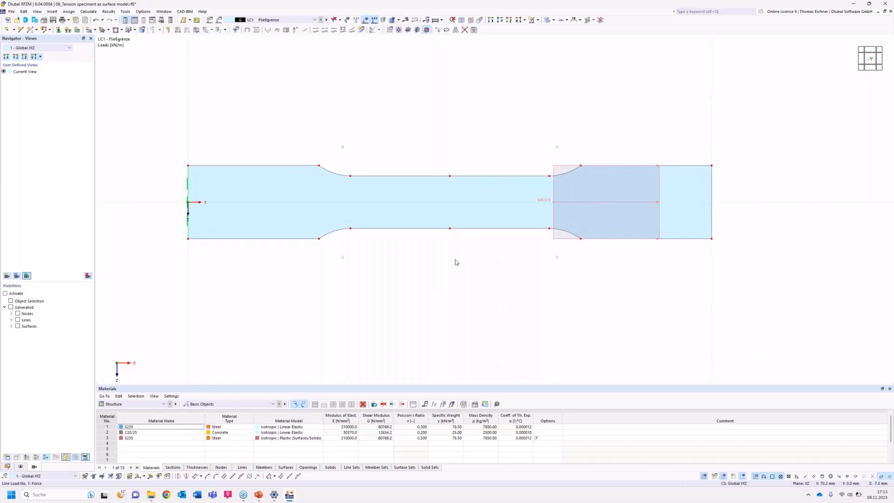
double_click(519, 202)
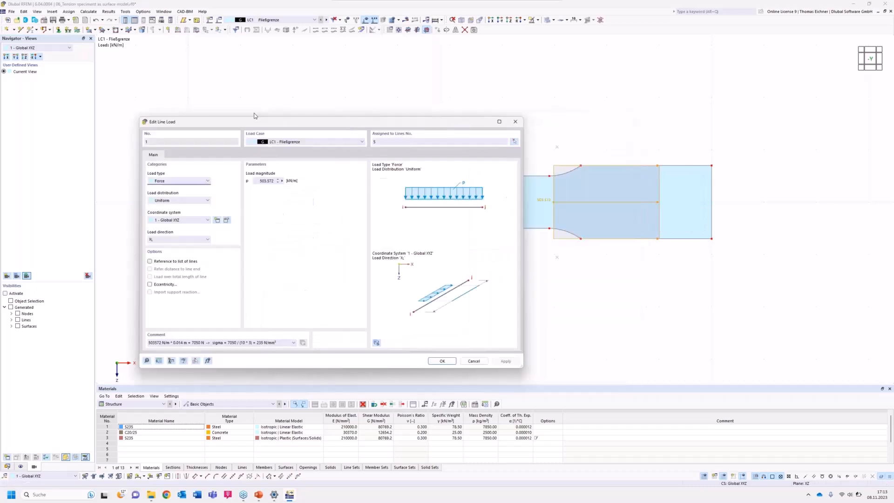
drag(254, 115, 193, 87)
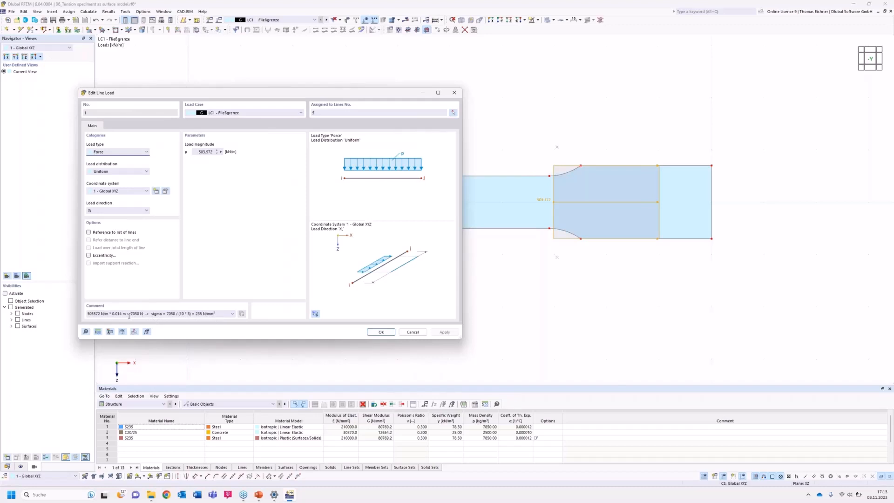
click(164, 314)
drag(305, 92, 248, 91)
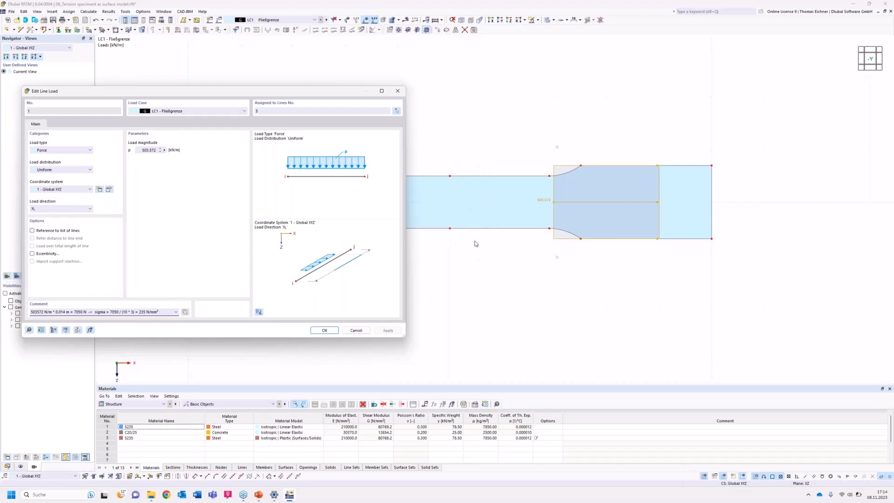
click(337, 331)
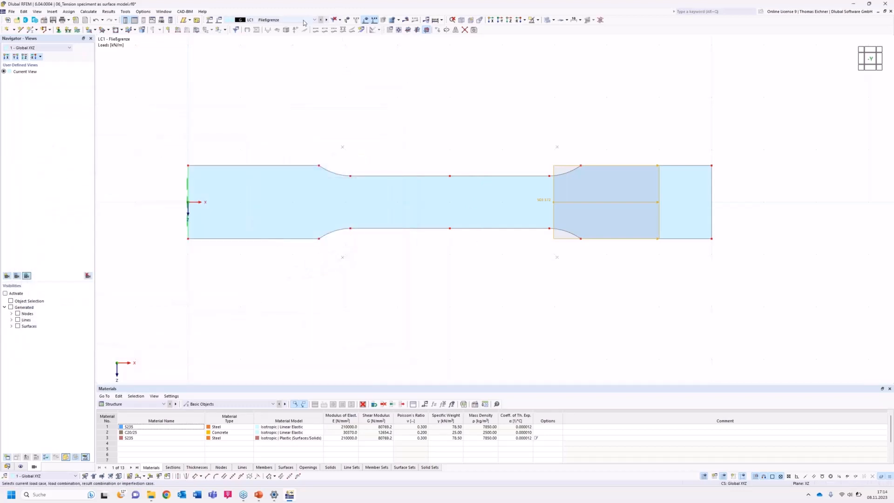
Check the load in LC2 - Fließen mit Verfestigung, return to LC1 - Fließgrenze and calculate the model.
click(304, 23)
click(298, 29)
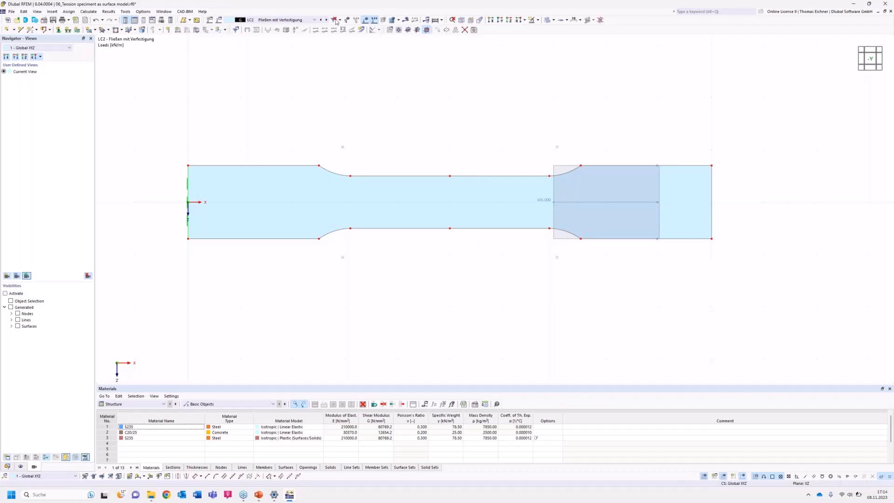
click(279, 19)
click(277, 27)
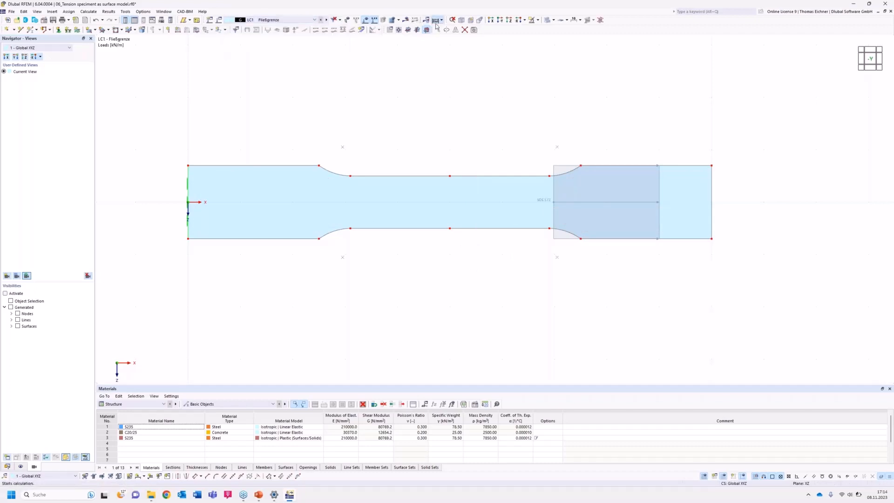
click(434, 19)
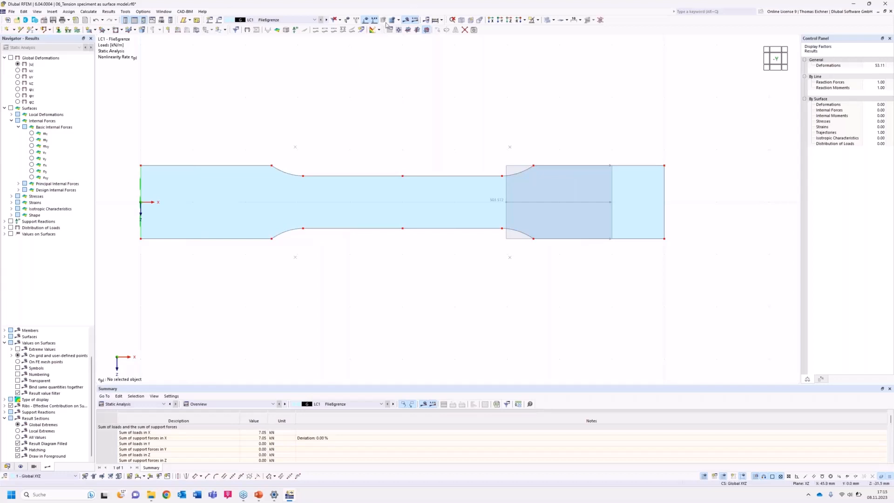
Display the total global deformations |u| and compare them between LC1 and LC2, ending on LC1.
click(307, 21)
click(261, 27)
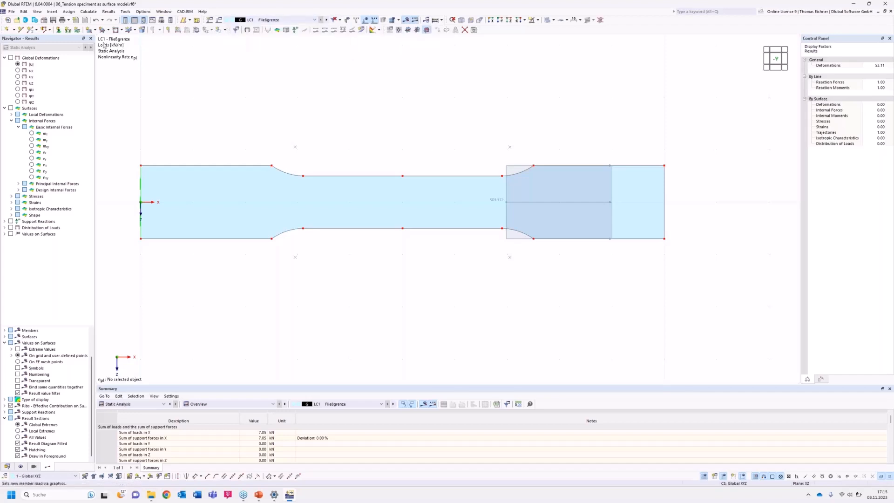
click(18, 65)
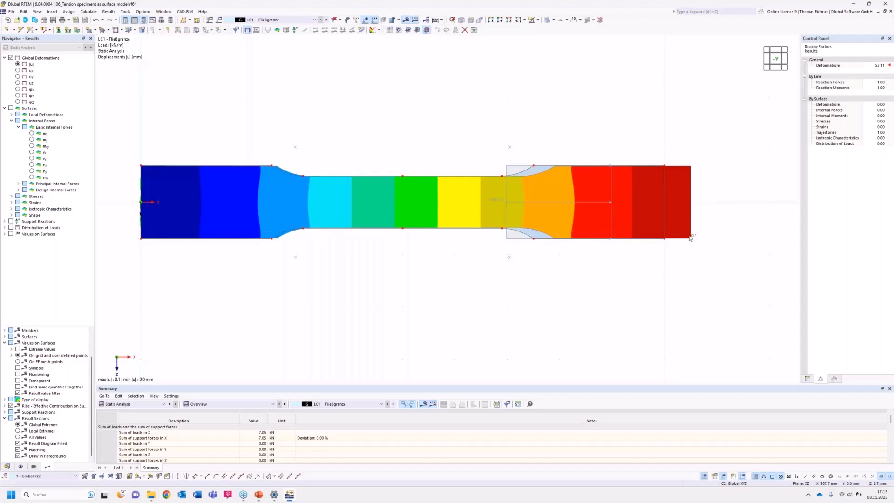
click(326, 20)
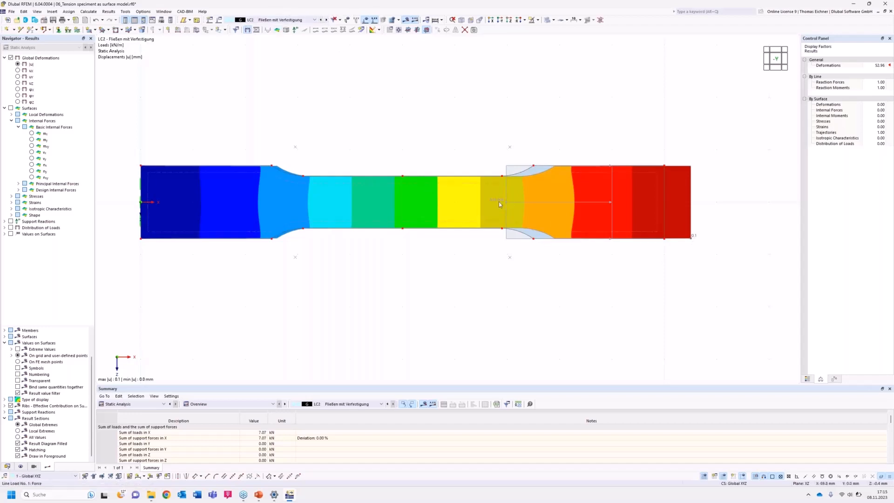
click(312, 20)
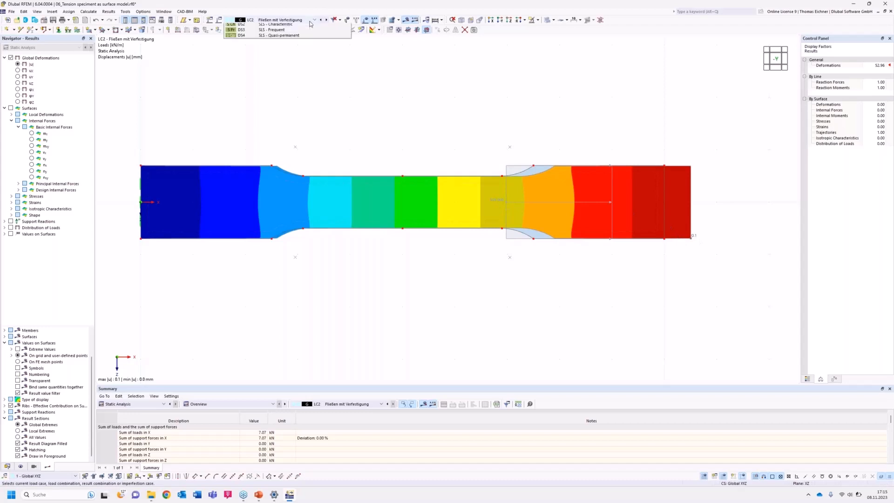
click(270, 27)
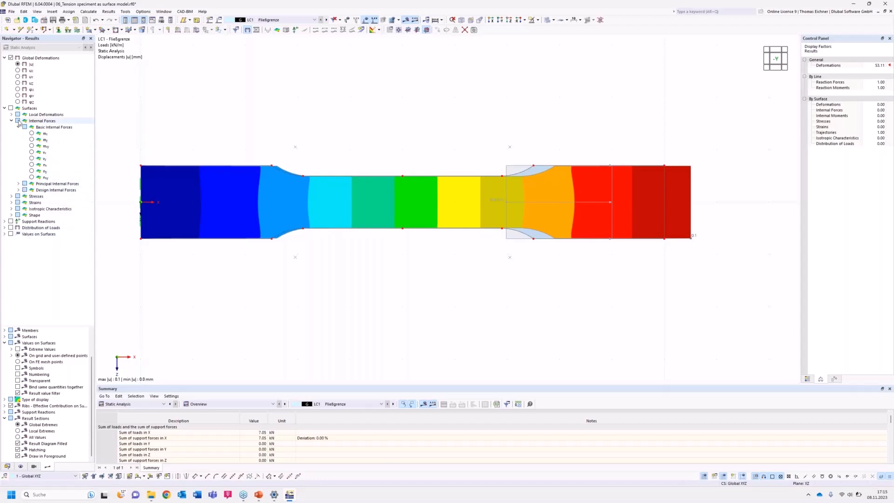
Display the maximum von Mises equivalent stresses on the specimen surface for LC1.
click(12, 196)
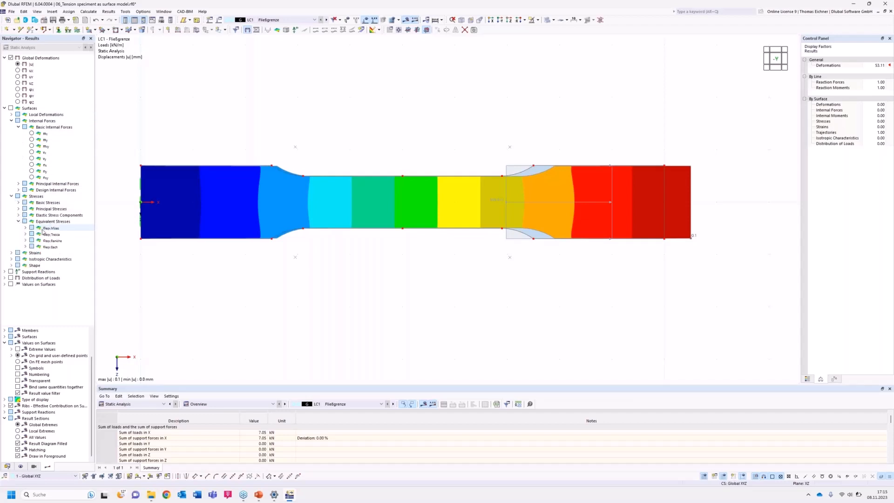
click(19, 222)
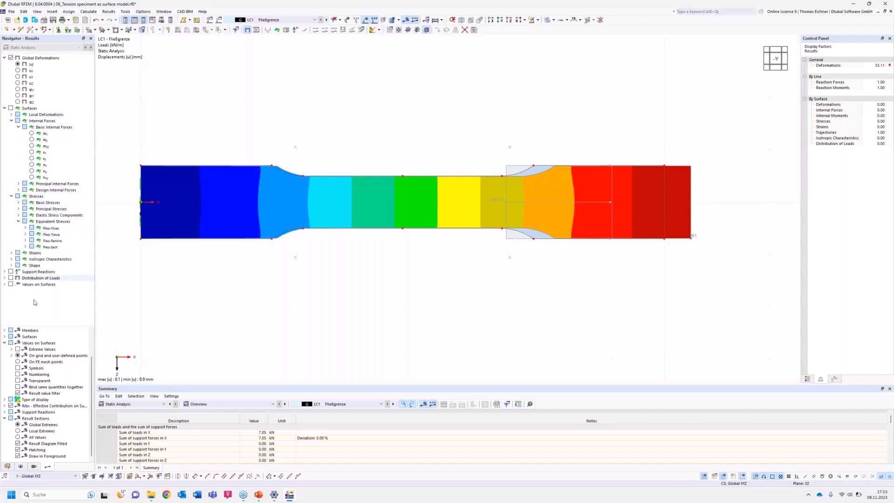
click(26, 228)
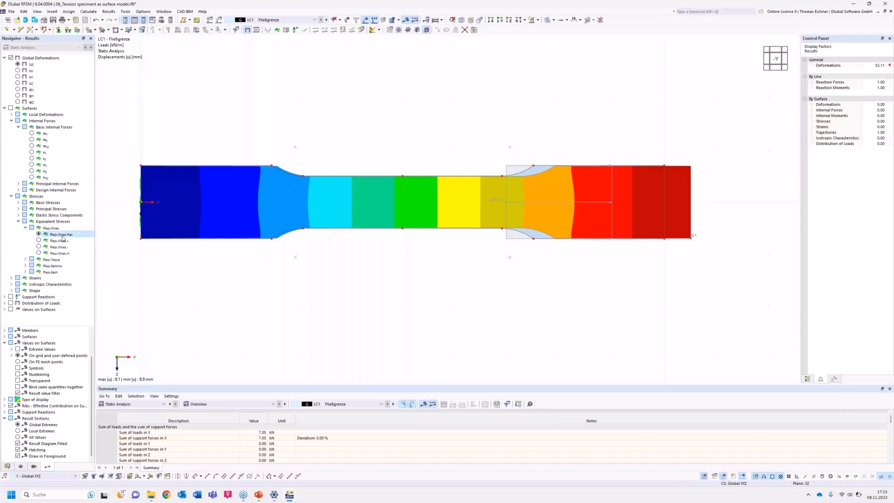
click(39, 235)
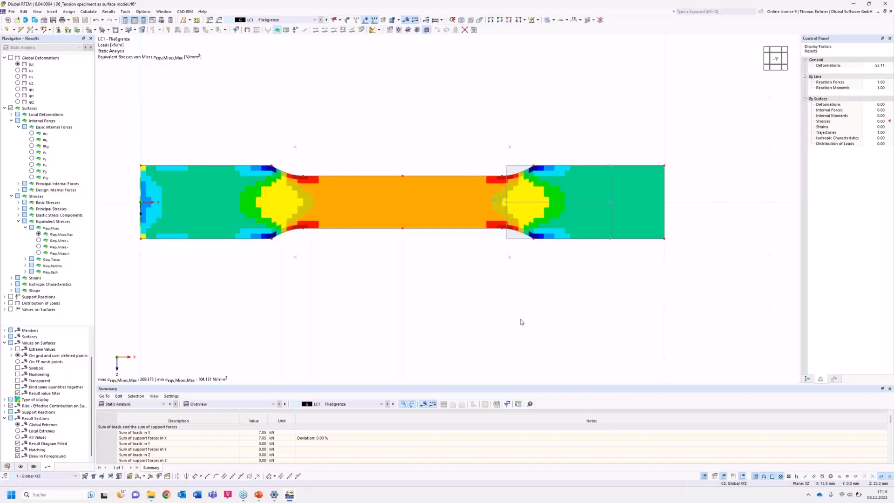
Base the von Mises stress colour scale on limits, with an upper limit of 235 and a lower limit of 119.062.
click(808, 380)
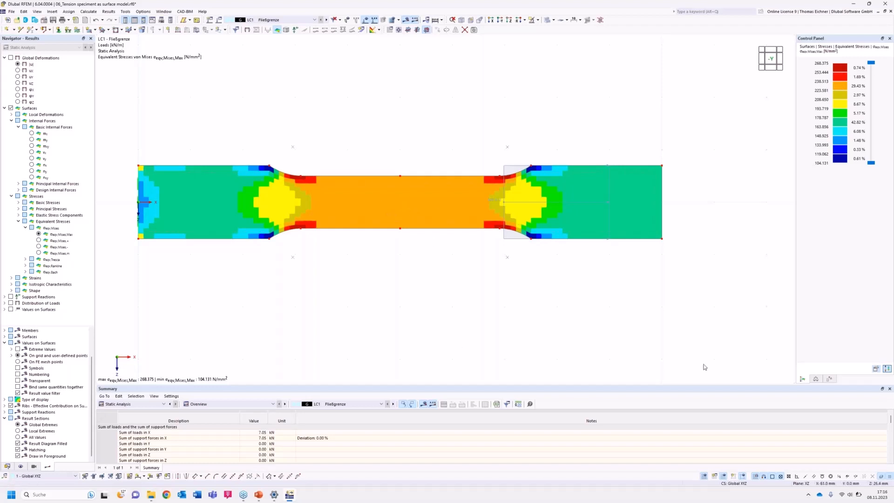
click(877, 369)
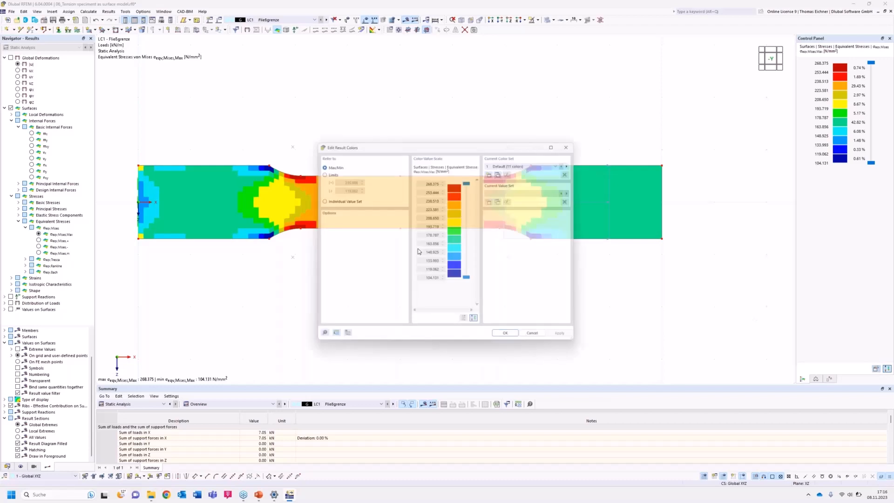
drag(405, 148, 414, 170)
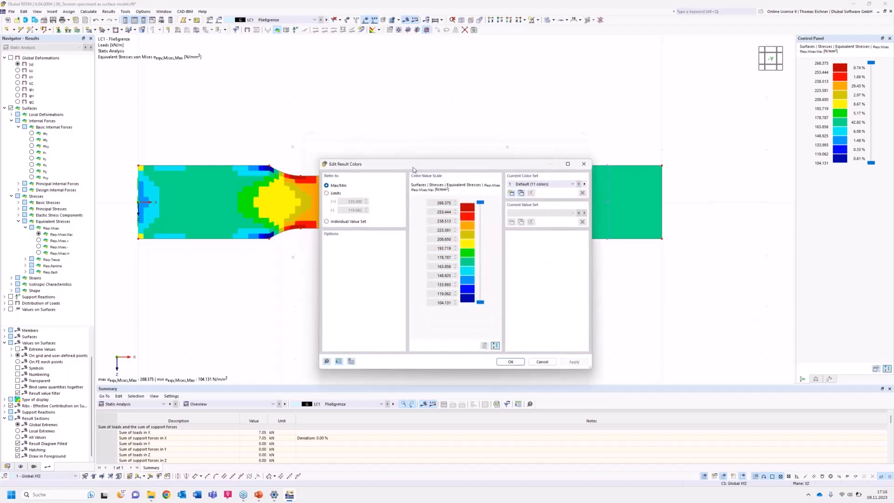
click(327, 194)
drag(345, 202, 364, 204)
click(347, 211)
click(510, 363)
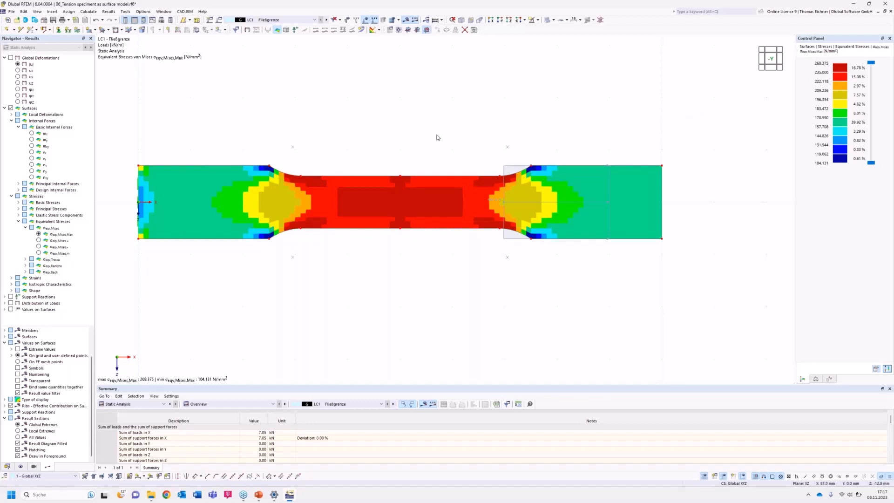
Display the LC2 equivalent stresses and inspect the available material models for the specimen surface's S235 material.
middle_drag(455, 120, 444, 122)
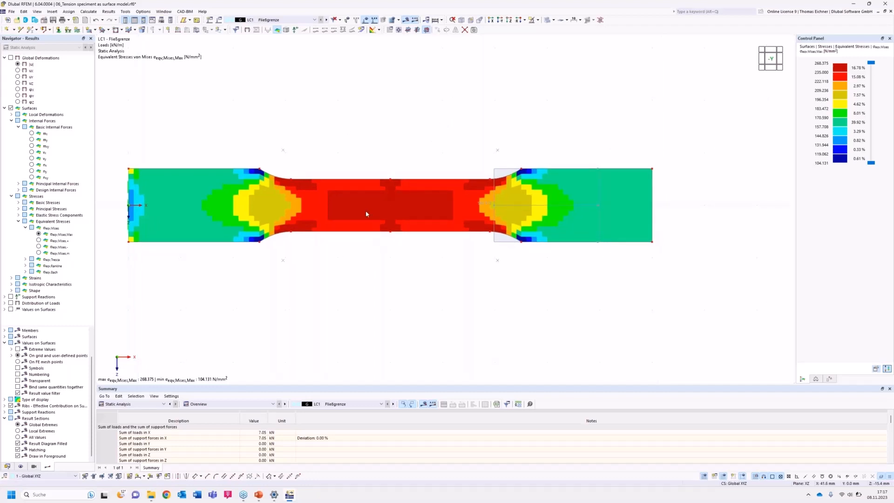
click(327, 20)
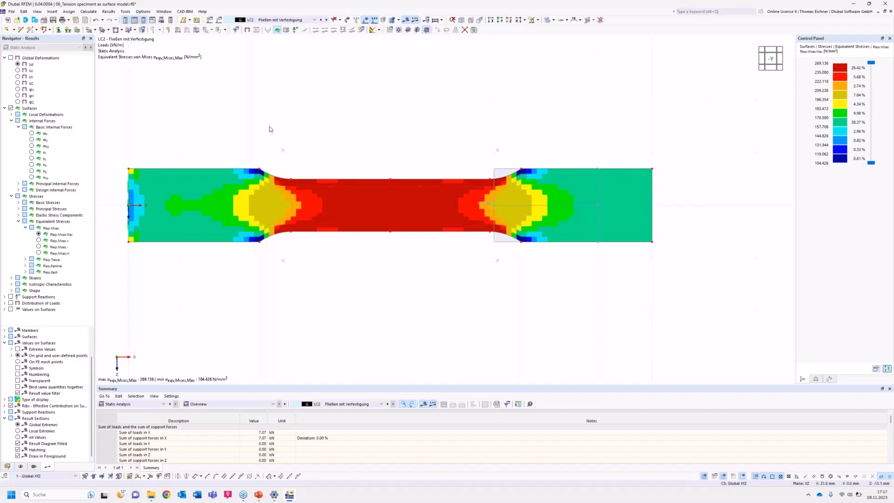
double_click(279, 181)
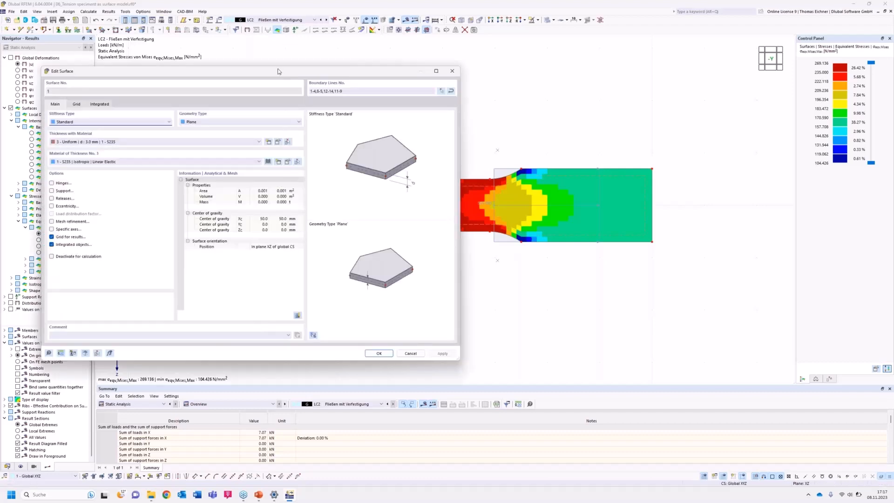
drag(279, 71, 426, 104)
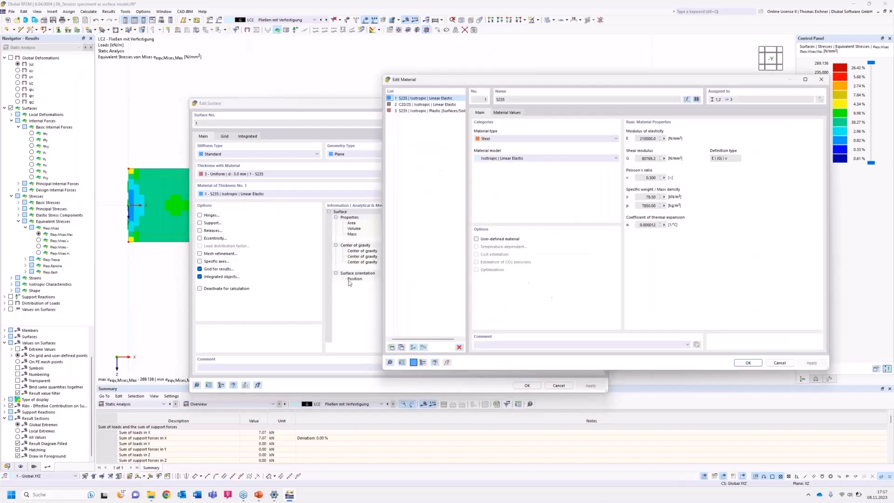
drag(526, 81, 349, 78)
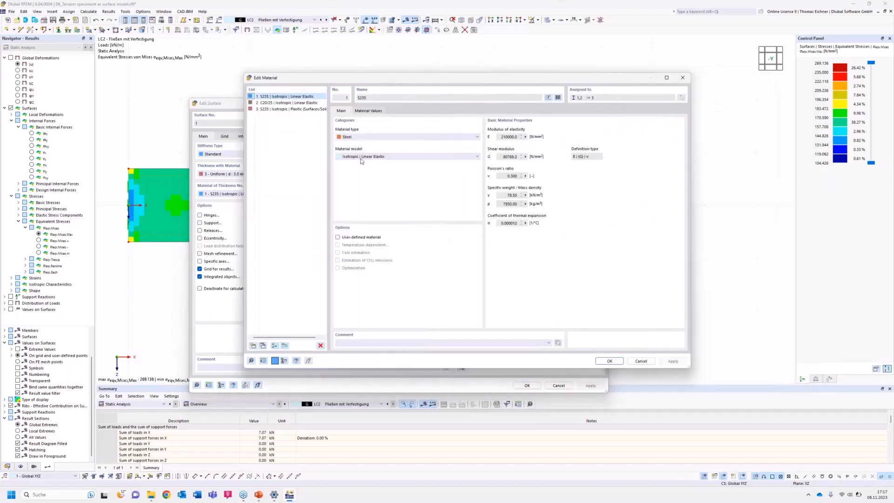
click(405, 160)
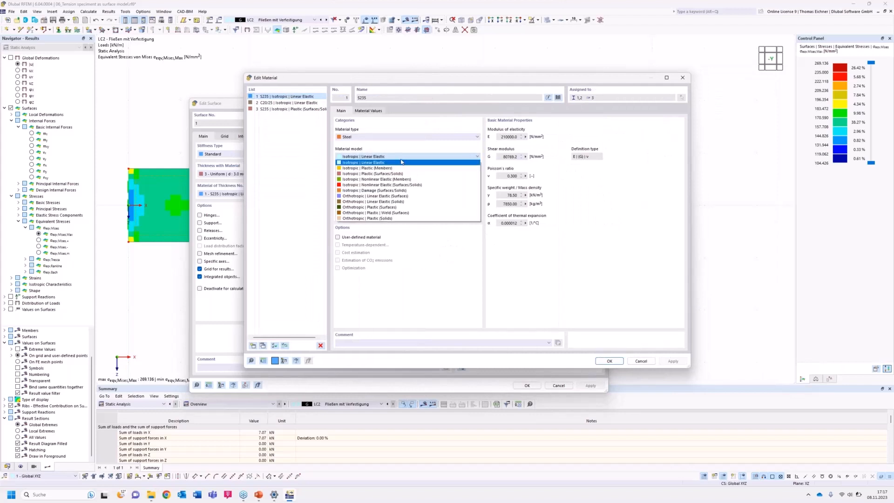
click(404, 160)
click(643, 362)
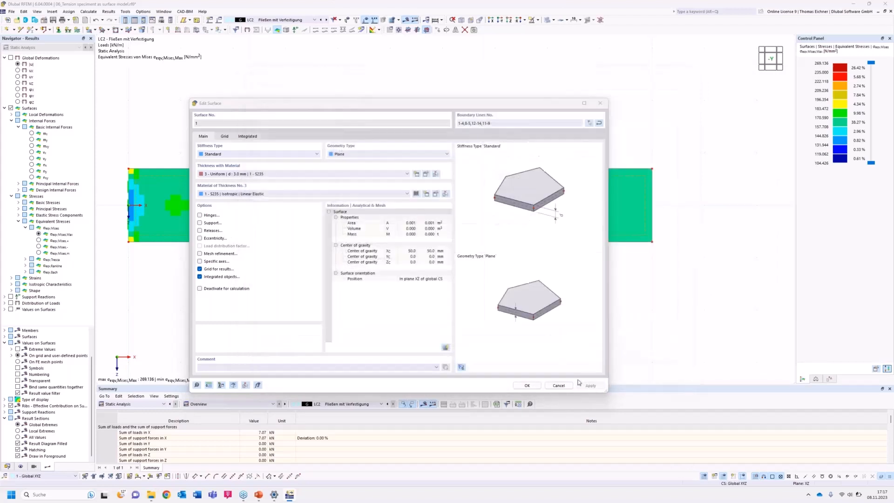
click(559, 386)
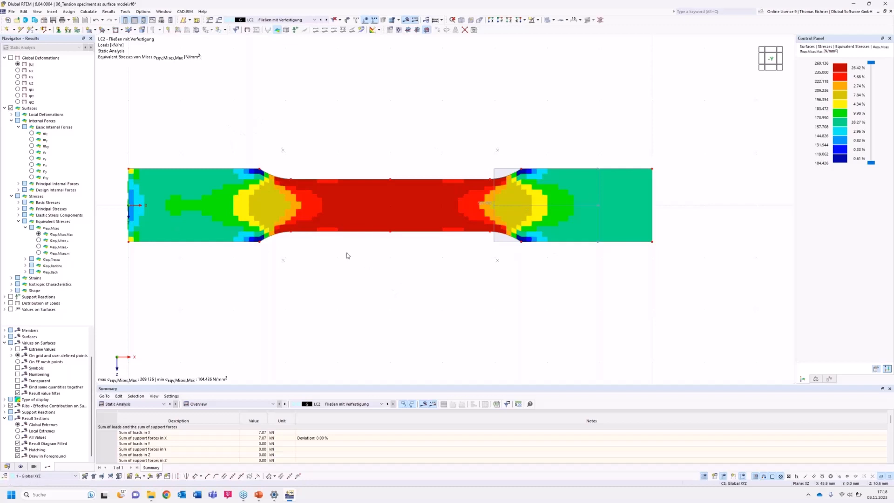
Check the Nonlinear Material Behavior add-on in the model's base data.
click(44, 21)
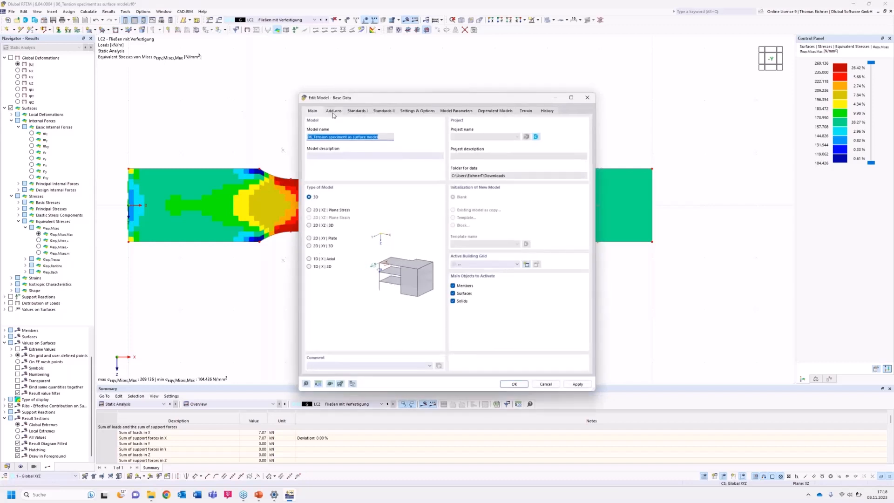
click(333, 112)
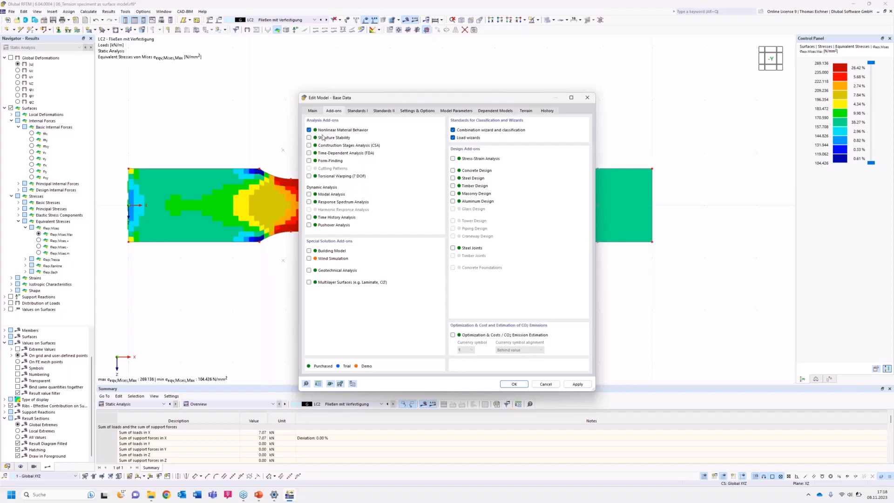
click(514, 384)
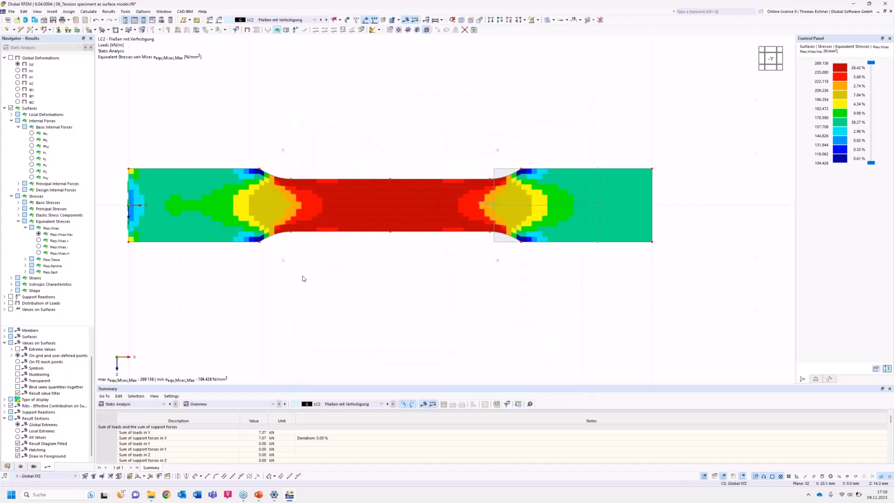
Change the material model of the specimen surface's S235 steel to Isotropic | Plastic (Surfaces/Solids).
double_click(292, 205)
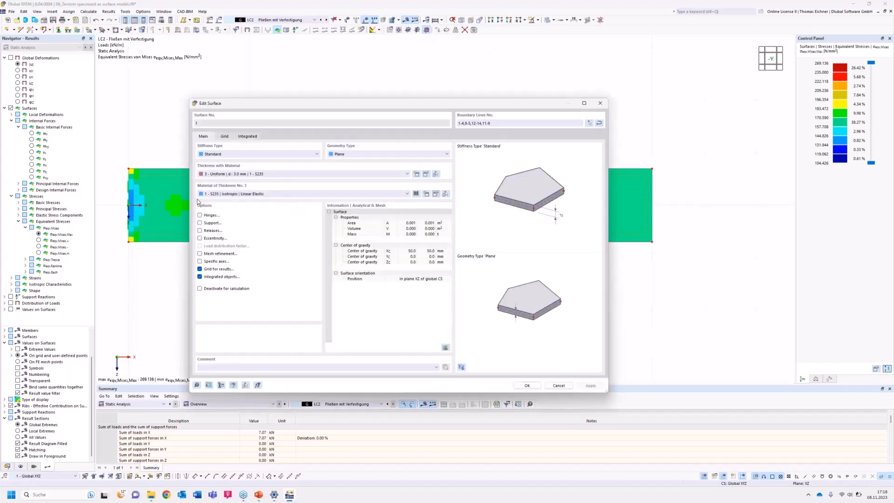
click(436, 194)
click(381, 157)
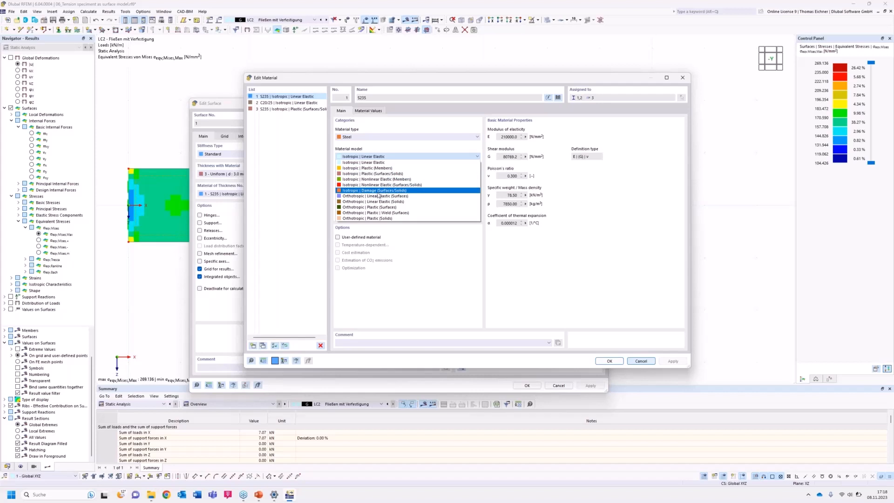
click(361, 174)
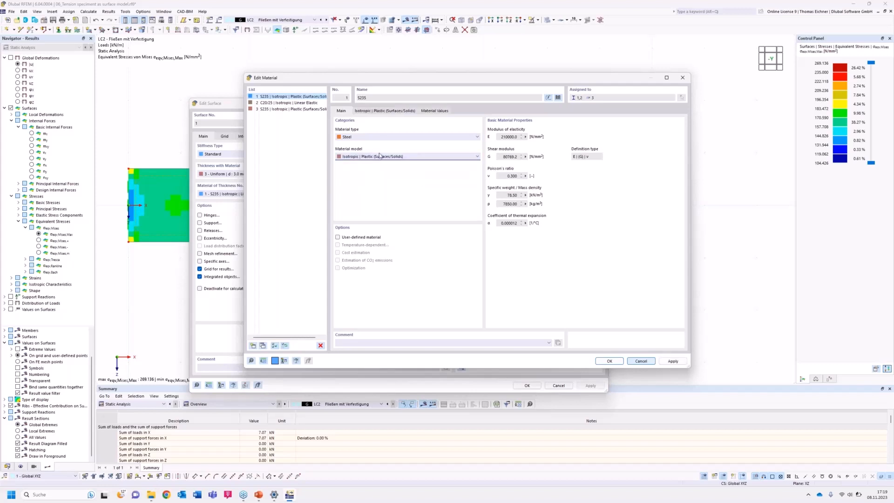
Review the basic von Mises plasticity parameters and hardening modulus, then apply the material and accept deleting all results.
click(385, 112)
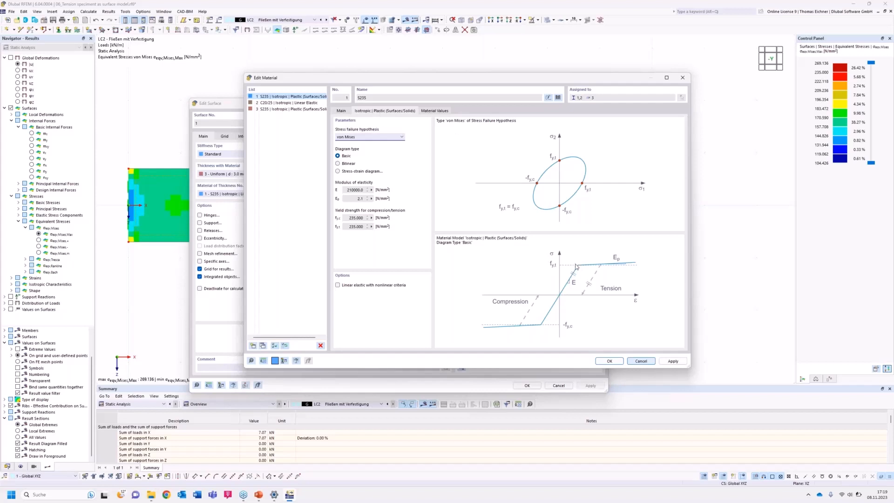
click(359, 199)
click(610, 363)
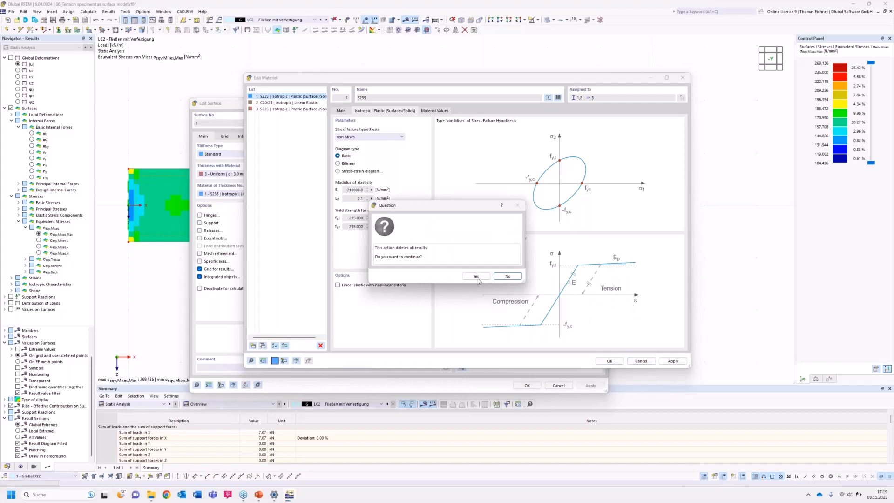
click(475, 276)
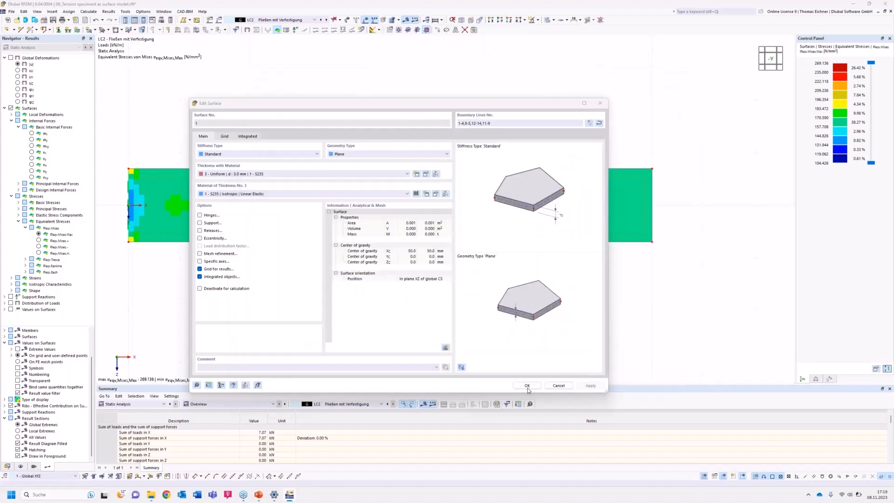
click(527, 389)
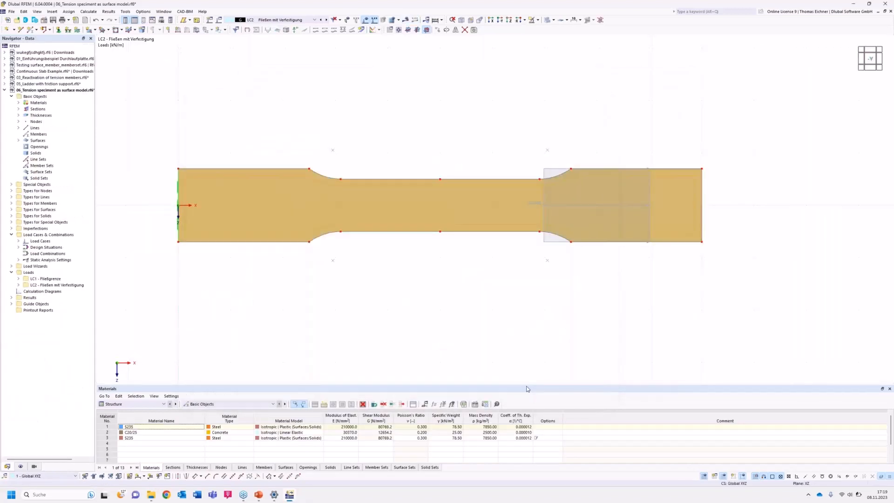
Activate LC1 - Fließgrenze and recalculate all load cases with the plastic material.
click(306, 20)
click(293, 26)
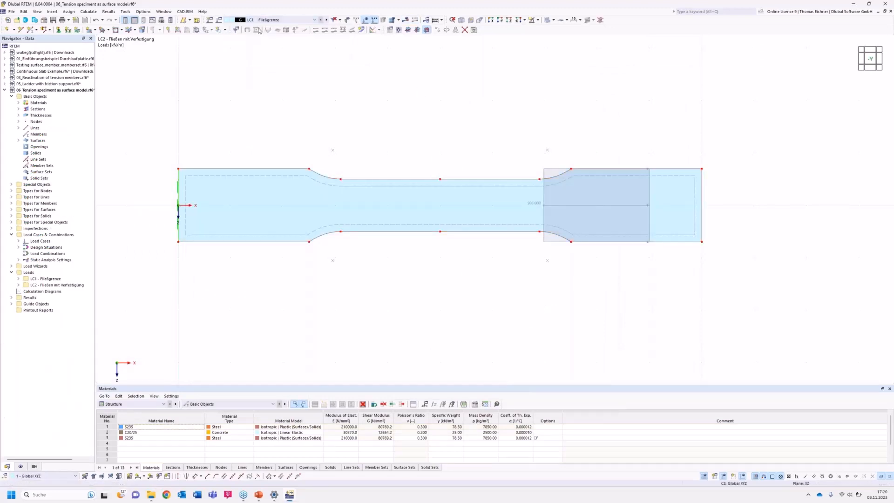
click(435, 21)
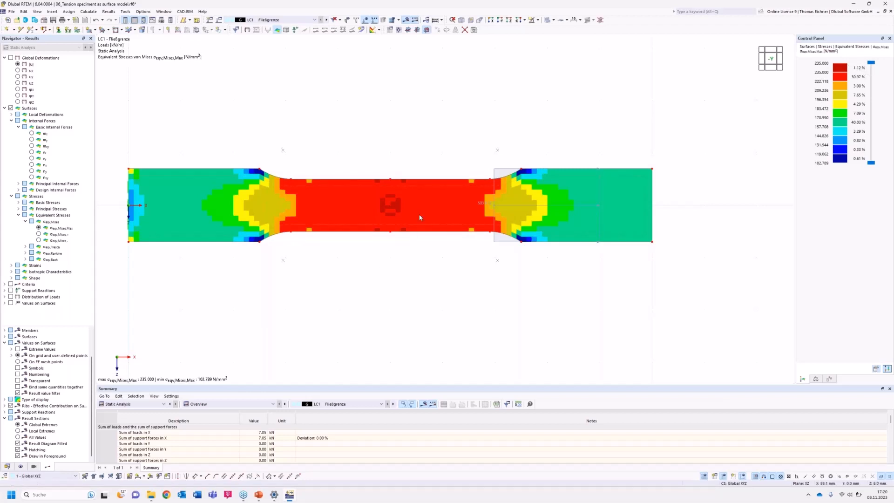
Examine the S235 material's stress-strain diagram and plastic modulus from the specimen surface, closing the dialogs without changes.
right_click(335, 212)
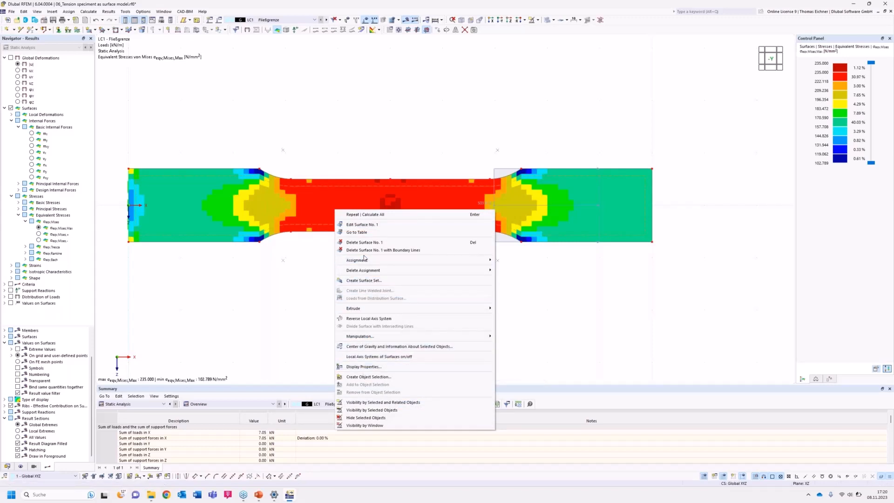
click(287, 283)
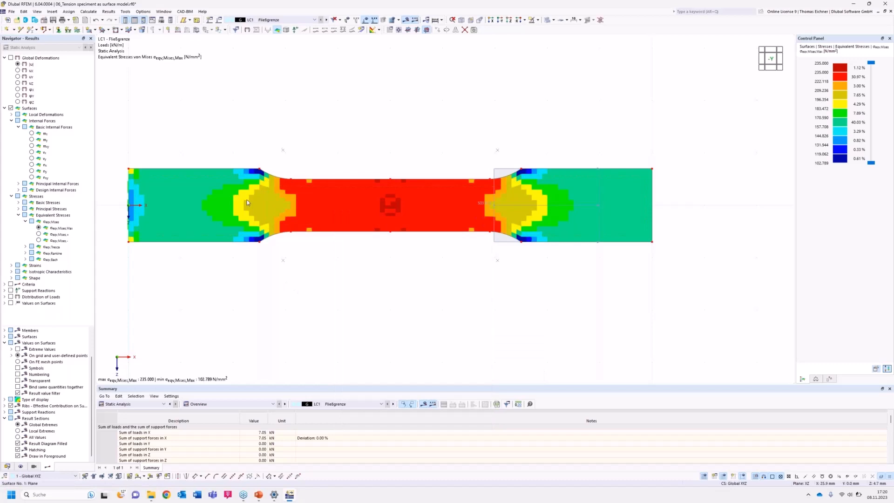
double_click(247, 203)
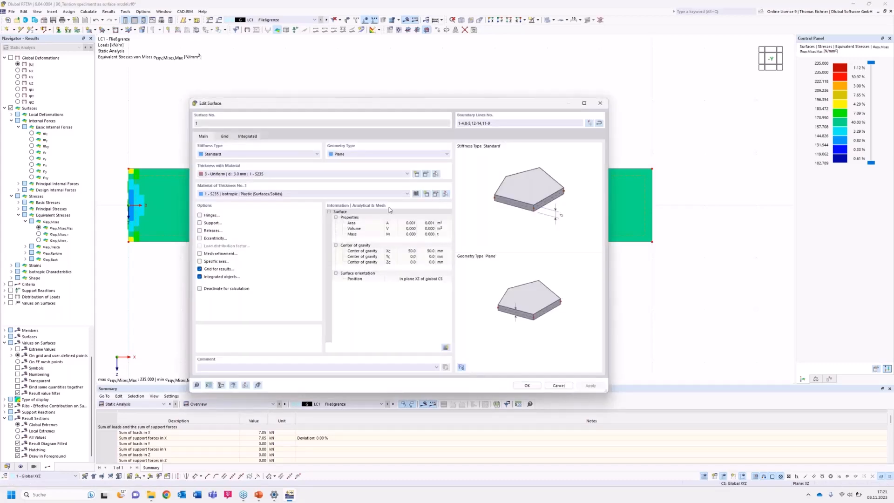
click(436, 194)
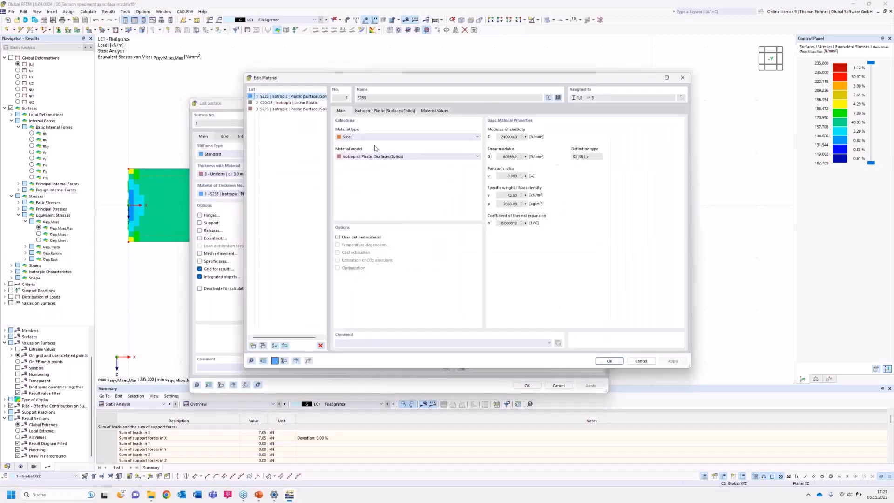
click(383, 112)
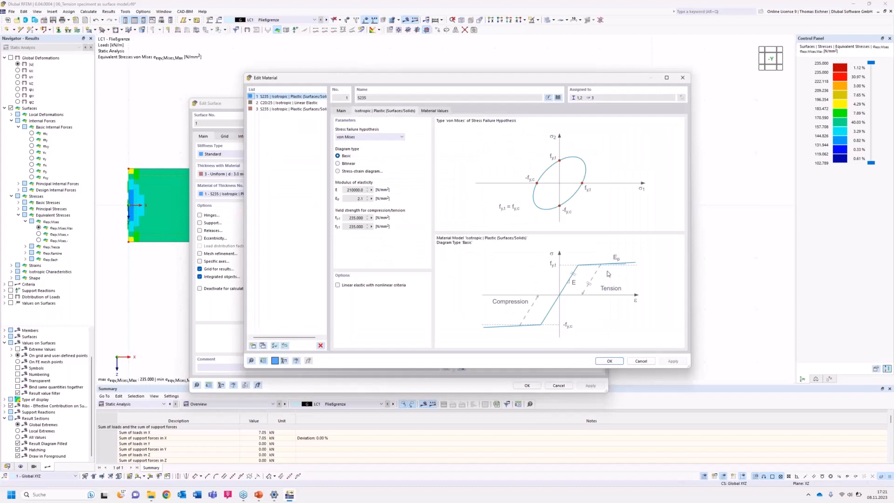
double_click(358, 199)
click(683, 78)
click(600, 104)
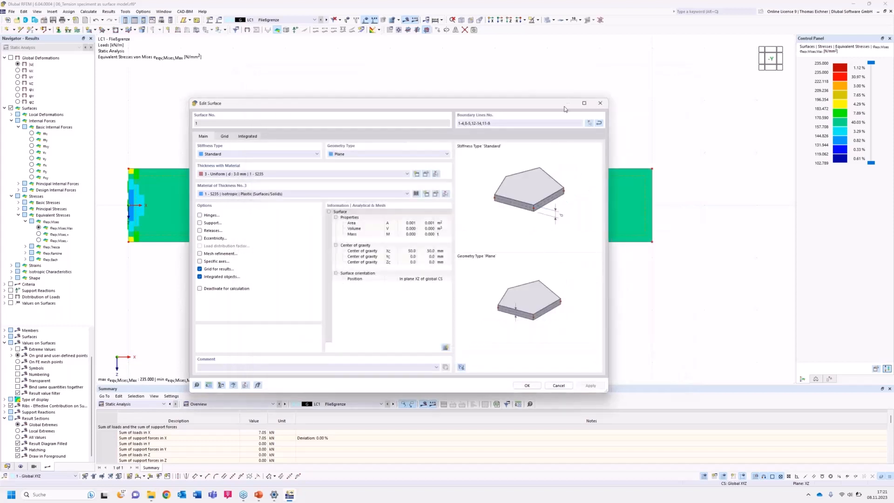
Display the total global deformations |u| for LC1, then for LC2 - Fließen mit Verfestigung.
click(296, 19)
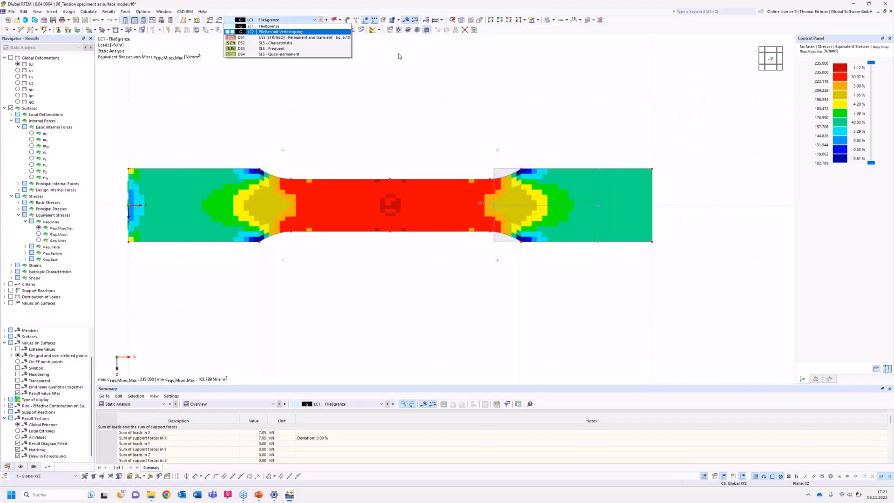
click(505, 76)
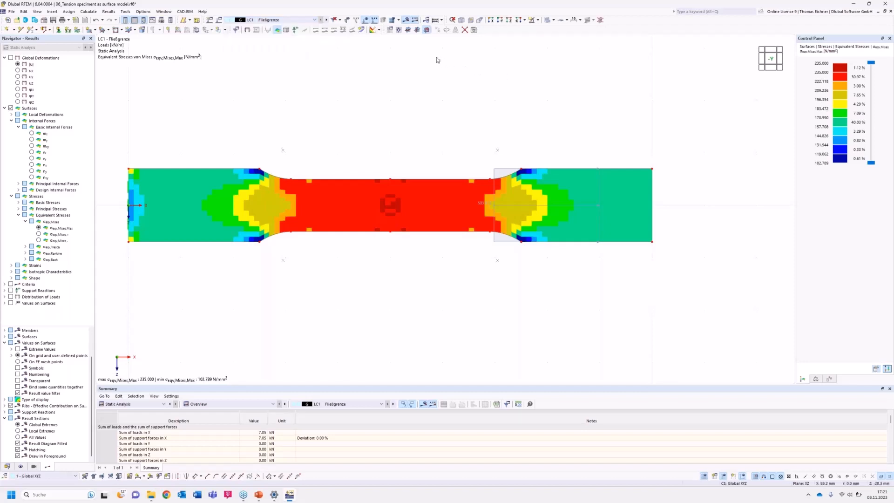
click(18, 64)
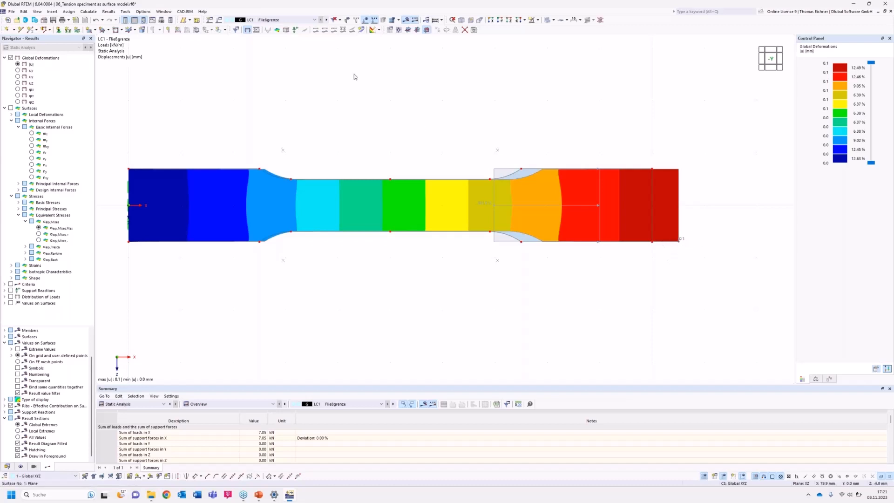
click(275, 20)
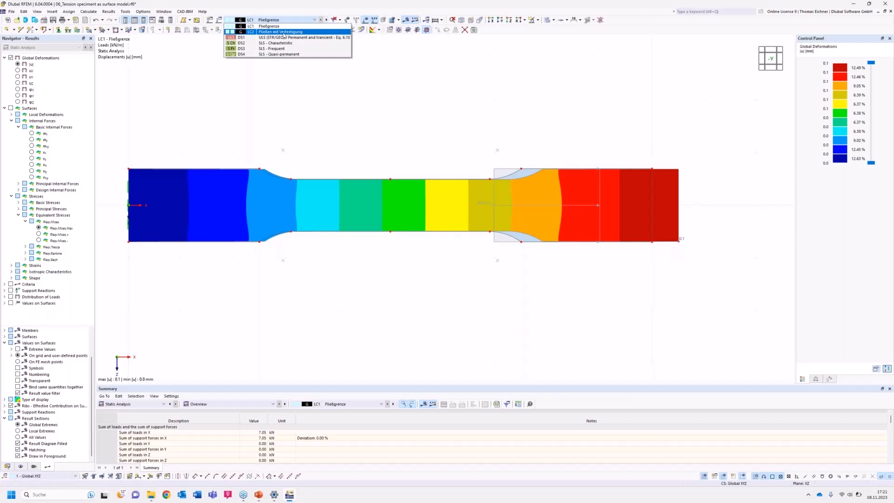
click(282, 33)
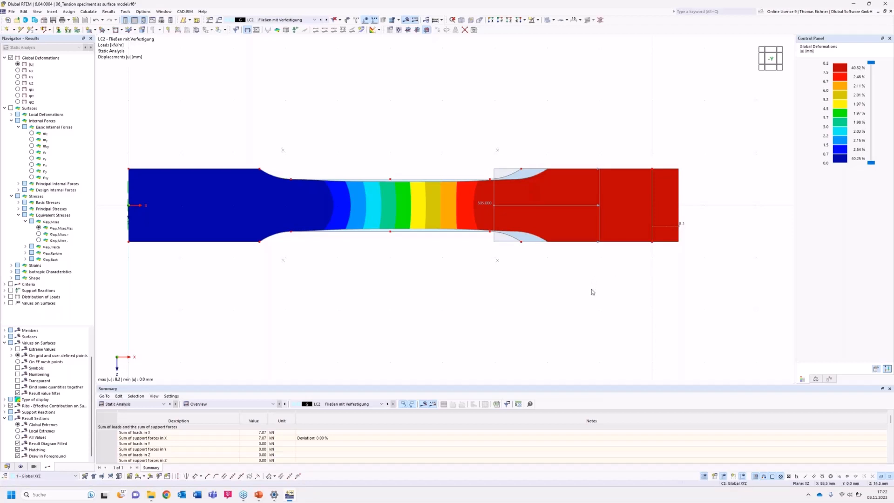
Animate the LC2 deformations and toggle the deformation display off and back on.
click(256, 30)
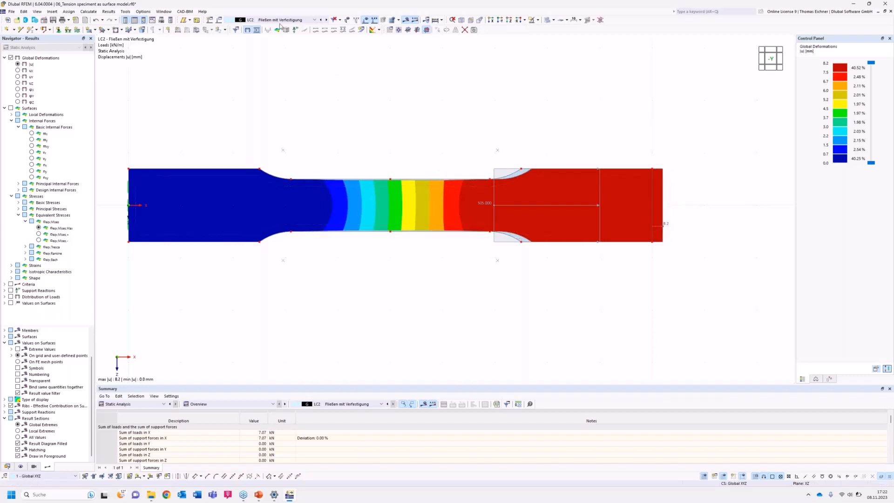
click(249, 30)
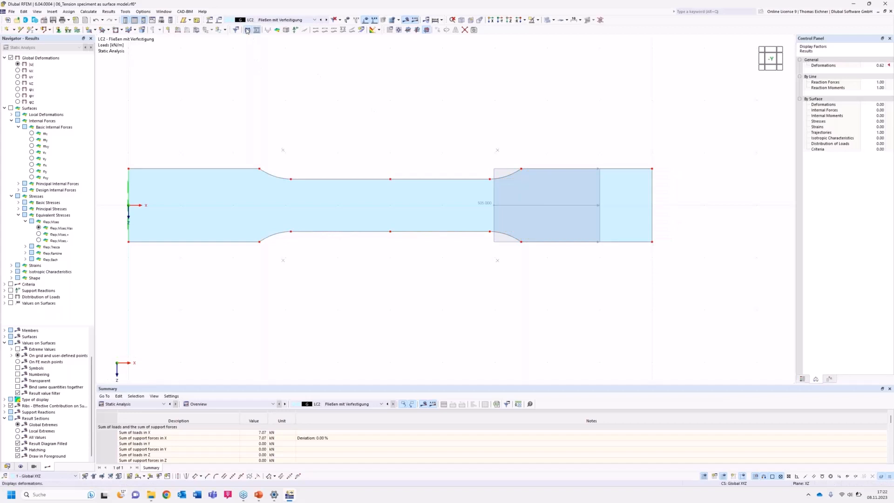
click(248, 30)
click(257, 31)
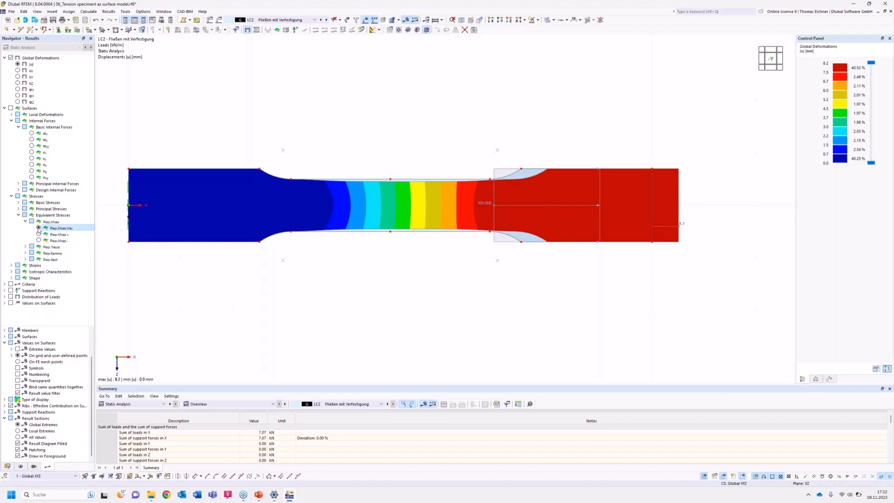
Display the maximum von Mises equivalent stresses for LC2 and switch to the presentation slides.
click(58, 228)
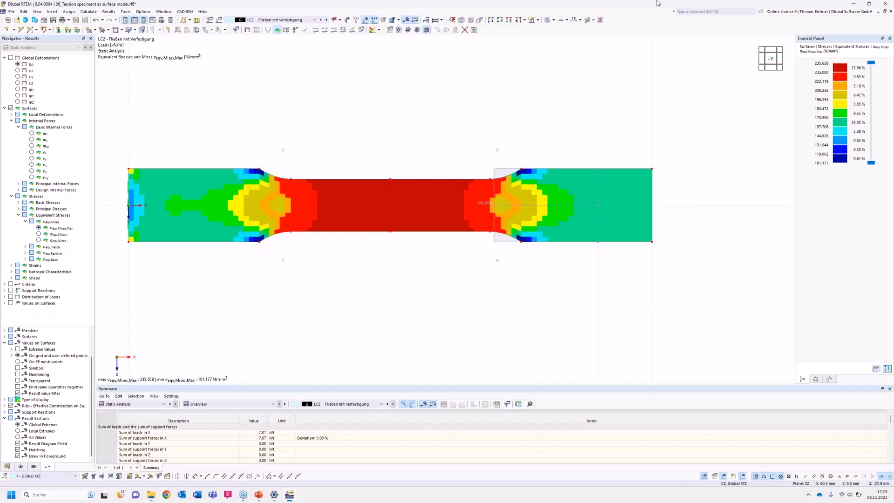
click(854, 4)
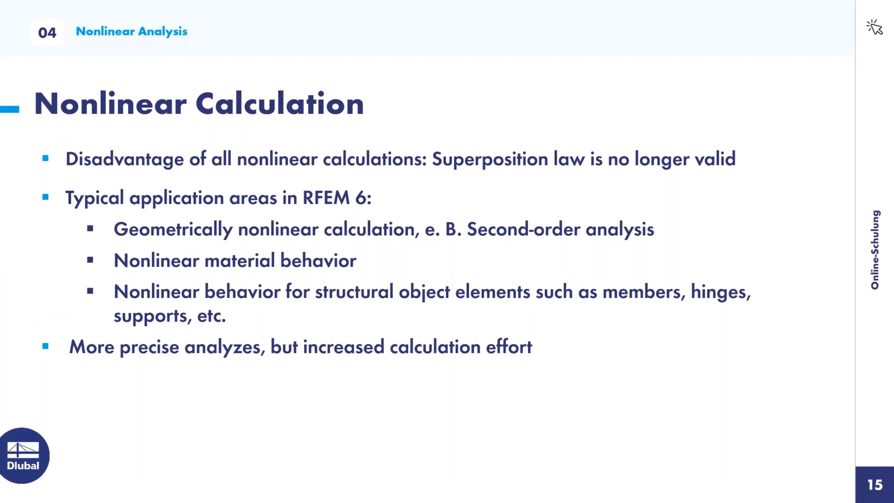
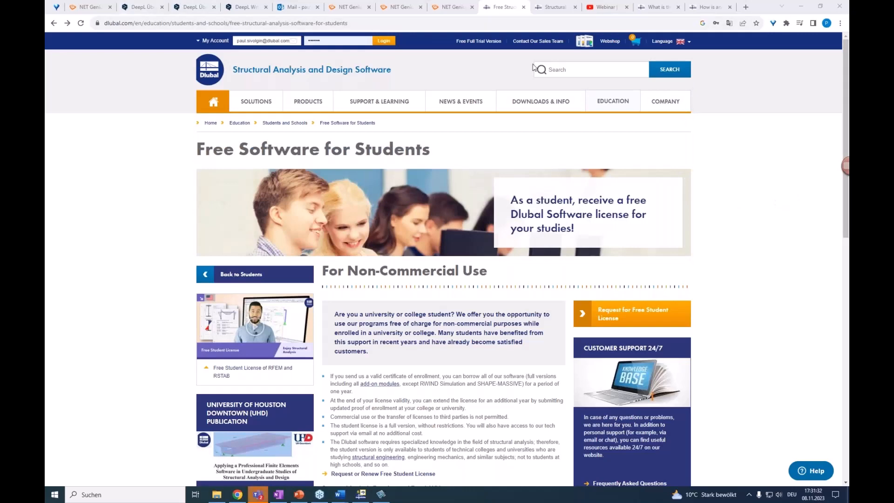
Open the Dlubal website's Free Software for Students page and review its license conditions and the site's support, learning and education offerings.
mouse_move(608, 106)
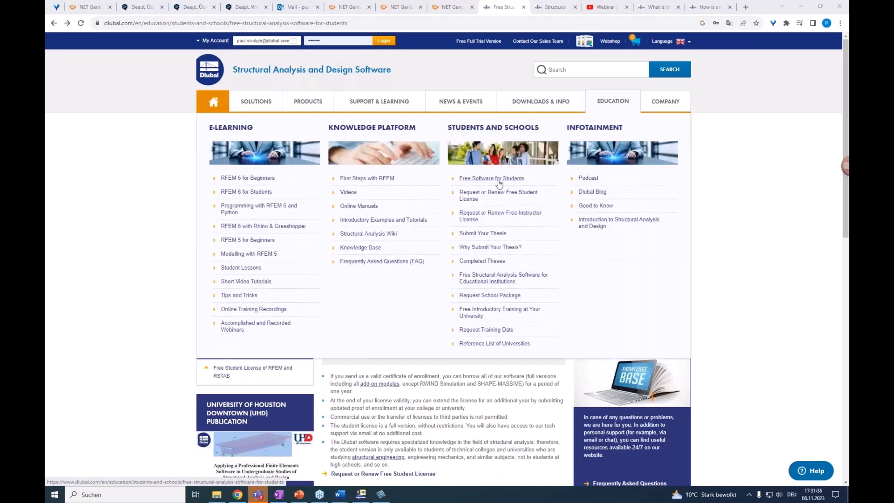
click(498, 177)
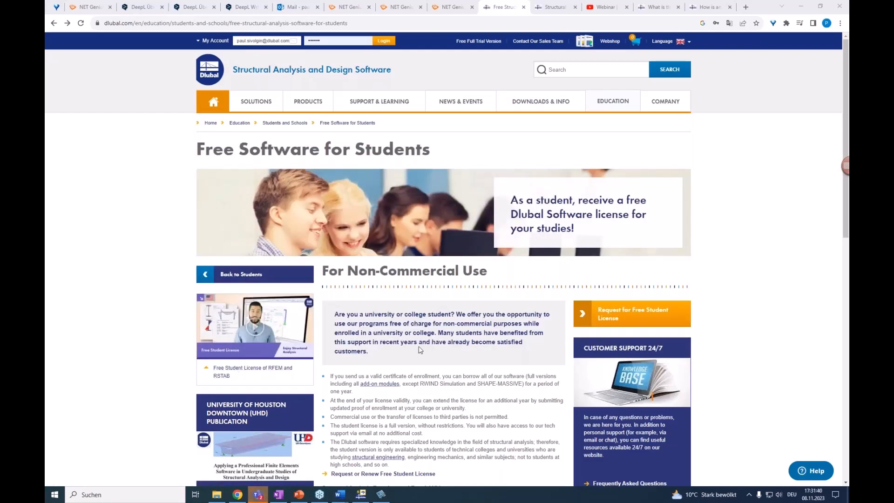
scroll(420, 350, down, 1)
scroll(421, 350, down, 1)
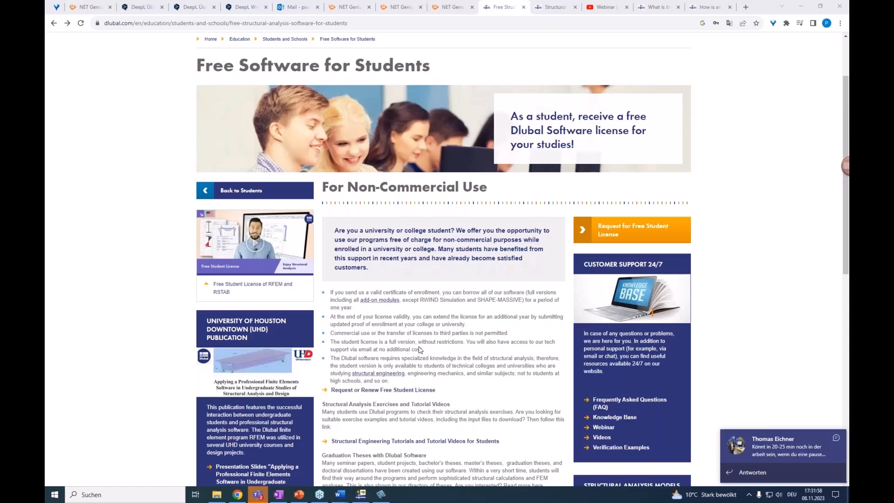
scroll(400, 233, up, 2)
mouse_move(371, 102)
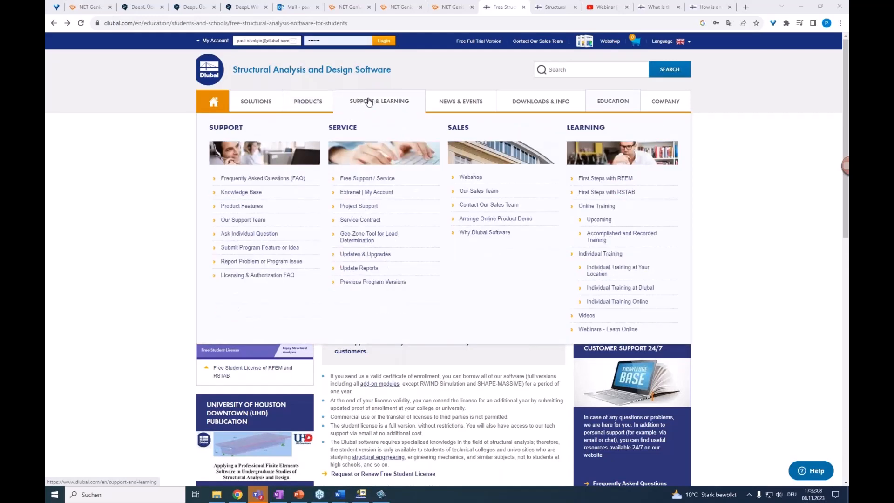
mouse_move(603, 101)
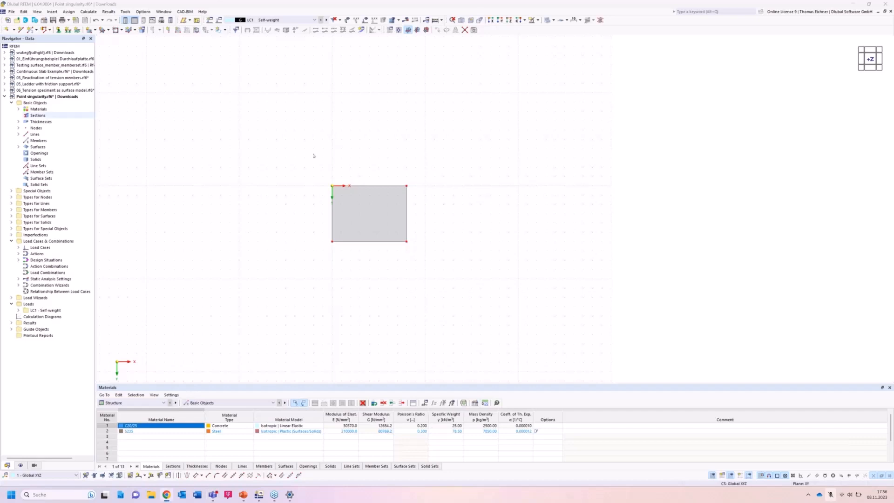
scroll(488, 223, down, 1)
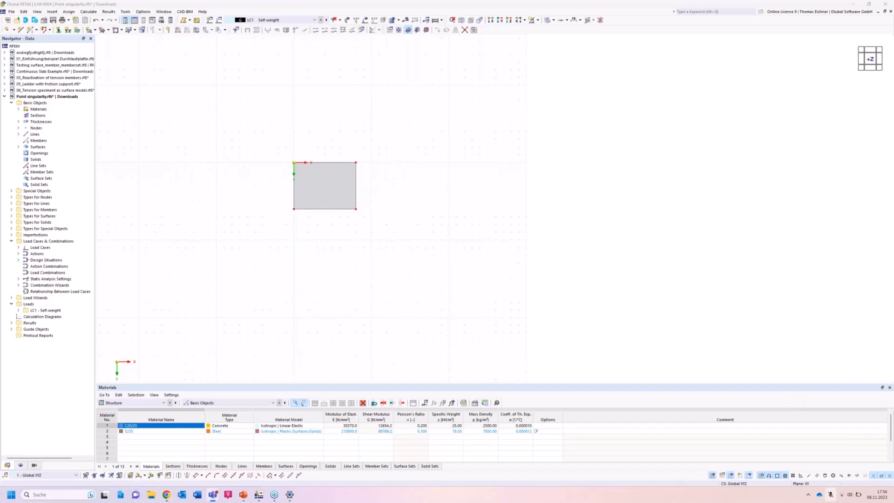
click(335, 102)
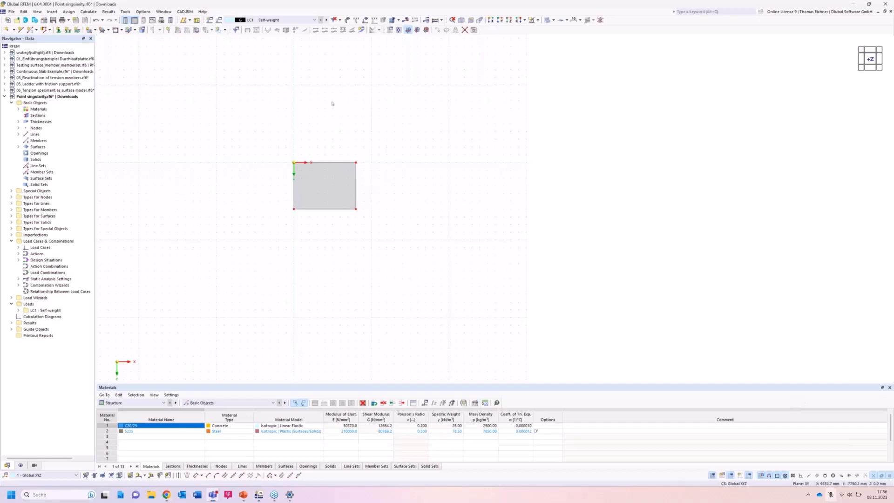
middle_drag(239, 120, 247, 127)
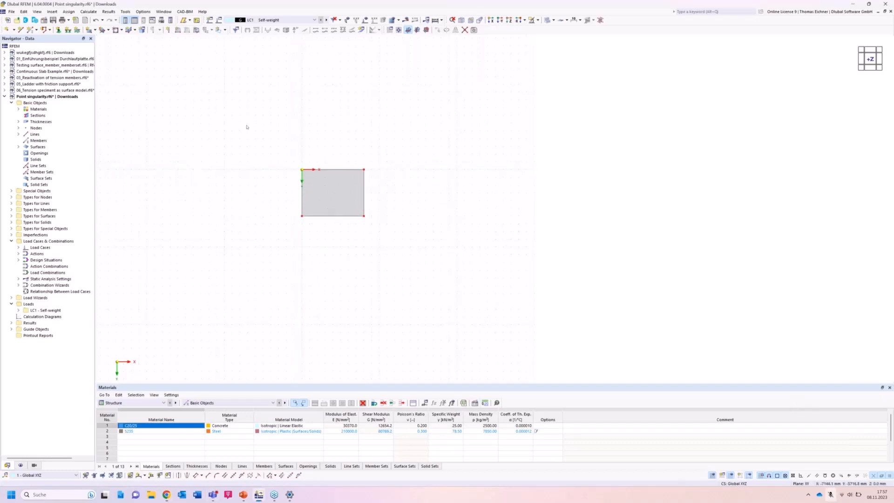
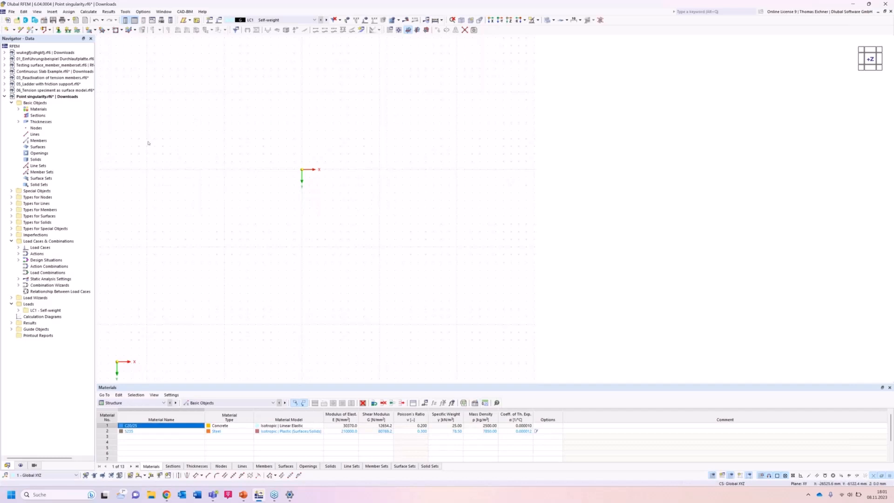
Delete all basic objects from the Point singularity model and accept the deletion.
right_click(36, 102)
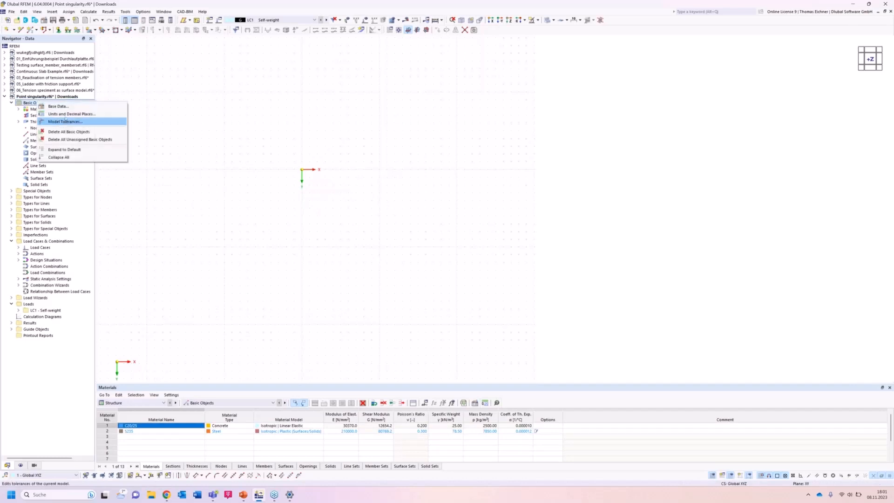
click(68, 132)
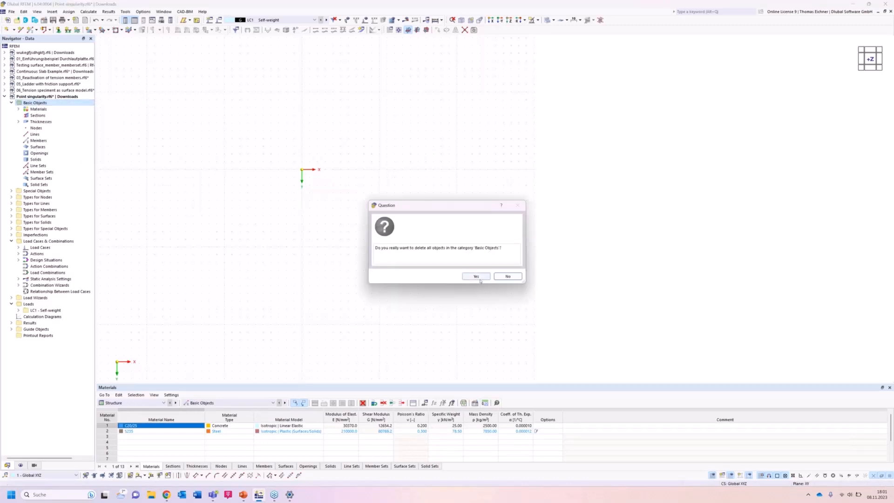
click(480, 280)
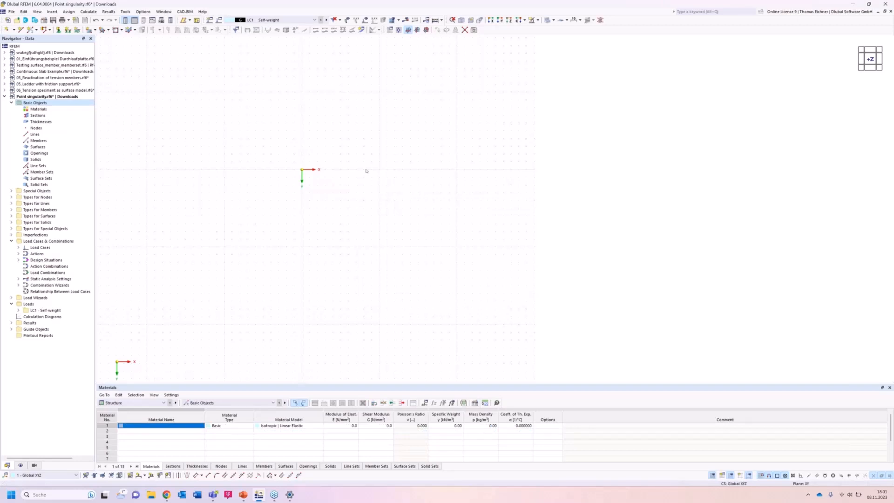
Create a new concrete material C30/37 according to DIN EN 1992-1-1/NA/A1:2015-12 with the isotropic linear elastic model.
right_click(37, 110)
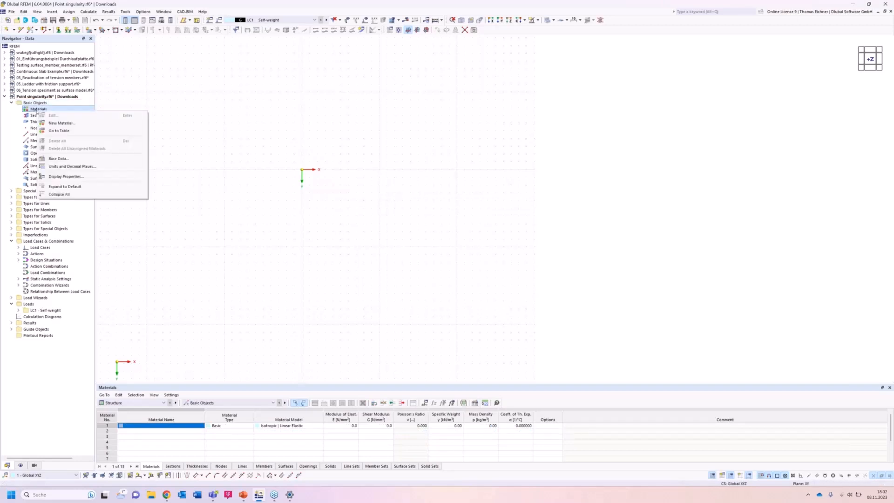
click(36, 116)
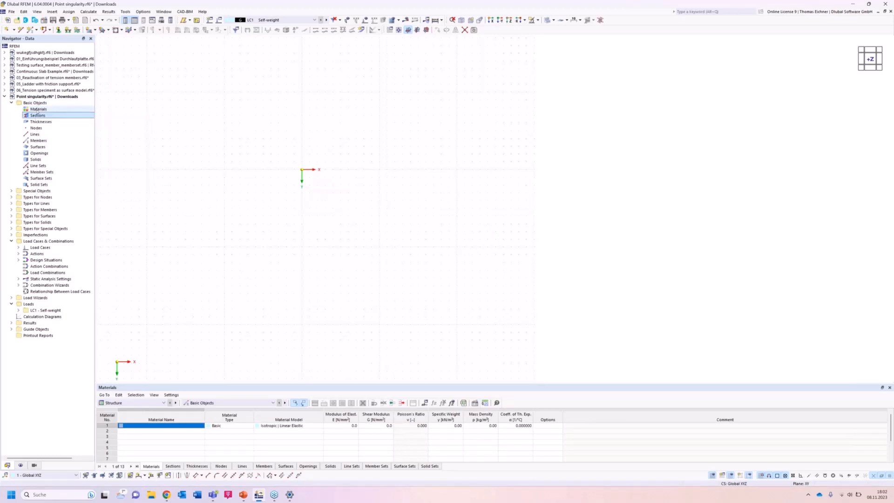
click(37, 110)
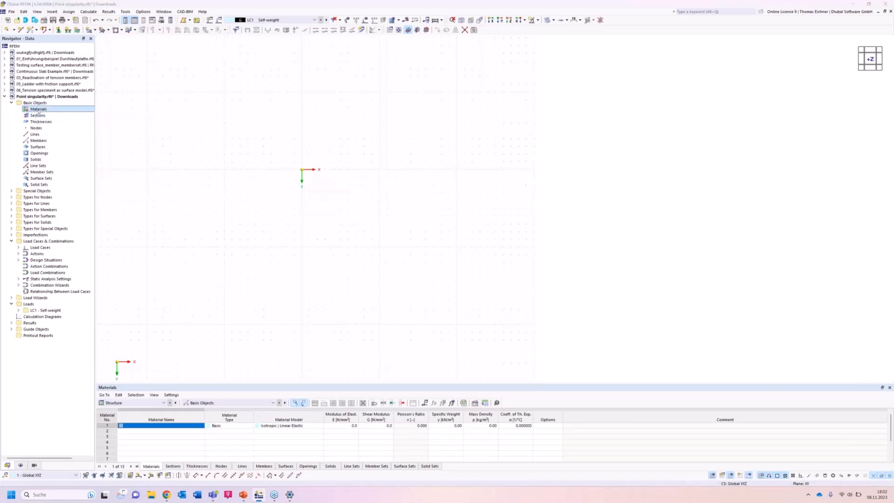
double_click(39, 110)
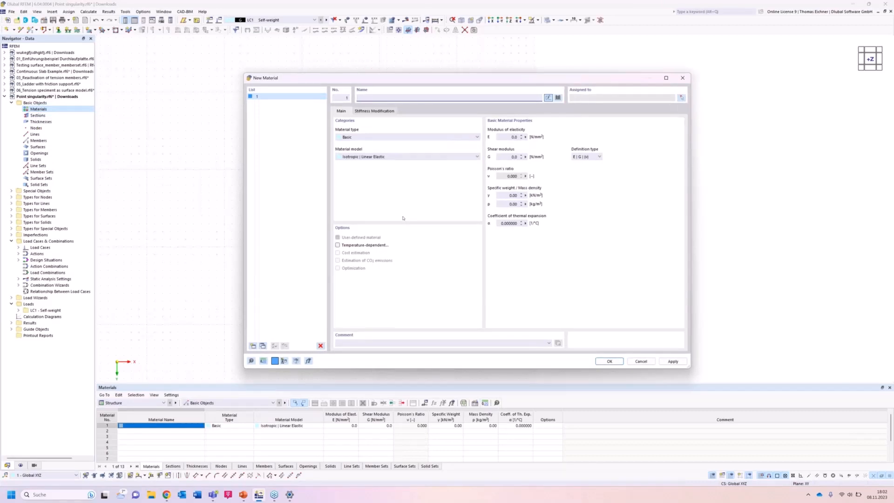
text(C3)
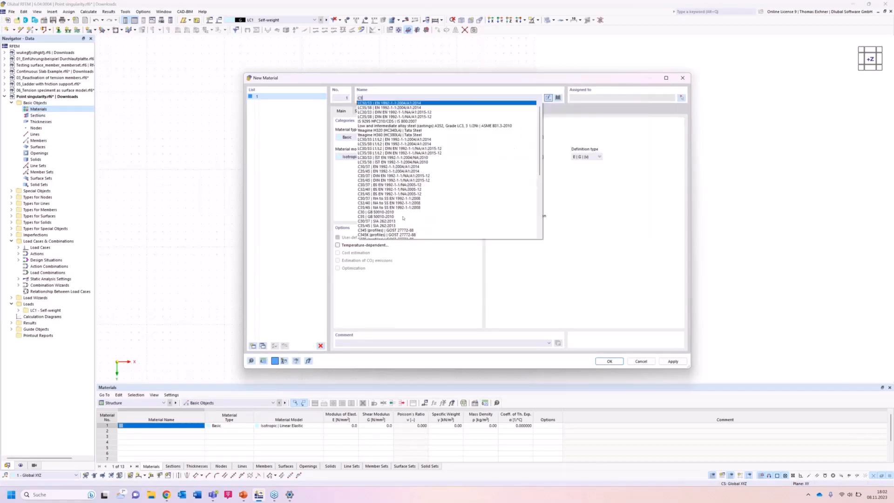
text(0/37)
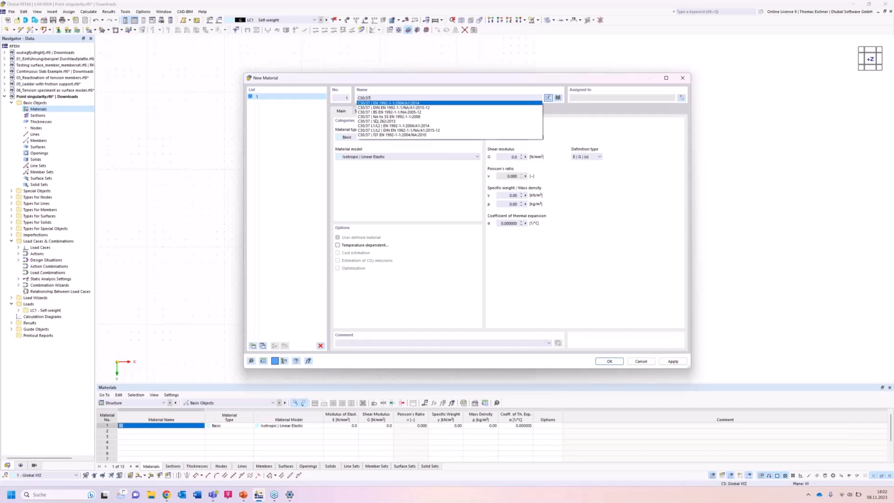
click(383, 107)
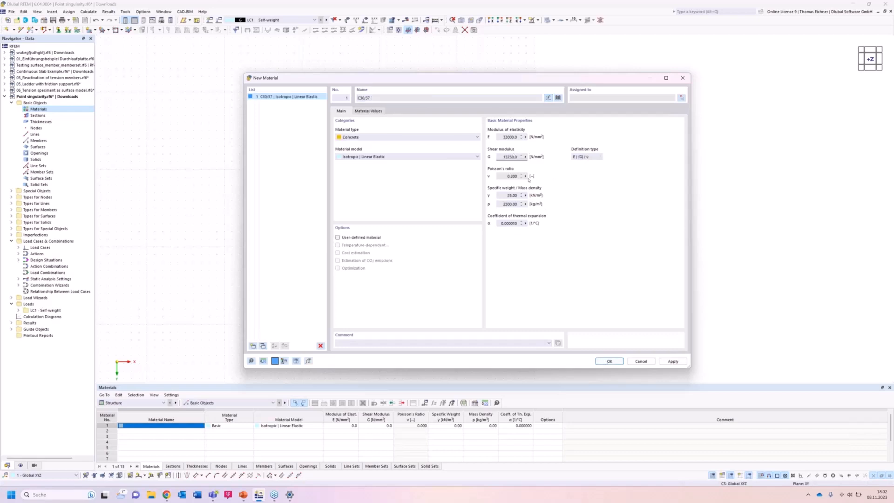
click(514, 176)
click(609, 361)
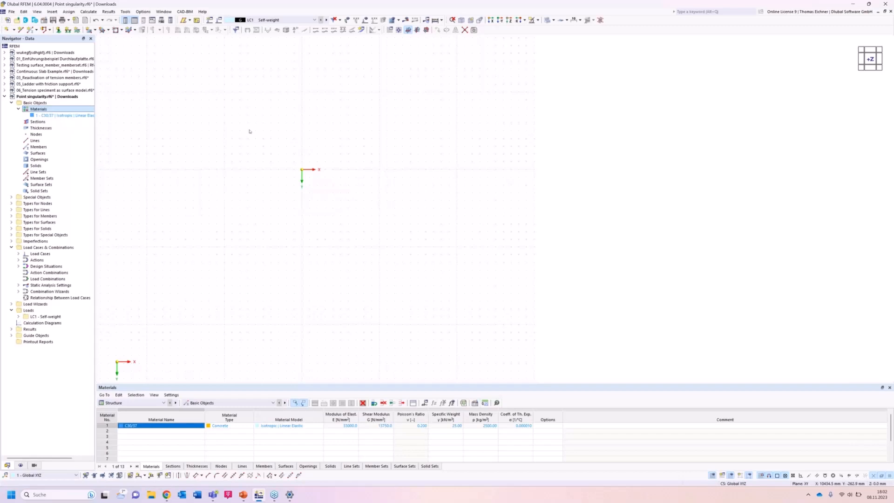
Create a uniform thickness of 300 mm using the C30/37 material and show its entry in the model tree.
click(43, 129)
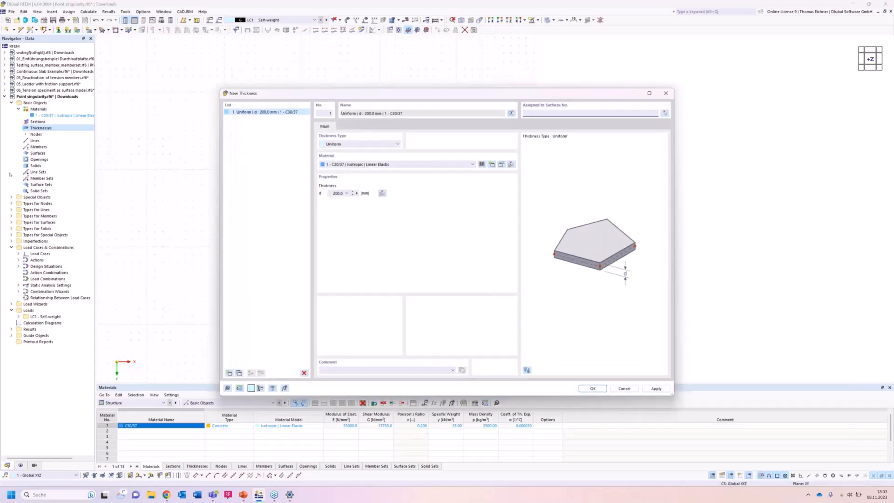
double_click(329, 194)
text(300)
click(593, 389)
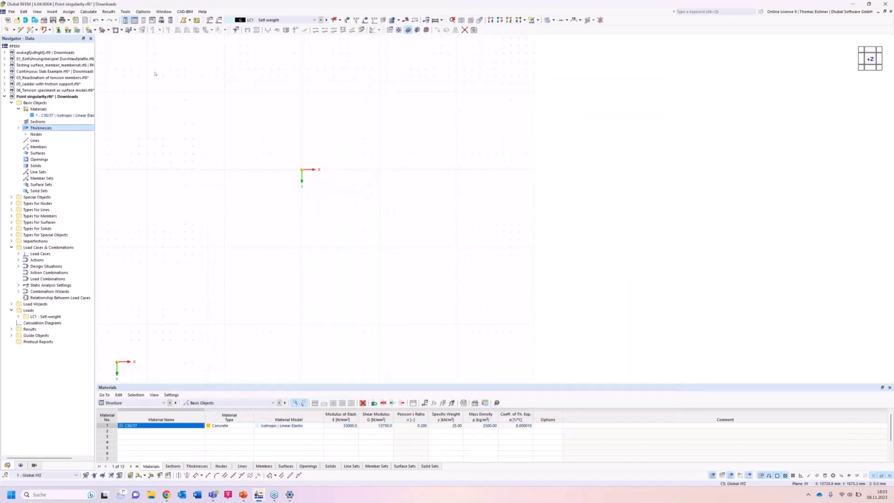
click(18, 127)
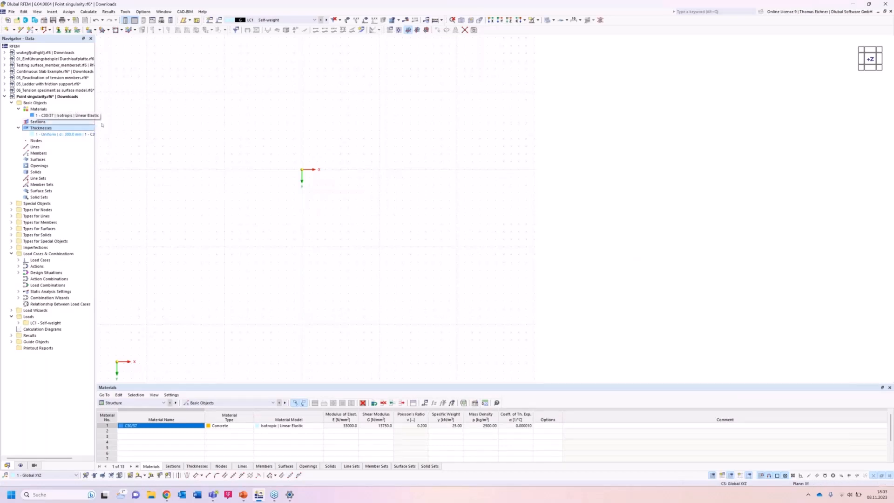
right_click(74, 135)
click(163, 125)
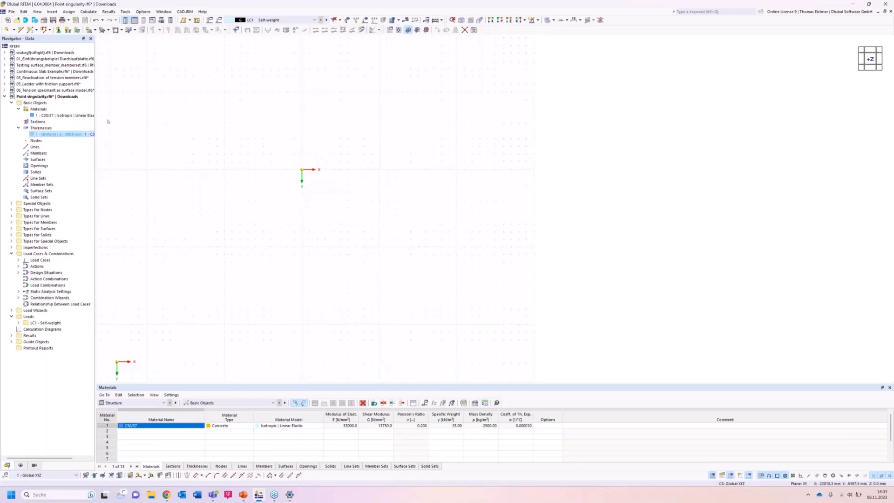
Draw a rectangular surface with the 300 mm thickness from the origin to X 8000 mm, Y 6000 mm.
click(89, 30)
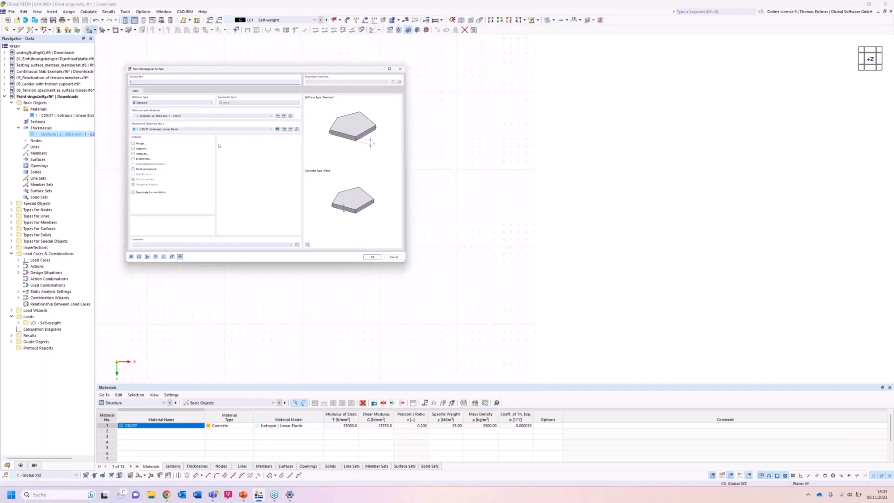
click(372, 259)
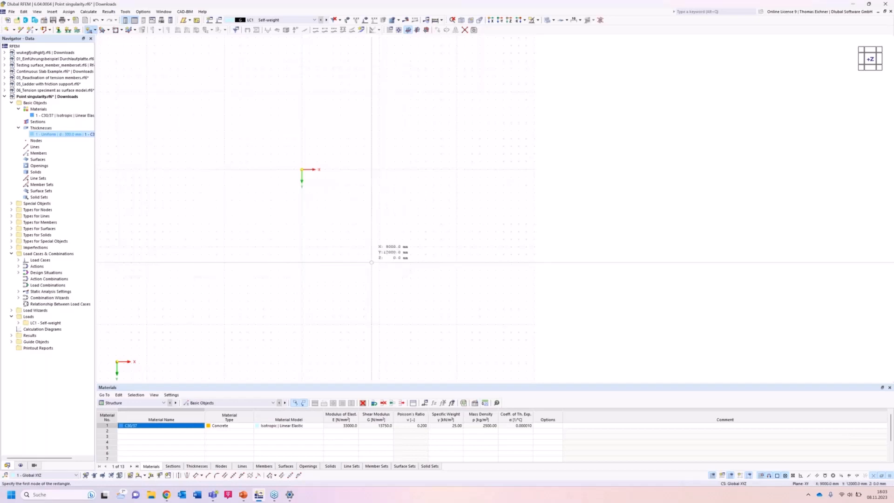
click(302, 169)
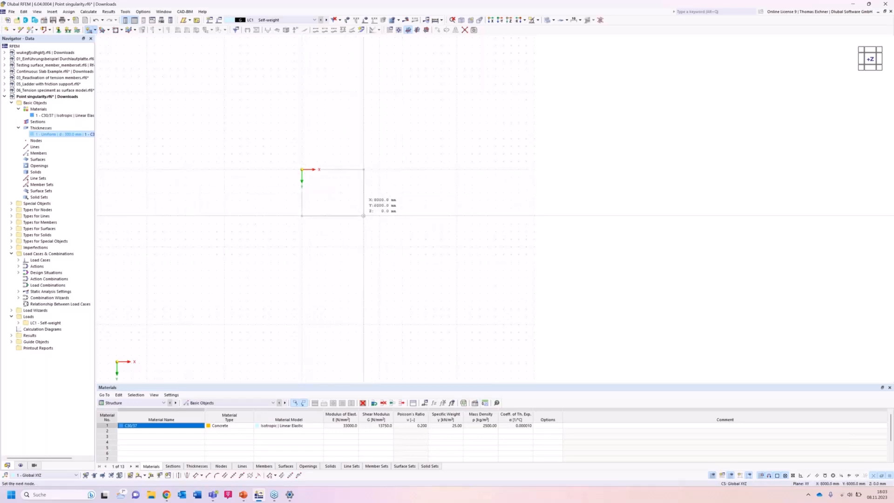
click(364, 216)
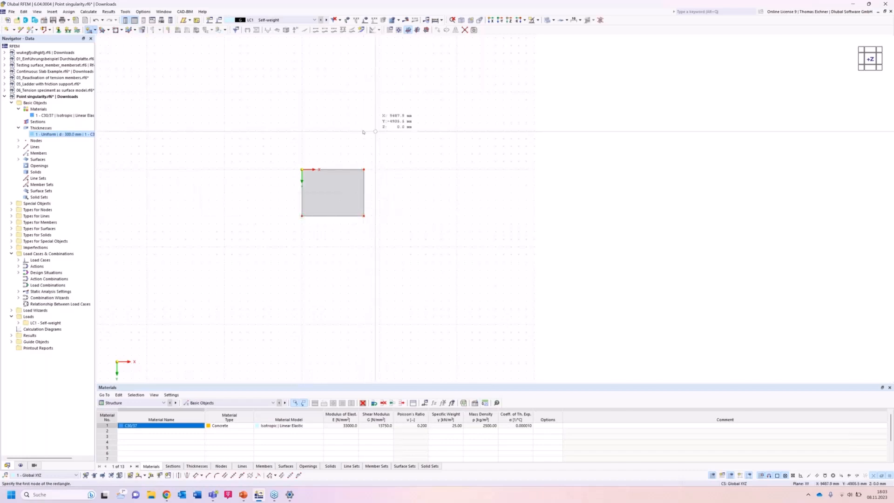
key(Escape)
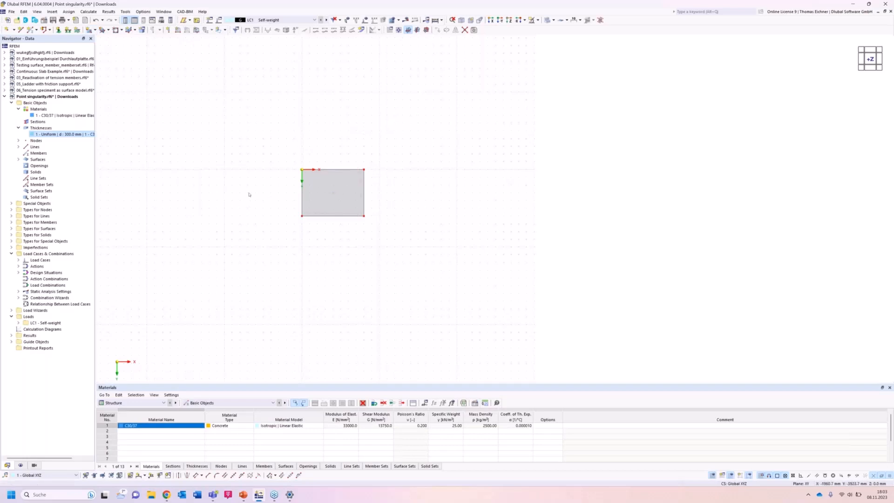
Place a node at the centre of the slab at X 4000 mm, Y 3000 mm.
scroll(238, 197, up, 3)
scroll(256, 199, up, 3)
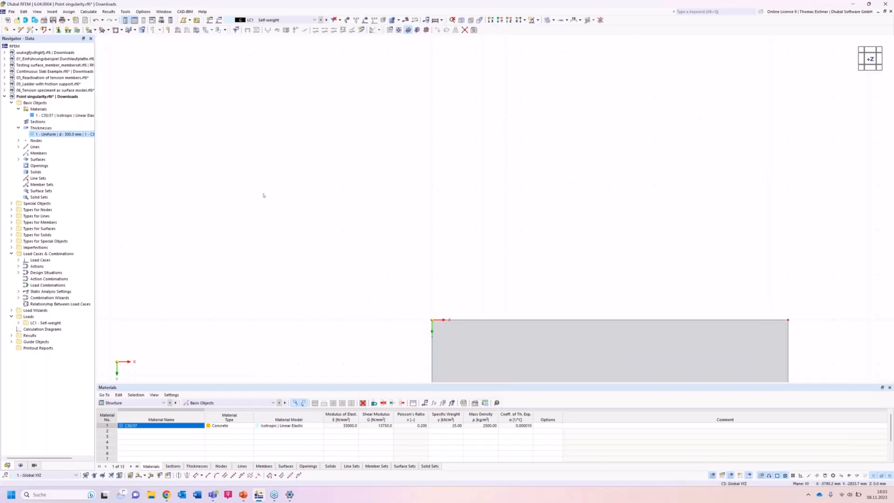
key(F8)
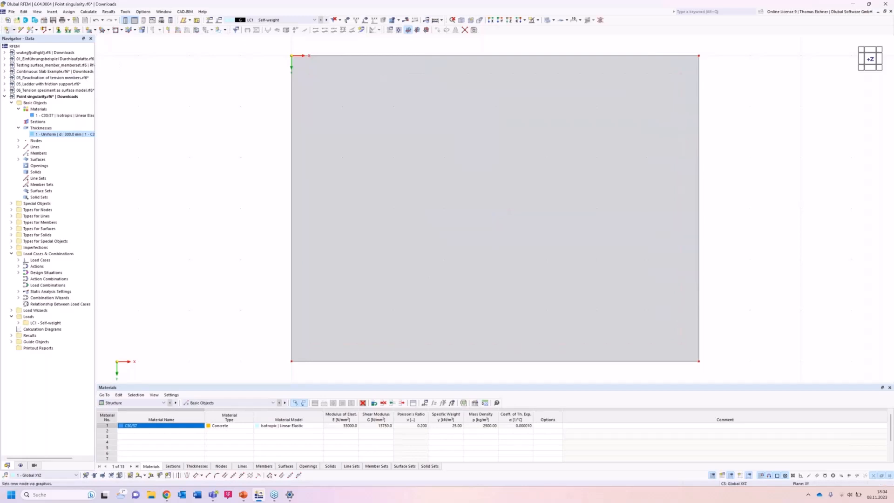
click(6, 31)
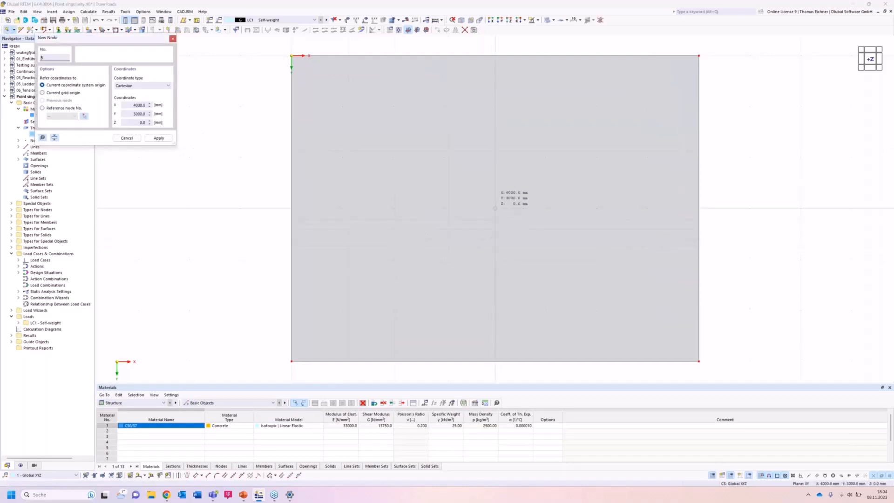
click(495, 208)
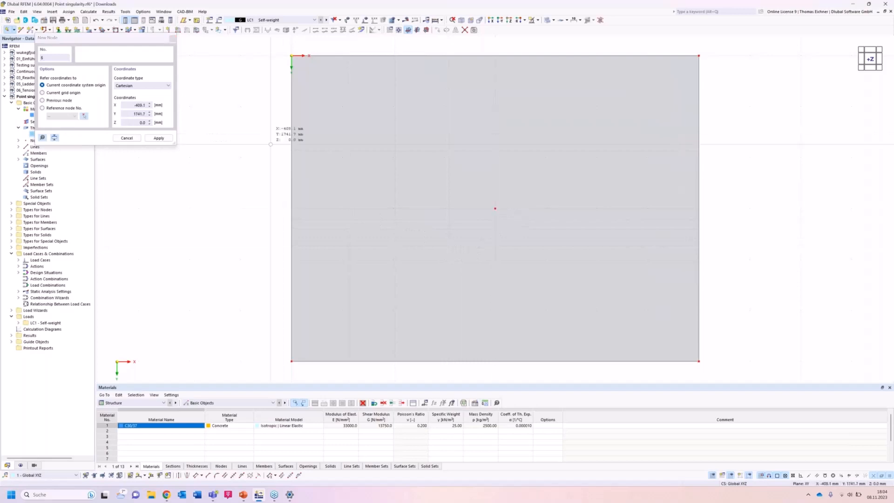
key(Escape)
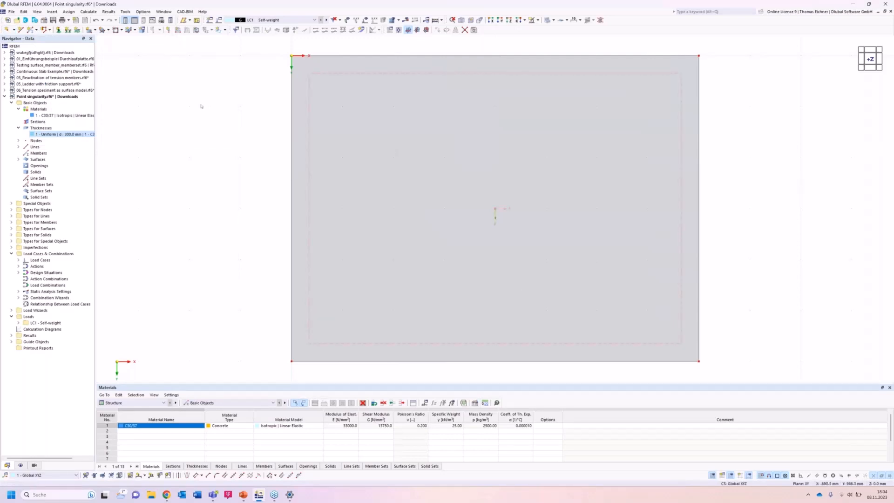
Apply a 100 kN nodal force in global Z to the slab's centre node in load case LC1.
click(168, 29)
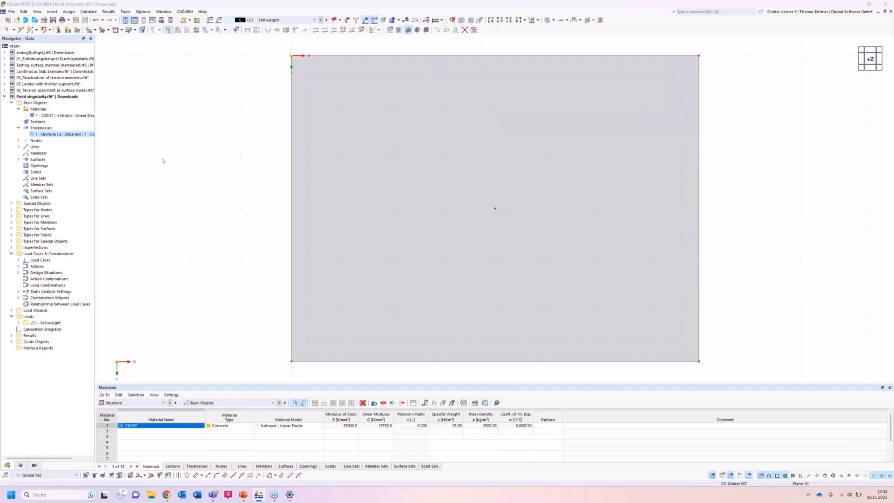
drag(451, 127, 338, 132)
key(Tab)
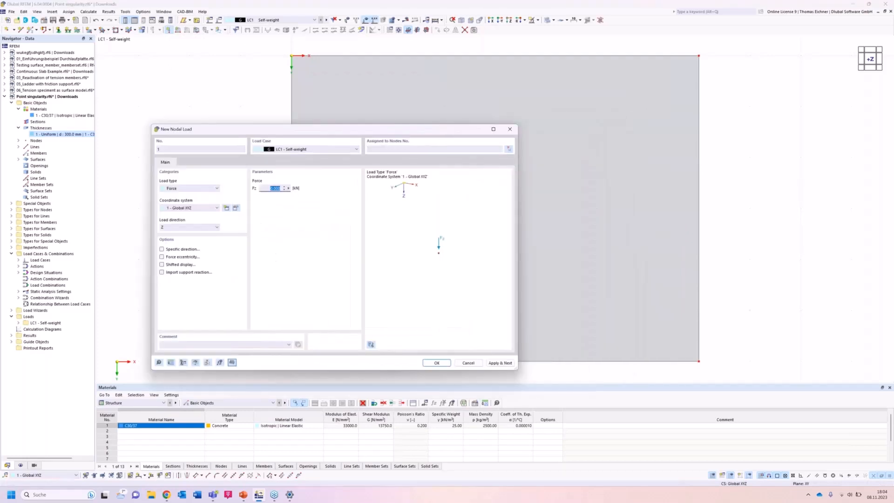
text(1)
click(441, 365)
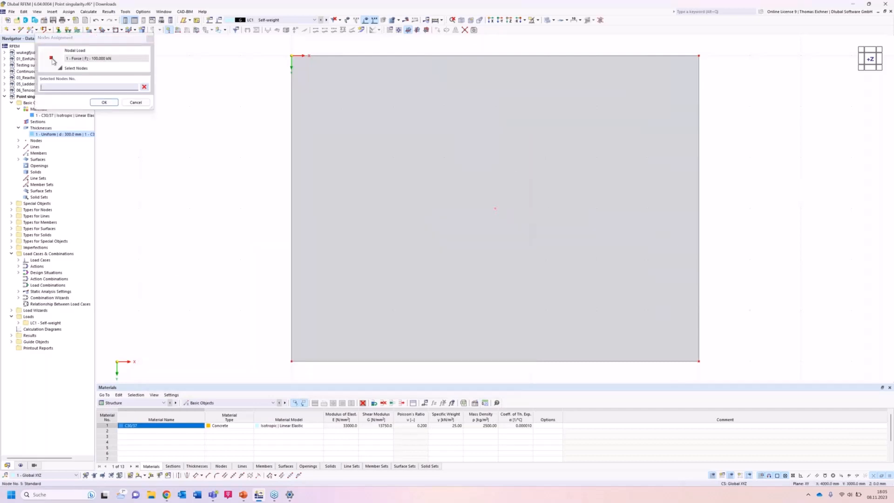
click(495, 208)
click(104, 102)
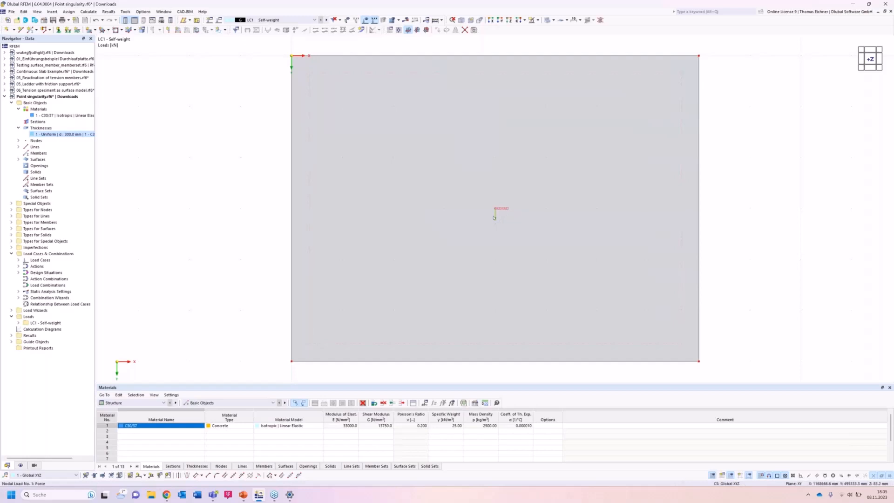
click(224, 30)
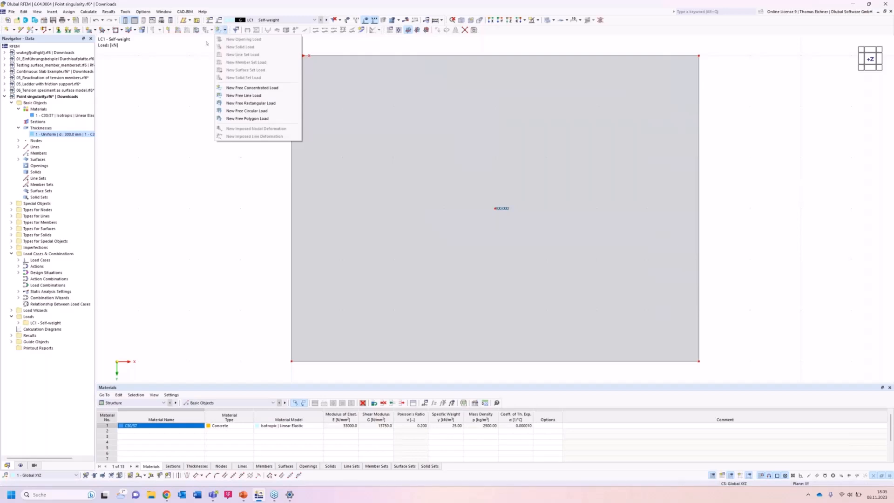
click(145, 116)
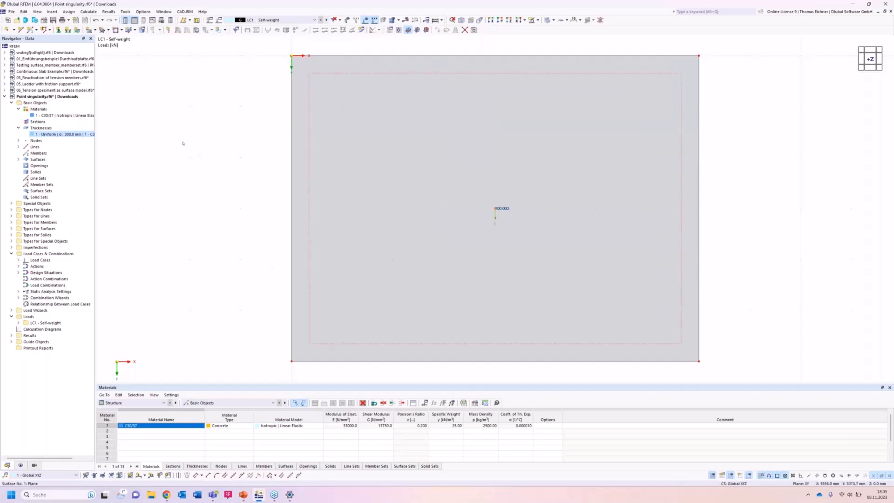
Assign the hinged line support to all four edges of the slab.
scroll(183, 143, down, 2)
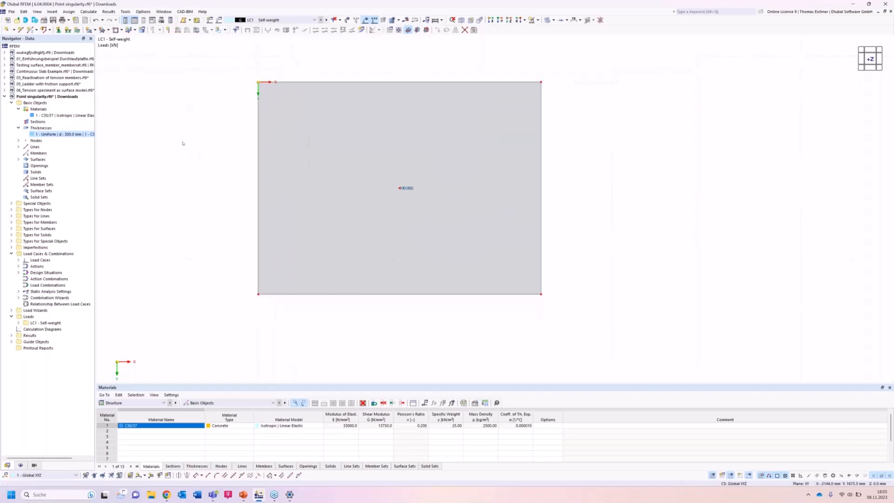
middle_drag(183, 143, 209, 157)
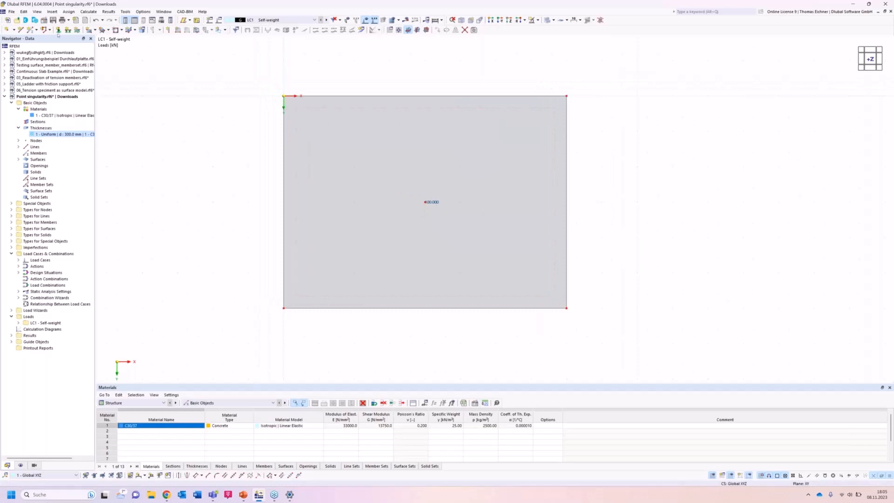
click(68, 30)
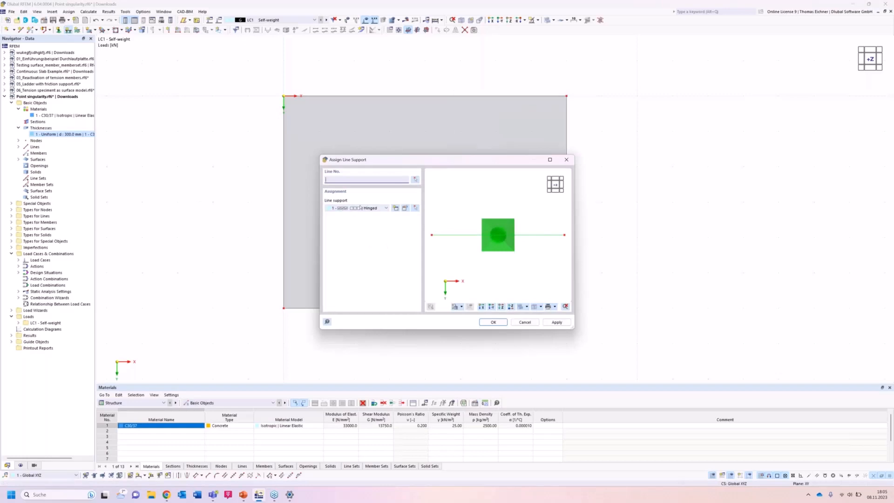
click(489, 323)
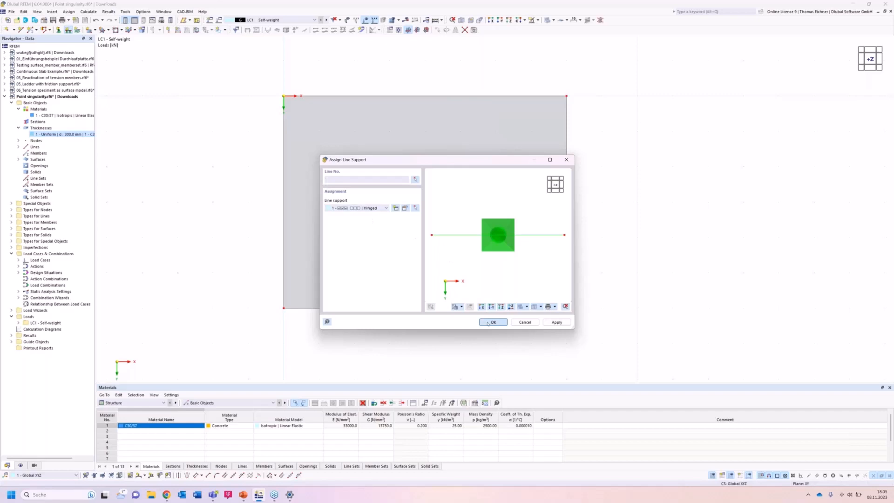
drag(232, 331, 598, 77)
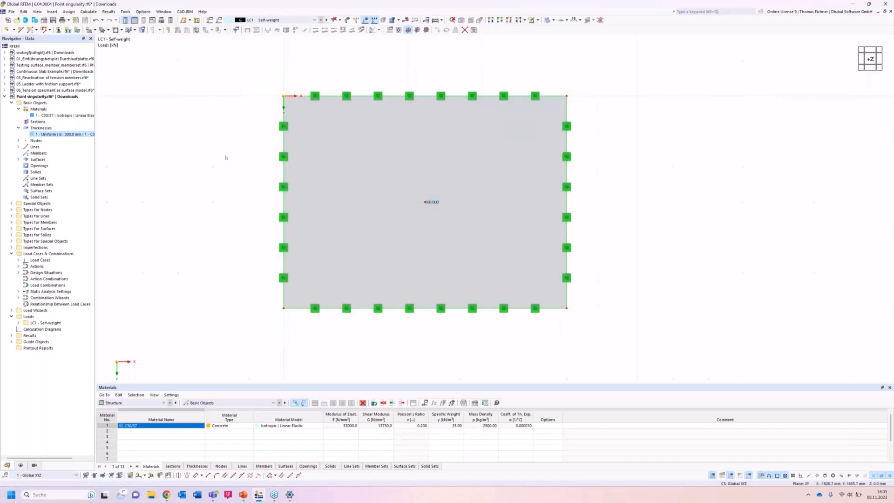
Try to copy the slab with its supports and load three times at a 10 mm displacement in X.
scroll(226, 158, down, 5)
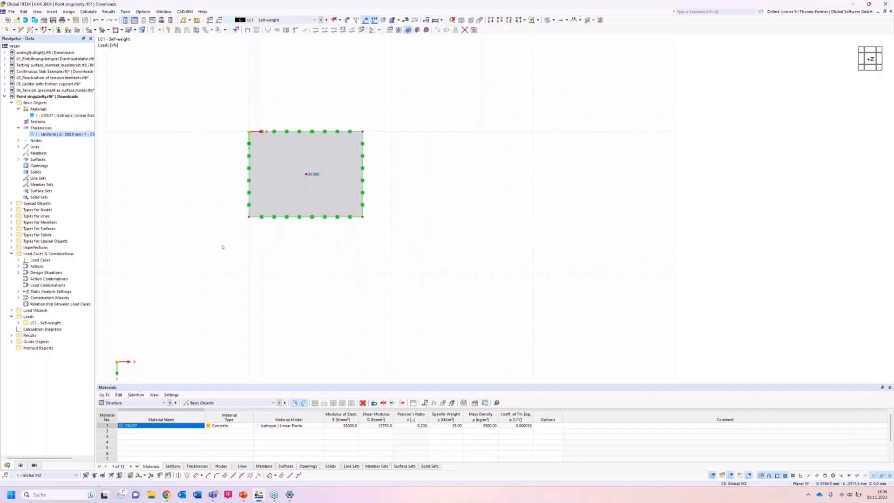
drag(209, 261, 439, 83)
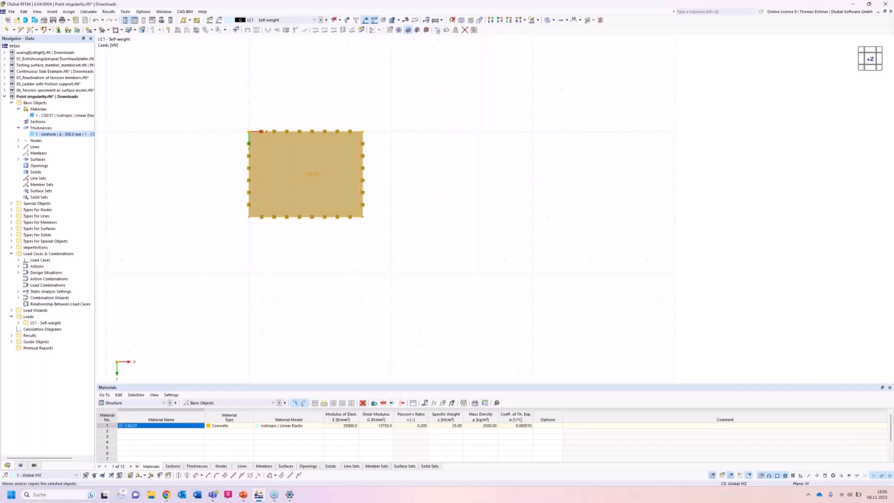
right_click(438, 31)
click(438, 30)
drag(399, 181, 358, 234)
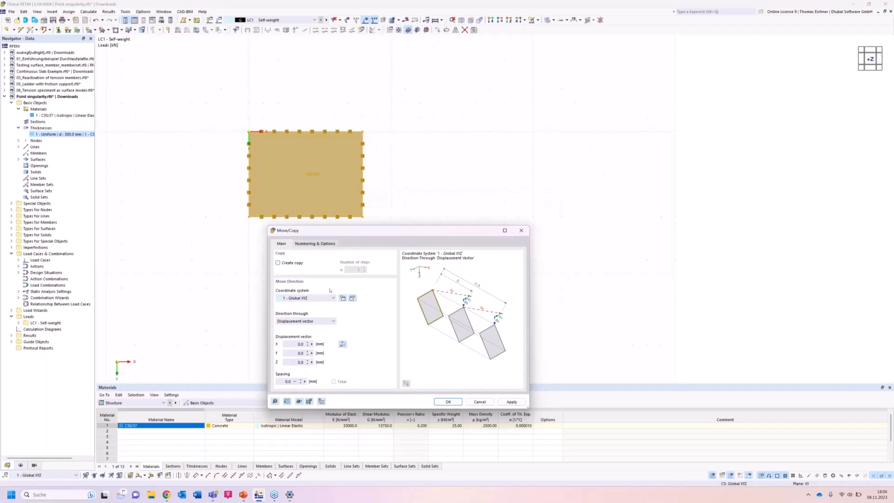
click(293, 343)
text(10)
click(301, 263)
click(358, 270)
text(3)
drag(418, 233, 375, 242)
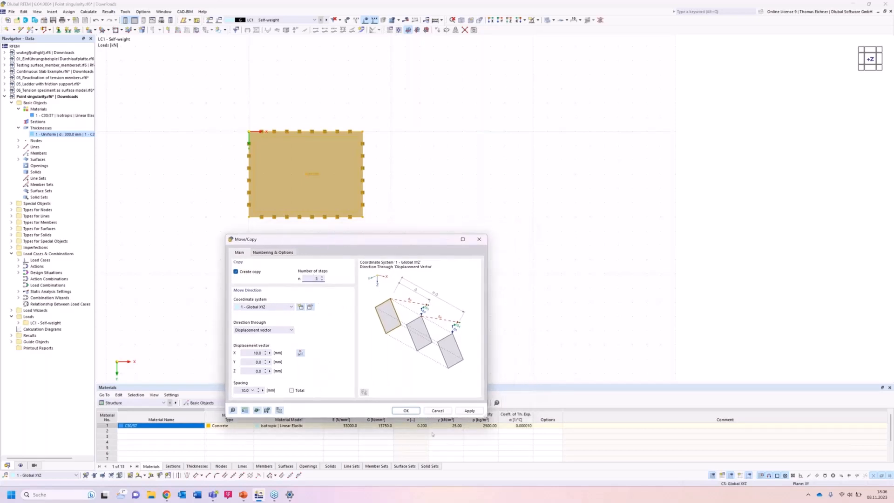
click(256, 353)
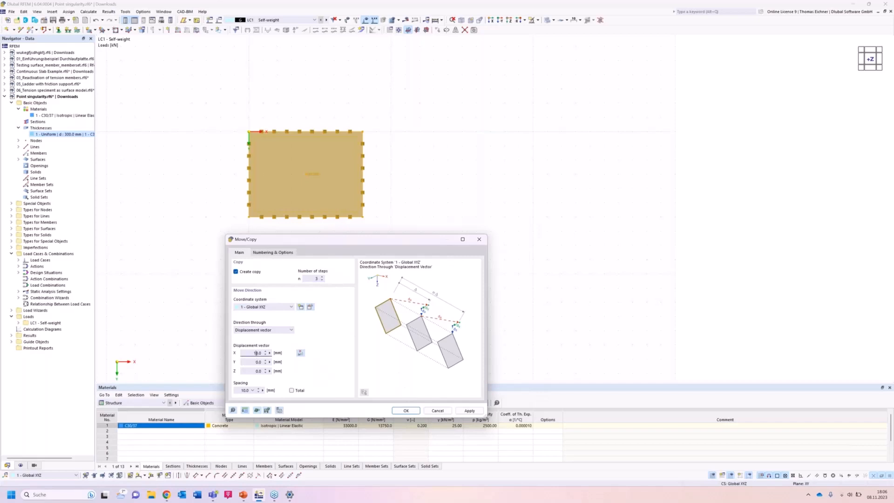
click(465, 412)
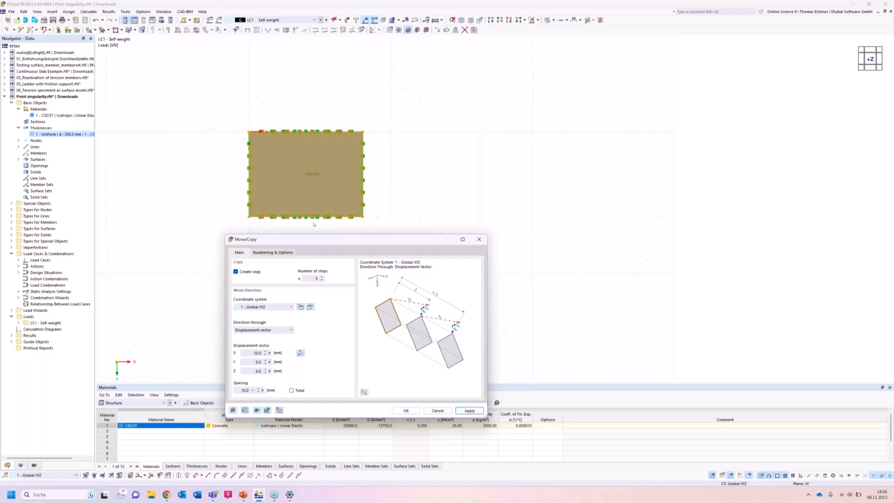
click(483, 240)
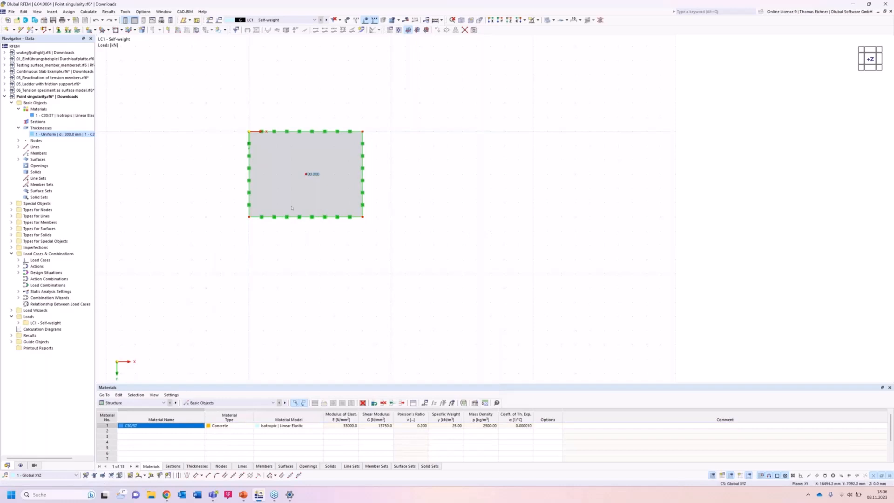
Select the complete slab for Move/Copy and change the model's length unit to metres.
drag(438, 125, 219, 243)
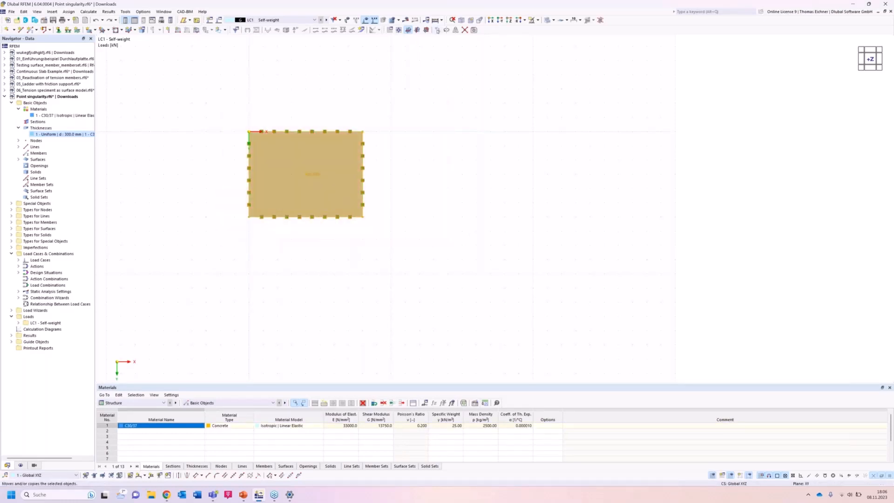
click(437, 30)
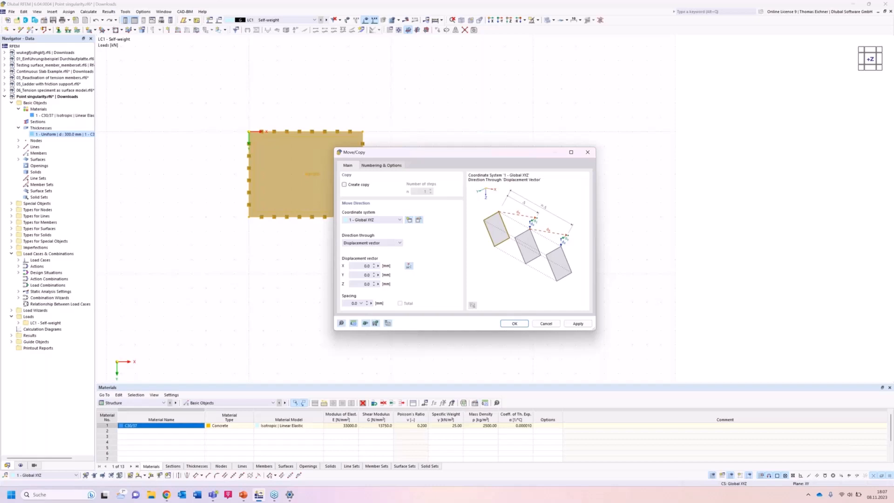
click(387, 269)
click(362, 266)
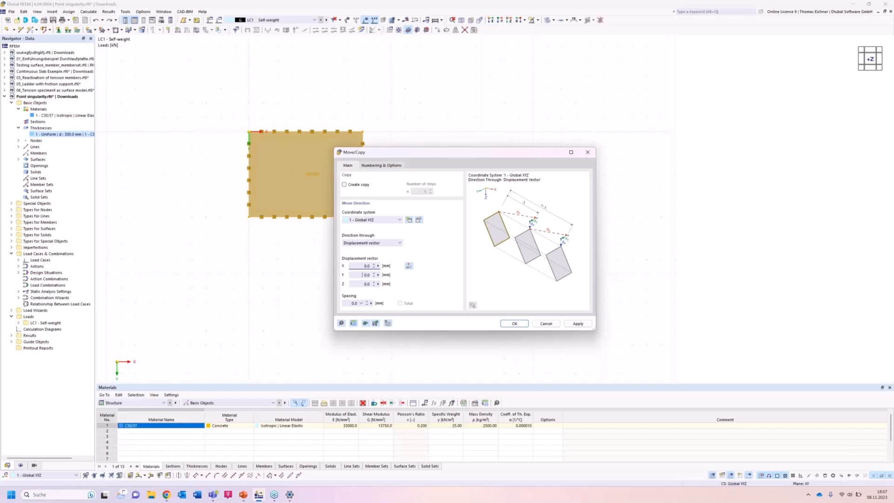
click(354, 324)
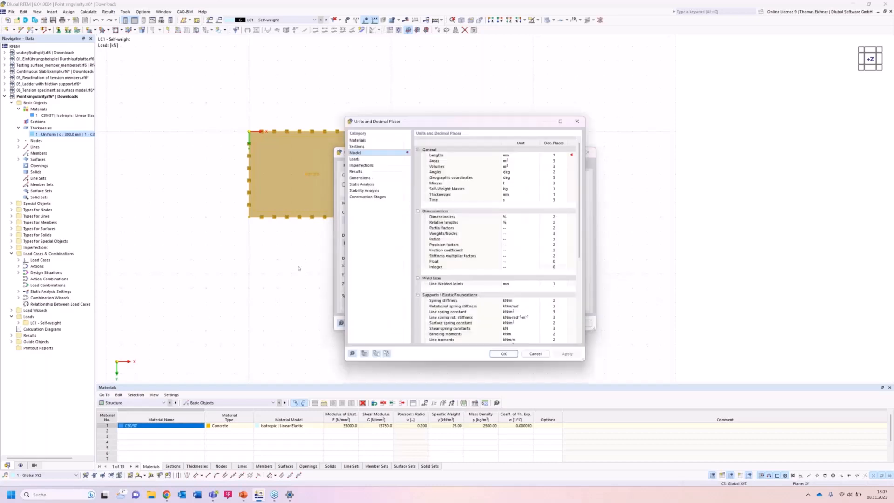
drag(470, 127, 190, 140)
click(255, 173)
click(256, 173)
click(245, 189)
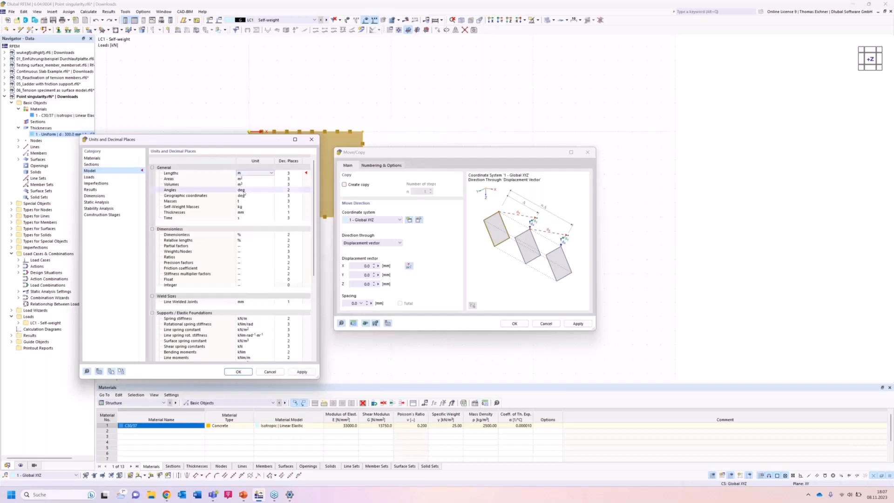
right_click(290, 182)
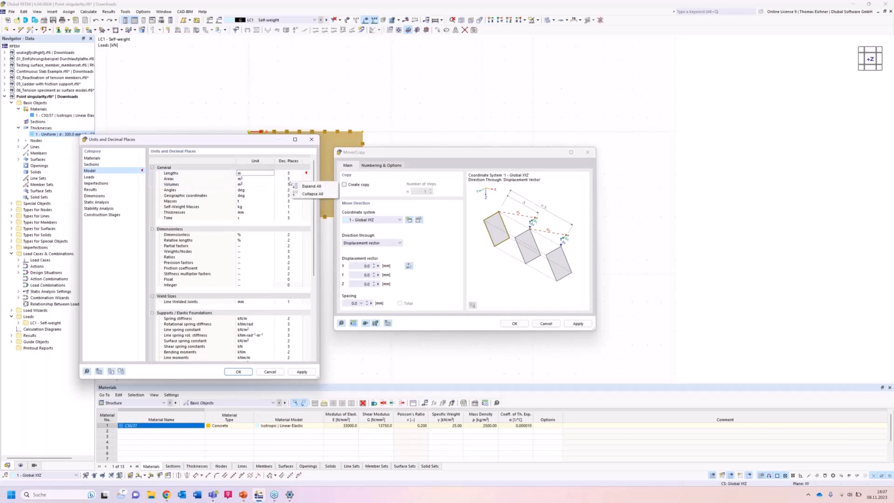
click(287, 184)
click(288, 184)
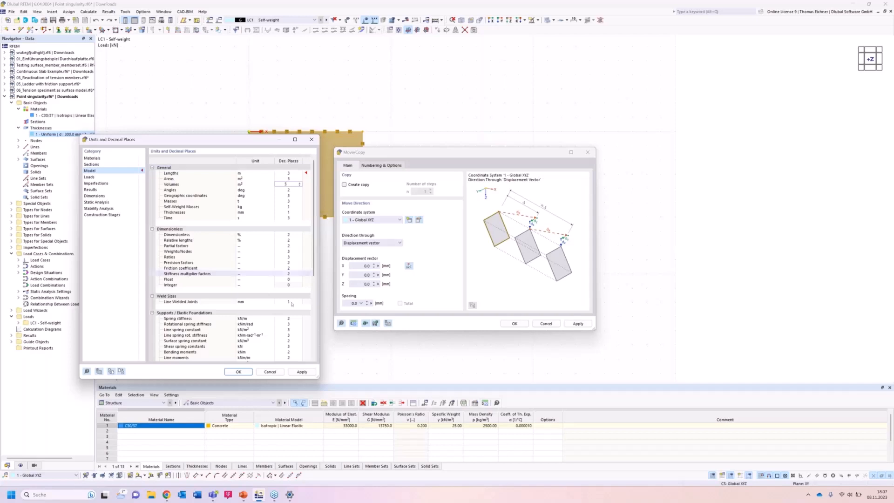
click(261, 175)
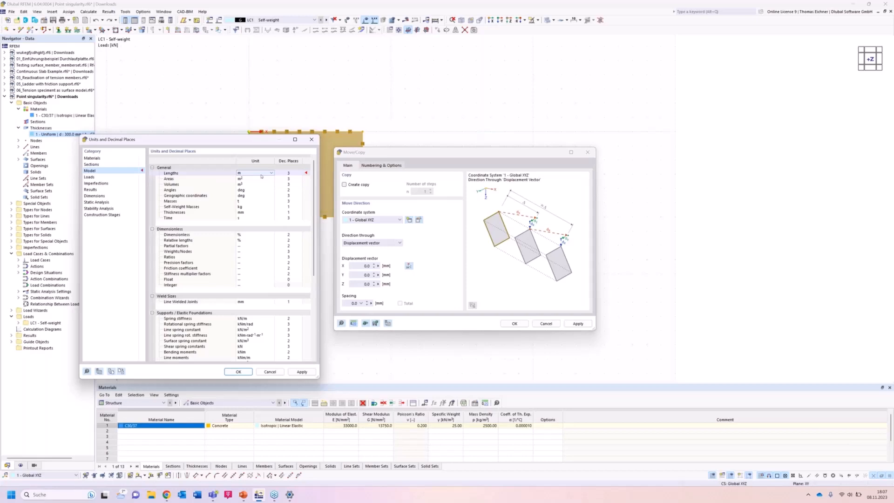
click(236, 372)
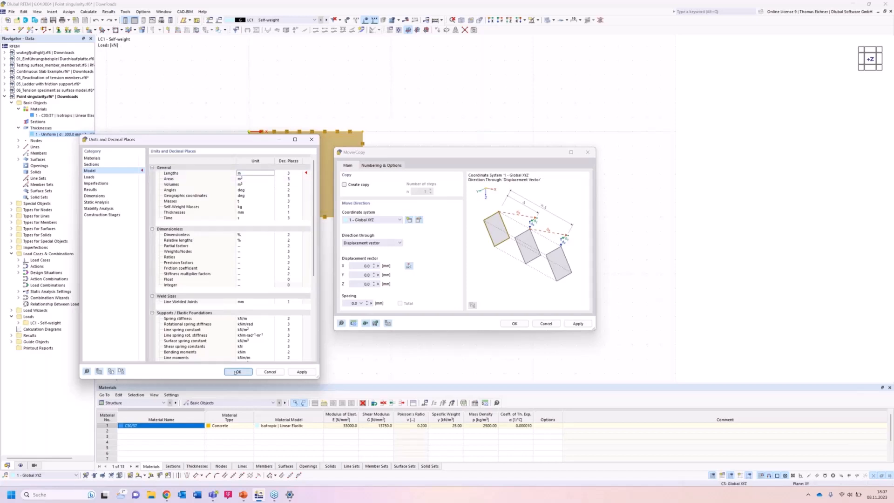
click(236, 372)
Create three copies of the slab with a displacement of 10 m in X per step and clear the selection.
double_click(359, 265)
text(10)
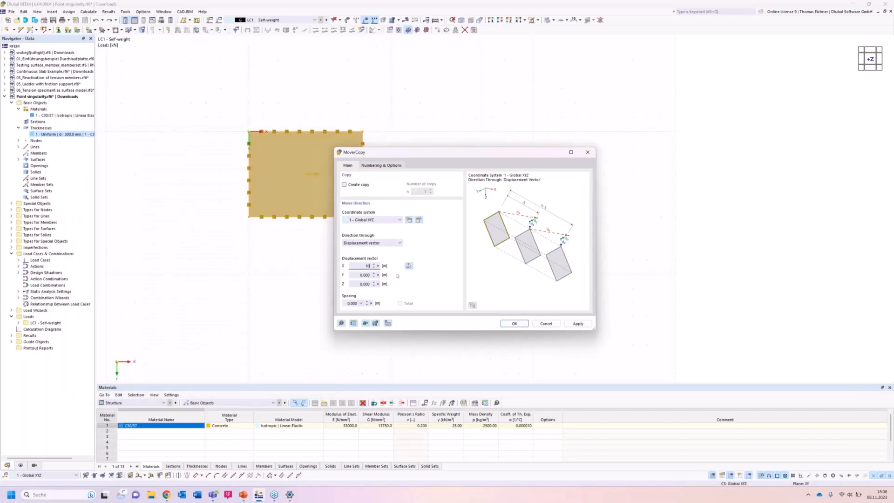
click(358, 185)
double_click(423, 191)
text(3)
click(578, 324)
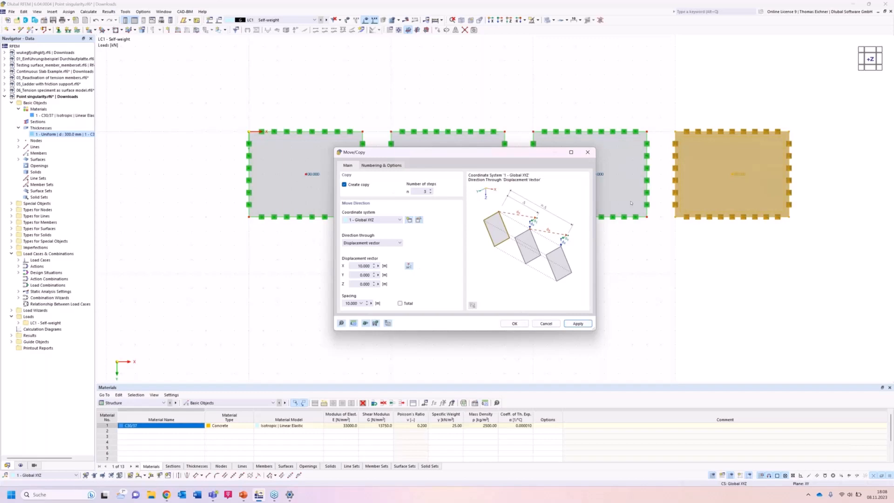
click(672, 270)
click(541, 162)
drag(534, 156, 429, 227)
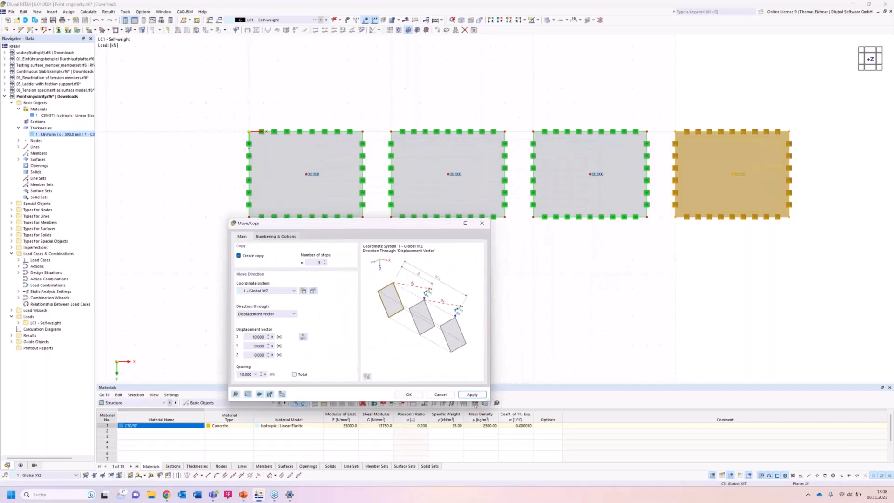
click(475, 397)
drag(406, 231, 391, 235)
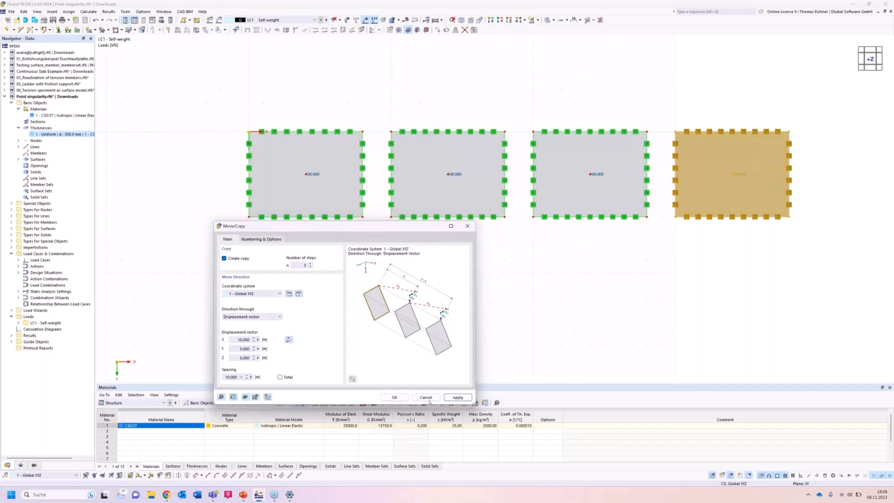
key(Escape)
click(588, 305)
Set the work plane's number of grid points to adapt dynamically to the size of the model.
scroll(586, 305, down, 1)
middle_drag(604, 289, 569, 292)
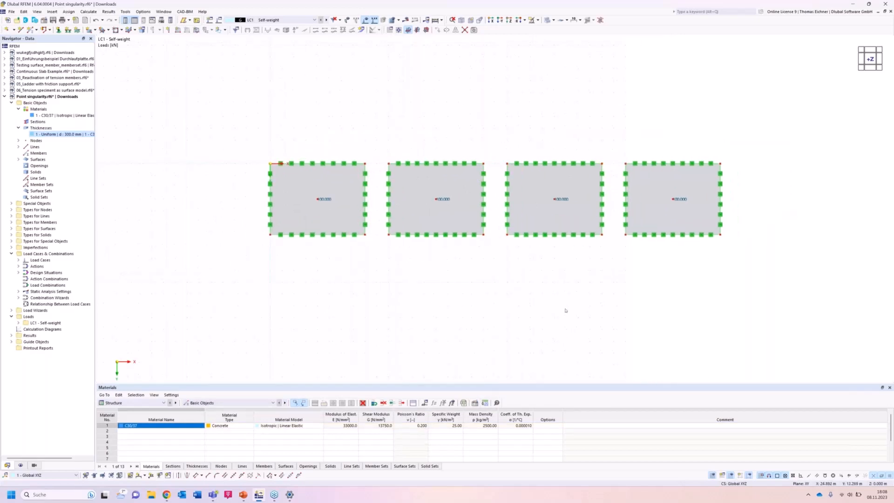
scroll(566, 310, down, 2)
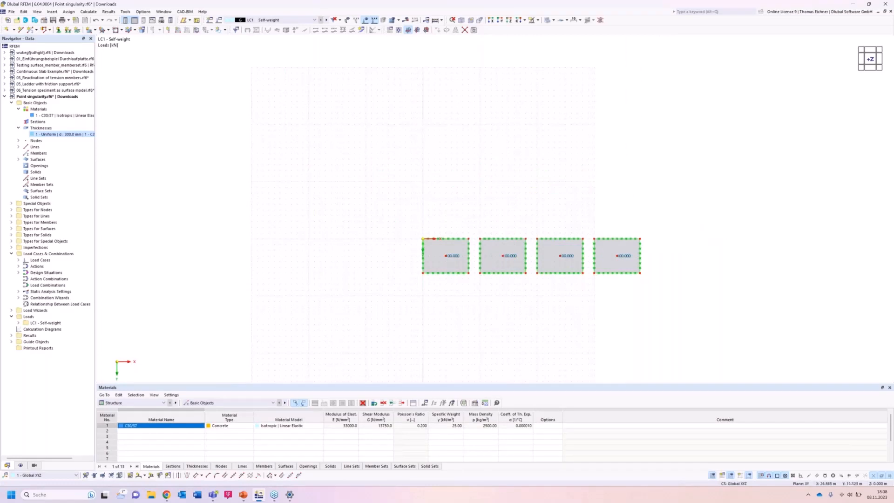
middle_drag(575, 302, 520, 281)
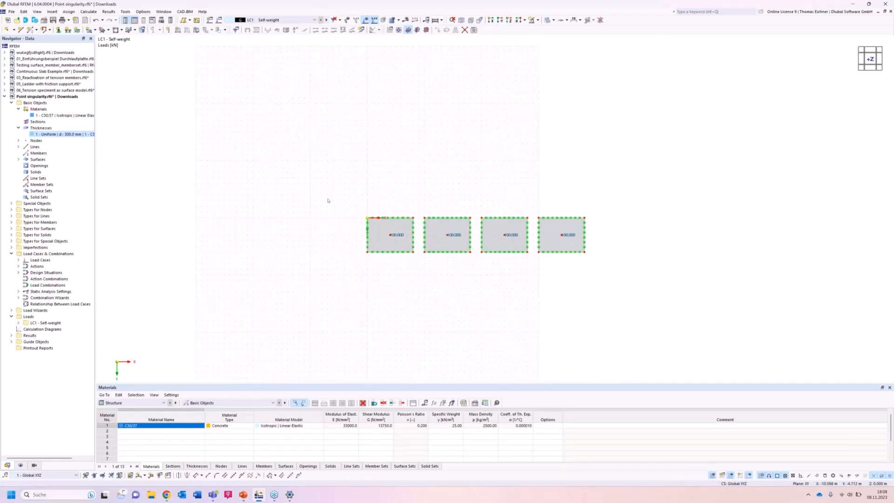
right_click(307, 192)
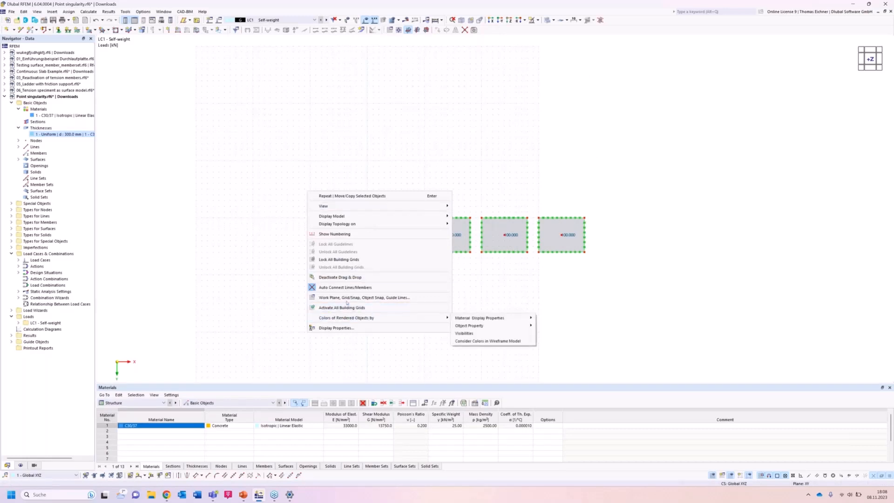
click(348, 298)
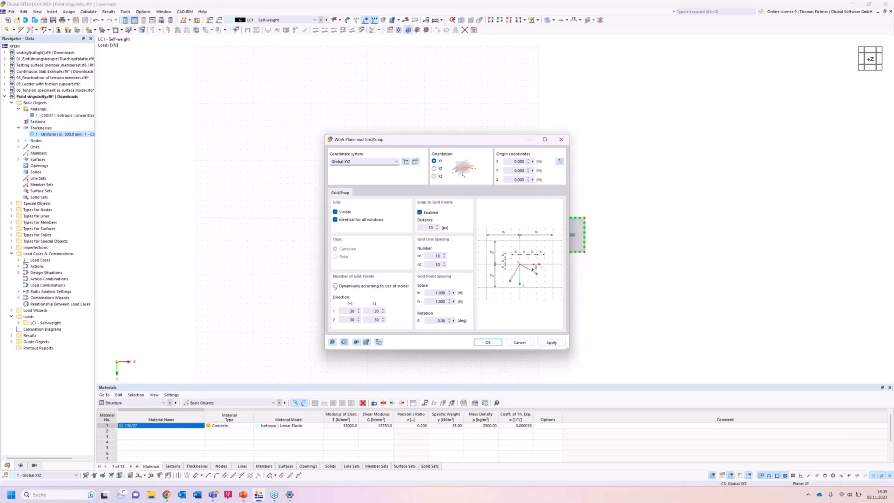
click(335, 286)
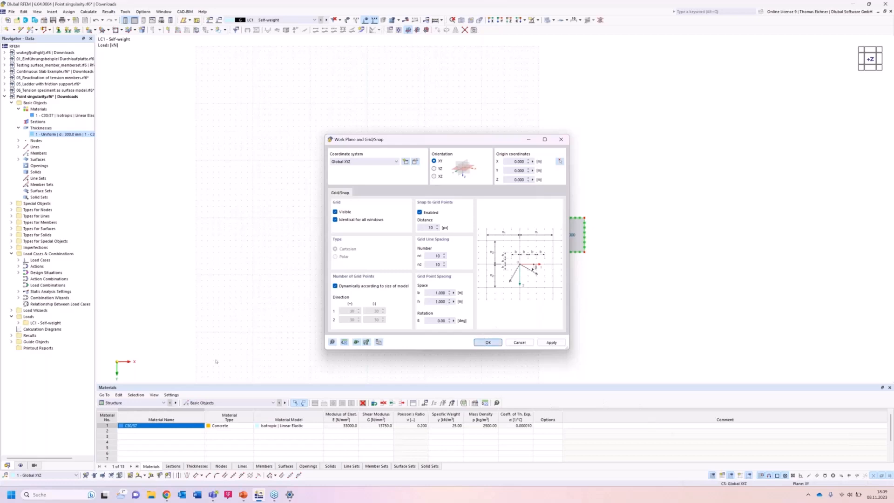
click(487, 342)
scroll(440, 224, up, 1)
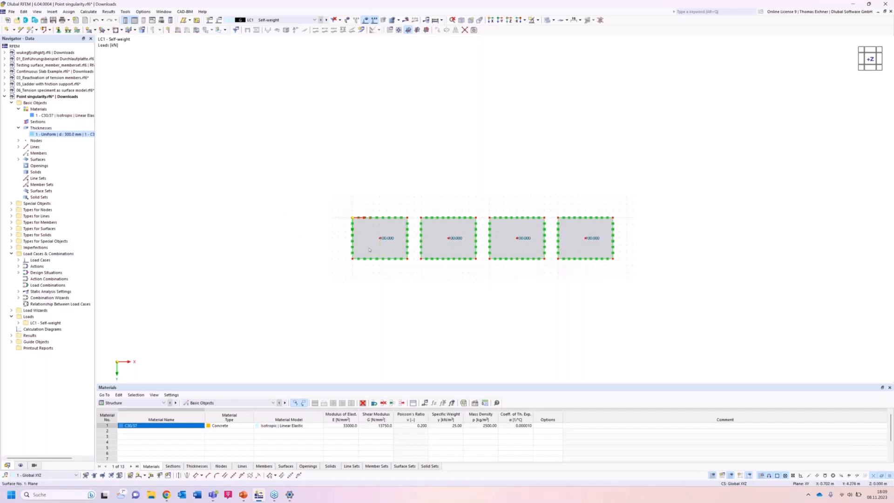
Create a surface mesh refinement and duplicate it three times for a total of four refinements.
click(11, 204)
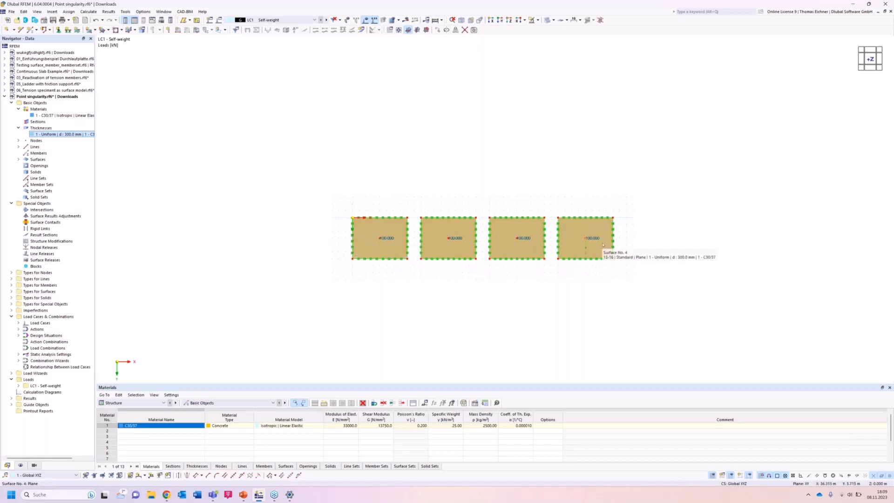
click(240, 166)
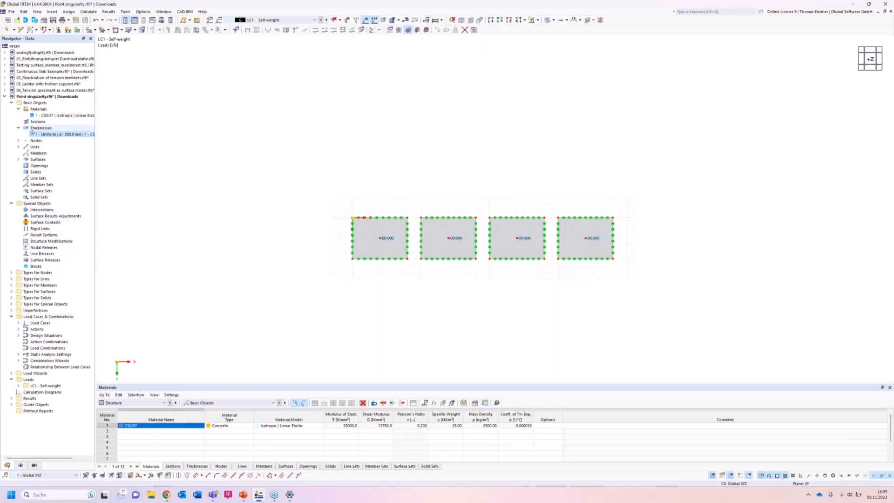
click(12, 292)
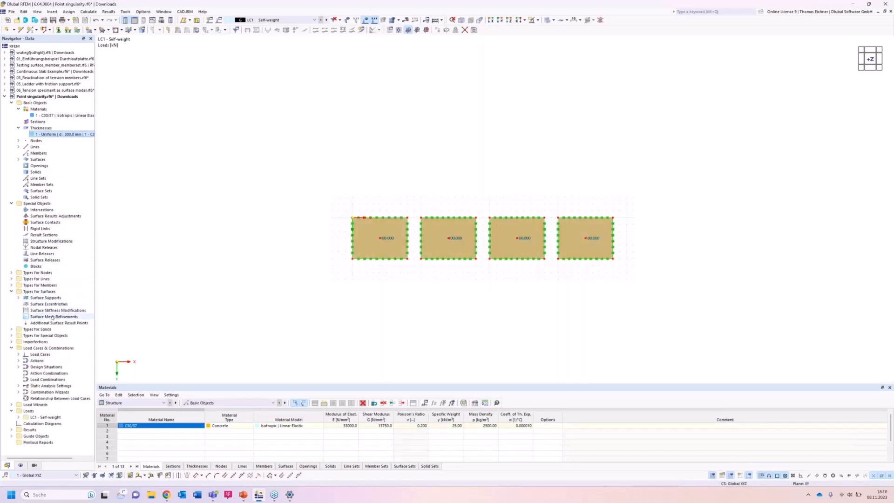
click(53, 317)
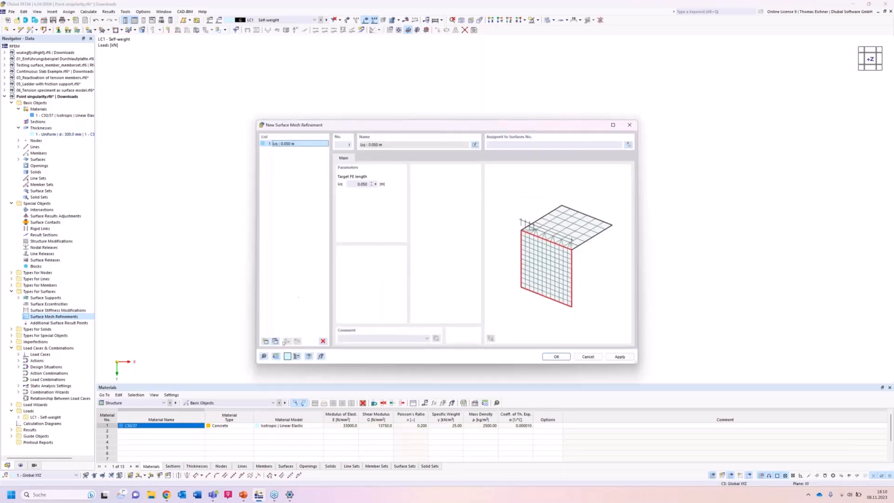
click(275, 341)
click(275, 341)
click(275, 341)
Set the target FE length to 2 m for mesh refinement 1 and 1 m for mesh refinement 2.
click(293, 145)
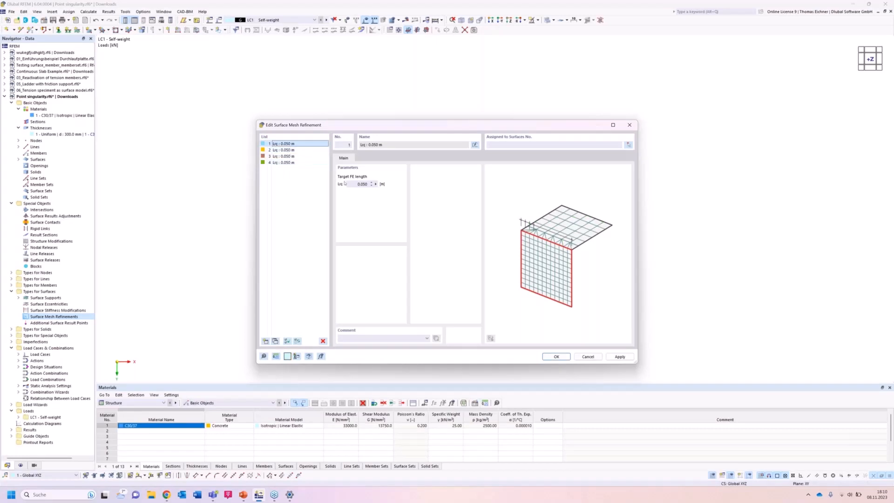
text(2)
click(293, 150)
double_click(360, 184)
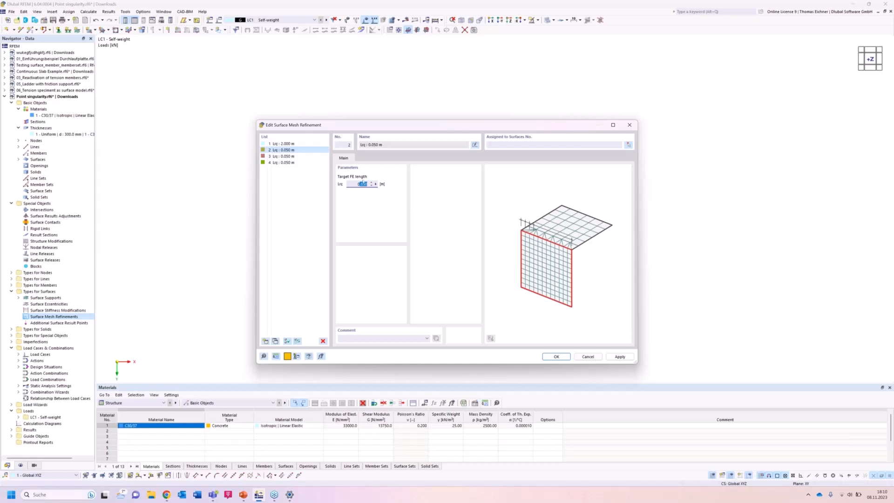
drag(358, 185, 383, 187)
text(1)
Set the target FE length to 0.5 m for mesh refinement 3 and 0.1 m for mesh refinement 4, and review the entries.
click(282, 156)
double_click(362, 184)
text(0)
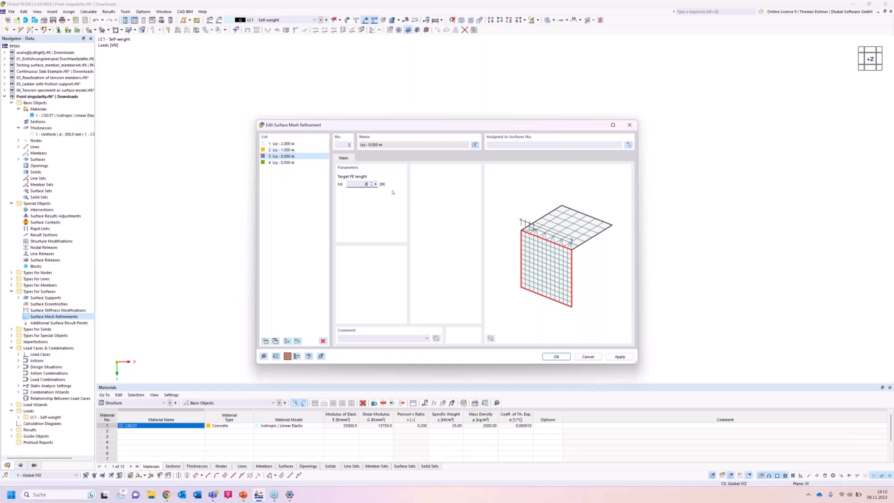
text(.05)
click(295, 162)
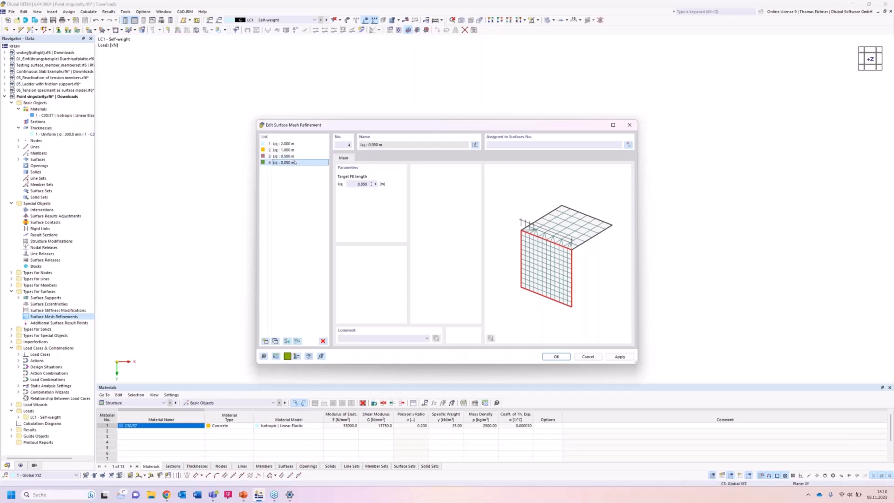
double_click(362, 184)
text(0,1)
click(302, 150)
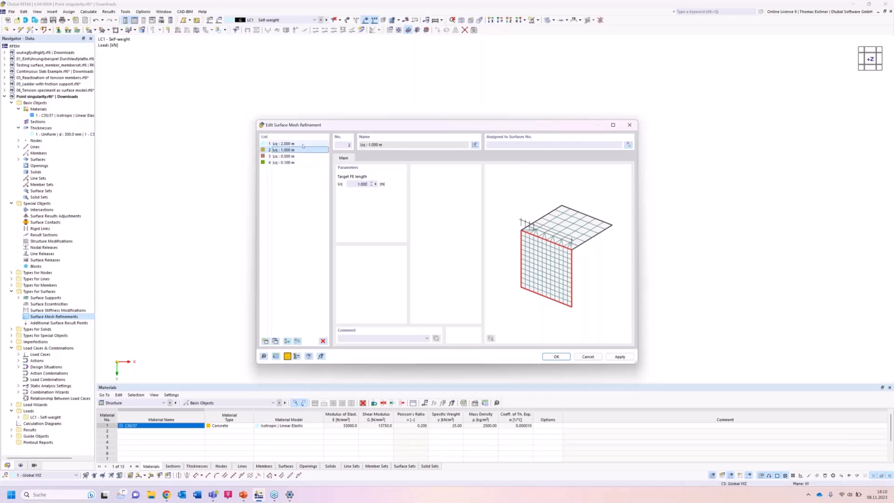
click(303, 145)
click(301, 150)
click(299, 157)
Assign the 0.1 m mesh refinement to the fourth slab and the 2 m mesh refinement to the first slab.
click(297, 163)
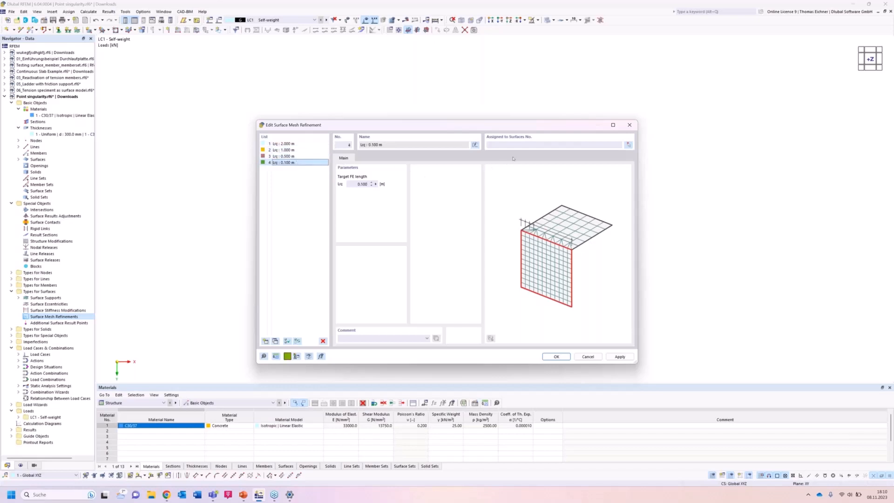
click(628, 147)
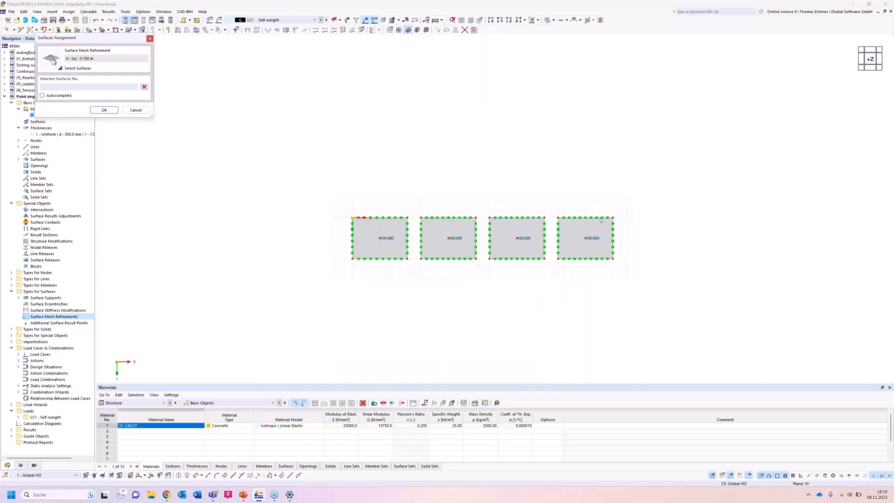
click(587, 240)
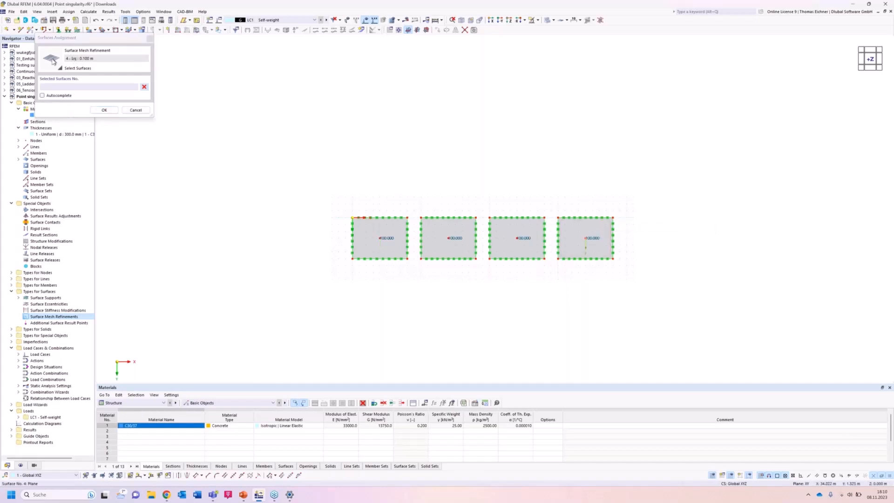
click(105, 111)
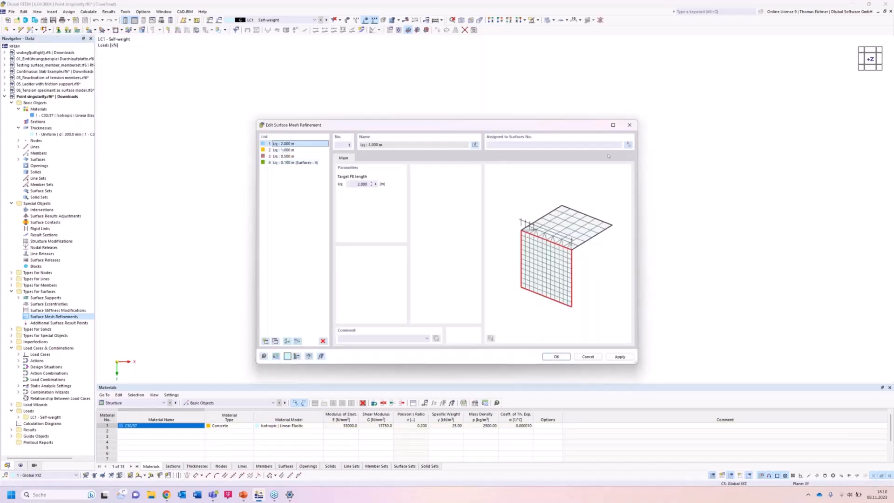
click(630, 146)
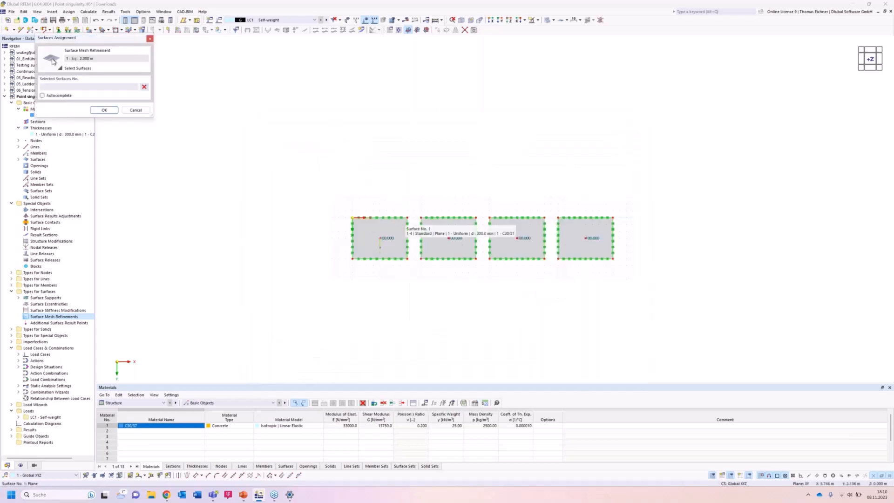
click(108, 110)
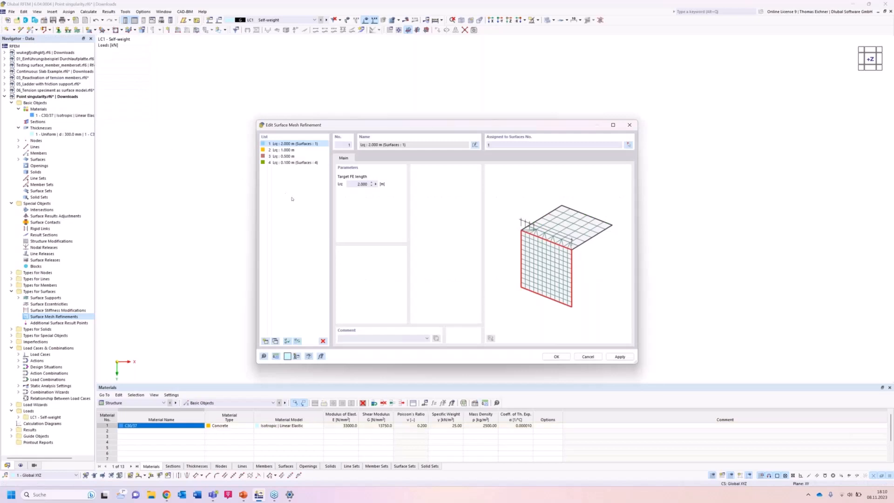
Assign the 1 m mesh refinement to the second slab and the 0.5 m one to the third, check all assignments and accept them.
click(289, 152)
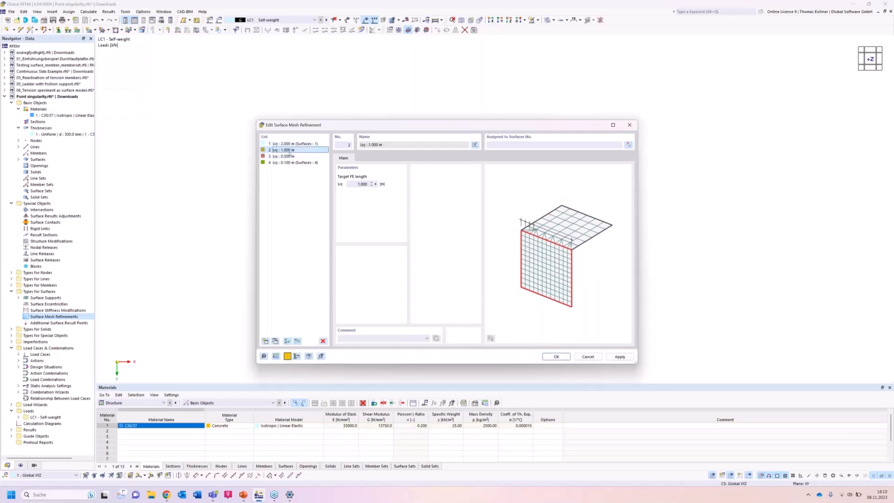
click(629, 145)
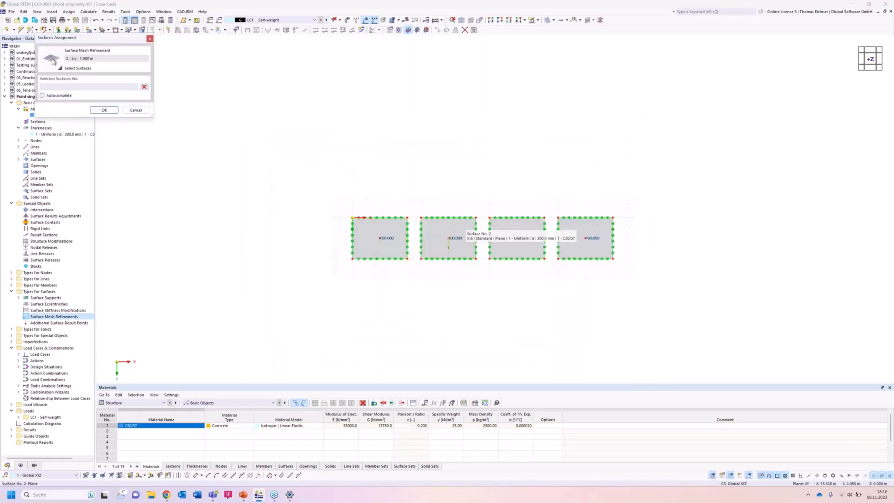
click(104, 110)
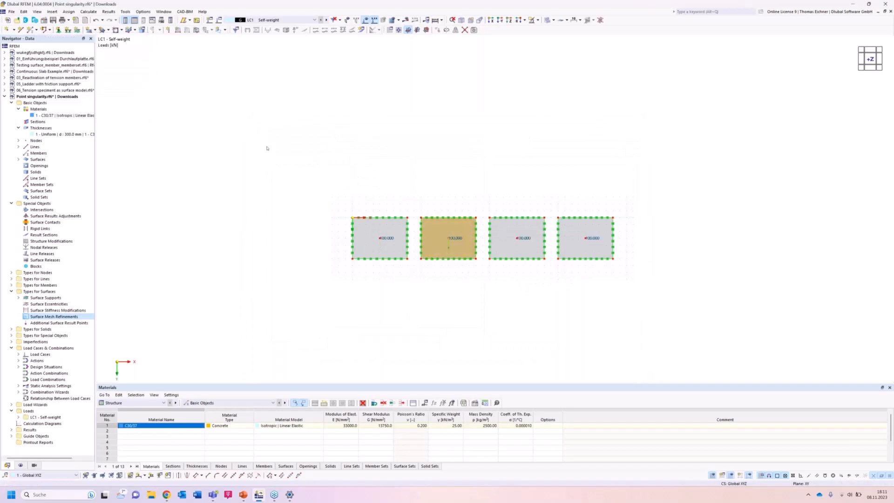
click(274, 156)
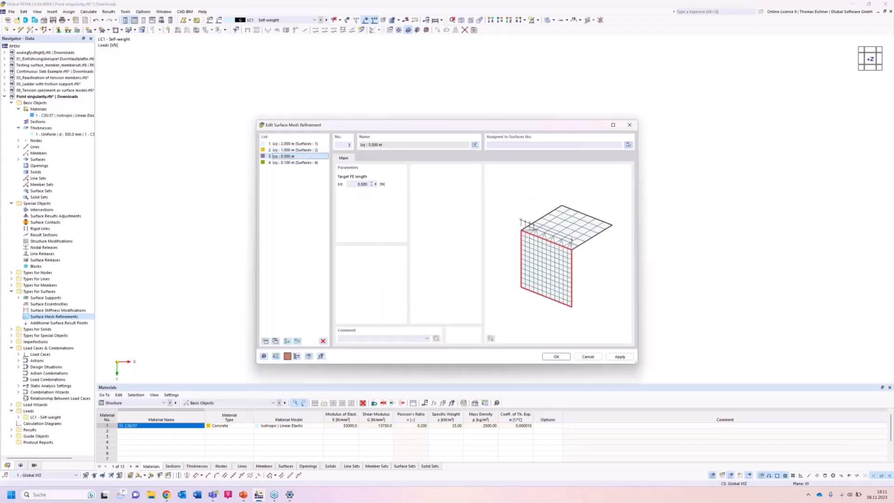
click(628, 146)
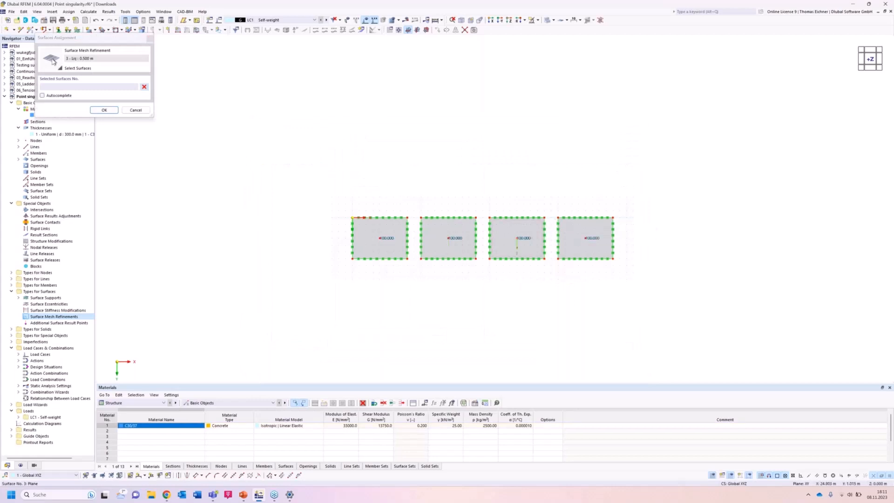
click(103, 110)
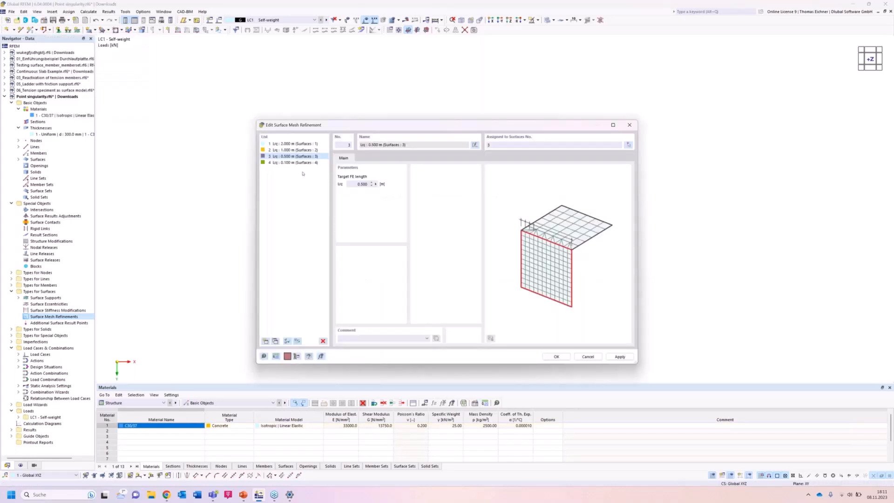
click(297, 151)
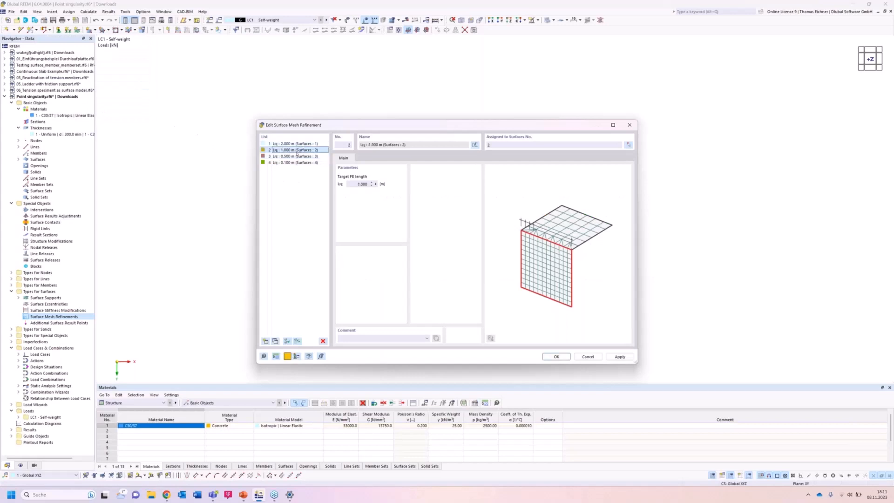
click(296, 156)
click(294, 162)
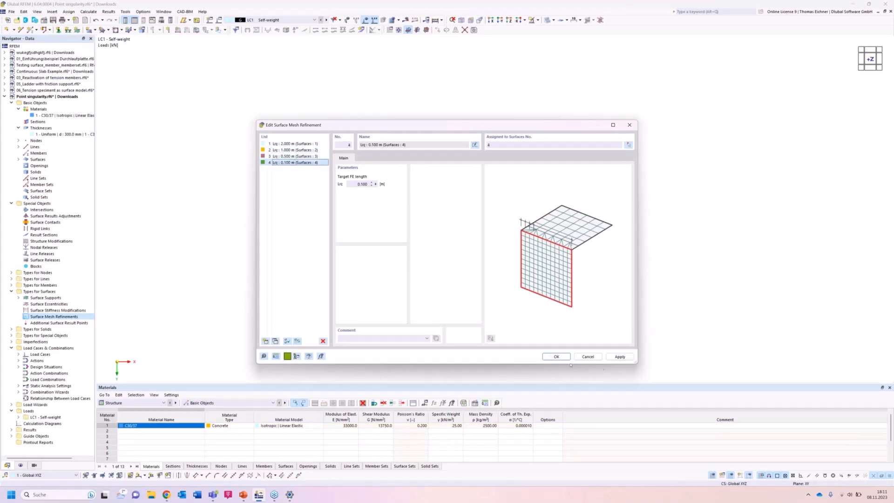
click(557, 356)
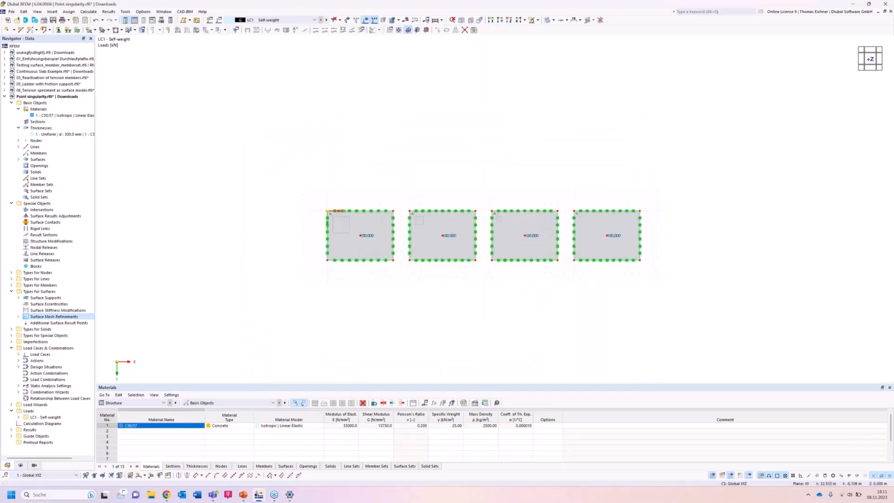
scroll(630, 139, up, 1)
scroll(489, 155, down, 1)
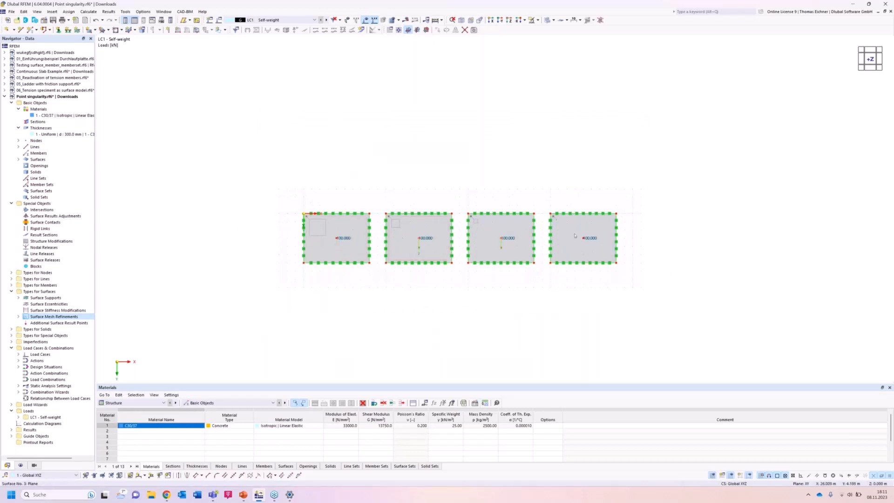
scroll(510, 289, up, 1)
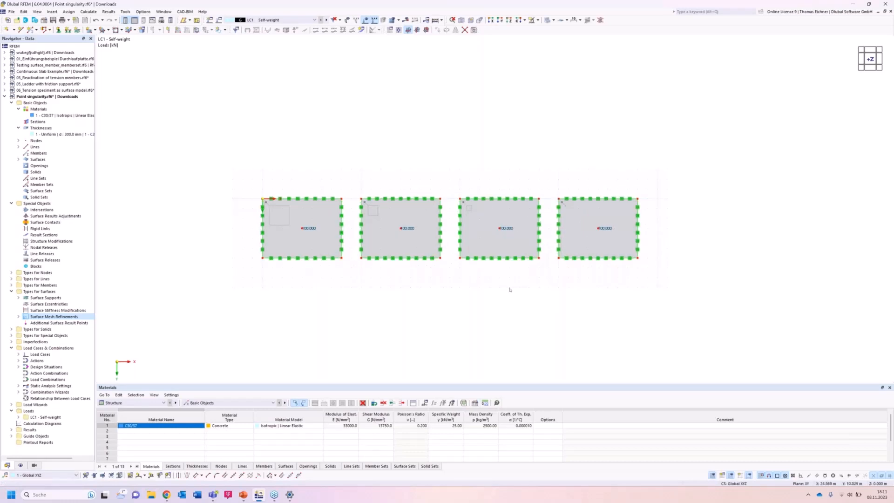
scroll(510, 289, down, 1)
scroll(507, 291, up, 1)
scroll(360, 283, up, 2)
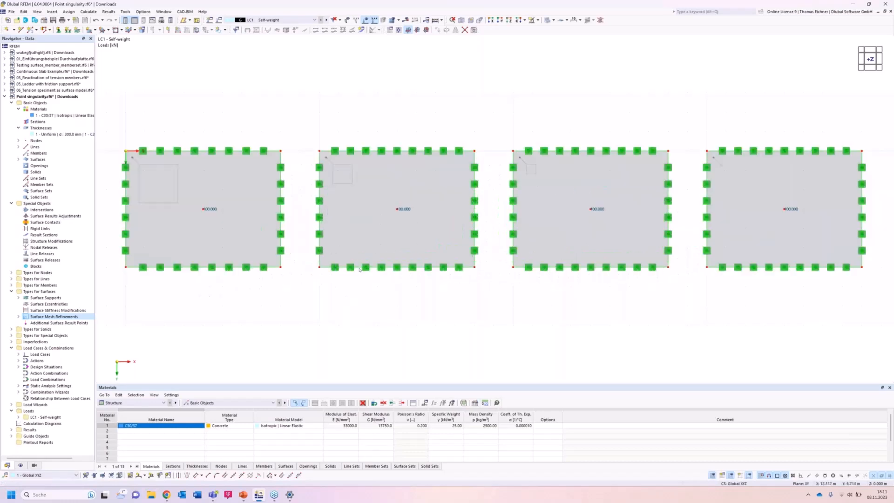
scroll(241, 233, down, 3)
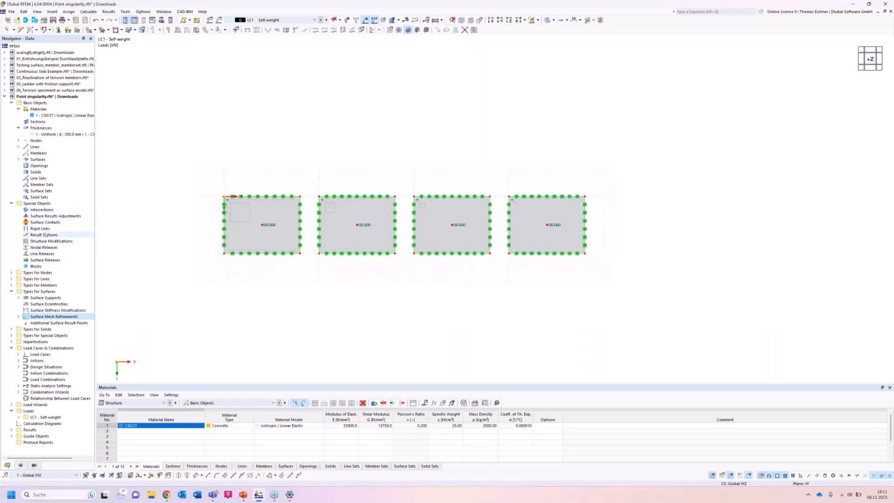
Create a two-point result section along the slabs' centreline at Y = 3 m, from X = 0 m to X = 38 m.
click(44, 236)
double_click(44, 235)
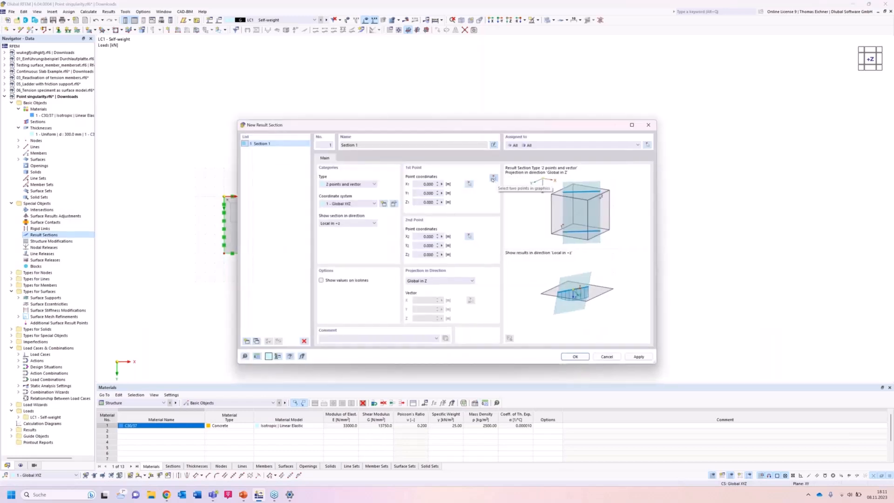
click(493, 179)
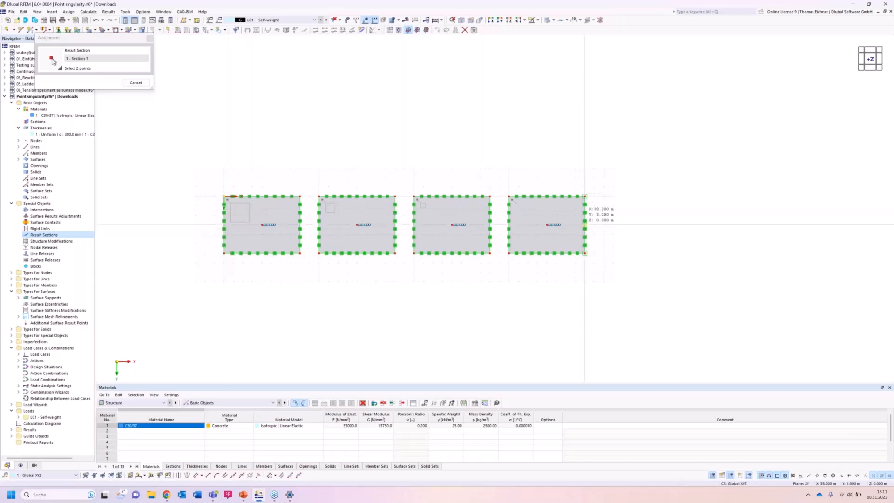
click(585, 225)
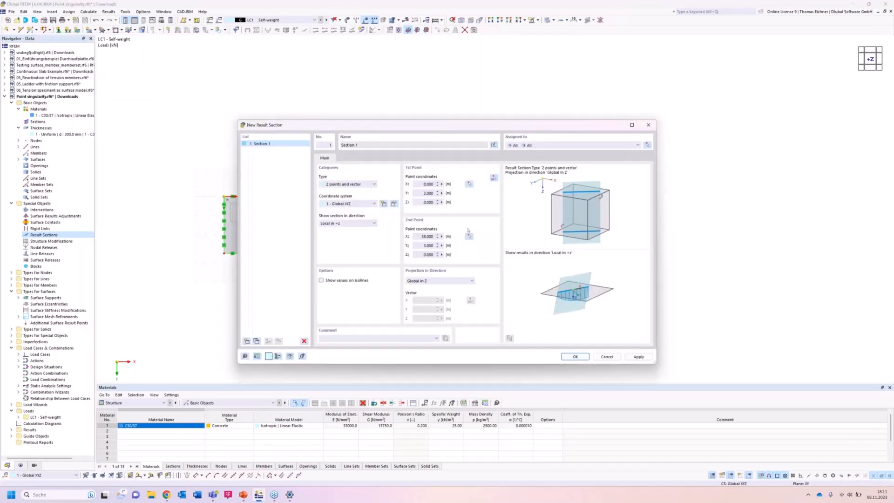
click(573, 356)
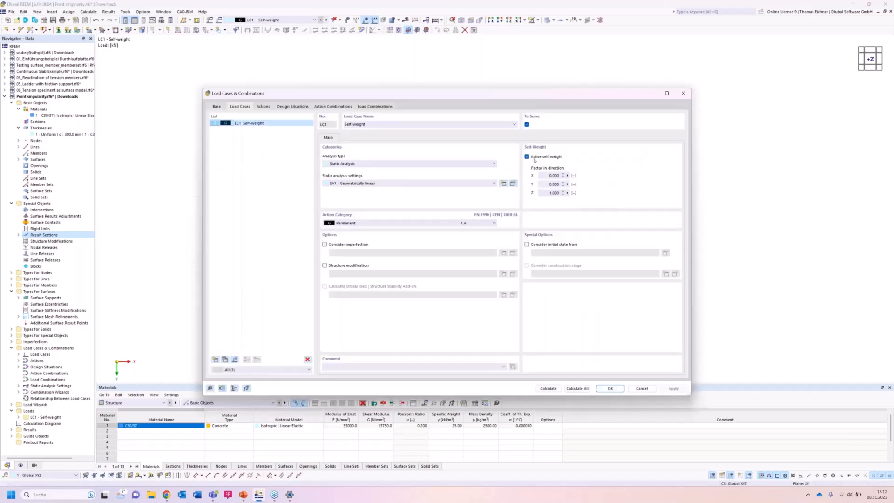
Deactivate the active self-weight in load case LC1 so that only the point loads act on the slabs.
click(535, 159)
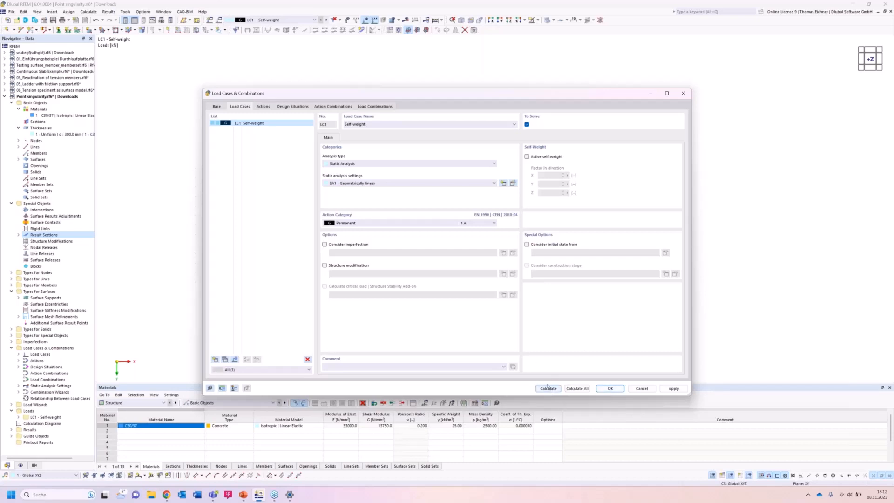
click(608, 387)
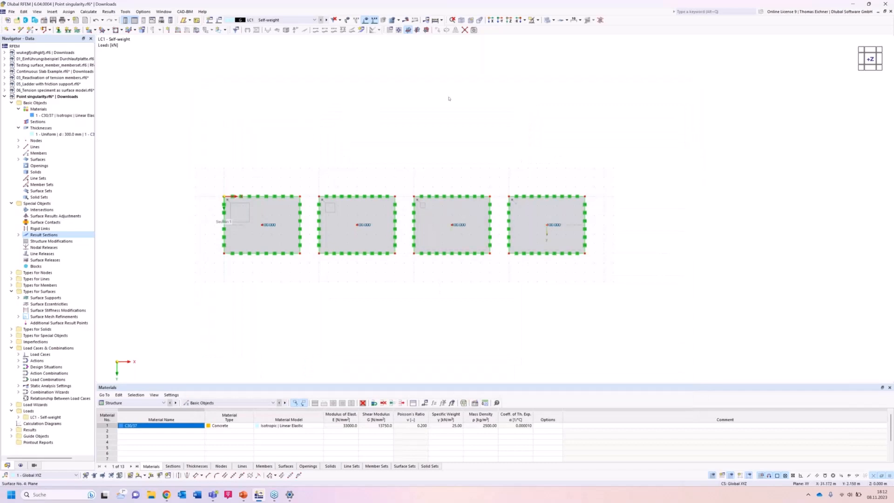
Calculate all load cases of the four-slab model and show the results.
click(441, 20)
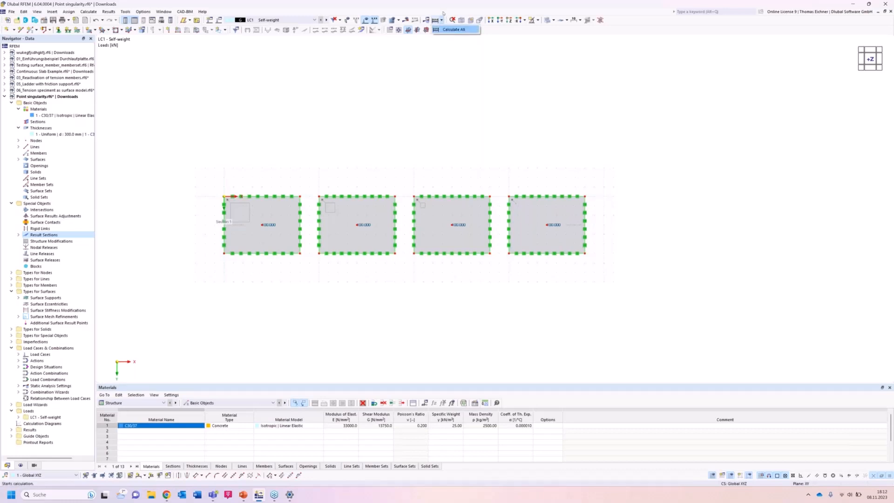
click(446, 30)
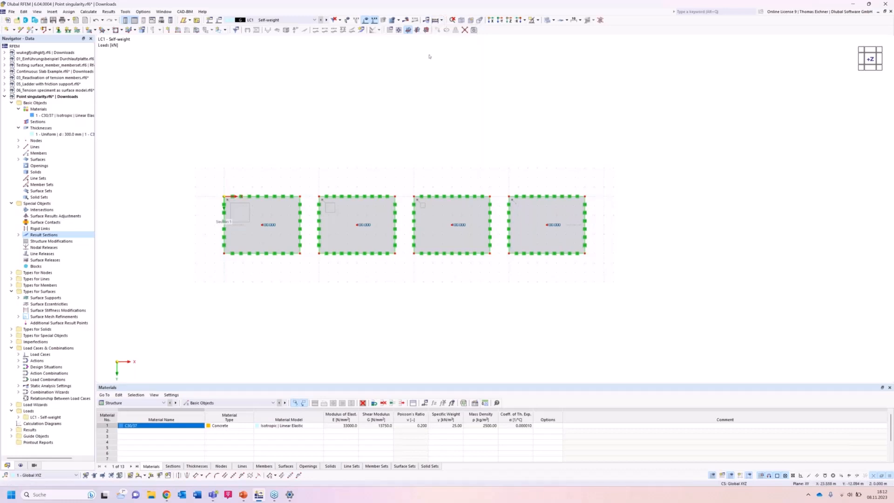
click(408, 29)
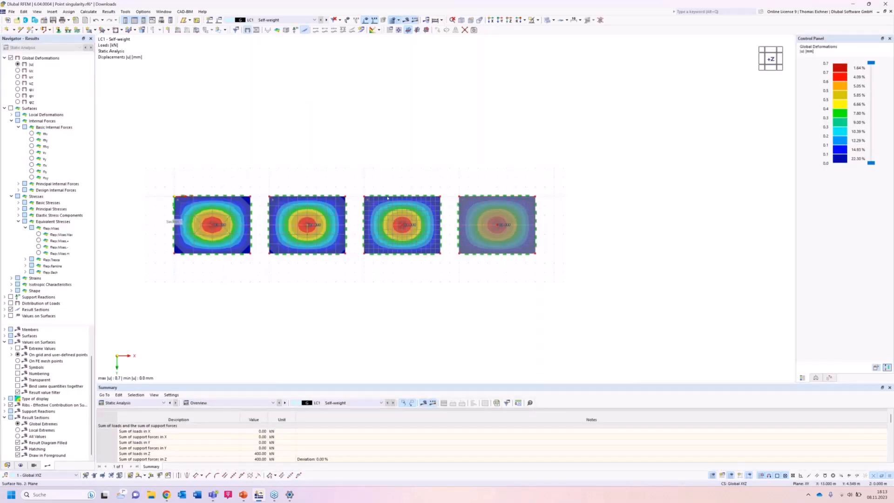
View the deformed slabs from the side and label the result section diagrams with their local extremes.
scroll(396, 172, down, 1)
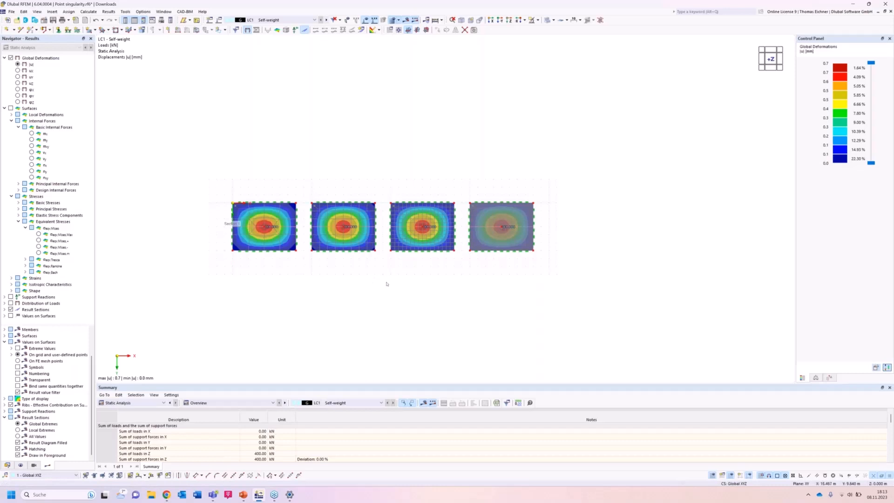
ctrl+middle_drag(393, 241, 384, 152)
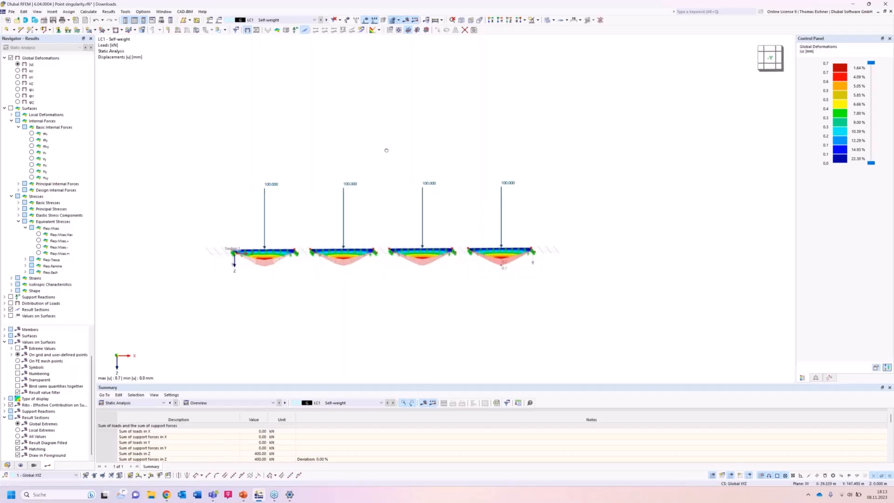
scroll(324, 319, up, 1)
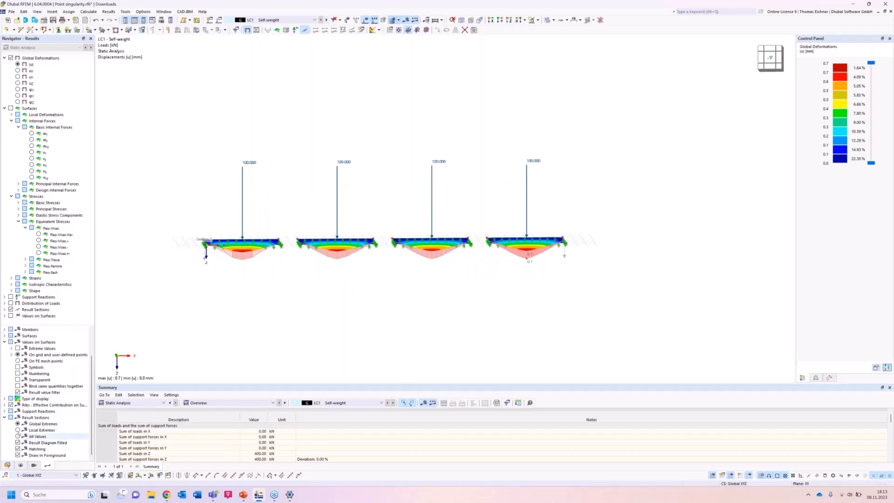
click(17, 430)
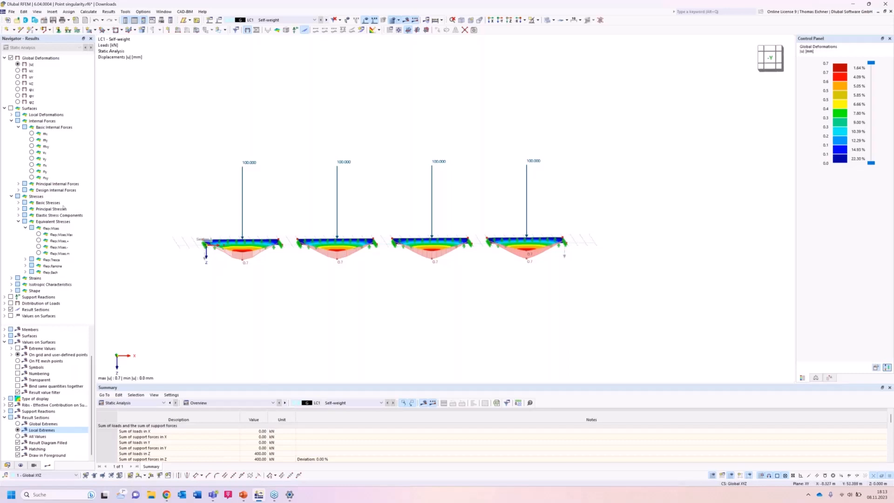
Display the surfaces' basic internal force mx along the result section, viewed in the reverse Y-direction.
click(32, 133)
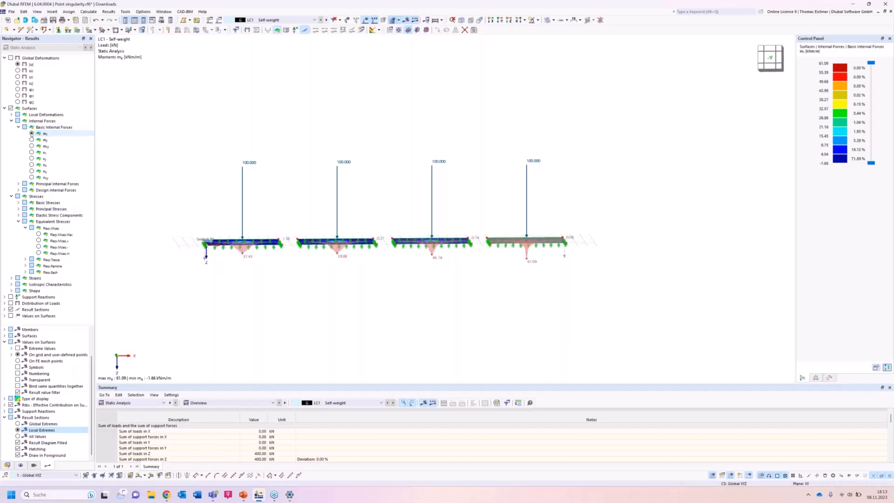
scroll(413, 296, up, 2)
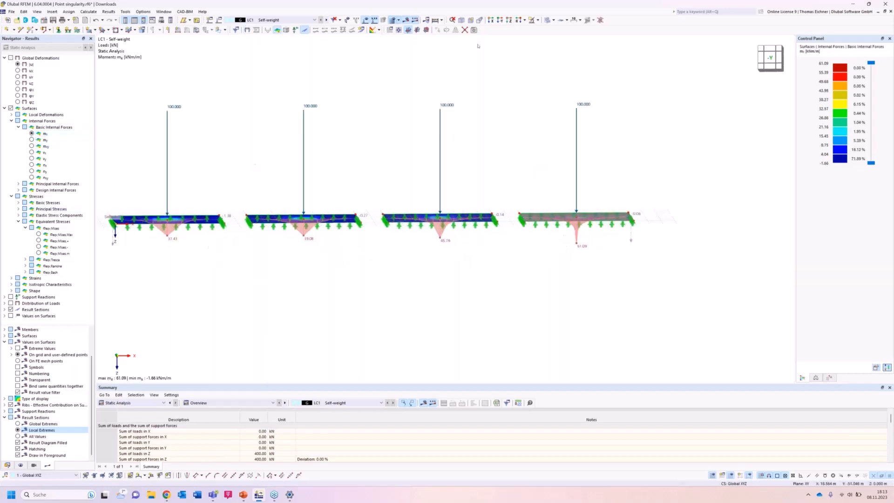
click(500, 20)
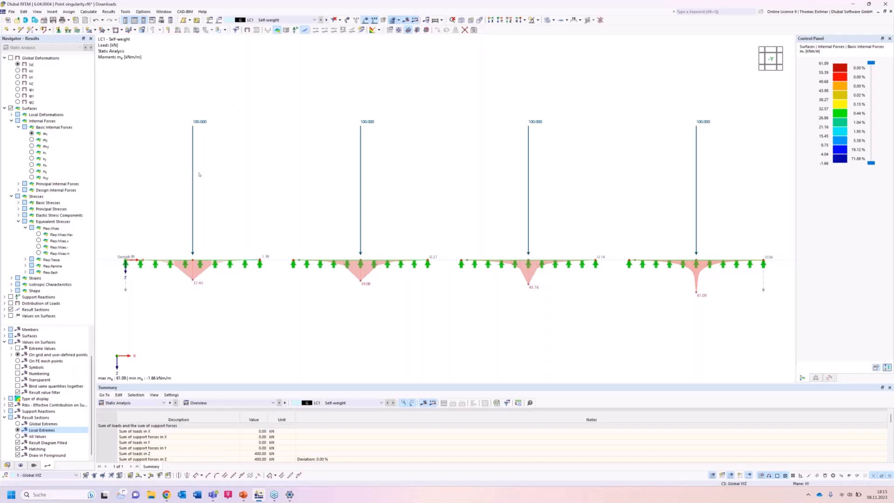
Open the result diagrams of Result Section No. 1 and its smooth ranges settings, keeping the mx diagram in sight.
right_click(126, 291)
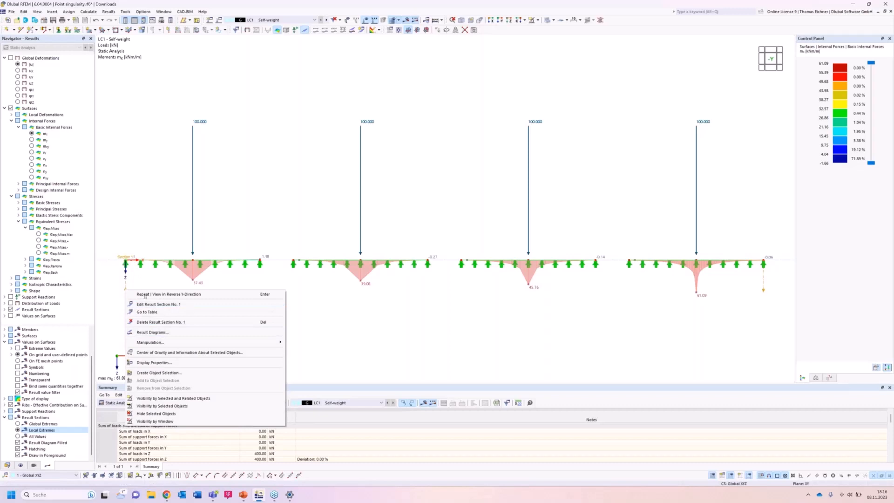
click(150, 333)
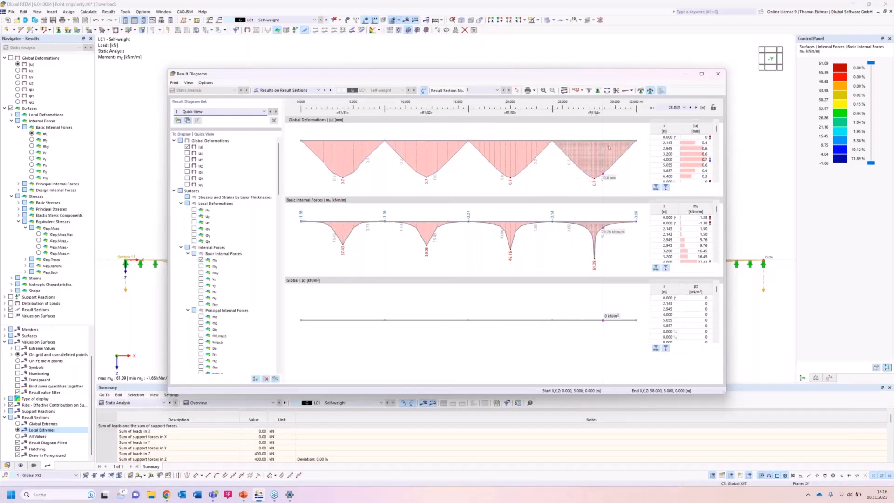
click(643, 91)
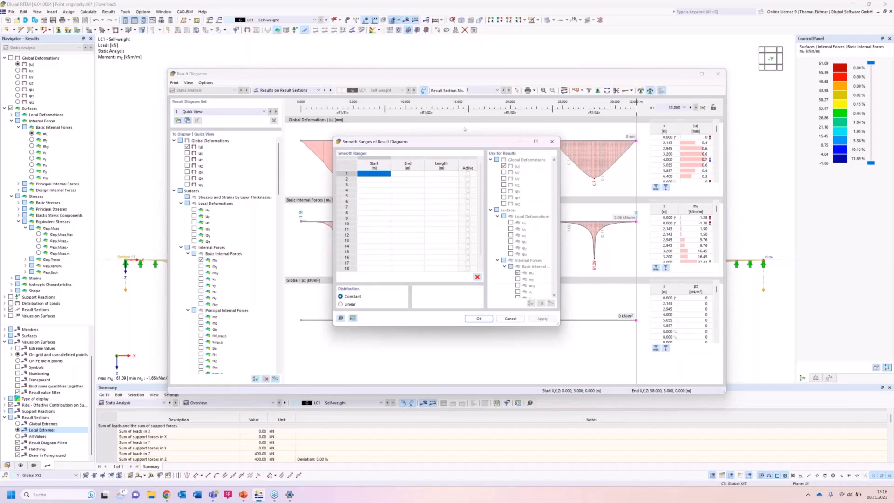
drag(451, 144, 650, 291)
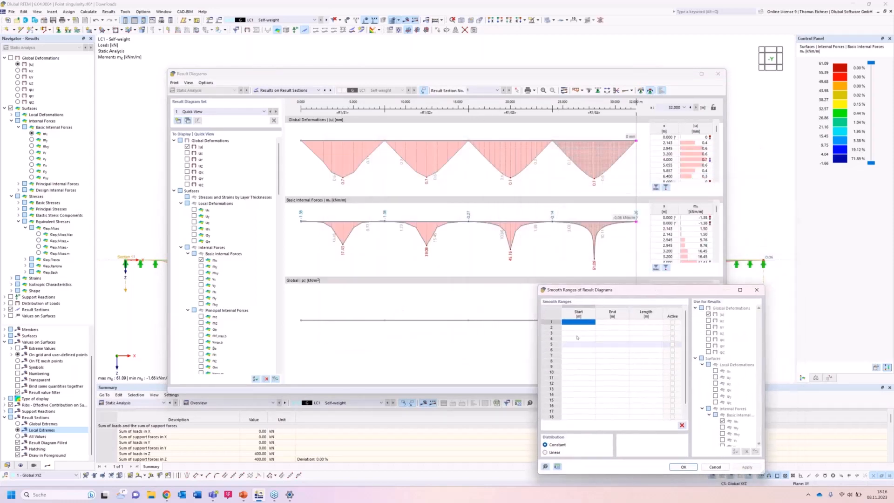
Define smooth ranges from 3.5 to 4.5 m on the first slab and from 11.5 to 12.5 m on the second.
click(588, 327)
click(588, 322)
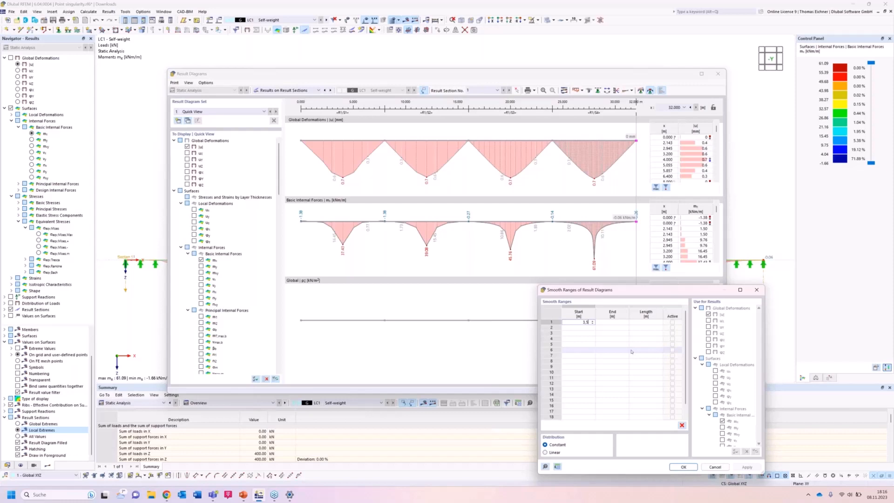
key(Tab)
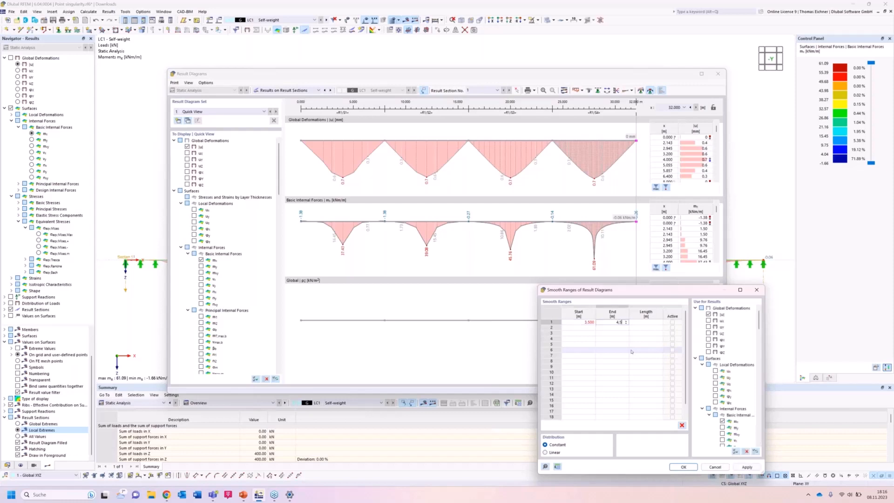
text(4,5)
click(592, 329)
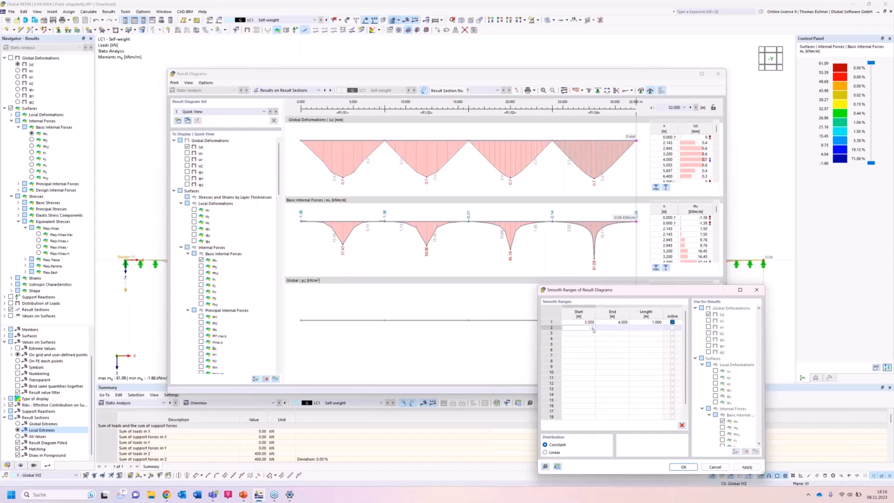
key(Tab)
text(12,5)
Define smooth ranges from 19.5 to 20.5 m on the third slab and from 27.5 to 28.5 m on the fourth.
click(588, 333)
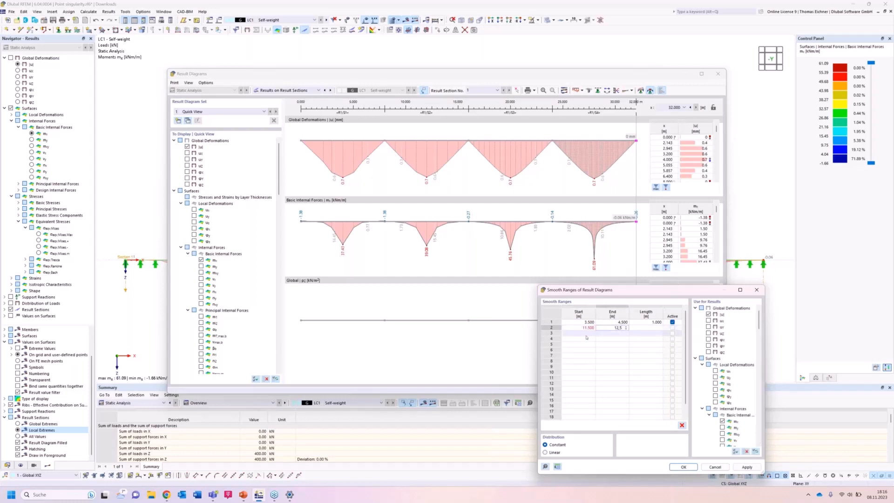
text(19,5)
key(Tab)
text(20)
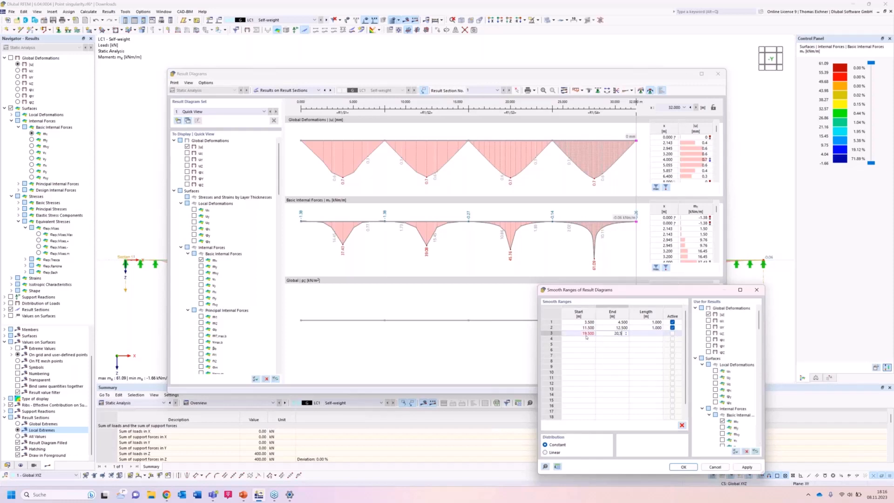
text(,5)
click(589, 339)
text(27,5)
key(Tab)
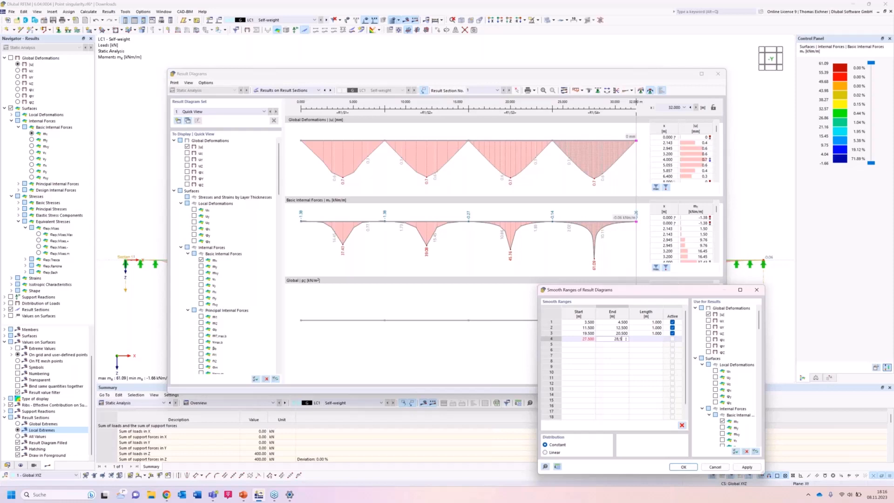
click(615, 357)
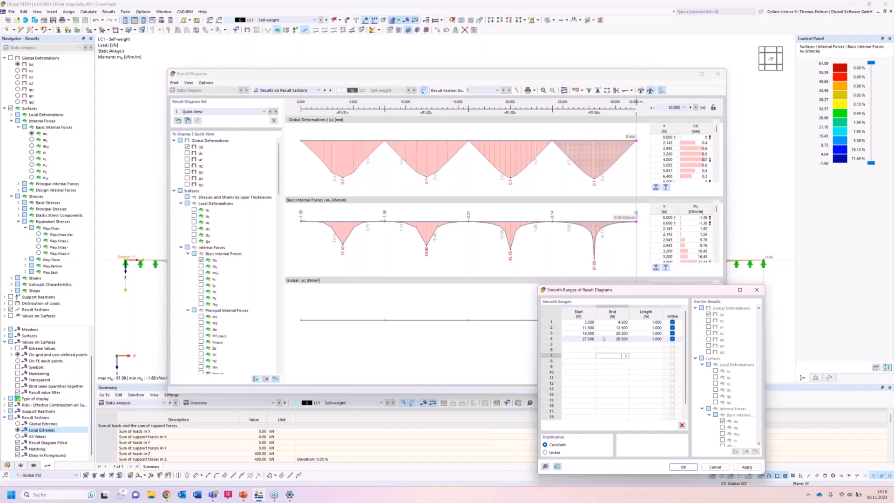
Check and accept the four smooth ranges, examine the averaged values in the result diagrams and close them.
click(589, 323)
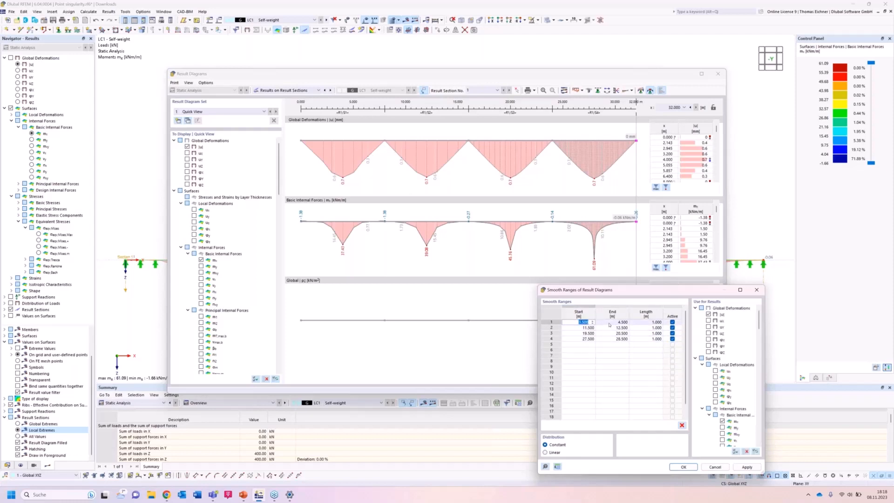
click(610, 322)
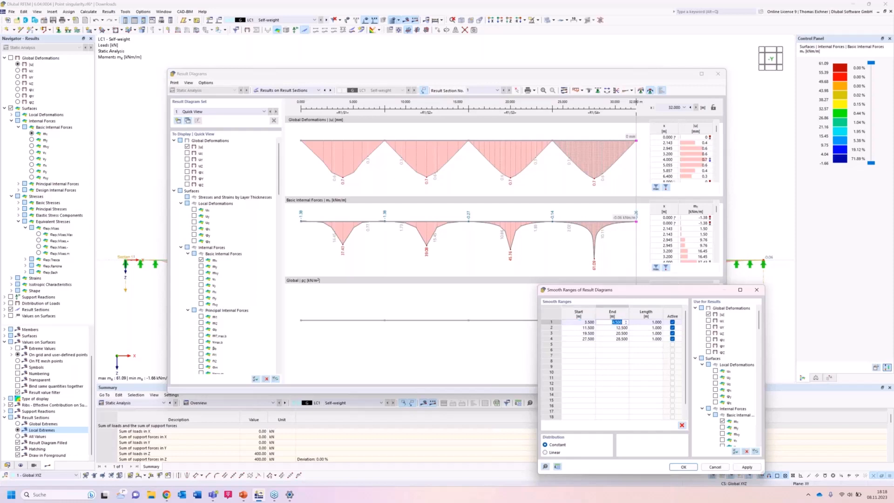
click(627, 371)
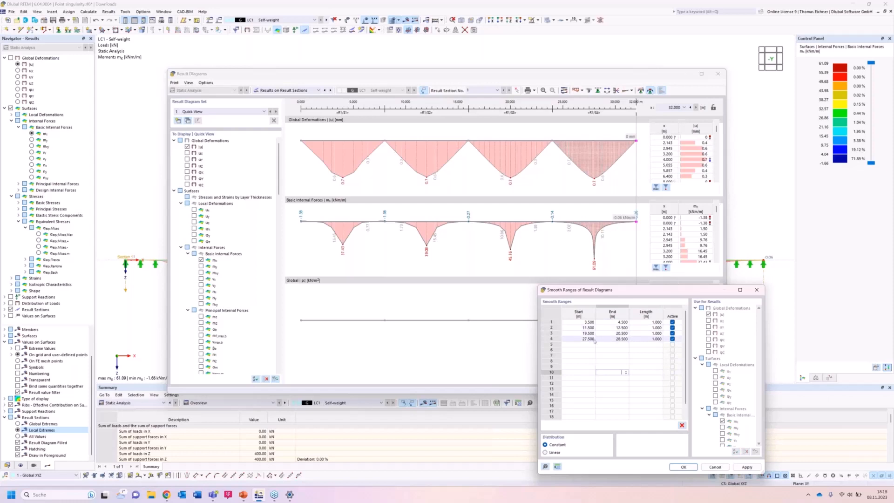
click(682, 467)
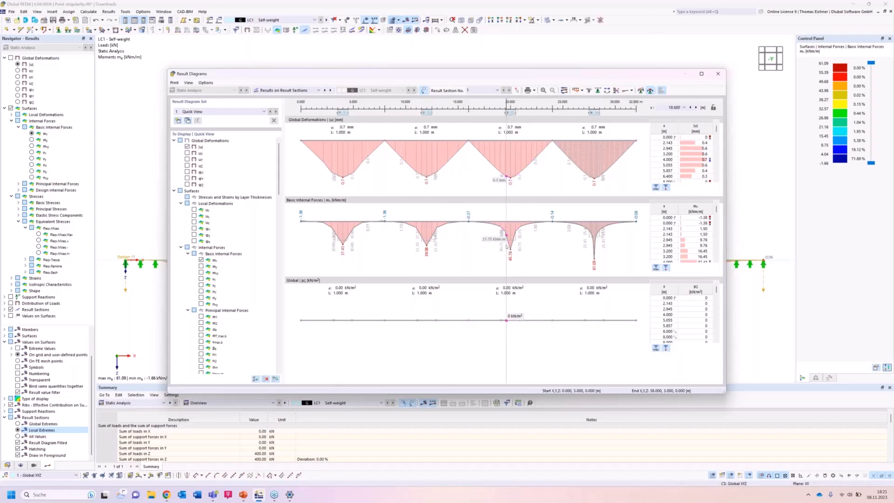
click(718, 74)
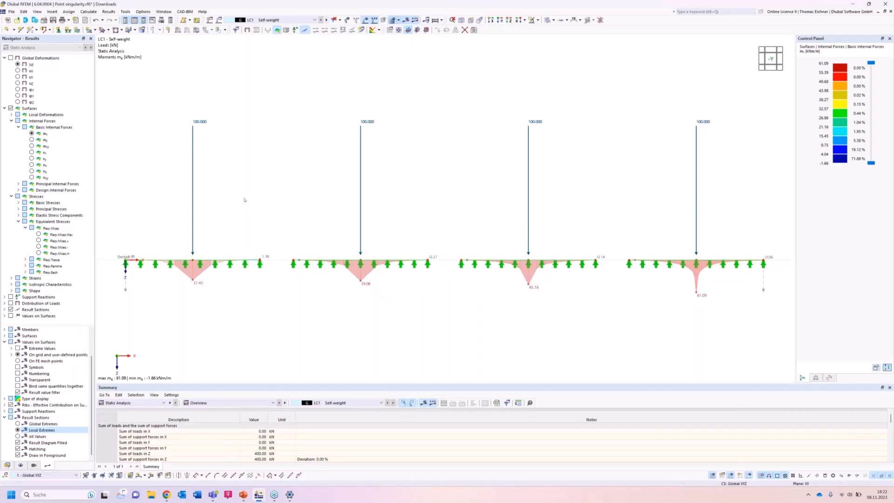
Rename load case LC1 to "Nodal Load".
scroll(243, 199, down, 1)
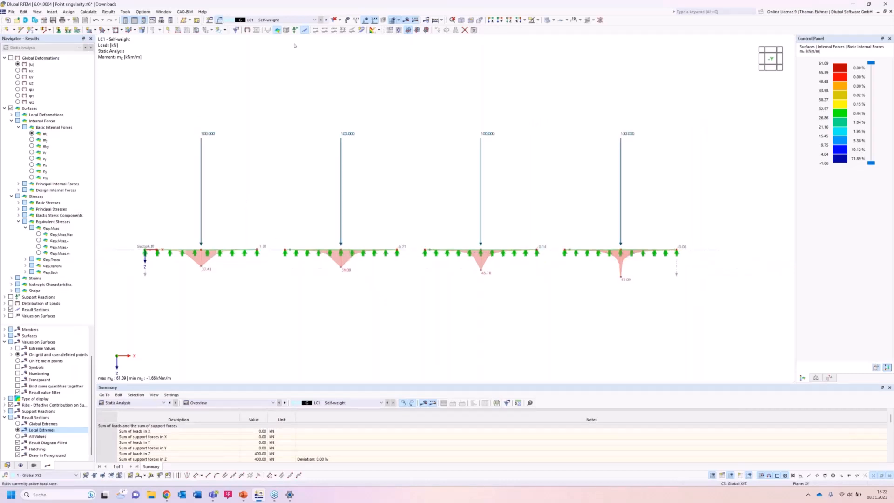
drag(382, 125, 303, 125)
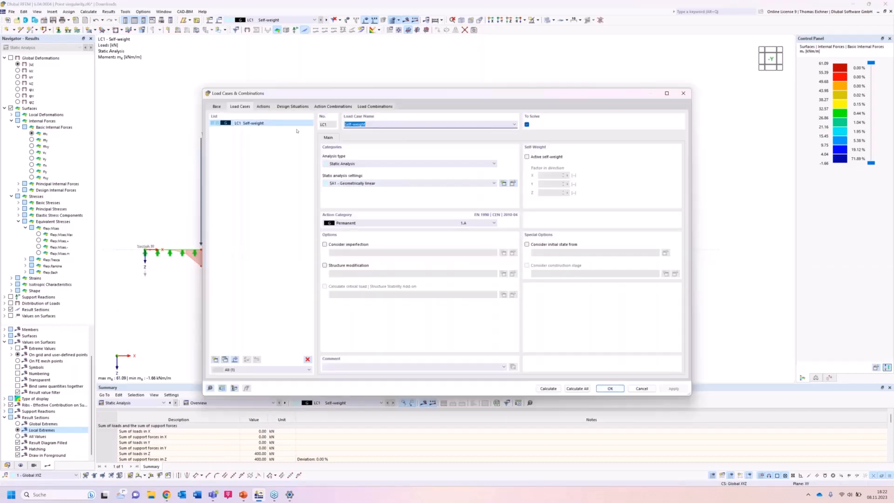
text(Nodal Load)
Copy load case LC1, name the new load case LC2 "Area Load" and accept the load cases.
click(225, 359)
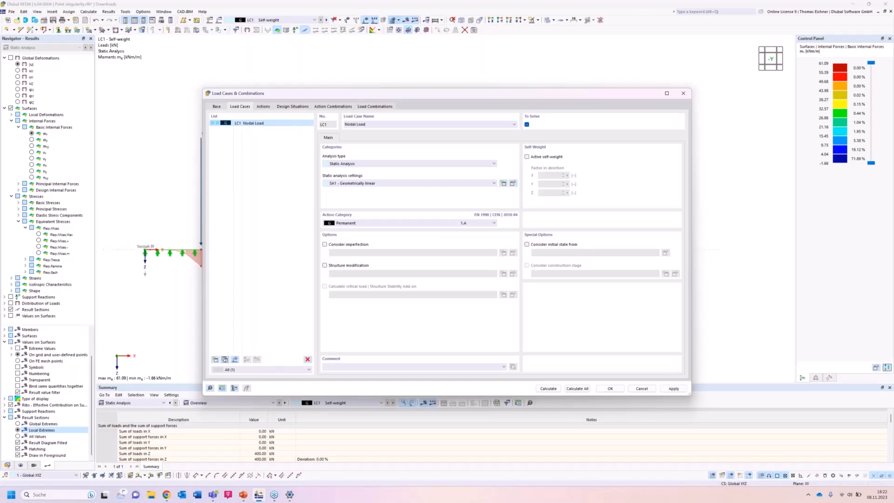
drag(356, 124, 332, 124)
key(BackSpace)
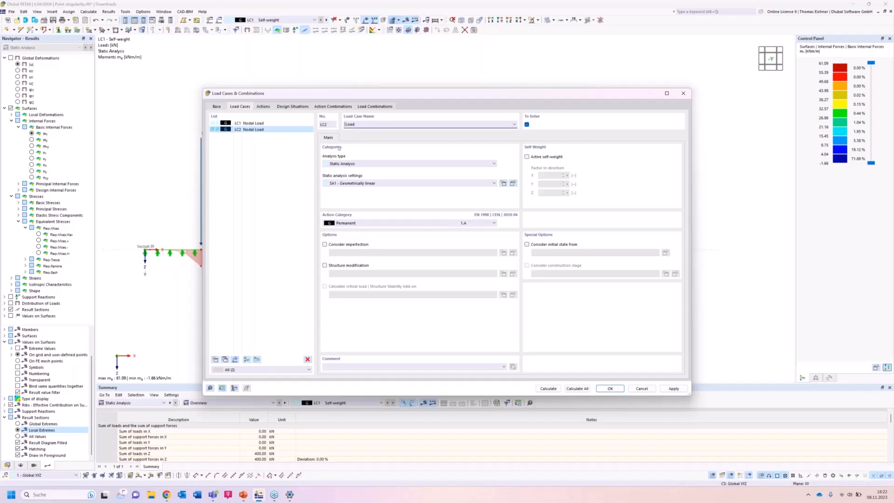
text(Area)
click(609, 388)
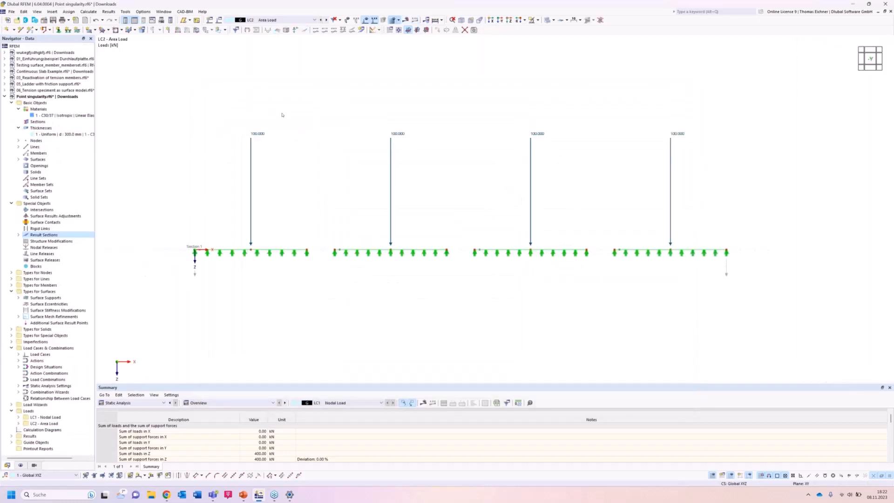
Delete the four nodal loads from load case LC2 and show the meshed slabs in plan, looking in the Z-direction.
drag(697, 220, 221, 83)
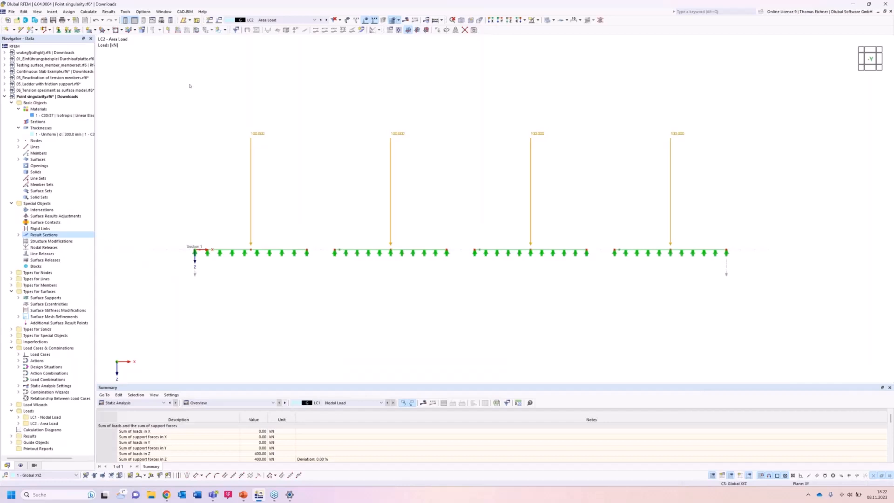
key(Delete)
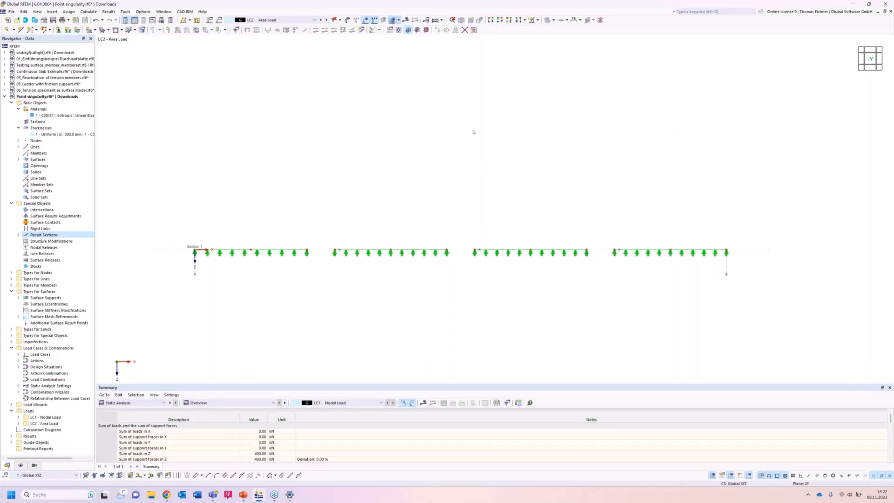
click(510, 19)
middle_drag(564, 133, 525, 136)
scroll(525, 136, down, 1)
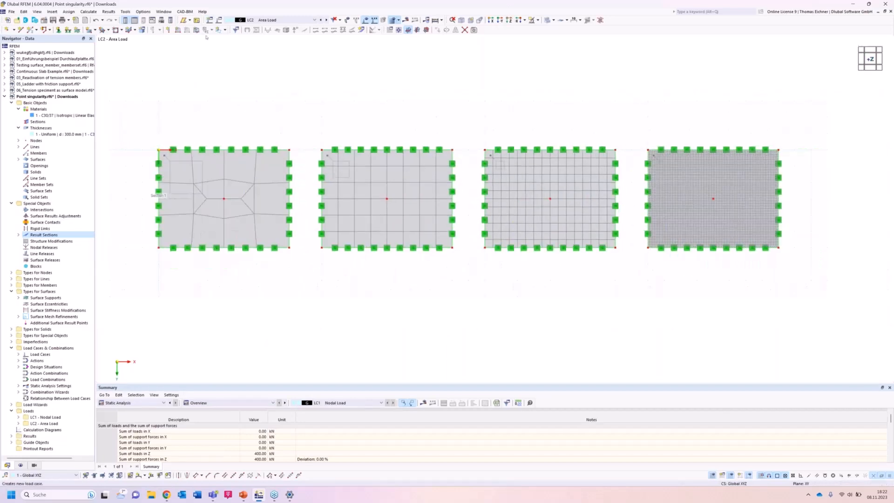
middle_drag(495, 136, 459, 137)
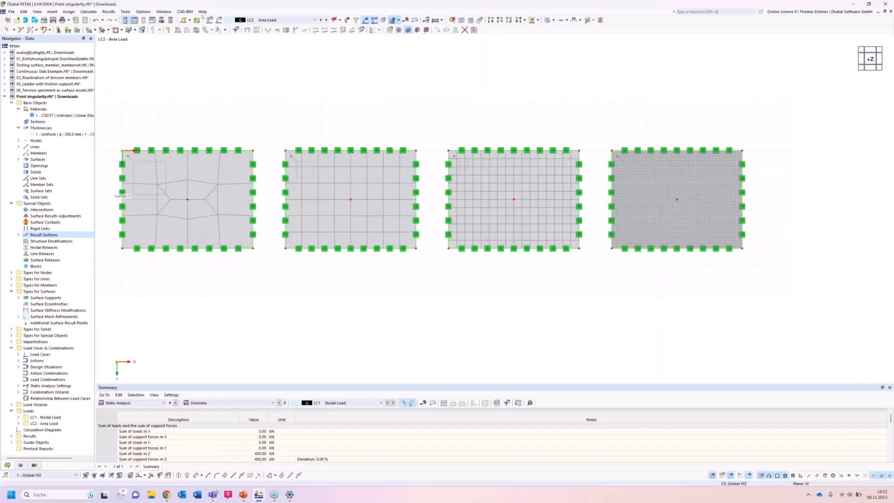
Start a free rectangular load in LC2 defined by centre and sides, centred on the first slab's middle node at X 4.000, Y 3.000 m.
click(225, 30)
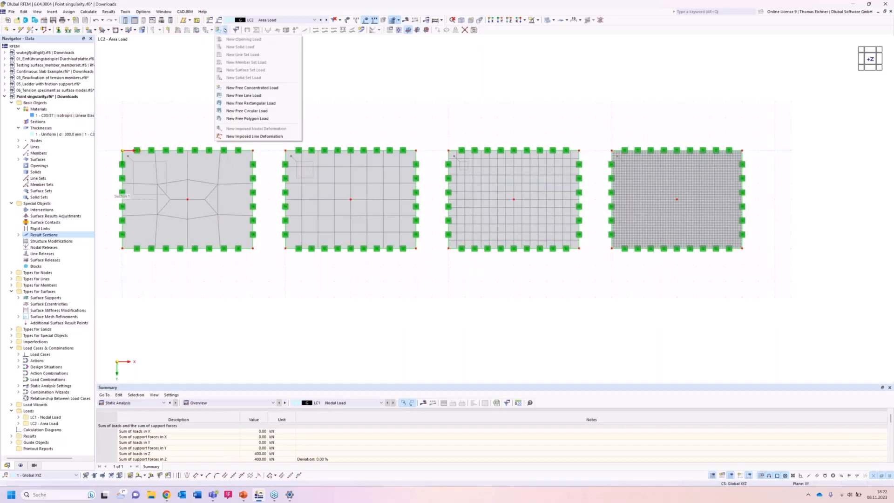
click(259, 104)
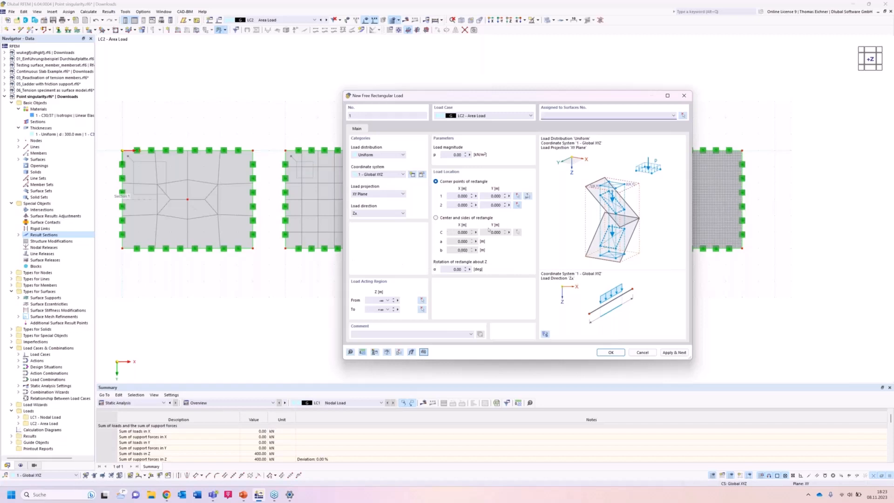
click(436, 218)
click(517, 233)
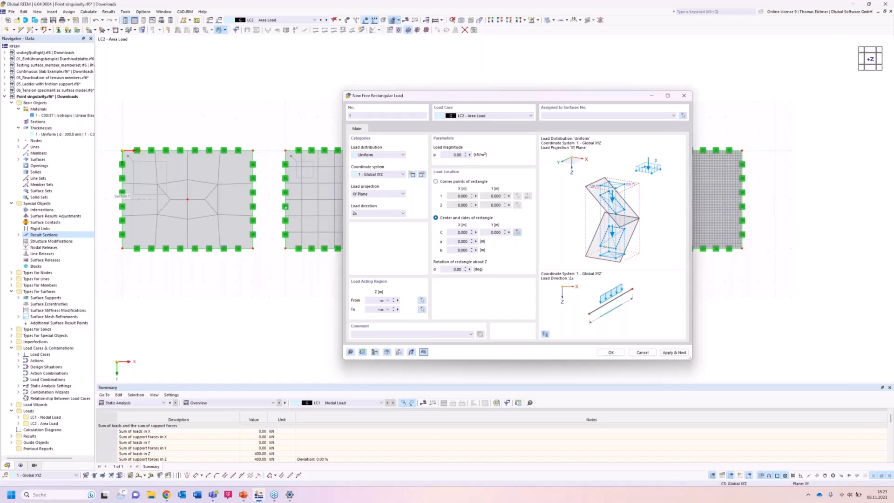
click(185, 190)
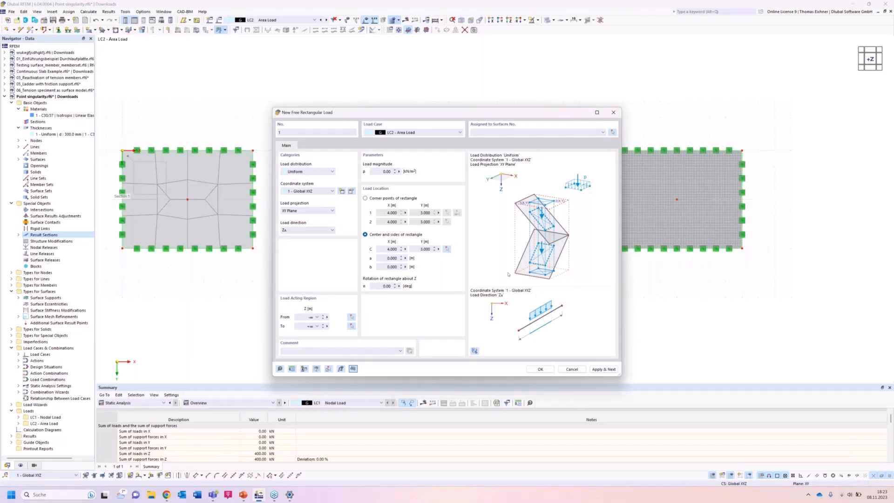
Set both sides a and b of the first rectangular load to 0.500 m.
click(388, 258)
text(0,8)
click(385, 267)
text(0)
click(387, 258)
click(394, 257)
key(BackSpace)
click(393, 267)
Set the load magnitude to 400 kN/m² and assign the rectangular load to the first, coarsest-meshed slab.
double_click(384, 171)
text(4)
click(543, 368)
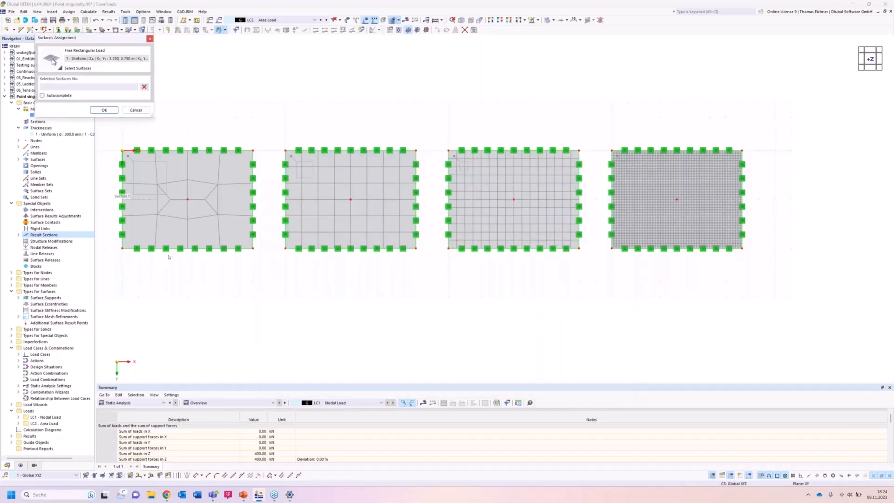
click(187, 200)
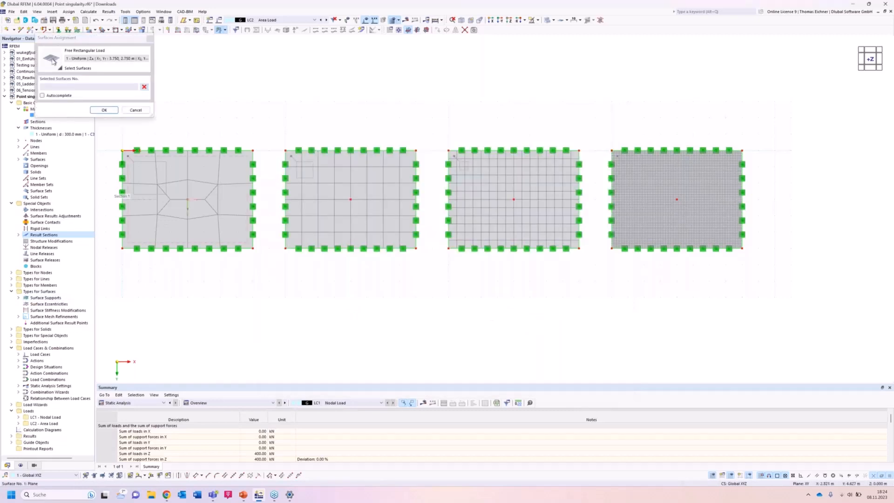
click(104, 110)
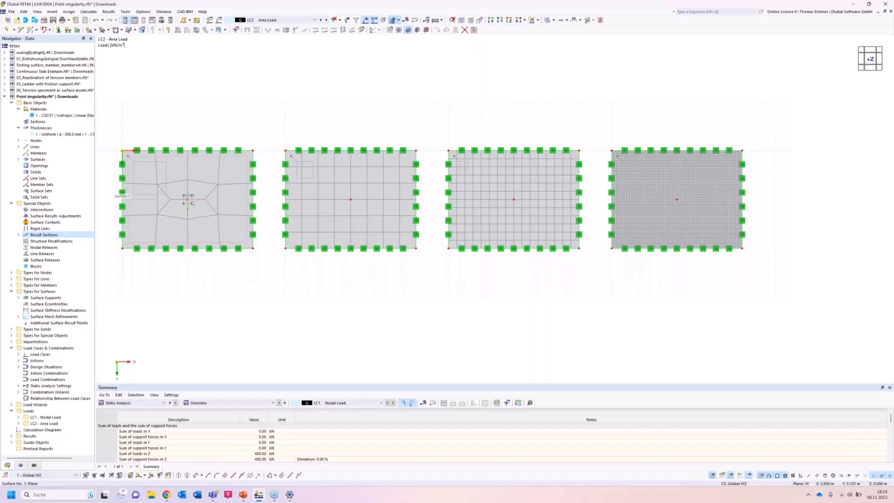
Add a second 400 kN/m² rectangular load with 0.500 m sides on surface 2, centred on its middle node at X 14.000, Y 3.000 m.
click(219, 30)
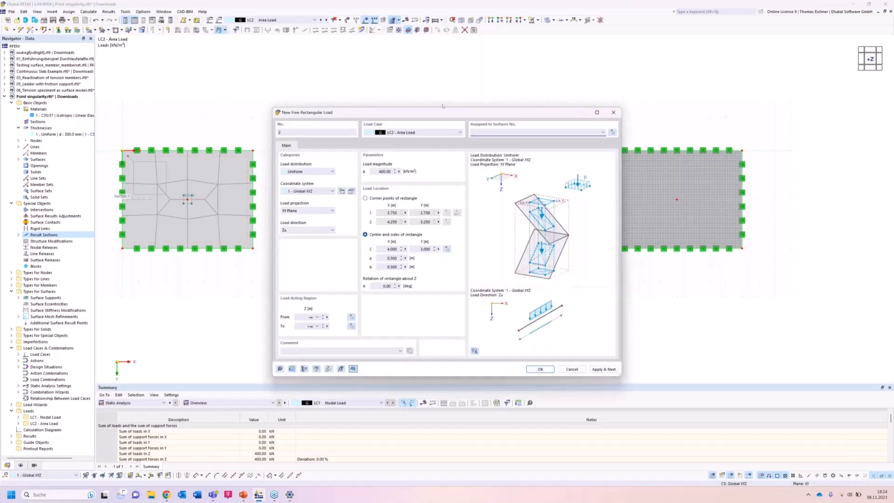
drag(465, 116, 556, 178)
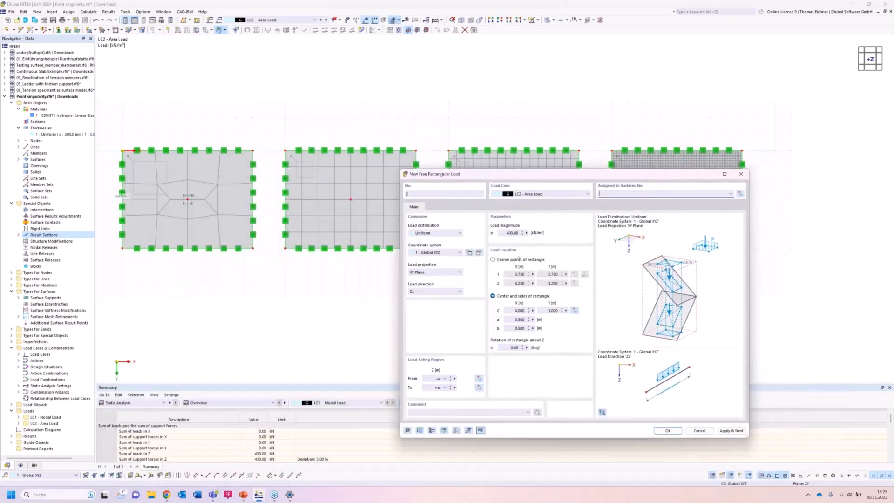
click(740, 196)
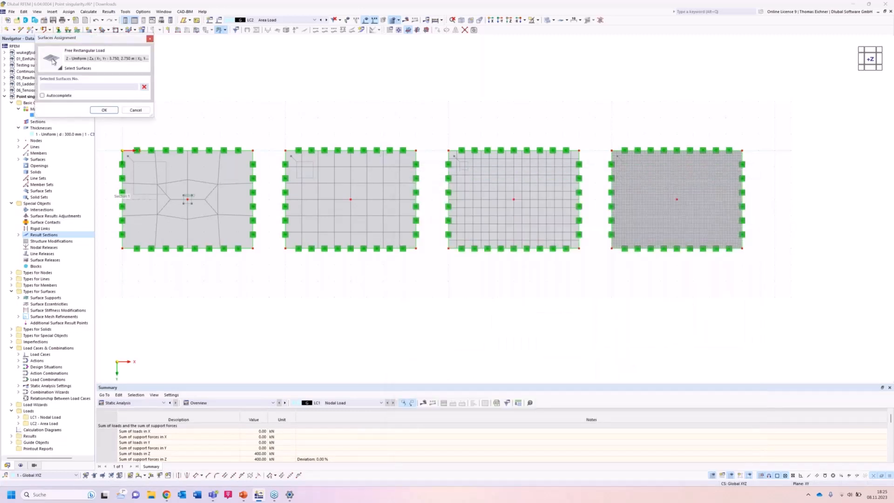
click(104, 110)
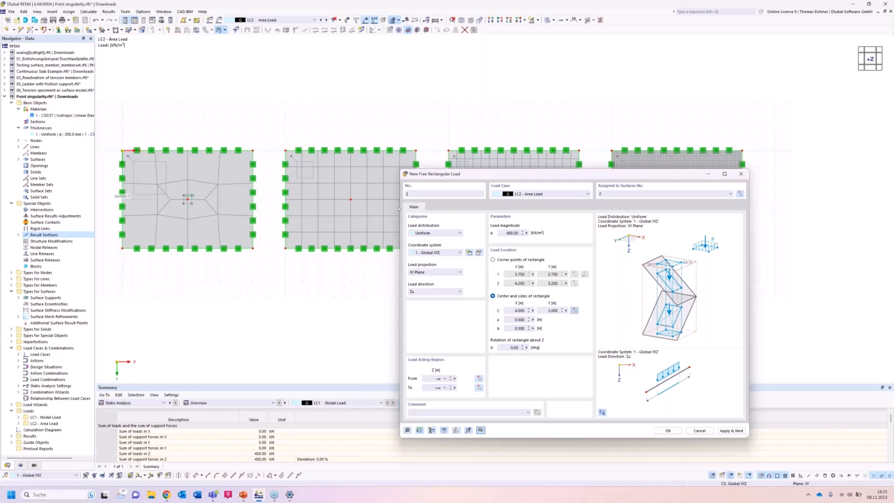
click(351, 199)
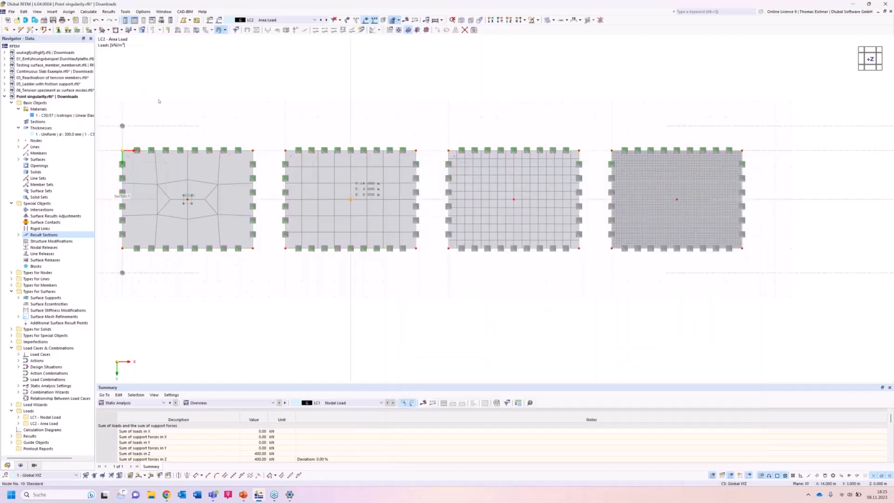
click(720, 433)
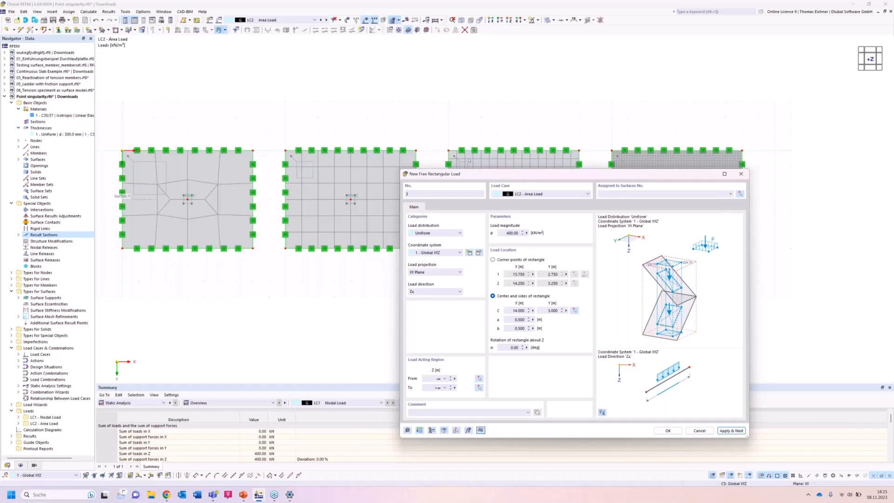
Assign the third rectangular load to surface 3, centre it on the slab's middle node at X 24.000, Y 3.000 m and apply it.
drag(465, 176, 123, 146)
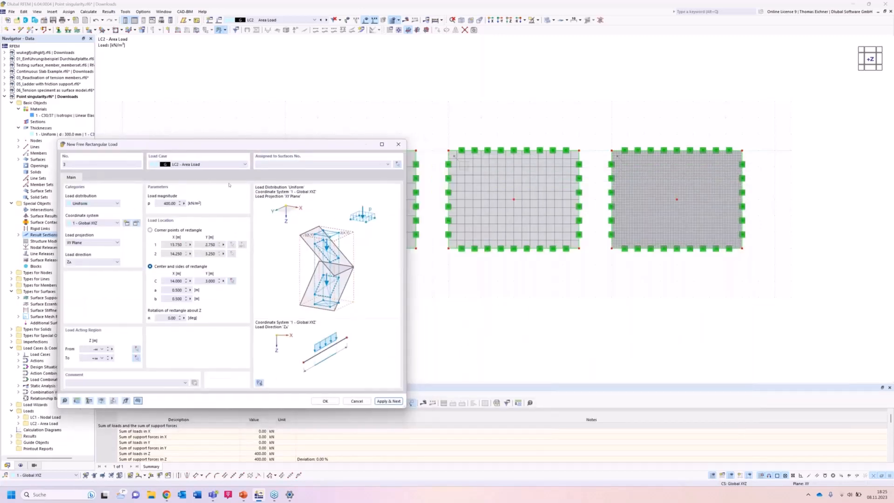
click(482, 188)
click(232, 282)
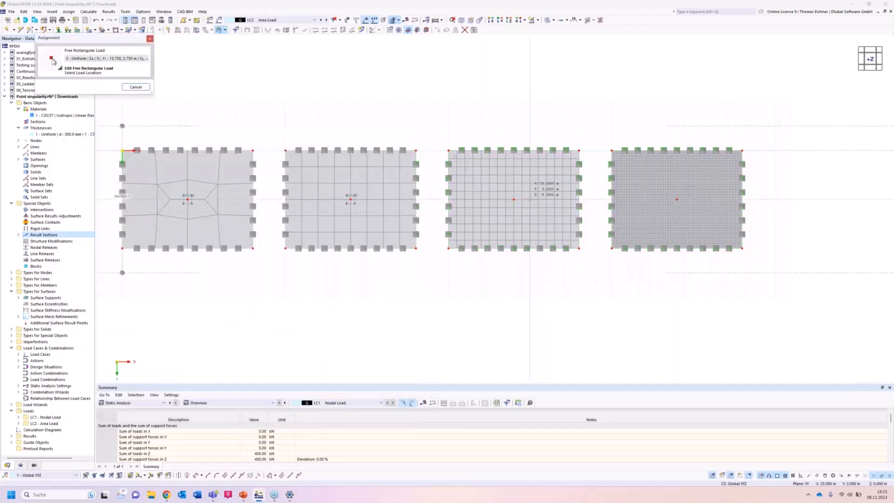
click(514, 199)
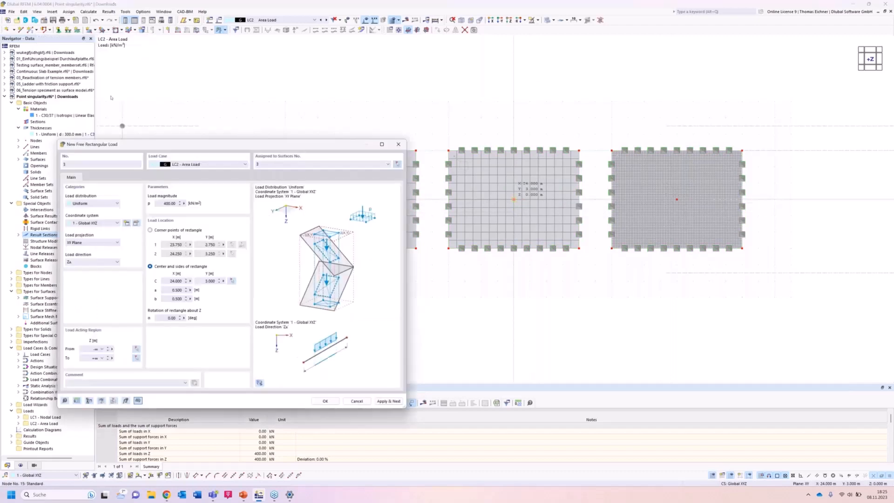
click(388, 401)
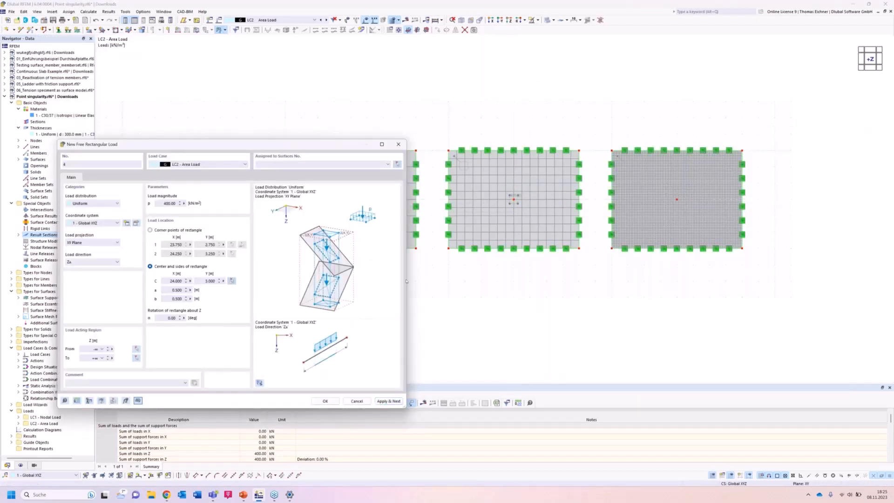
Centre the fourth rectangular load on the finest-meshed slab's middle node at X 34.000, Y 3.000 m and assign it to surface 4.
click(232, 281)
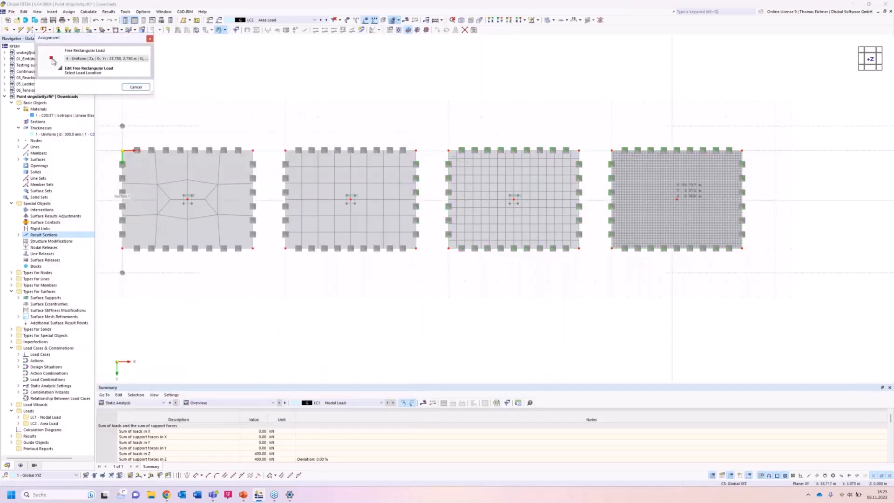
click(677, 199)
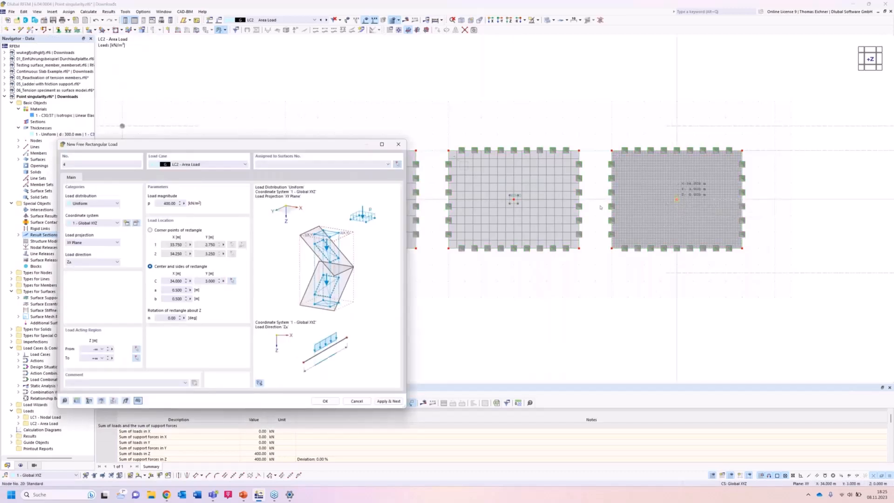
click(397, 165)
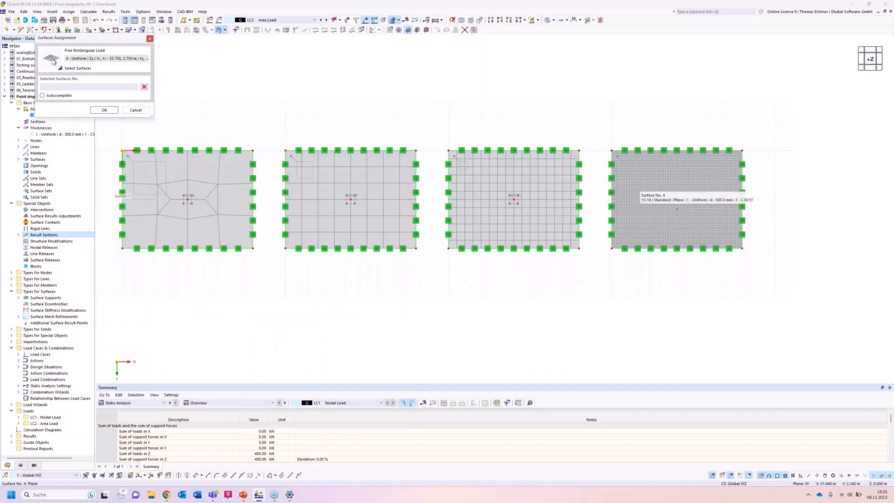
click(639, 187)
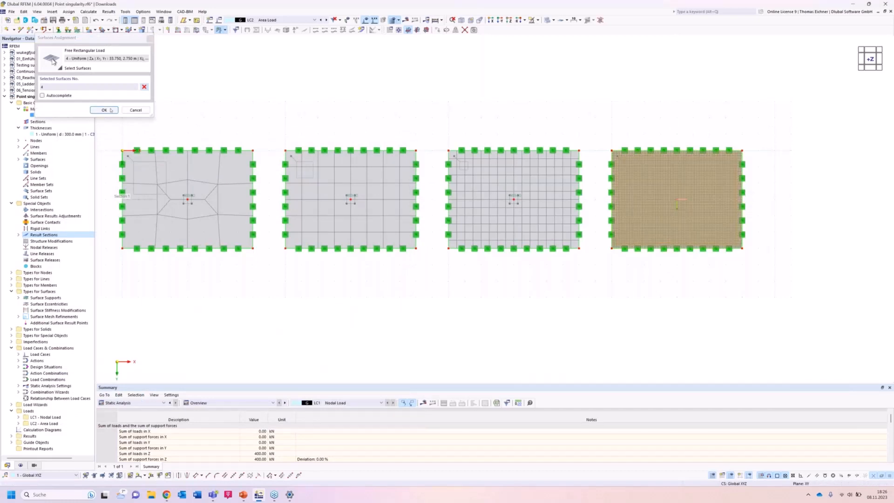
click(109, 110)
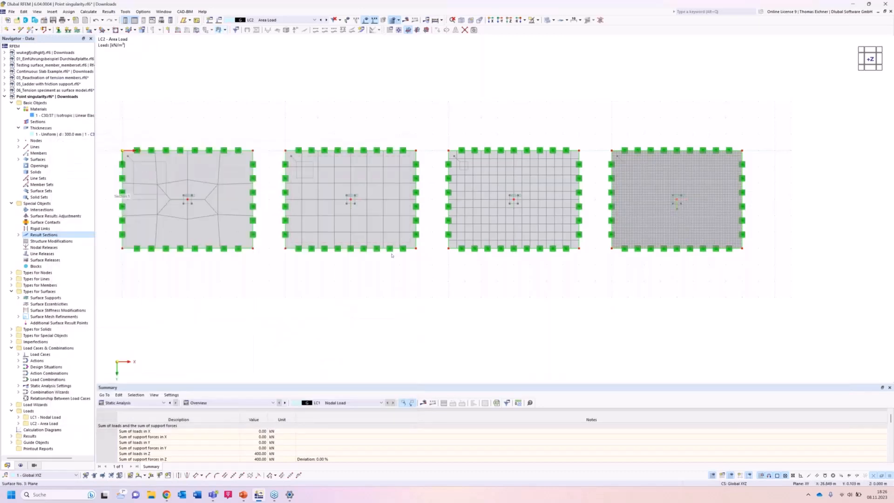
View the model in the reverse Y-direction, display the LC2 results and compare the mx moment diagrams of the four slabs.
click(479, 29)
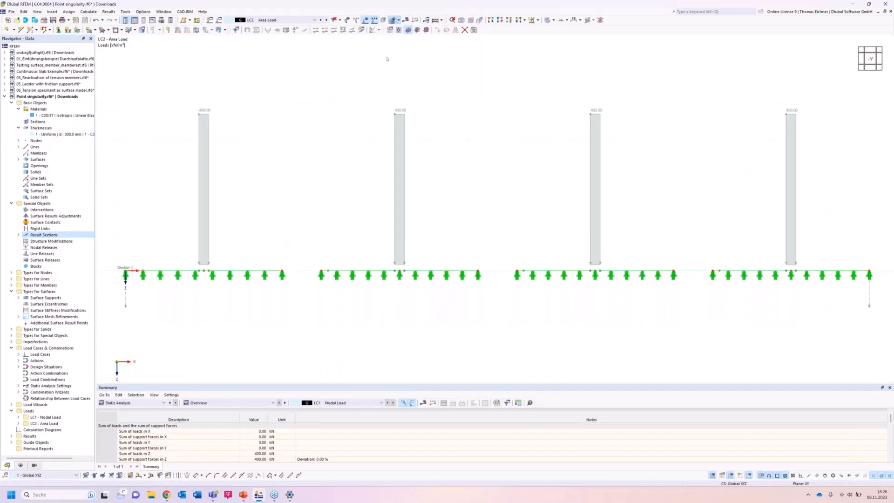
click(408, 30)
drag(373, 113, 352, 109)
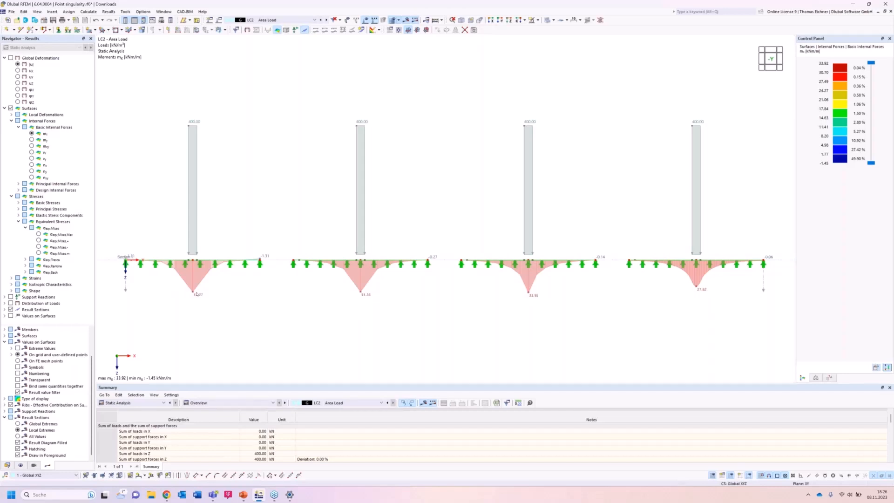
scroll(360, 332, down, 1)
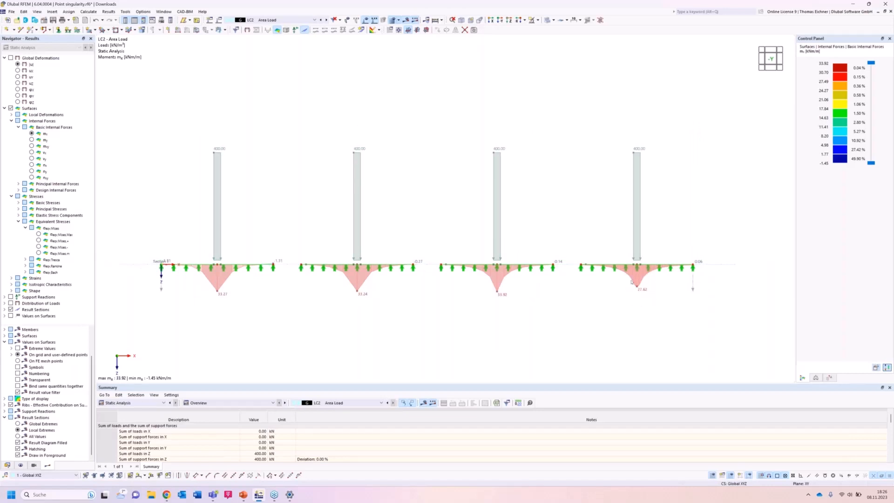
scroll(636, 307, up, 1)
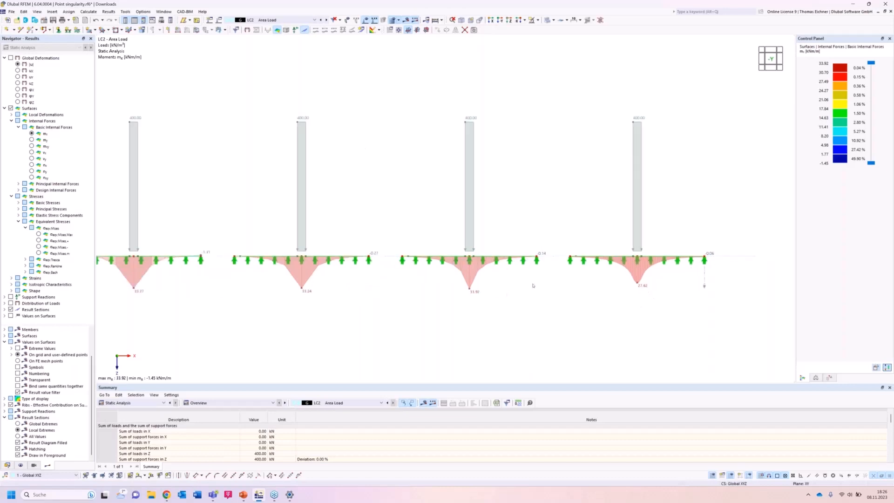
middle_drag(533, 285, 549, 283)
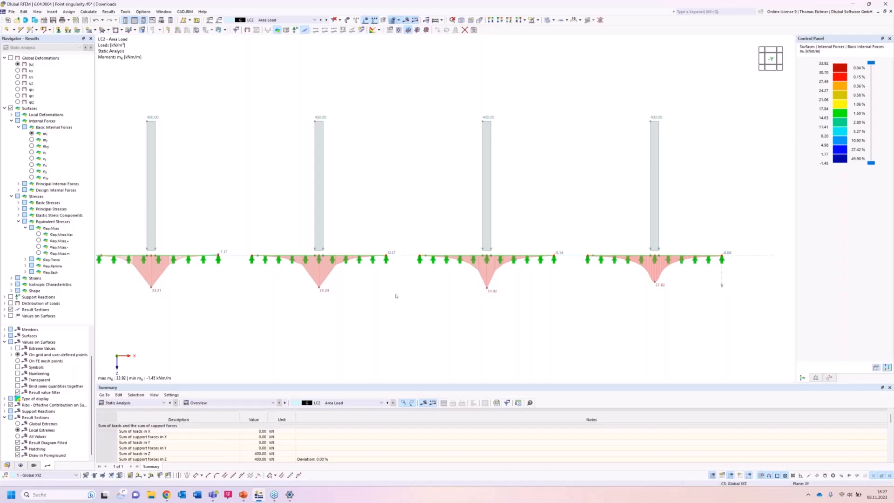
Examine the mx moment diagrams and peak values of the four area-loaded slabs side by side.
scroll(396, 296, up, 2)
scroll(396, 296, down, 2)
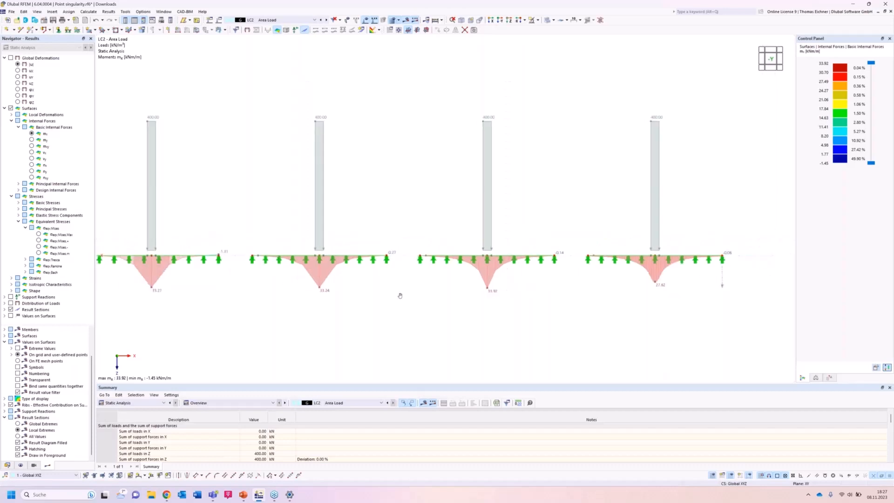
middle_drag(398, 294, 402, 297)
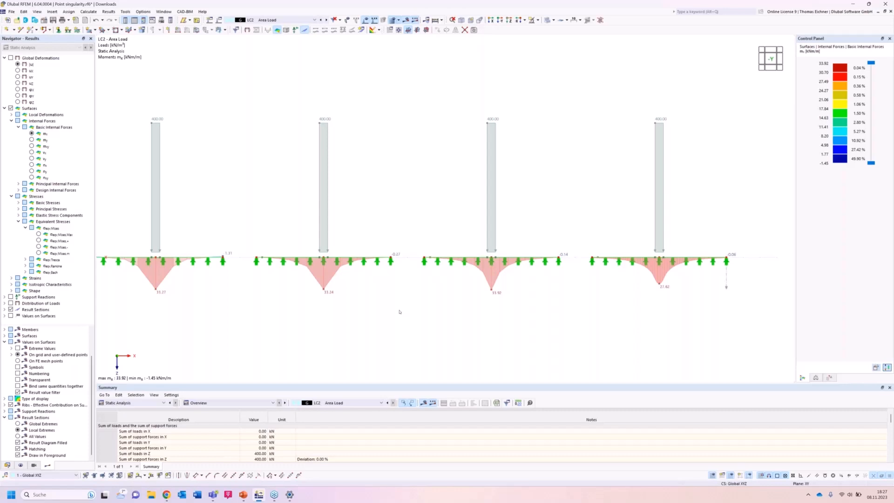
scroll(399, 311, down, 1)
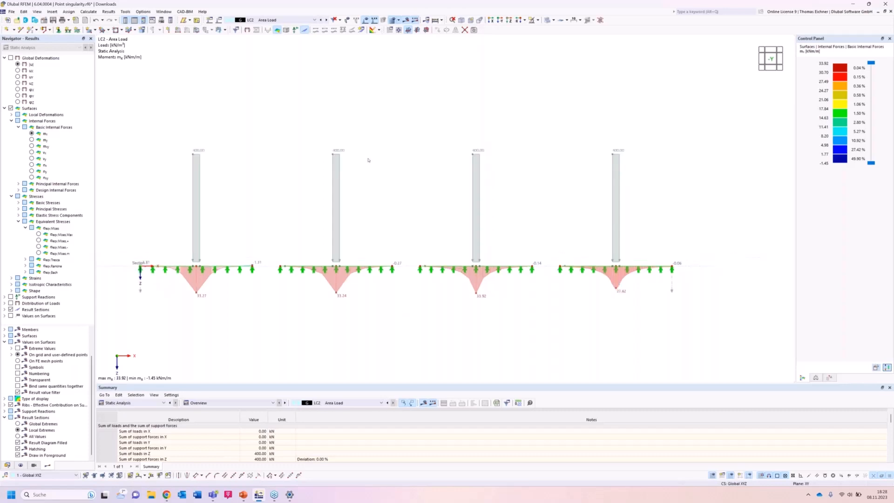
scroll(368, 159, down, 2)
scroll(206, 300, up, 2)
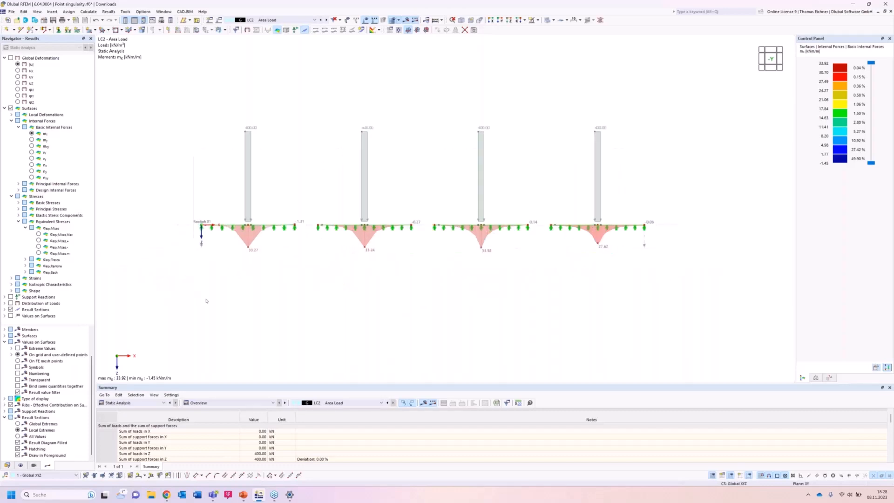
scroll(206, 302, down, 1)
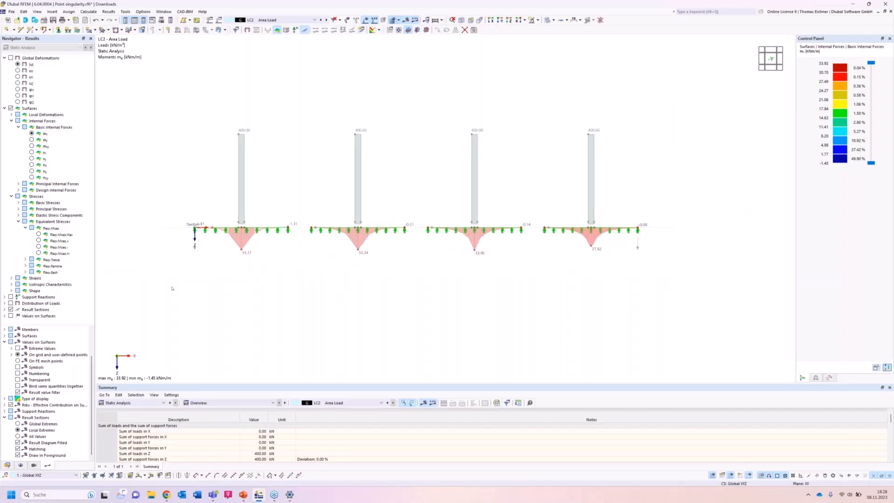
drag(167, 295, 638, 113)
Create a blank 3D model named "Singularity Nodal Support" in the Downloads project.
click(6, 22)
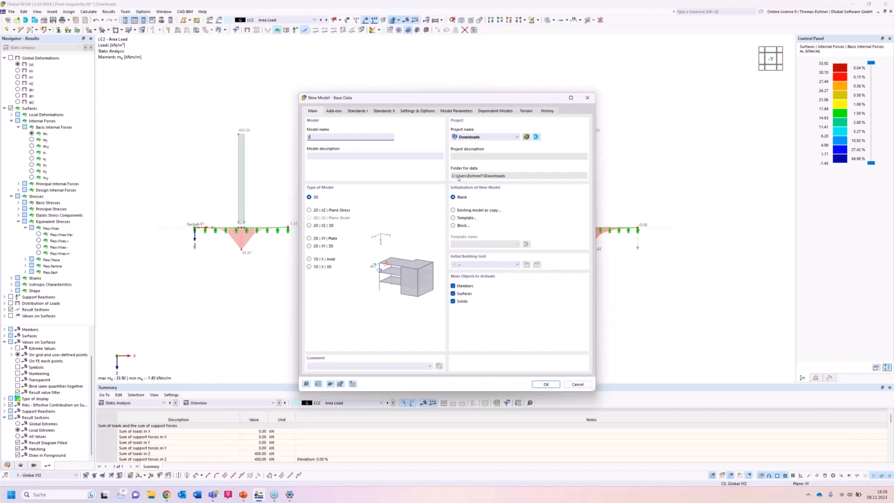
text(ngularity Nodal Support)
key(Return)
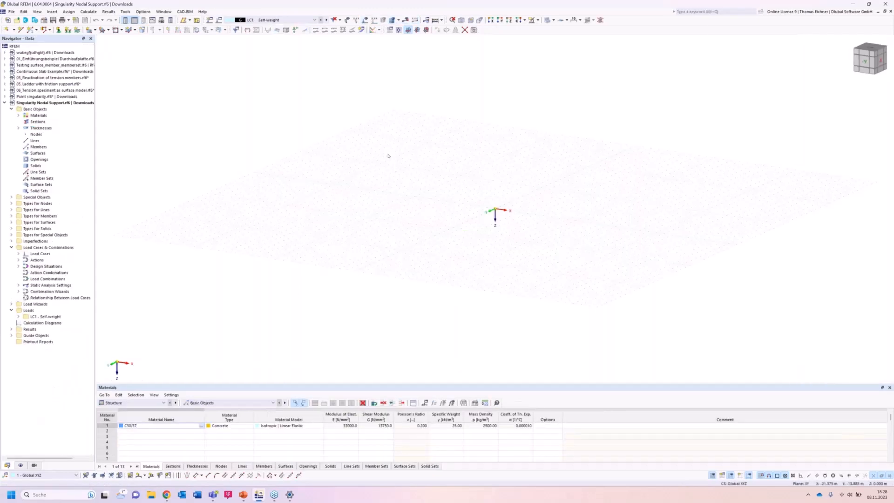
Check the predefined thickness and material entries of the new model.
ctrl+middle_drag(387, 153, 395, 219)
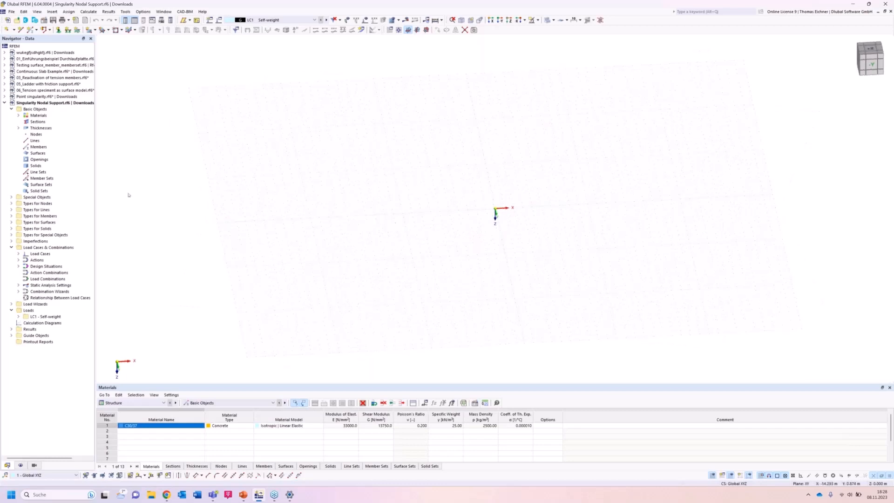
click(19, 128)
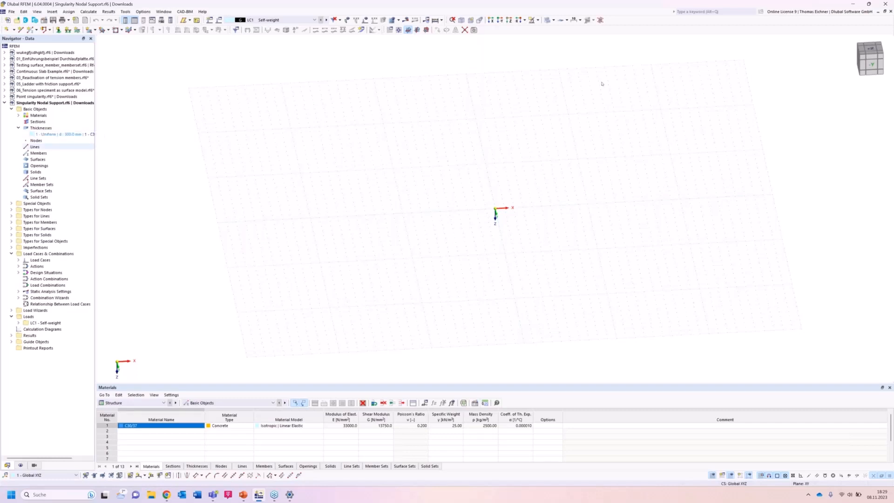
click(19, 115)
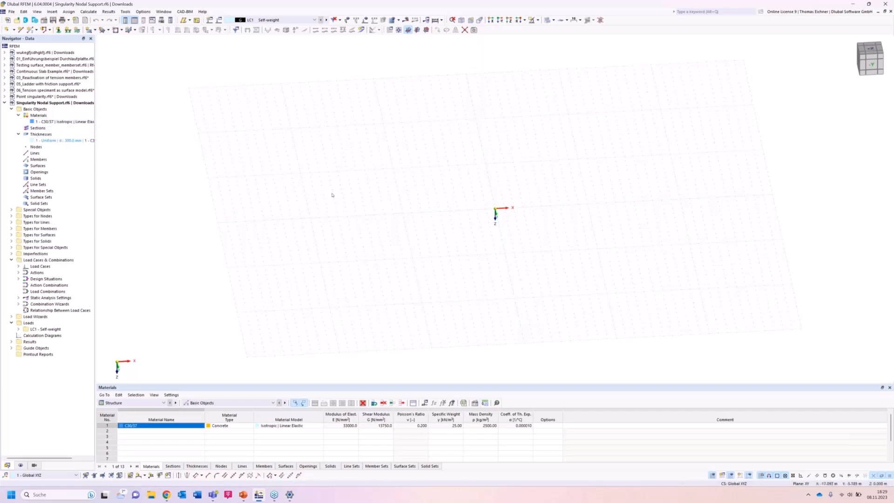
click(89, 30)
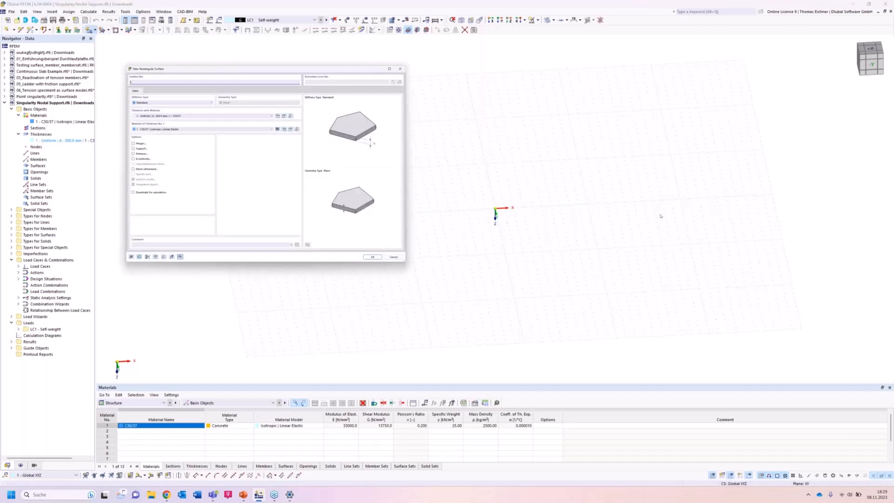
click(870, 13)
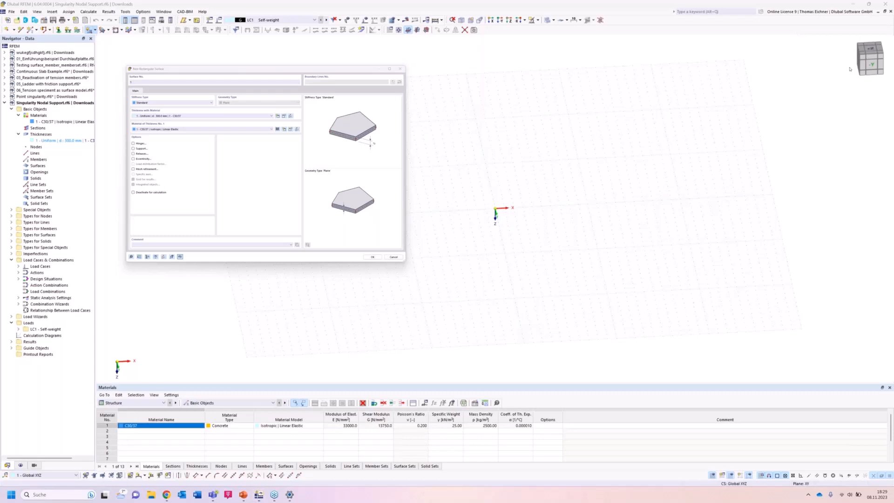
click(872, 49)
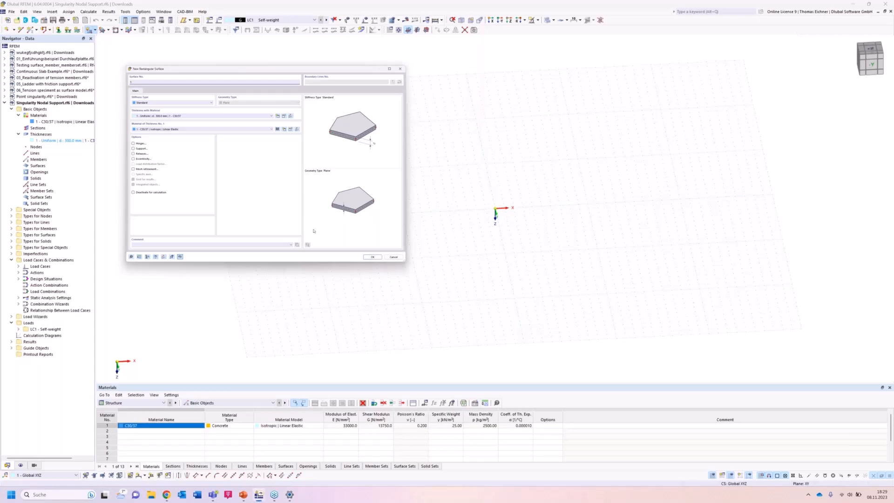
click(392, 258)
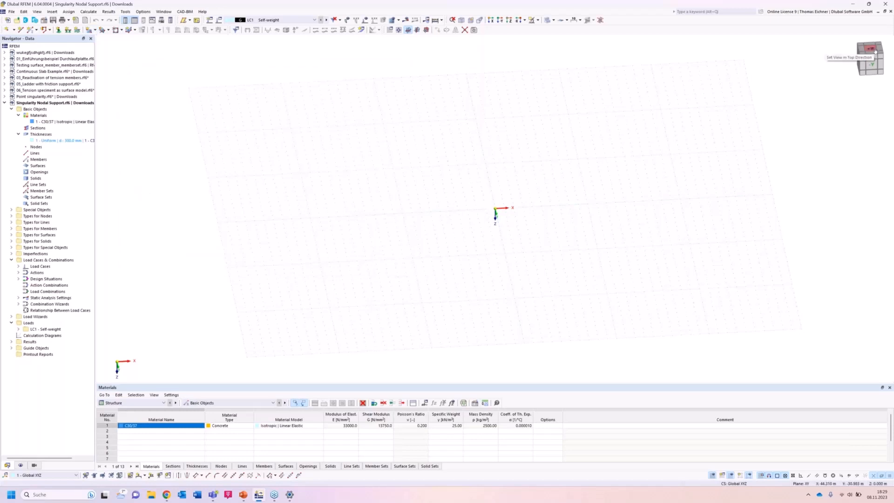
Draw a rectangular surface in the top view from the origin to X 8.000, Y 4.000 m, using the 300 mm C30/37 thickness.
right_click(870, 50)
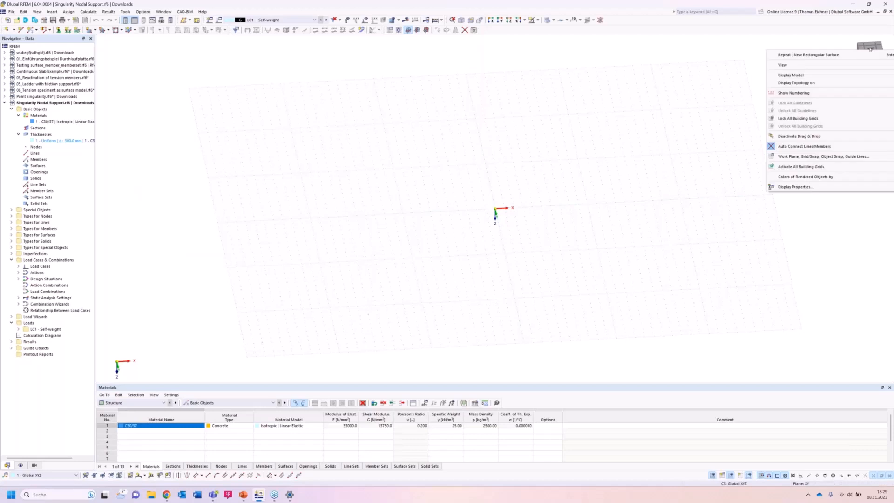
click(870, 49)
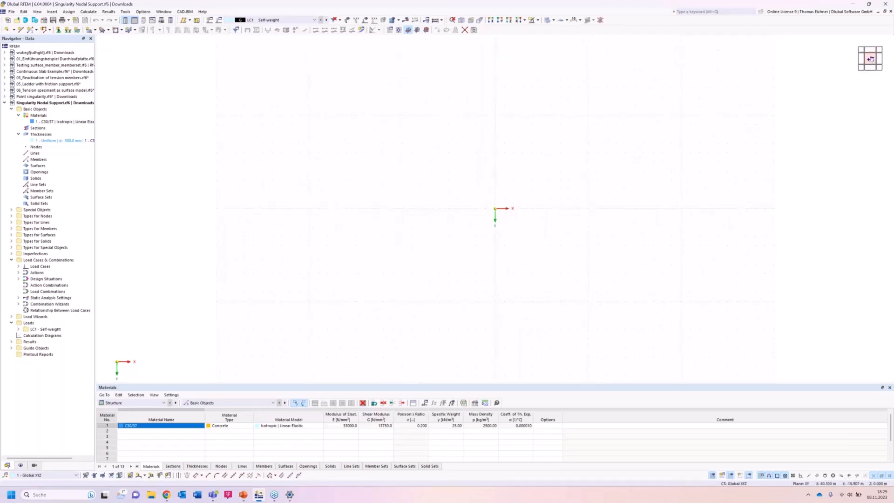
drag(871, 59, 857, 79)
click(89, 29)
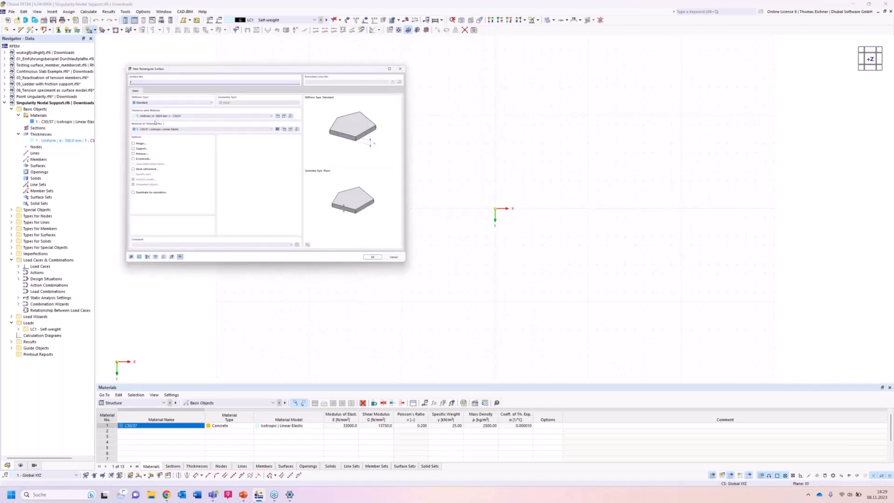
click(372, 258)
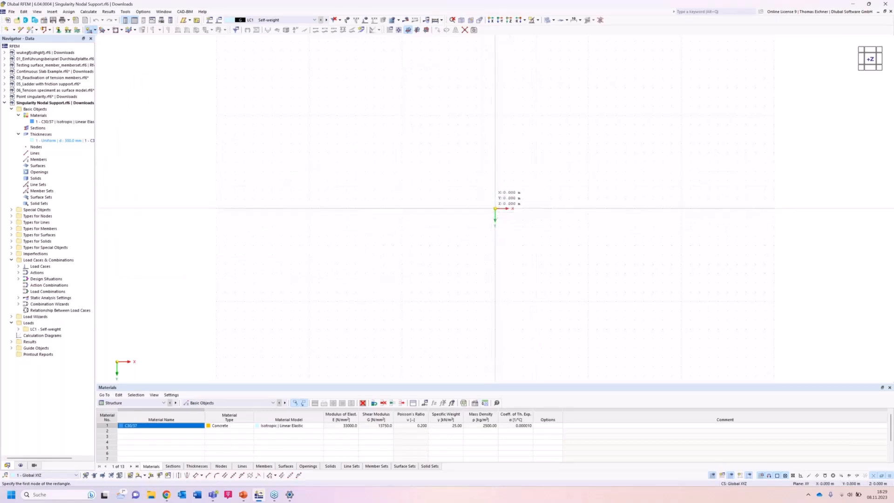
click(495, 208)
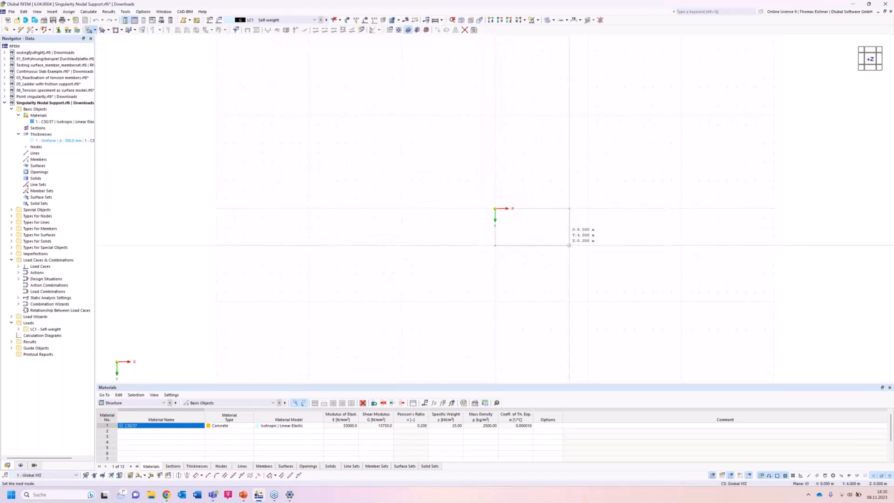
click(569, 245)
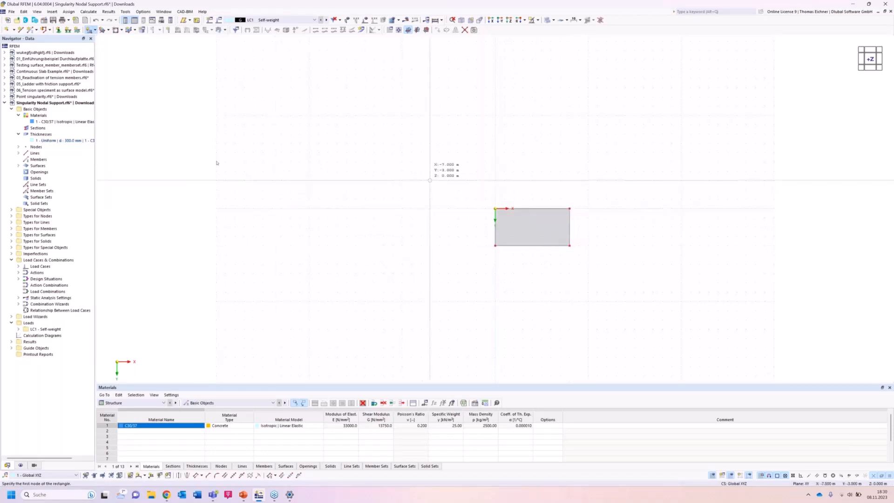
Place a node inside the slab at X 2.000, Y 2.000, Z 0.000 m.
click(7, 29)
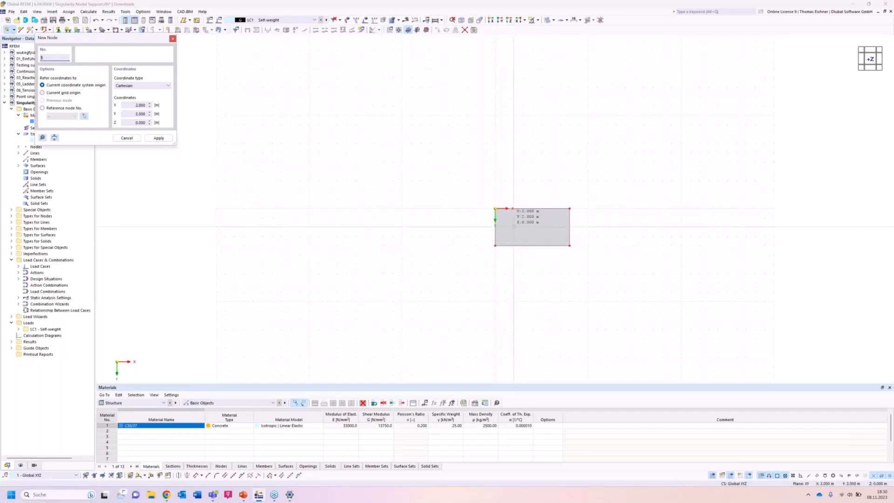
click(514, 227)
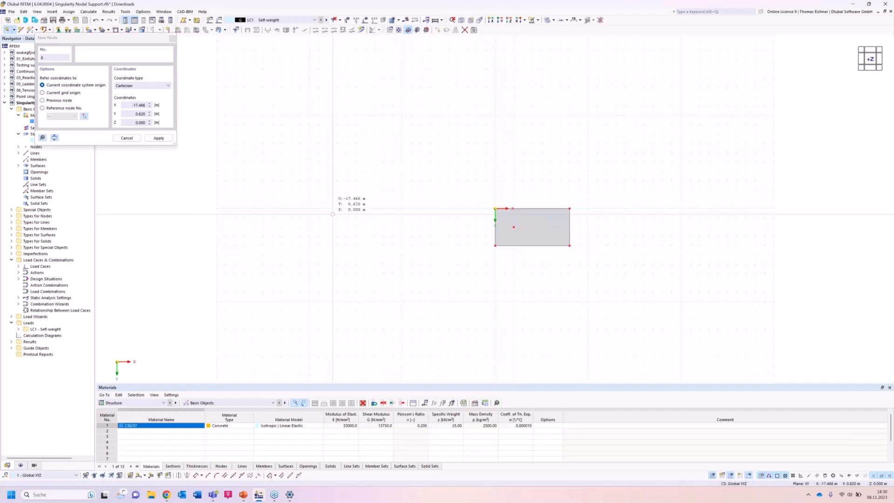
key(Escape)
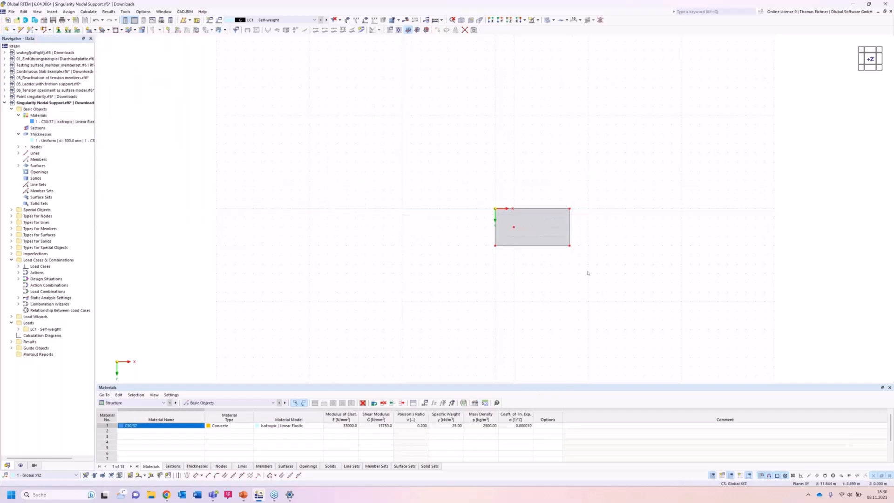
Assign the hinged line support to the slab edge at X 8 m and a nodal support to the interior node.
middle_drag(570, 211, 481, 205)
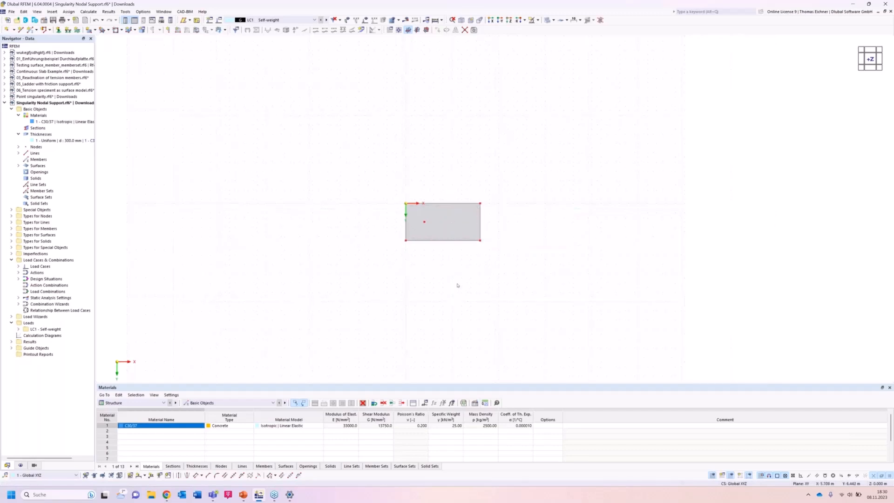
click(77, 33)
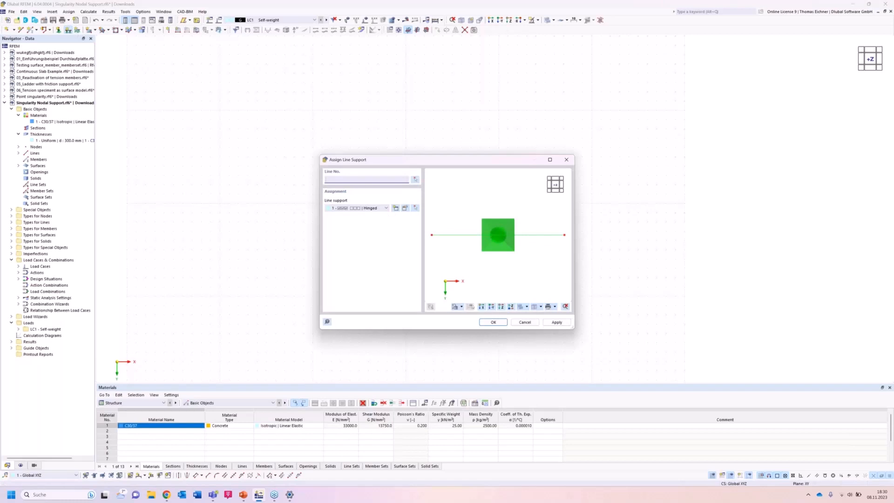
click(489, 323)
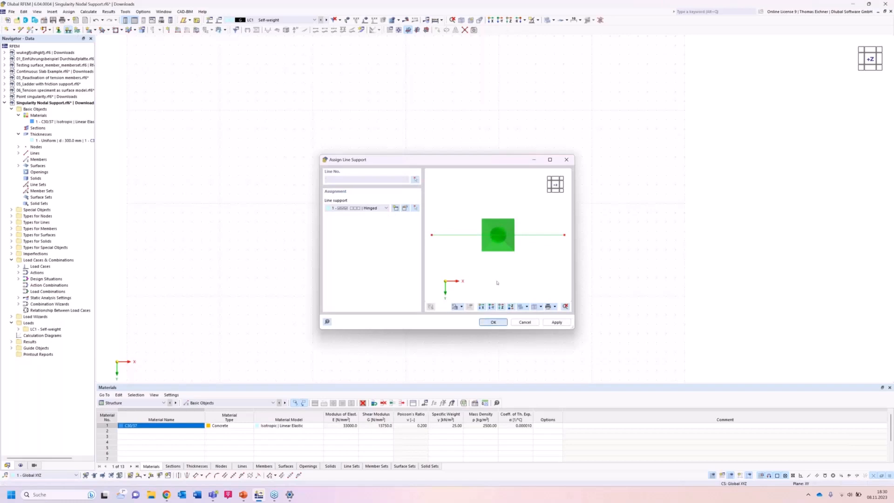
click(492, 322)
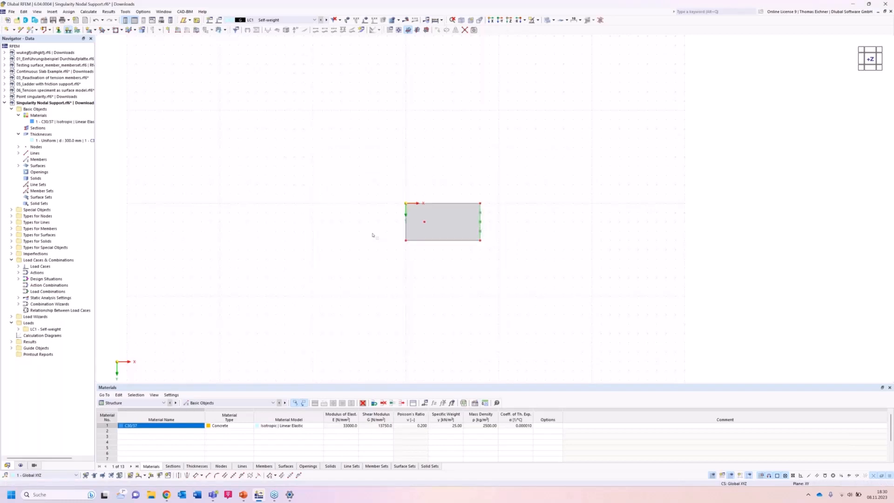
click(58, 29)
scroll(426, 224, up, 4)
right_click(421, 217)
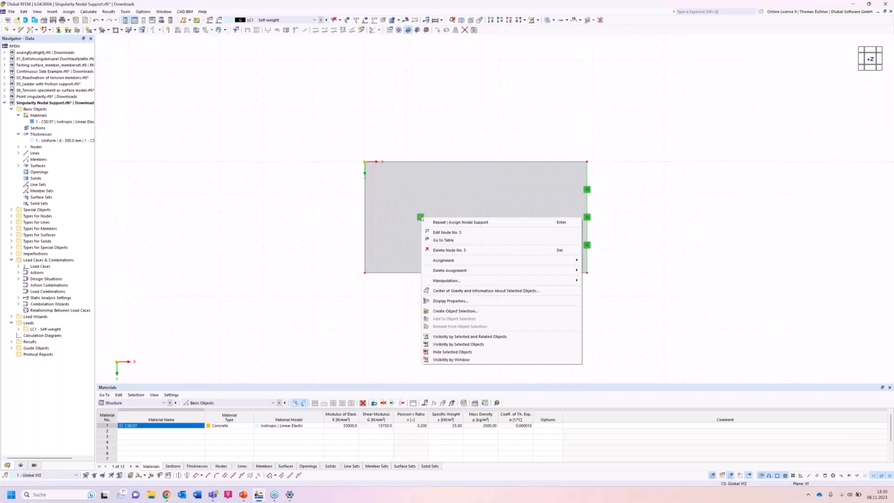
click(420, 217)
right_click(420, 218)
drag(461, 285, 494, 290)
click(630, 312)
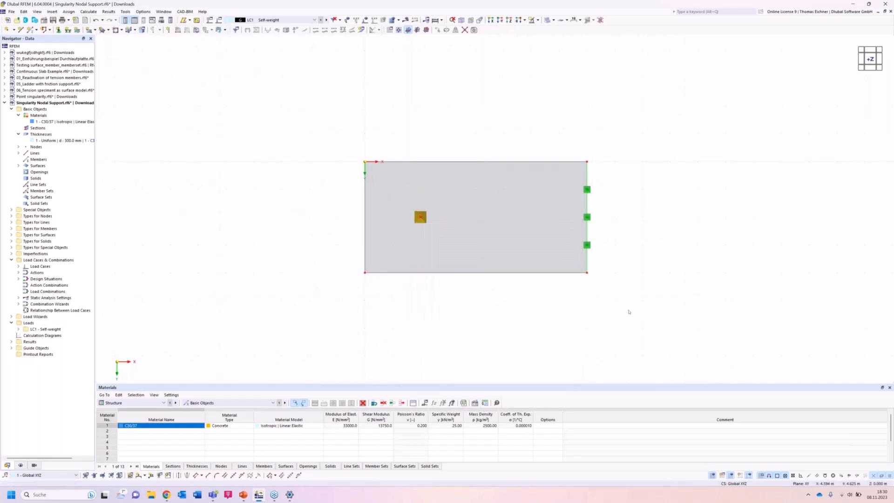
click(628, 310)
scroll(628, 310, down, 3)
middle_drag(696, 293, 623, 268)
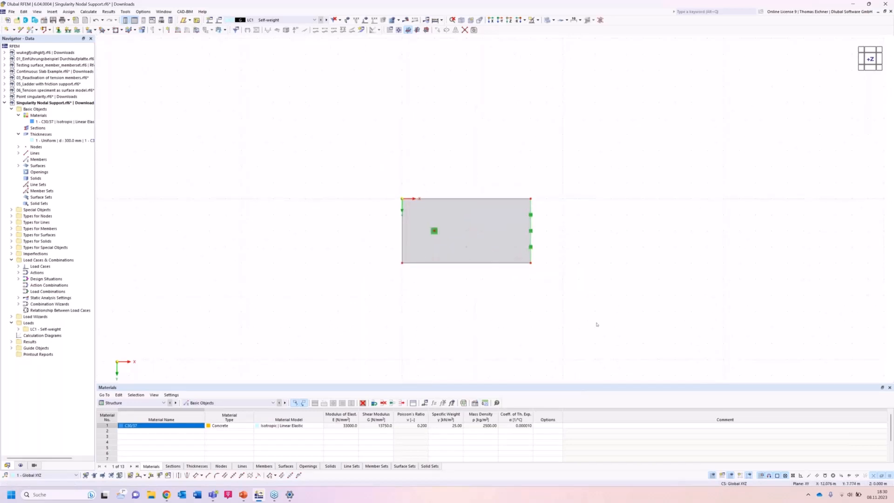
Apply a uniform 10 kN/m² surface load in the global Z direction to the slab in LC1 and view it in 3D.
click(196, 30)
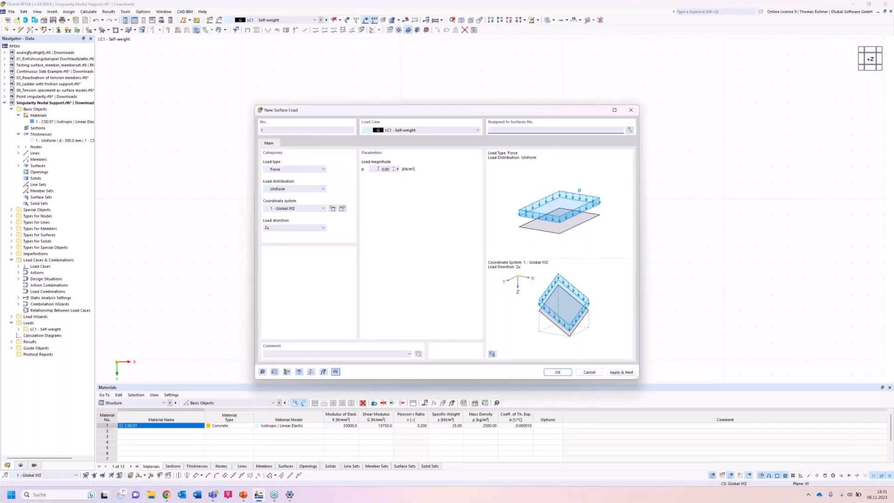
text(10)
click(554, 371)
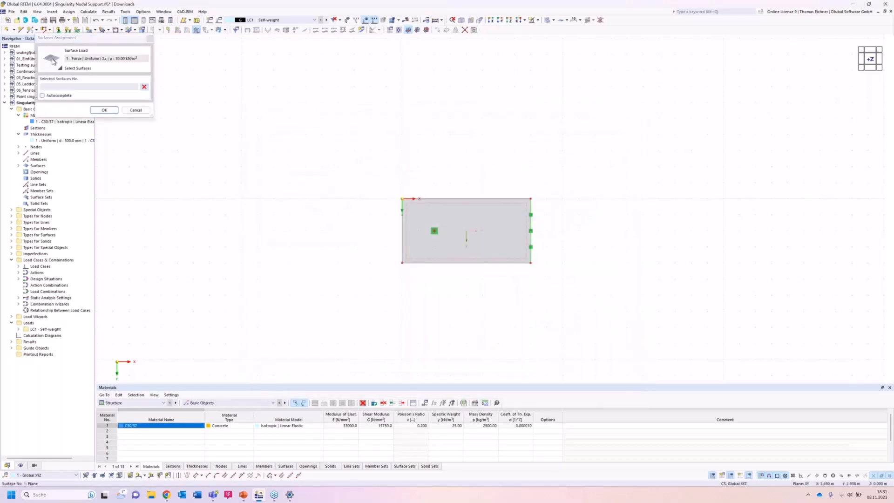
click(111, 111)
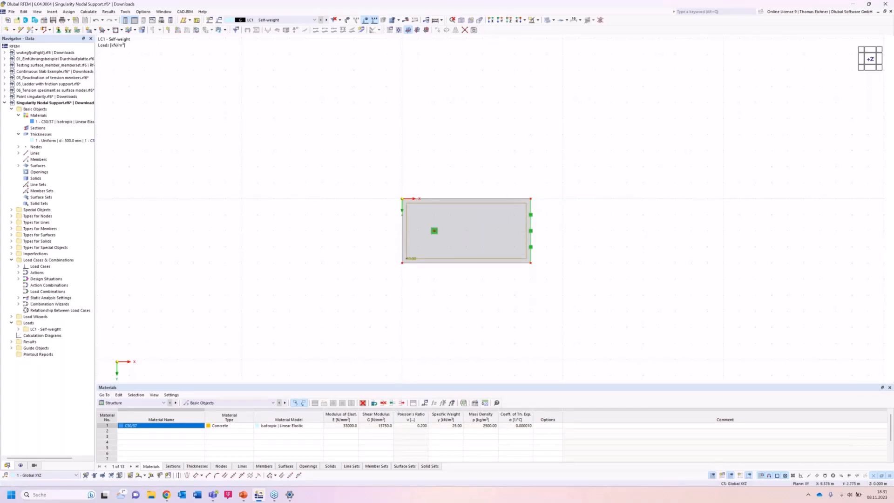
ctrl+middle_drag(551, 193, 557, 170)
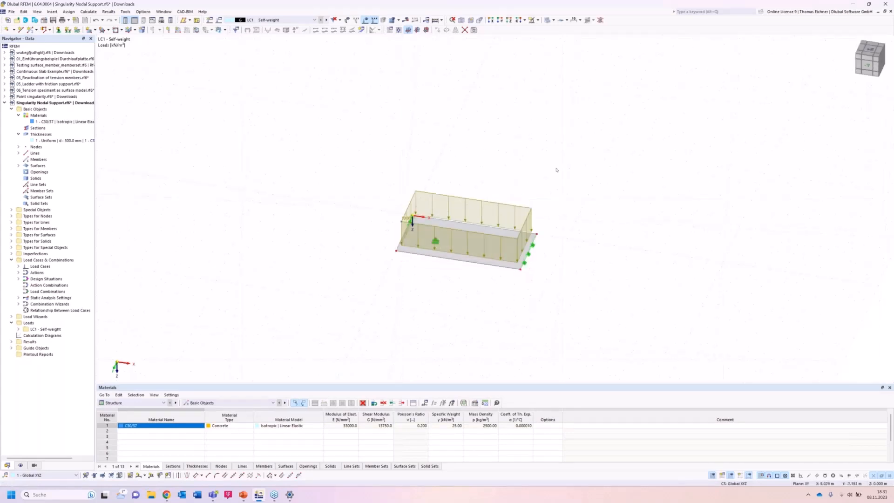
Copy the entire slab with its supports and surface load three times, using a displacement vector of 10 m in X.
right_click(336, 322)
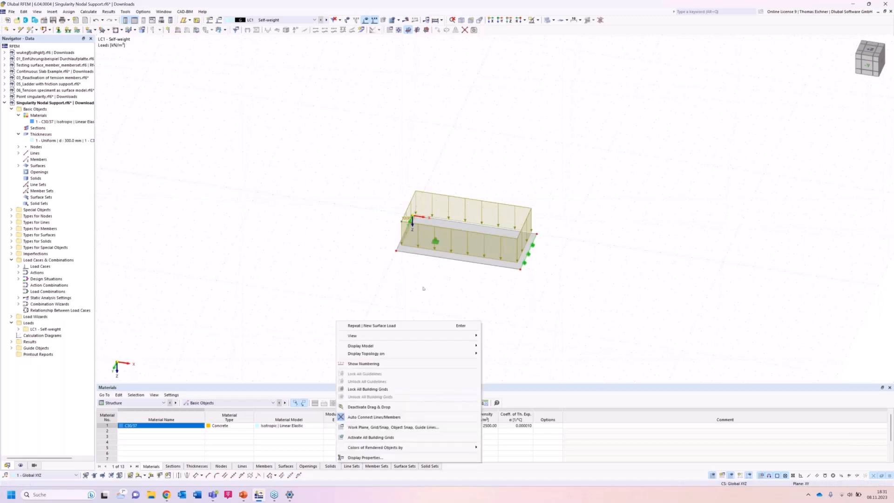
click(396, 284)
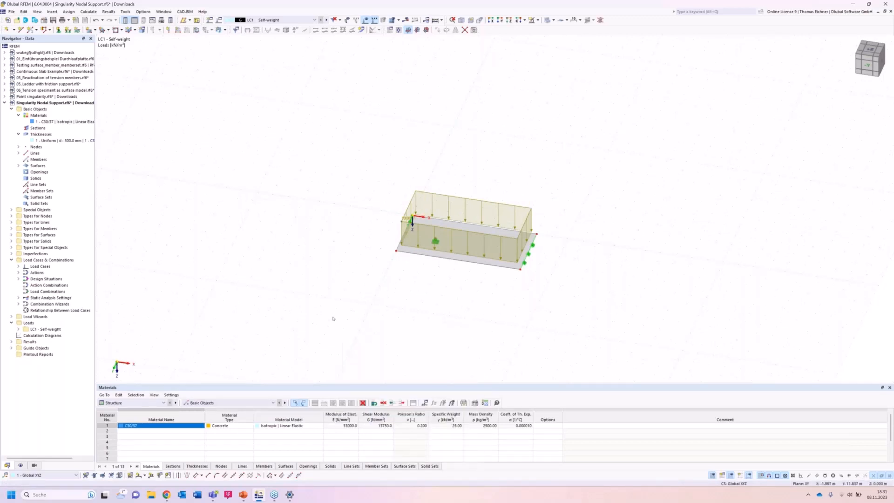
drag(333, 317, 664, 93)
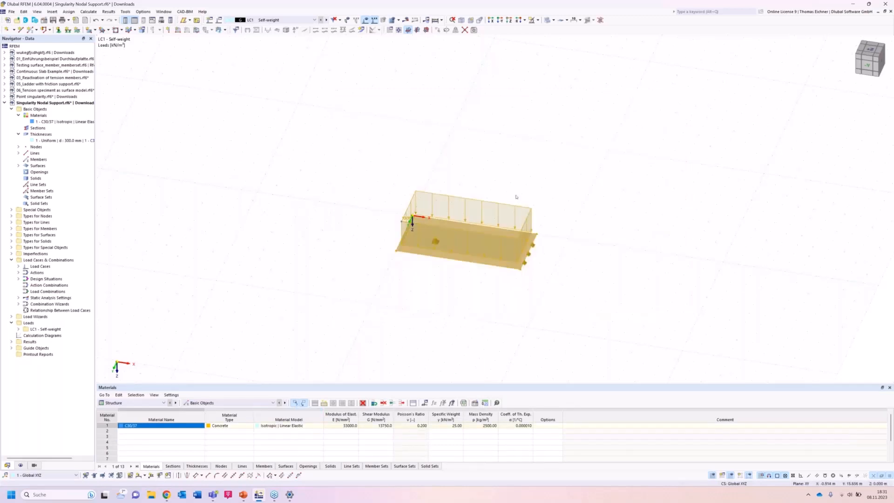
right_click(459, 257)
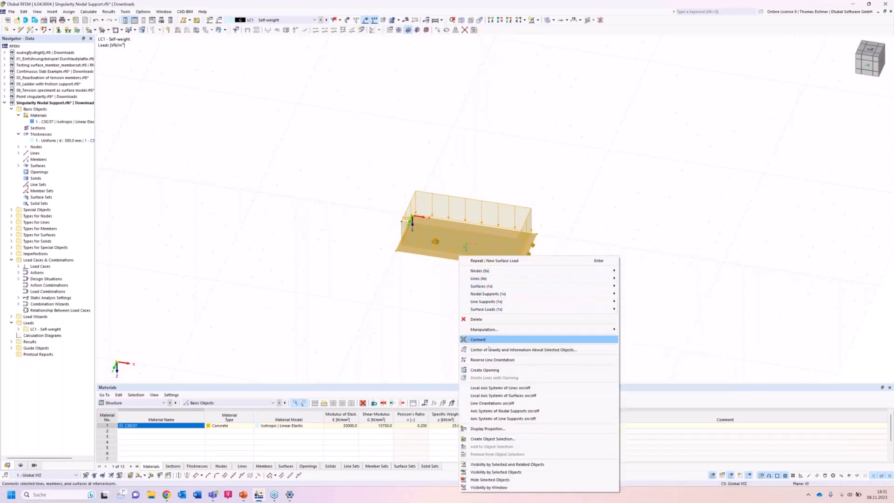
mouse_move(487, 331)
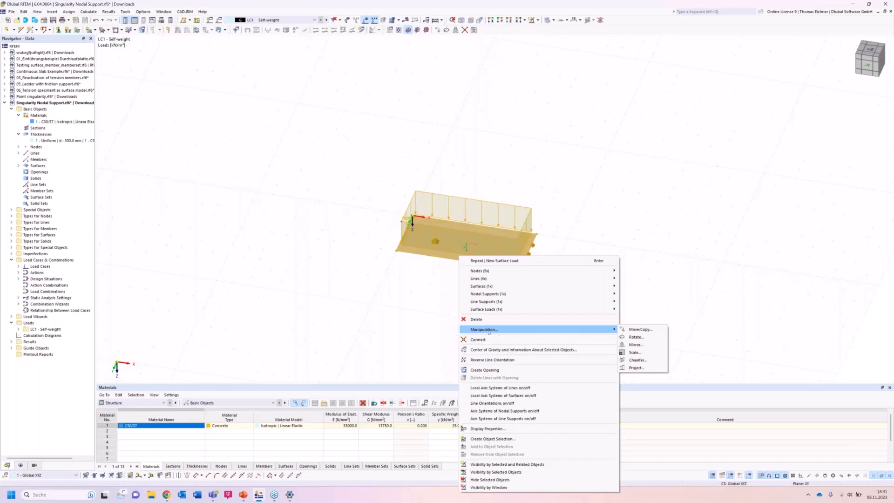
click(643, 330)
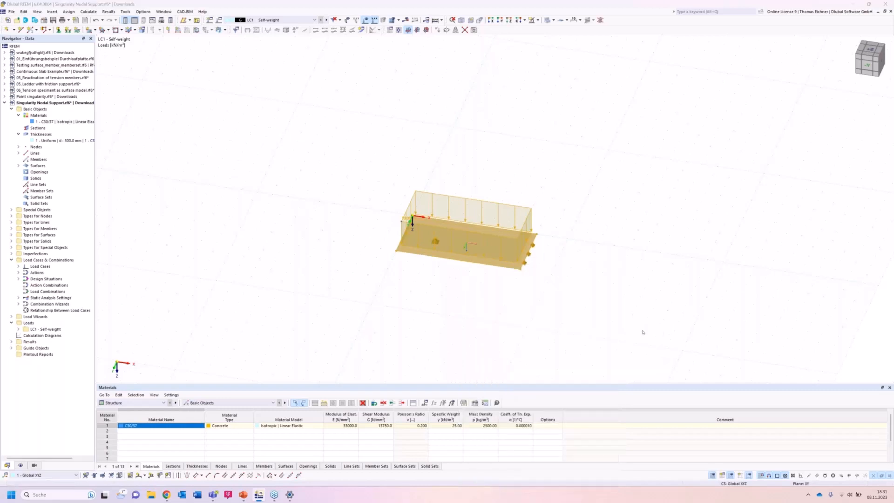
click(345, 185)
double_click(418, 191)
text(3)
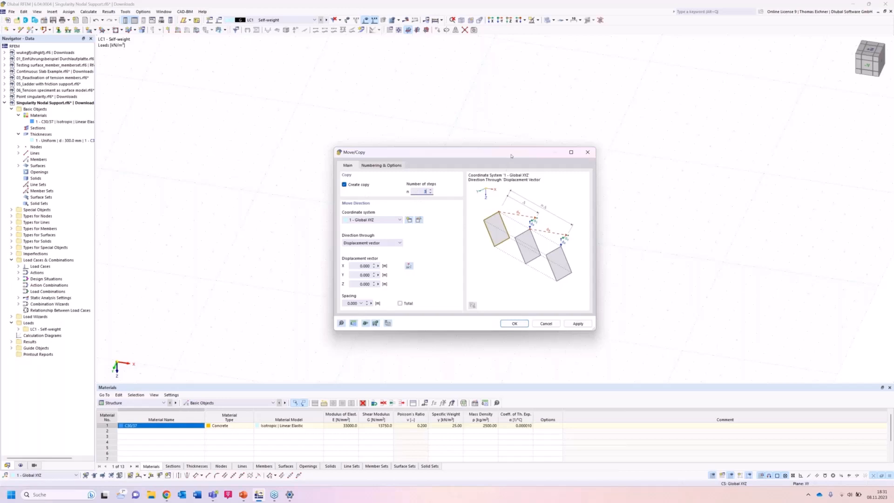
drag(510, 158, 242, 150)
click(85, 262)
text(10)
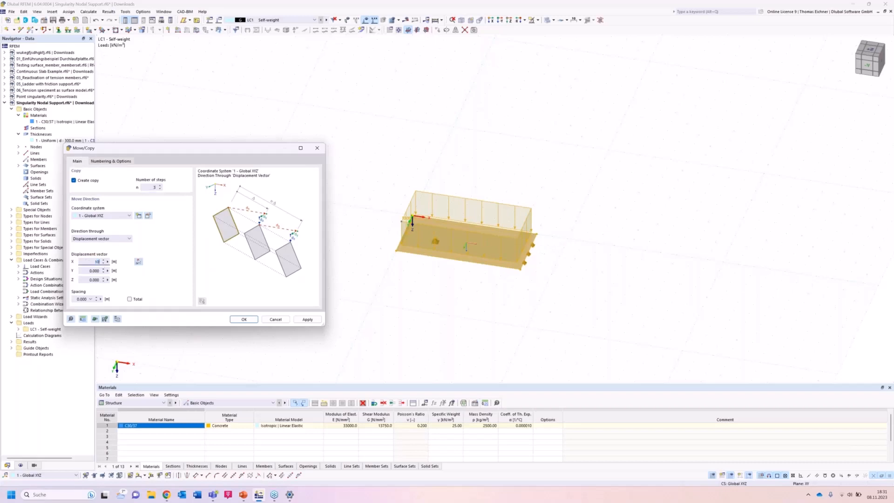
click(243, 320)
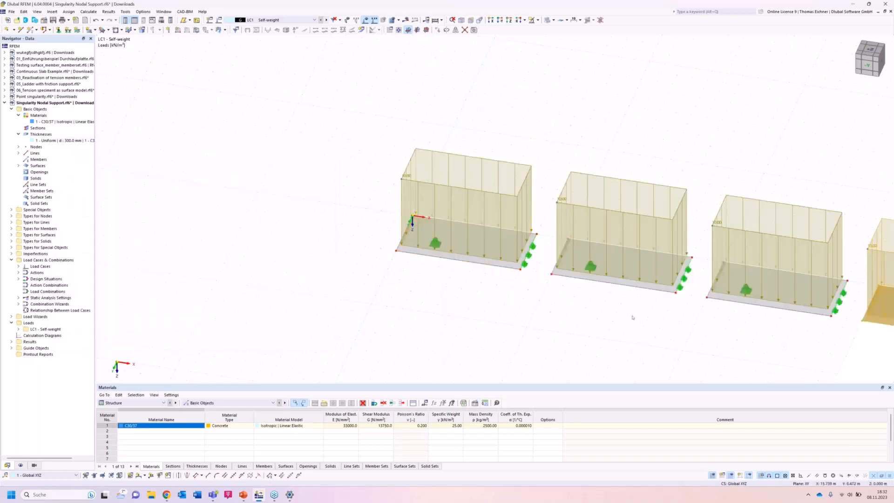
Show the four slabs in top view and create four surface mesh refinement entries.
middle_drag(536, 281, 339, 238)
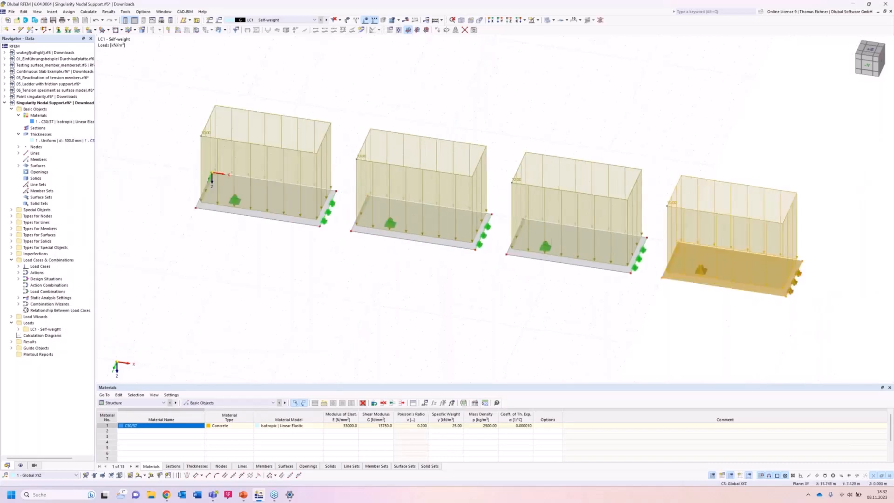
scroll(408, 284, down, 4)
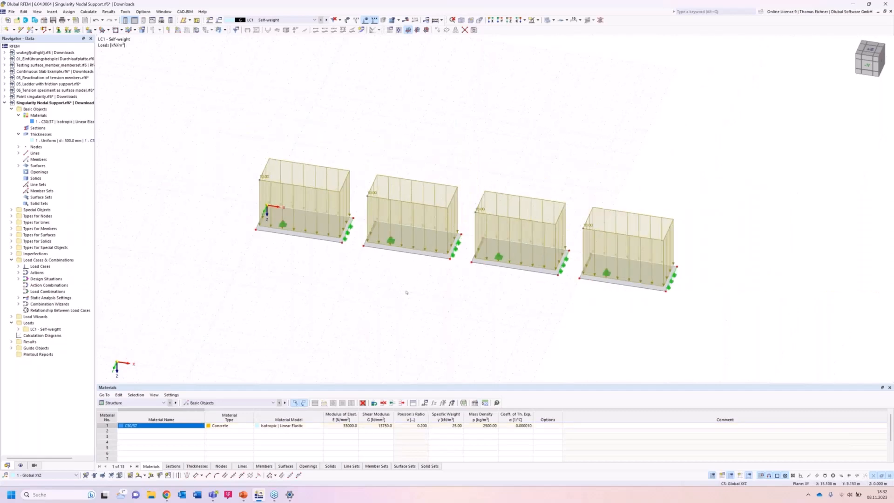
ctrl+middle_drag(410, 288, 435, 295)
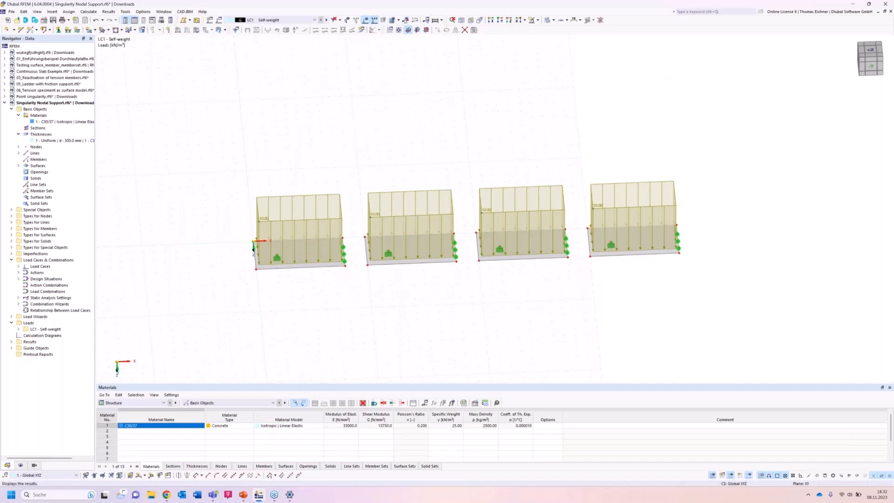
click(509, 19)
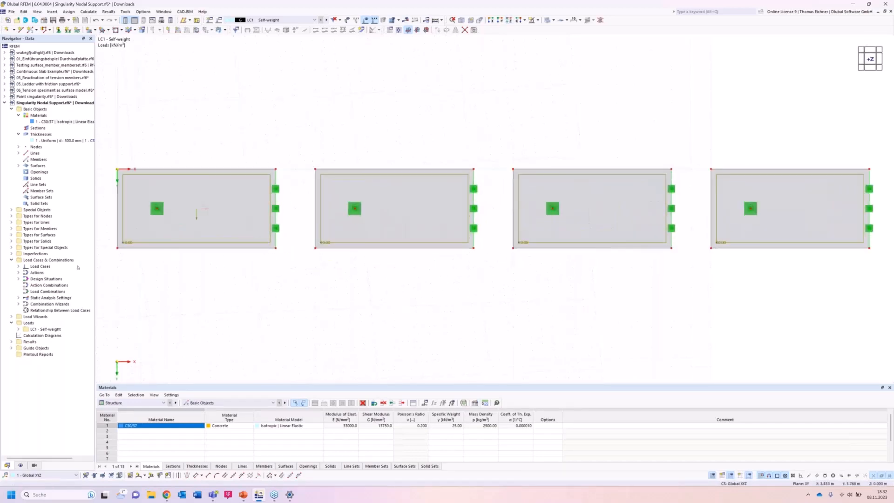
click(12, 234)
click(50, 260)
double_click(49, 261)
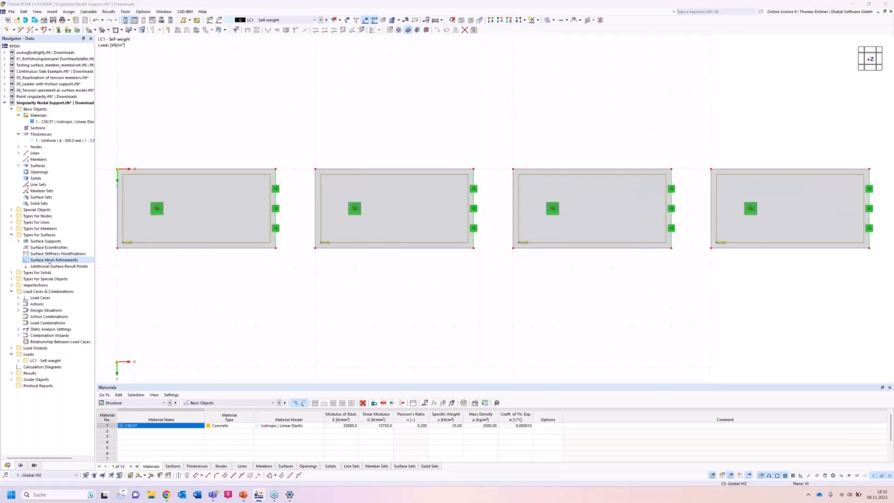
click(265, 341)
click(266, 341)
click(266, 341)
Set the target FE lengths of surface mesh refinements 1 to 4 to 2.000, 1.000, 0.500 and 0.100 m.
click(283, 144)
drag(357, 184, 399, 184)
text(2)
click(283, 150)
double_click(363, 184)
text(1)
click(298, 157)
drag(350, 184, 401, 185)
text(0.5)
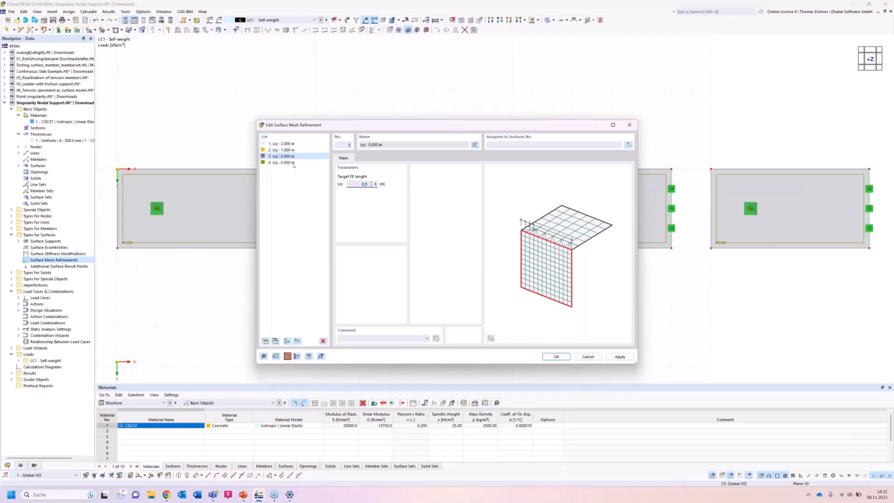
click(294, 163)
drag(354, 184, 396, 185)
text(0)
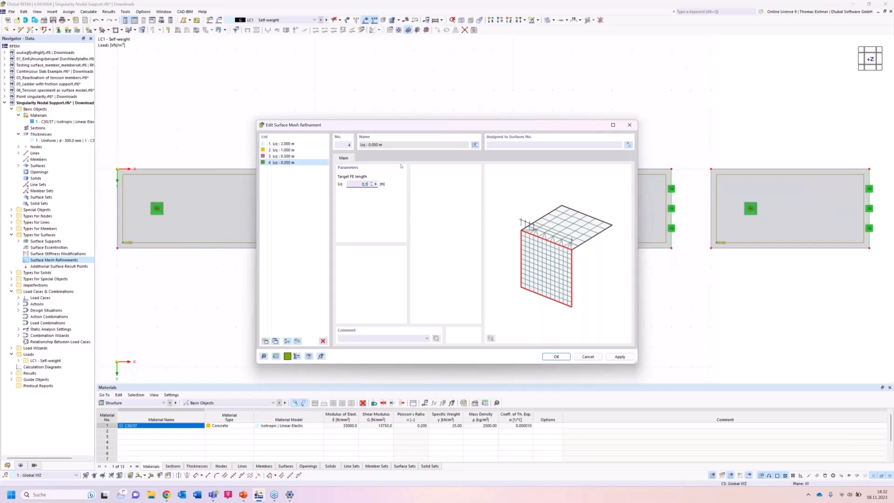
Assign the 2.000 m mesh refinement to the first slab and the 1.000 m refinement to the second slab.
click(305, 144)
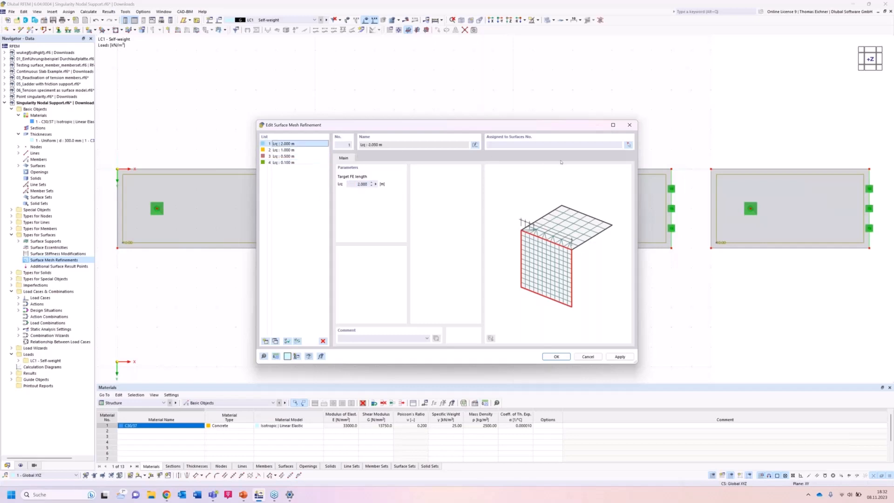
click(628, 145)
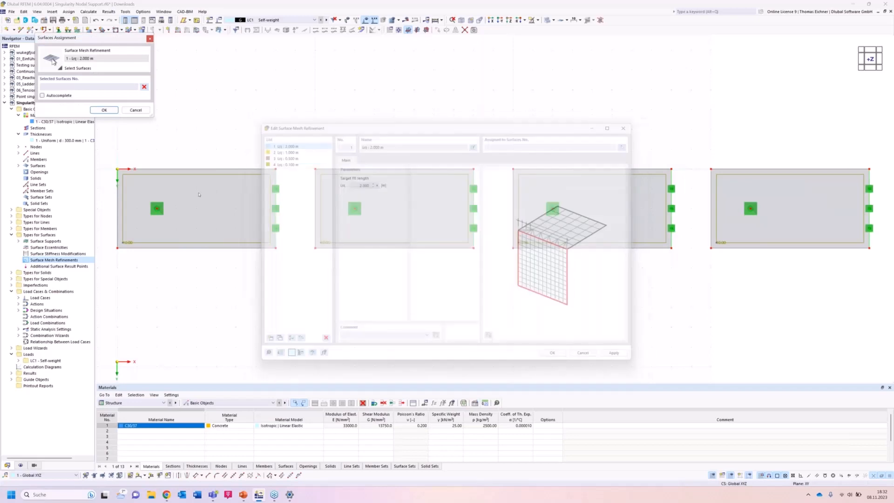
click(242, 205)
right_click(690, 201)
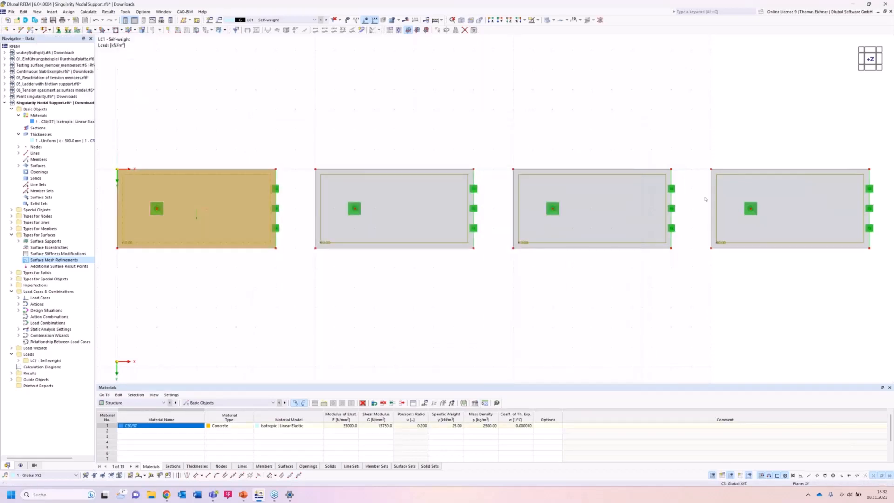
click(297, 150)
click(629, 145)
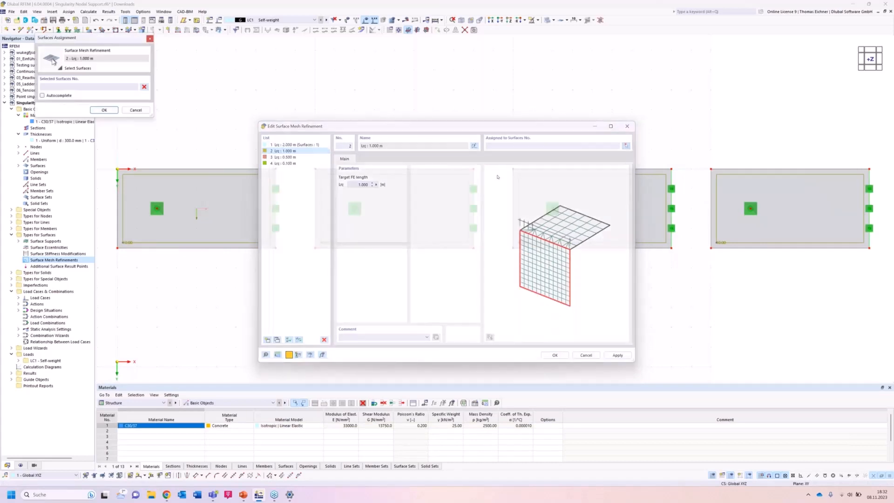
click(394, 214)
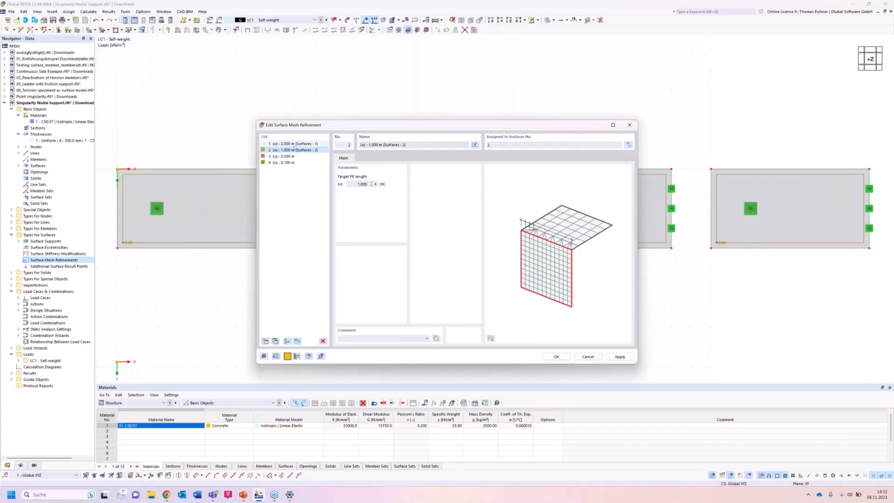
Assign the 0.500 m mesh refinement to the third slab and the 0.100 m refinement to the fourth slab.
click(629, 144)
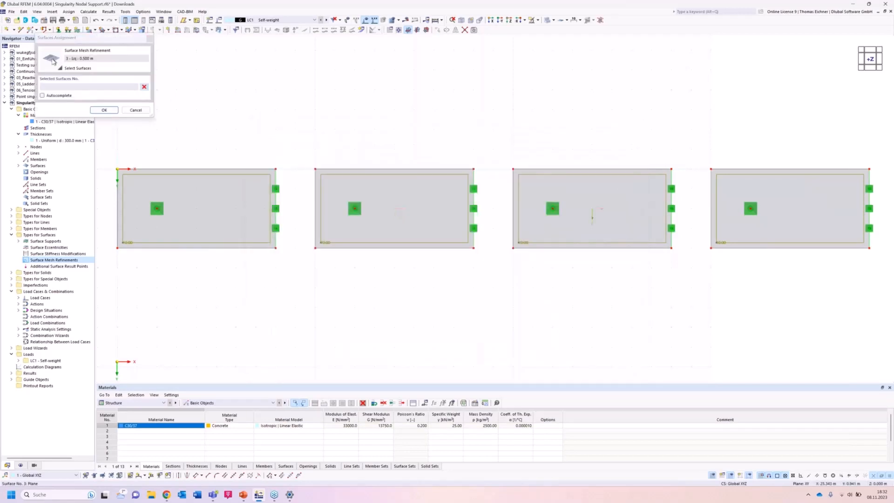
click(593, 215)
click(105, 110)
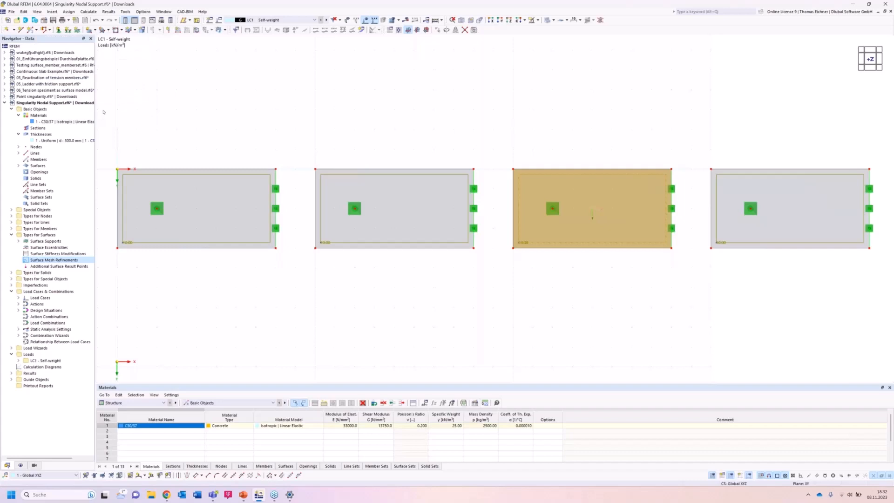
click(282, 163)
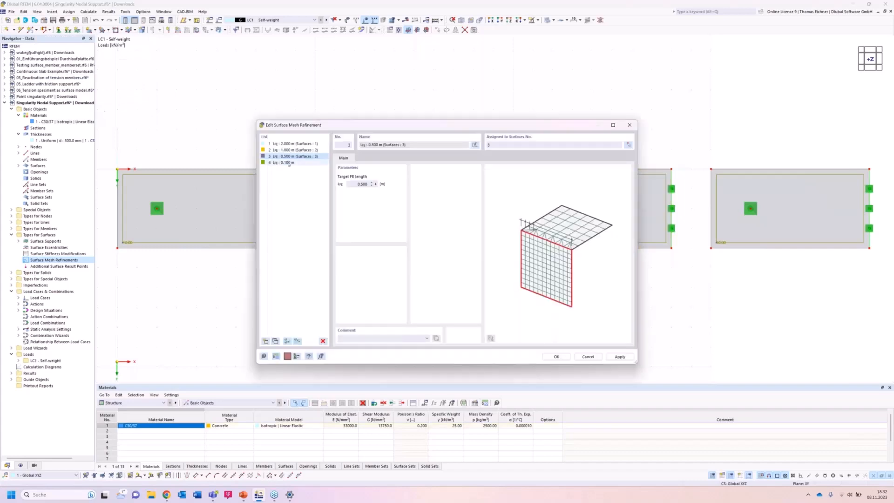
click(631, 148)
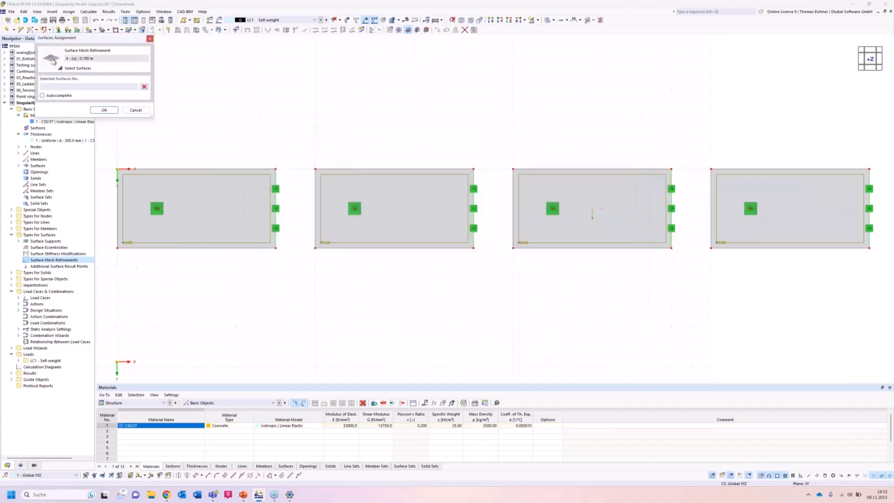
click(790, 218)
click(104, 110)
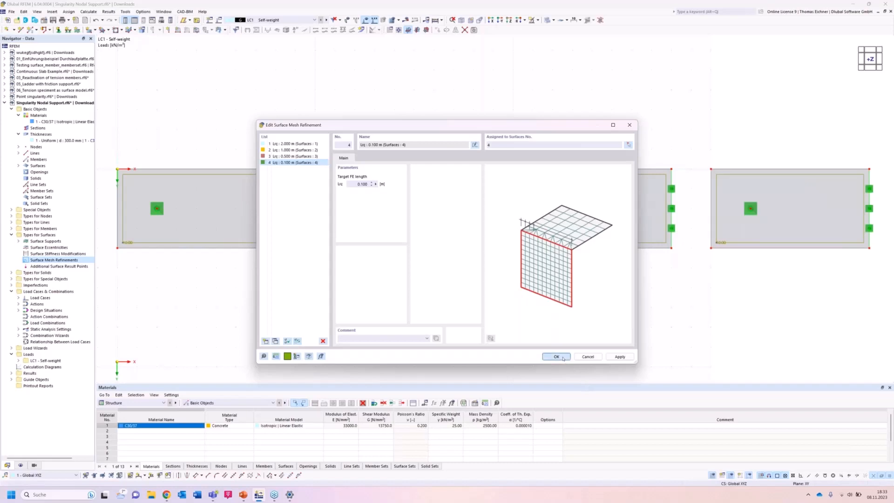
click(563, 359)
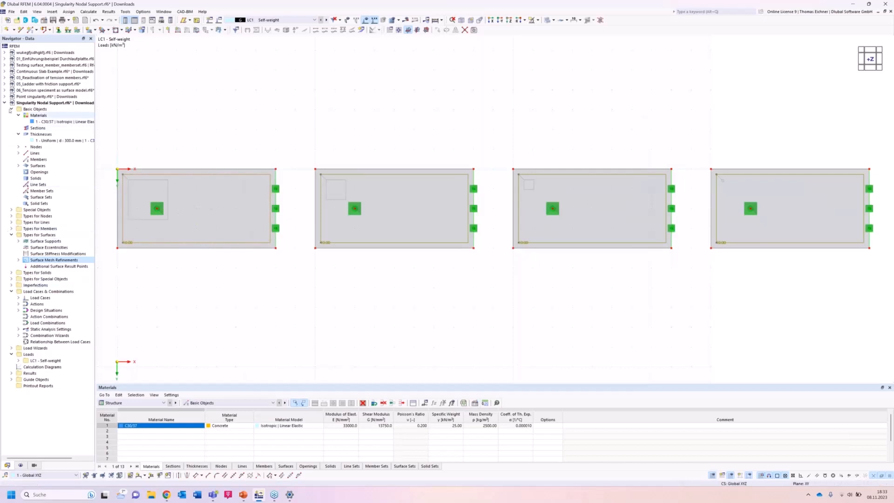
Create a two-point result section through all four slabs from X 0.000, Y 2.000 m to X 38.000, Y 2.000 m.
click(11, 210)
right_click(11, 210)
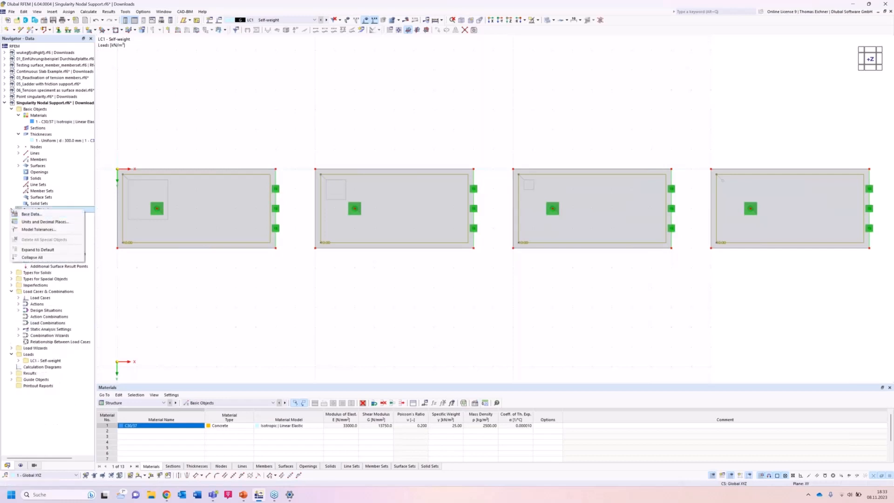
click(11, 210)
click(47, 241)
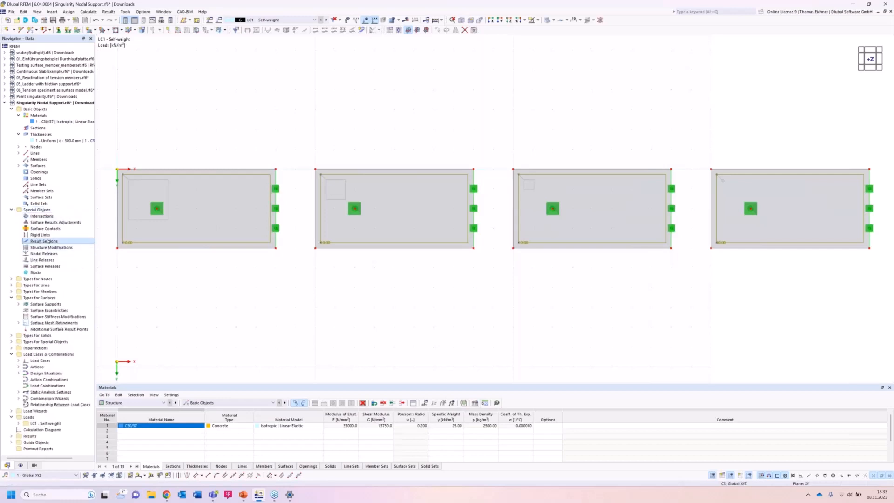
double_click(48, 241)
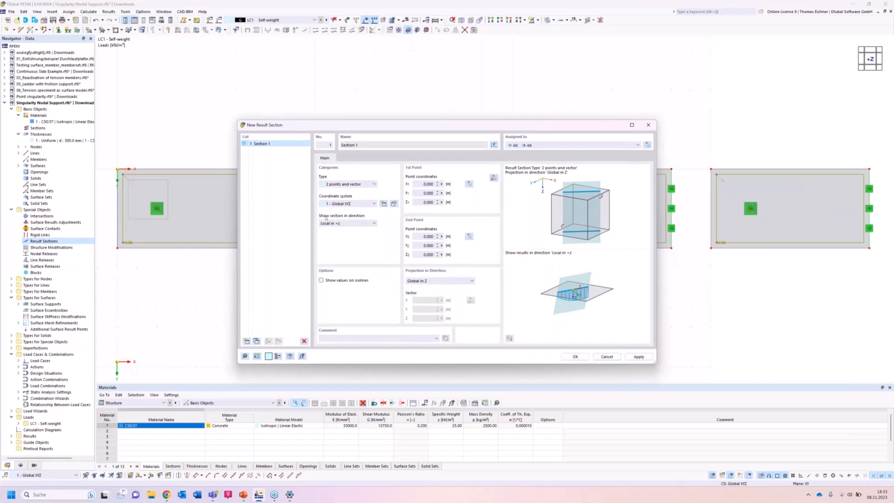
click(494, 178)
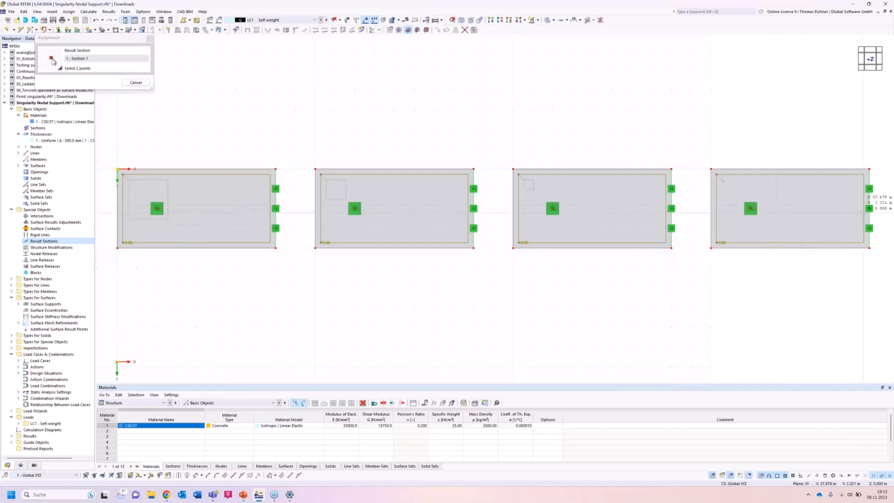
click(870, 209)
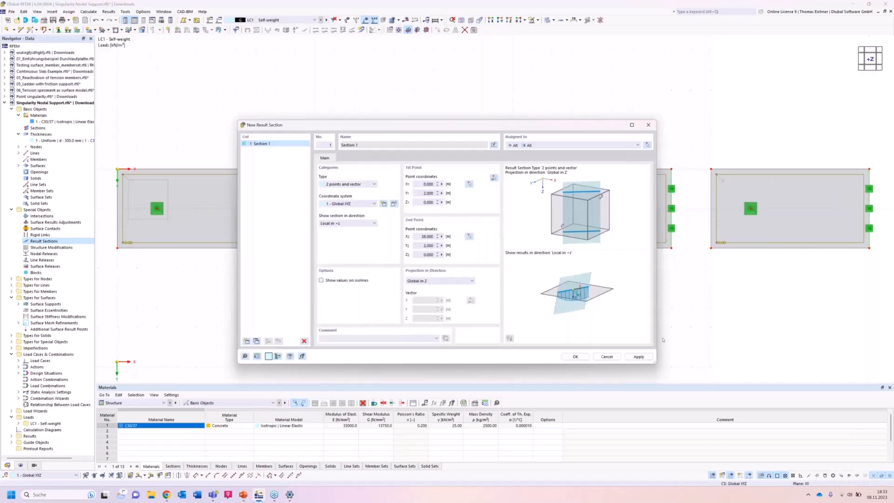
key(Return)
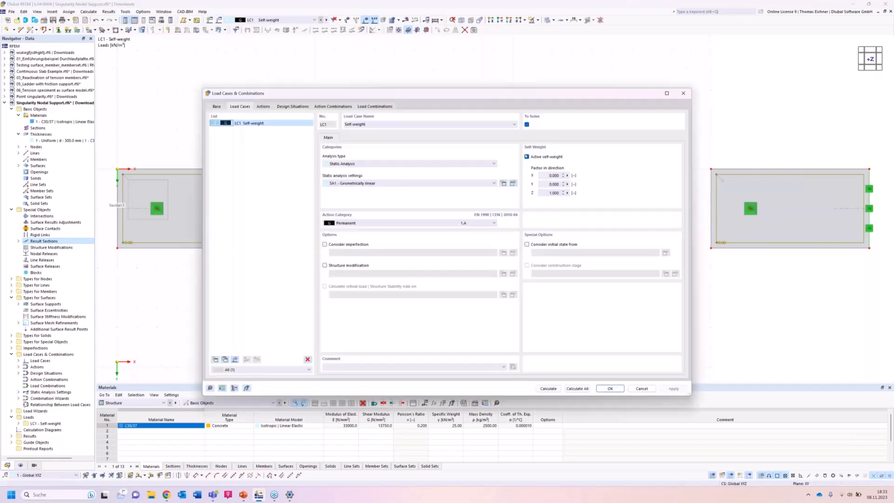
Deactivate self-weight in load case LC1 and calculate the model.
click(526, 157)
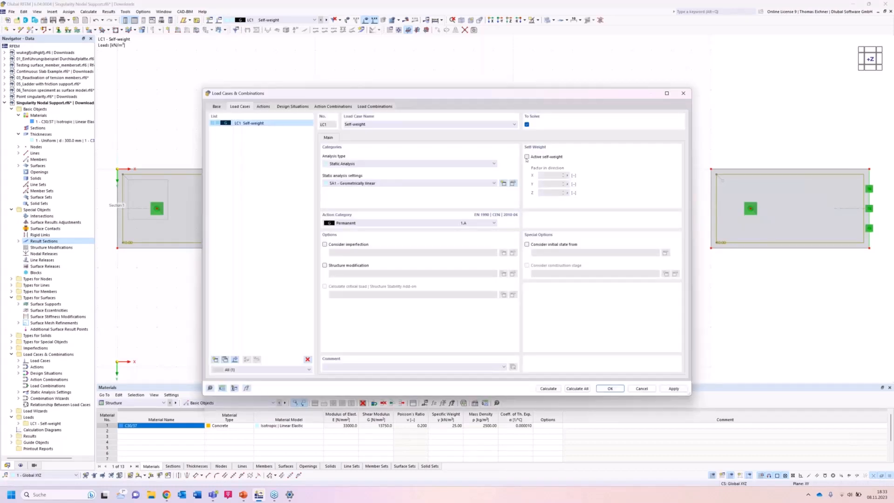
drag(529, 97, 489, 111)
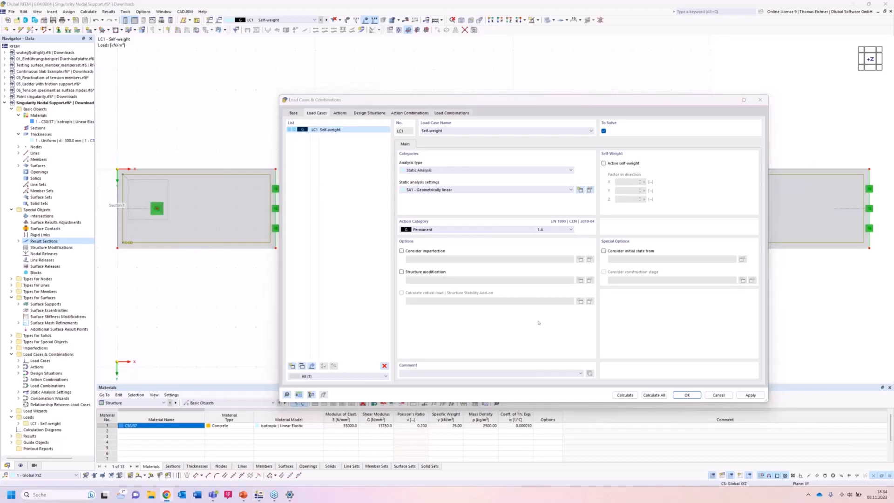
click(671, 329)
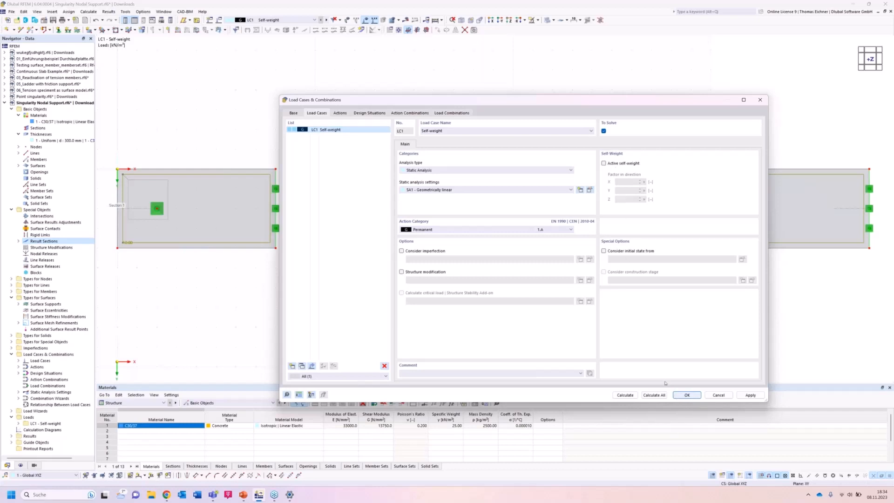
click(624, 395)
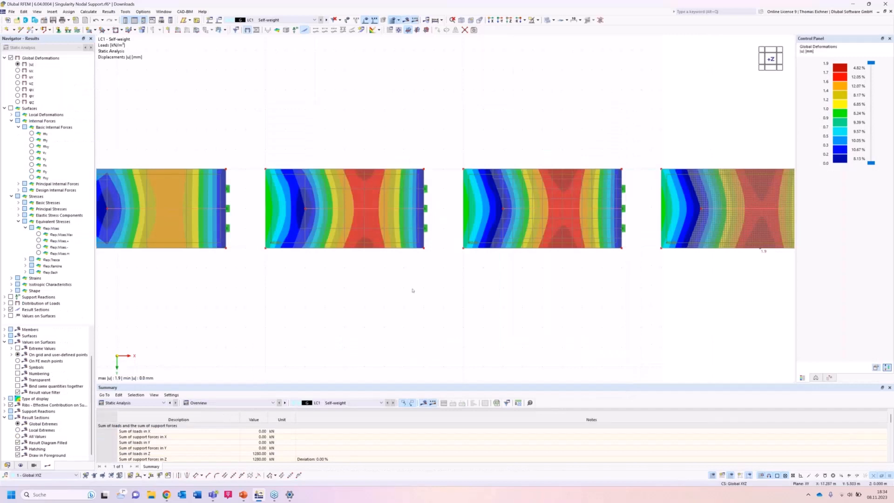
View the four slabs from the side along Y, label the result section with local extremes and display the basic moments m_x.
ctrl+middle_drag(423, 283, 423, 175)
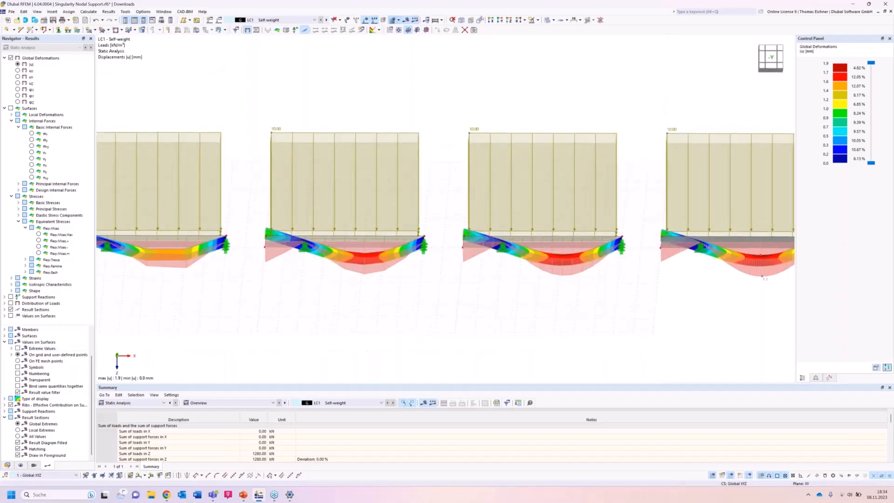
click(500, 20)
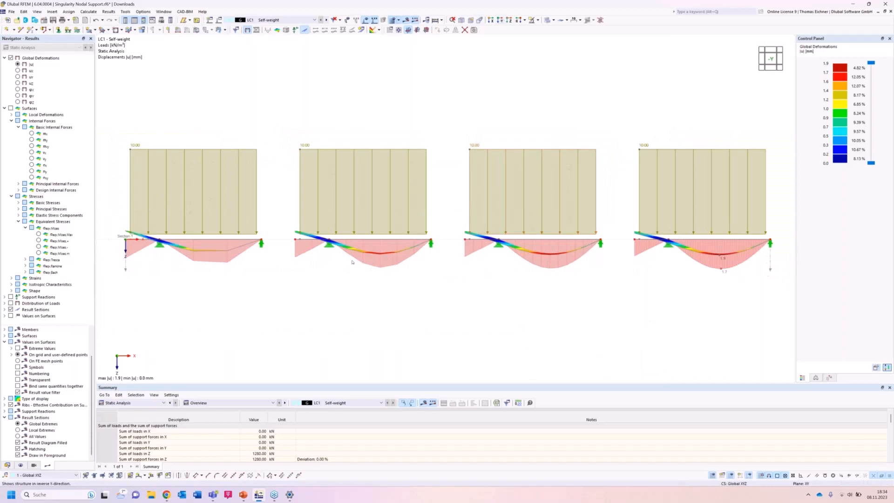
click(18, 430)
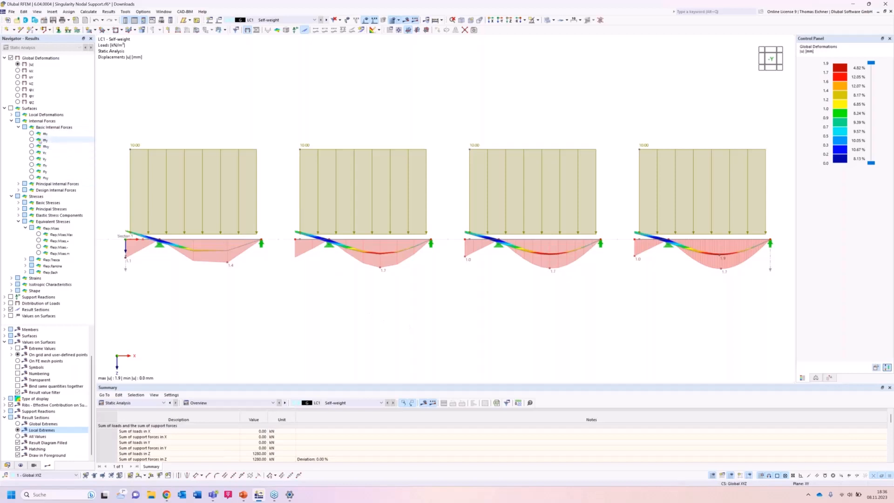
click(30, 134)
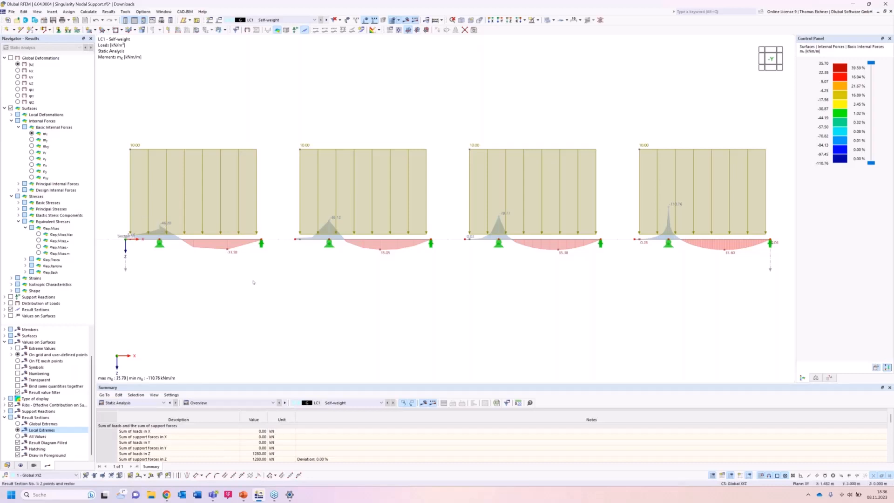
right_click(391, 295)
click(318, 280)
middle_drag(448, 287, 400, 291)
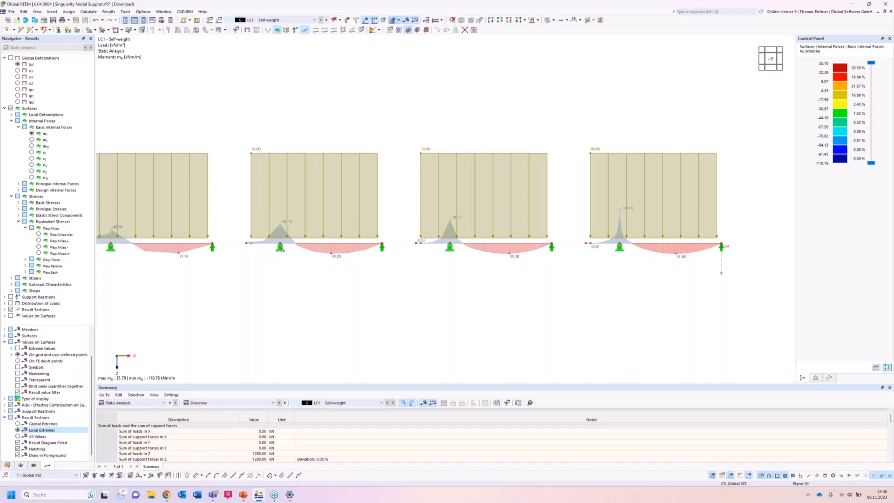
Release the vertical restraint of the hinged nodal support and set its Z translational spring constant to 700 kN/m.
double_click(280, 248)
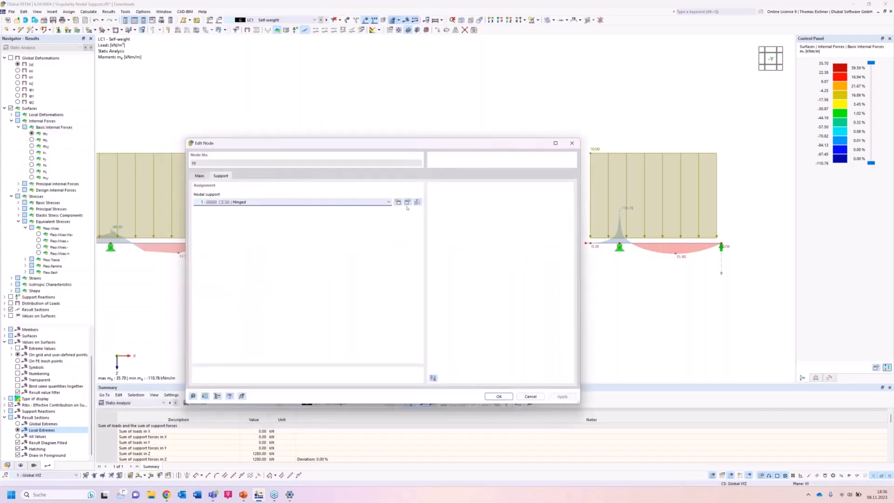
click(408, 203)
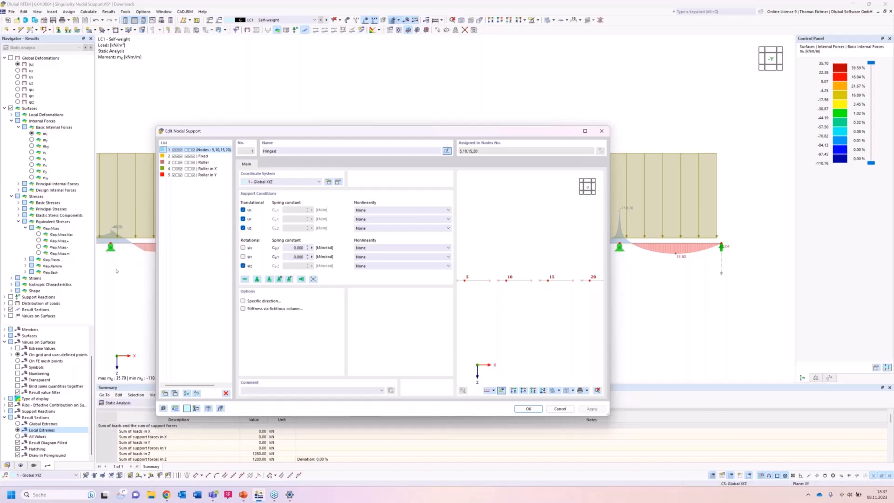
click(243, 228)
drag(293, 228, 327, 230)
text(00)
click(592, 409)
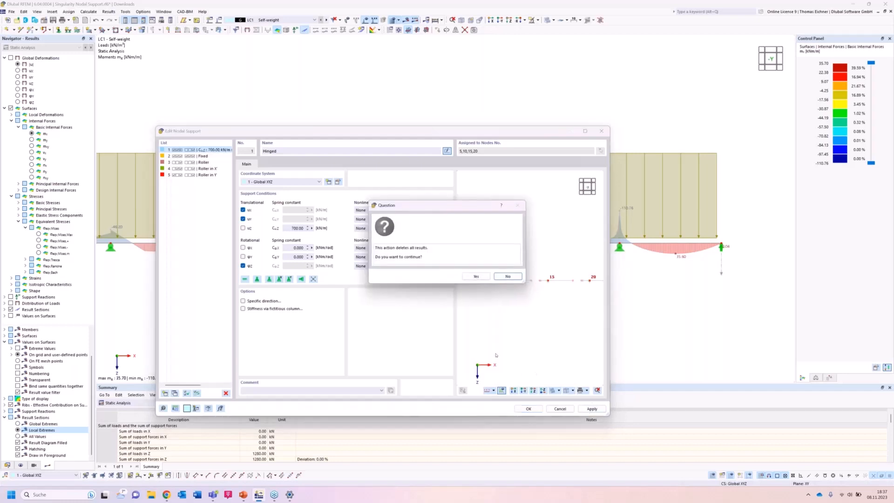
click(476, 277)
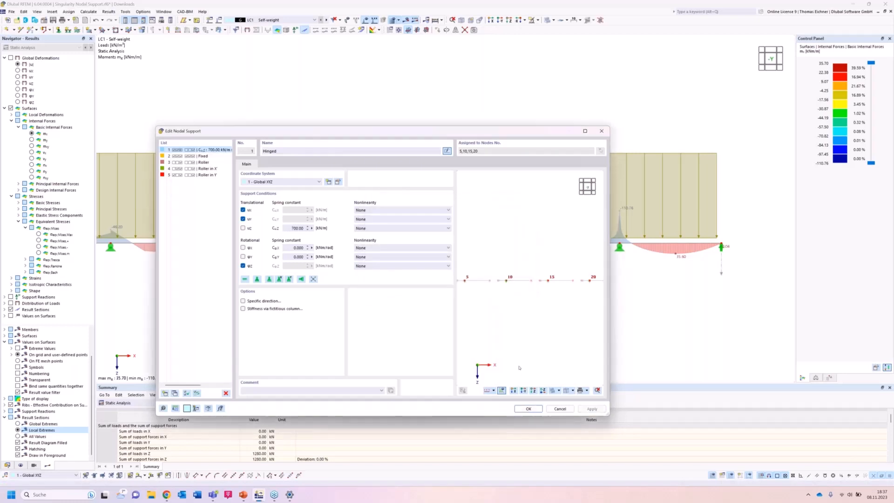
click(529, 409)
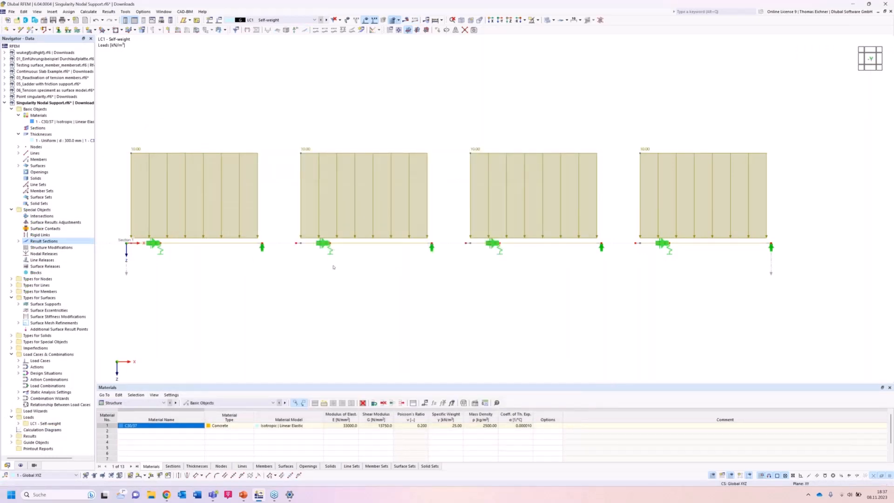
Recalculate the slabs with the spring support and examine the m_x moments and the global deformations |u| in side view.
click(406, 20)
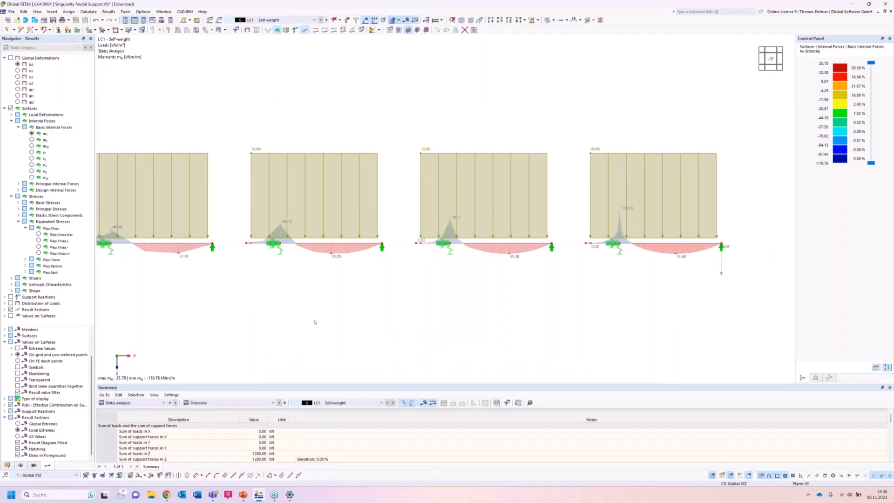
middle_drag(315, 322, 363, 319)
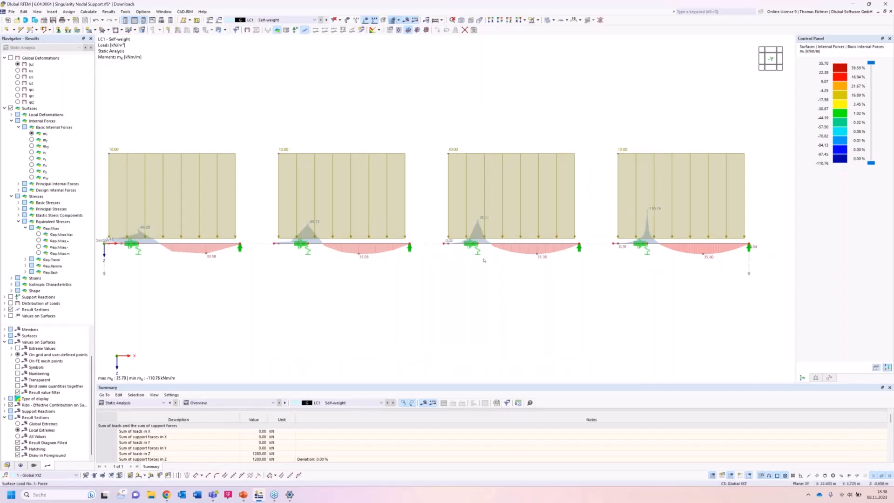
ctrl+middle_drag(481, 295, 481, 320)
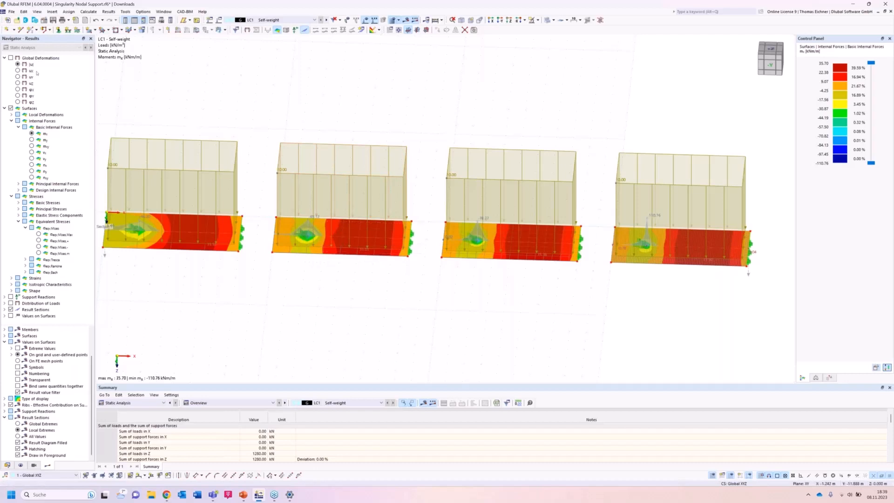
click(18, 63)
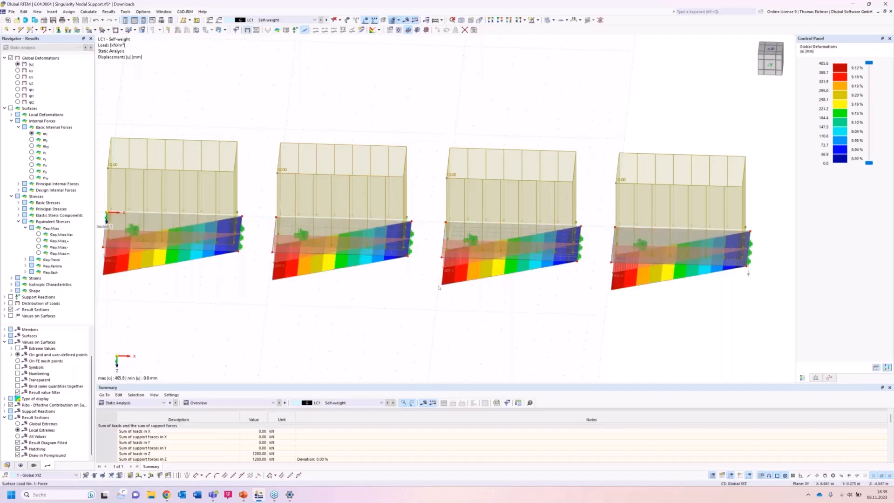
ctrl+middle_drag(426, 321, 407, 293)
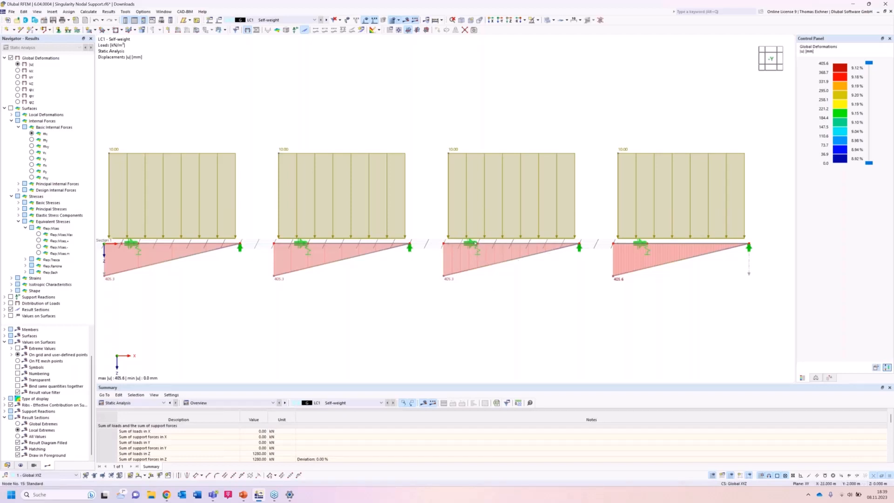
Edit the nodal support of the third slab and activate its stiffness via a fictitious column.
click(475, 243)
click(511, 288)
double_click(478, 252)
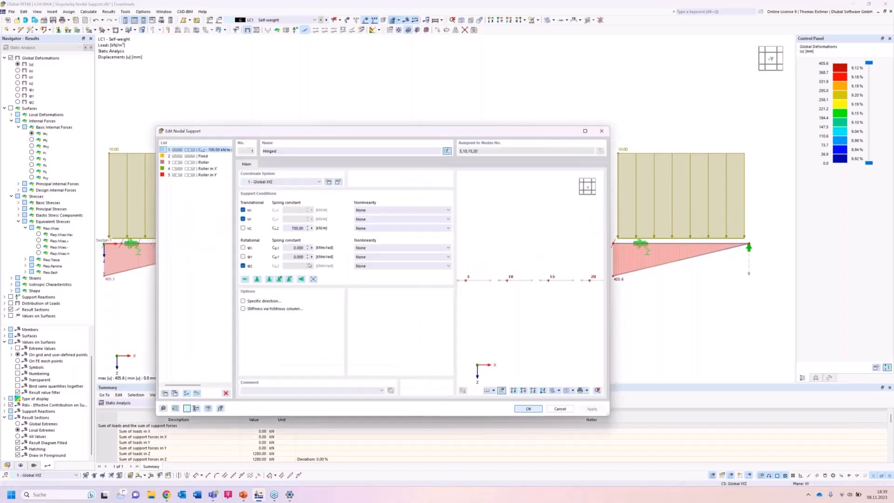
double_click(292, 228)
drag(348, 137, 437, 166)
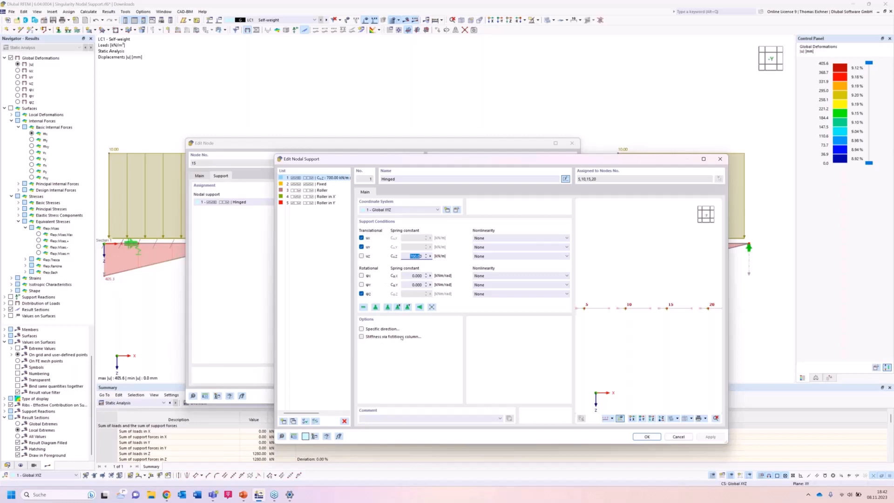
click(362, 337)
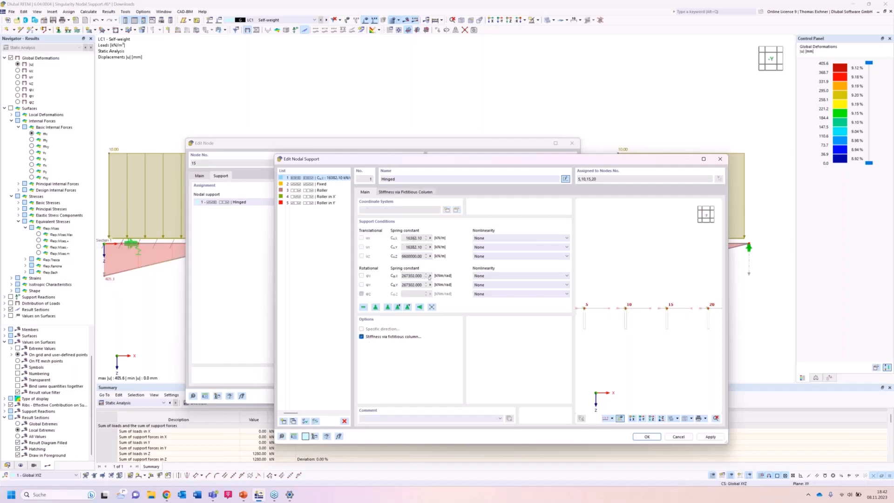
Set the fictitious column height to 3.000 m and keep the support modelled by elastic surface foundations.
click(405, 192)
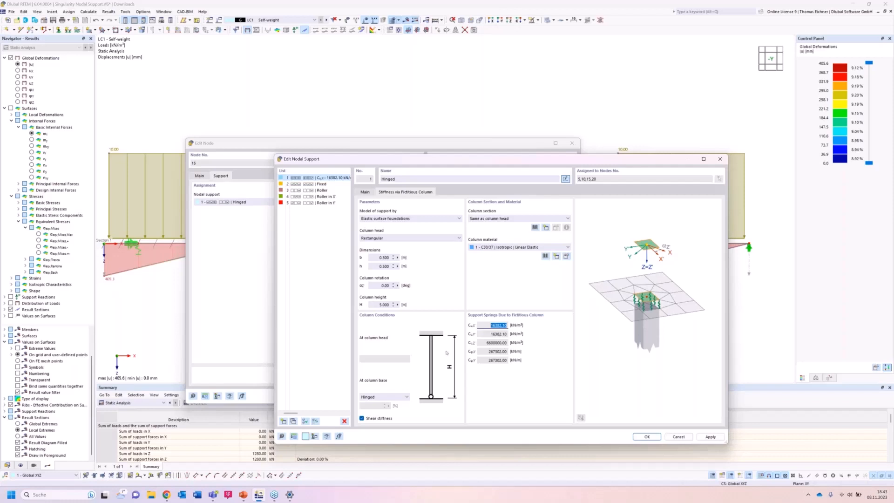
double_click(383, 305)
text(32)
click(385, 286)
click(381, 258)
click(381, 266)
click(411, 219)
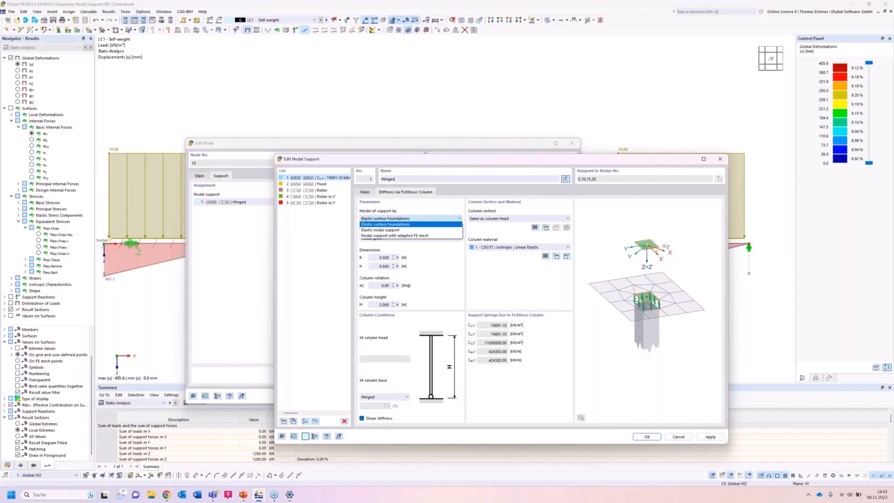
click(394, 224)
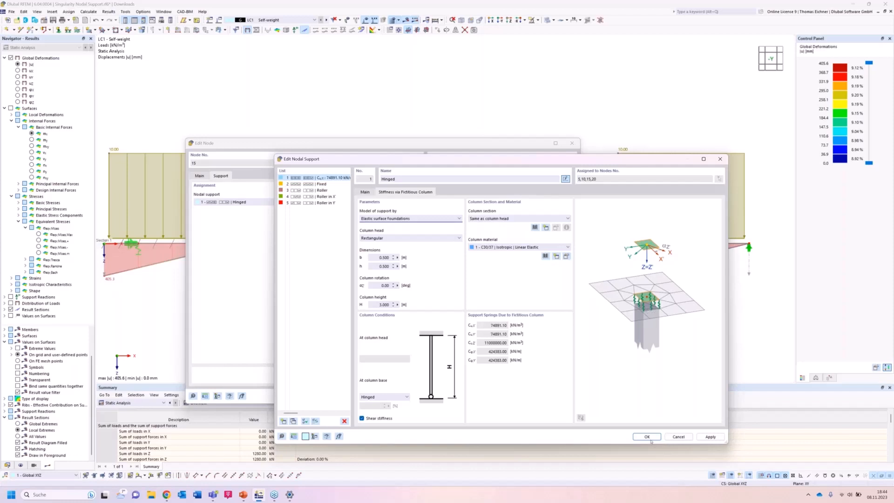
Try a fictitious column height of 5 m and set it back to 3 m.
double_click(380, 305)
text(5)
key(Return)
text(3)
click(382, 285)
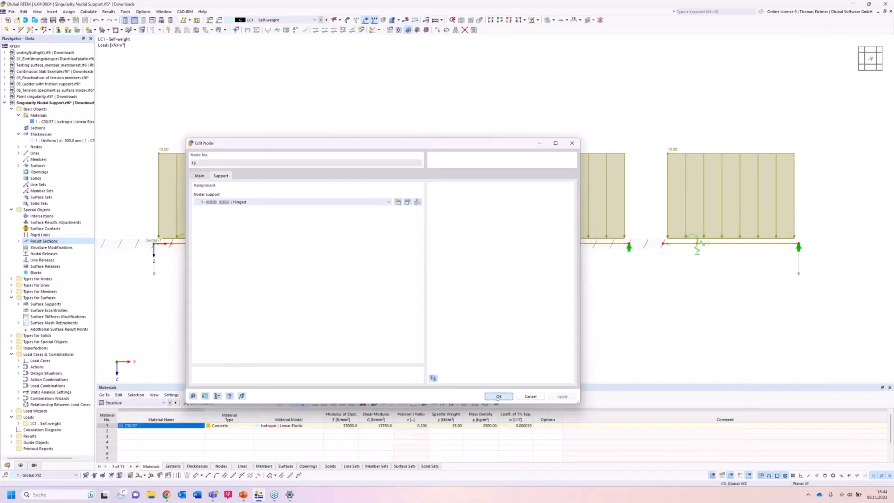
Apply the fictitious column support, recalculate the model and display the basic moments m_x.
click(498, 396)
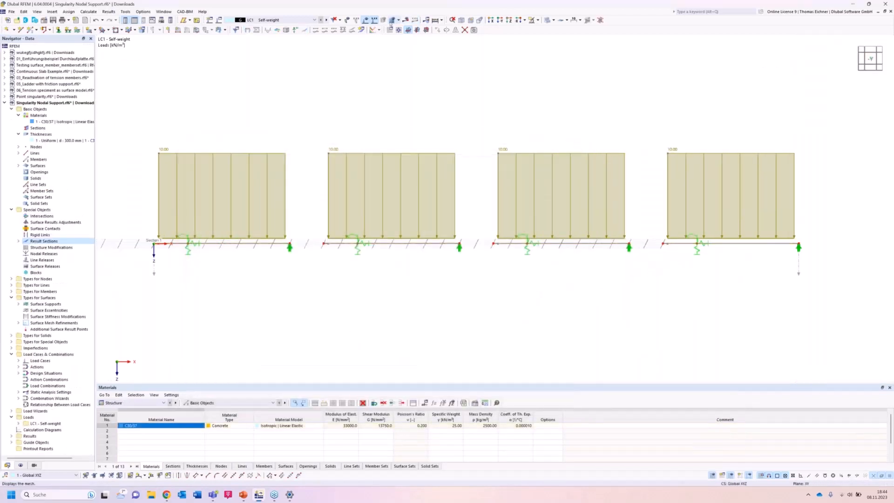
click(406, 20)
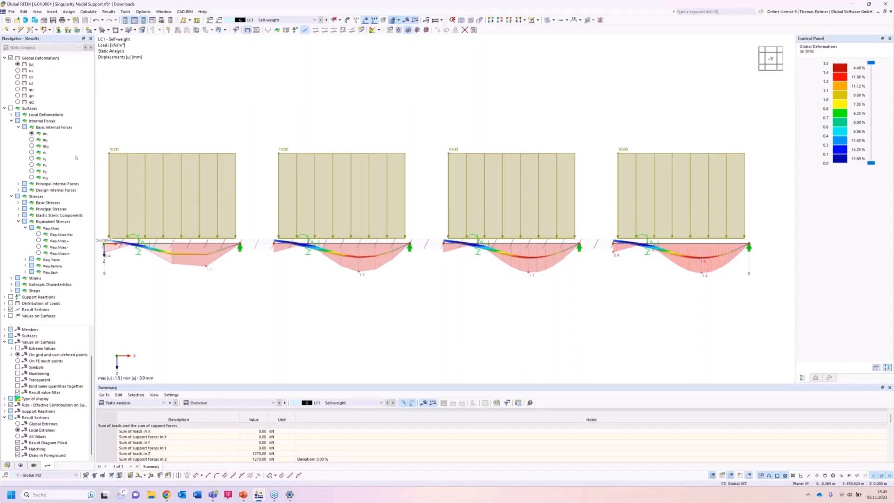
click(32, 133)
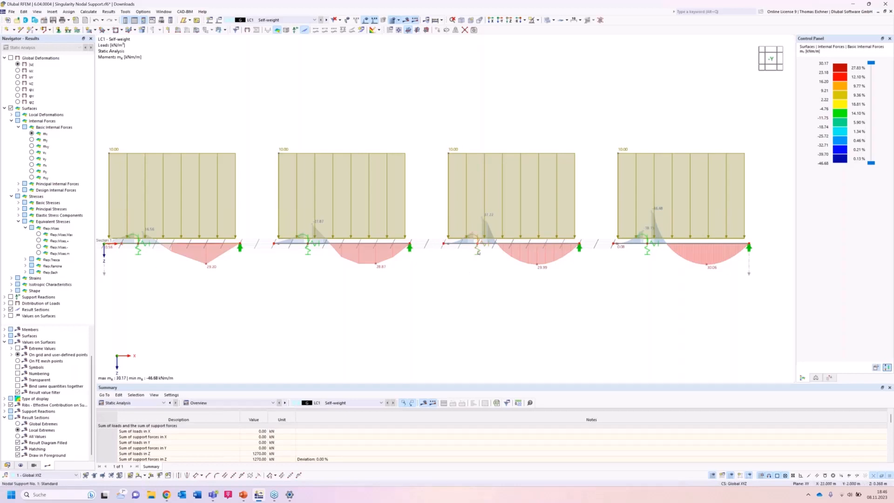
Review the support model options for the fictitious column at the third slab's support and close the dialogs without changes.
double_click(479, 252)
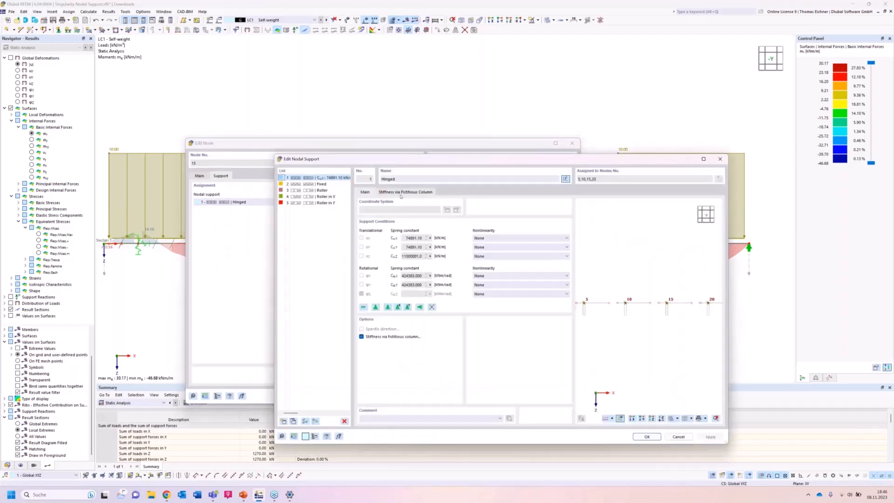
click(400, 193)
click(383, 218)
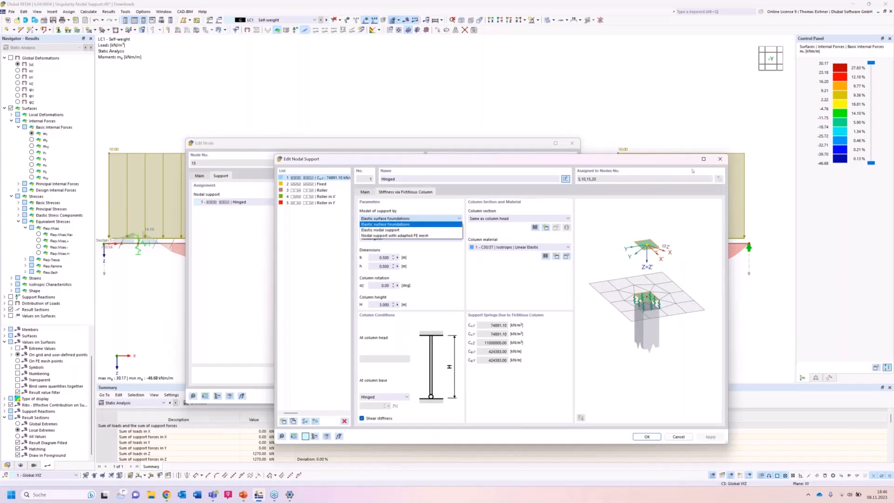
click(717, 163)
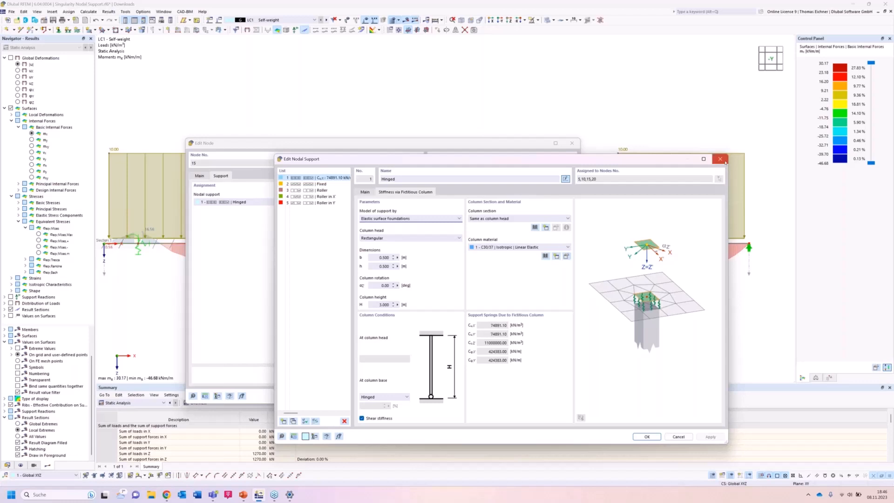
click(724, 161)
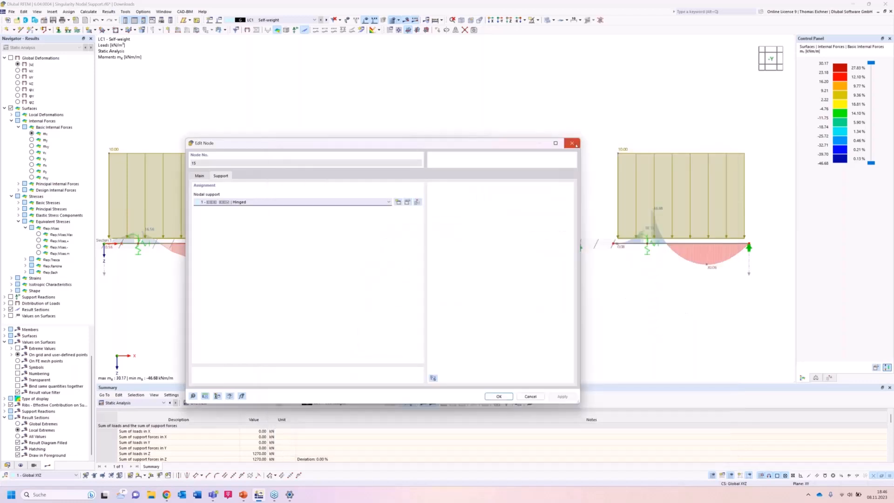
click(576, 145)
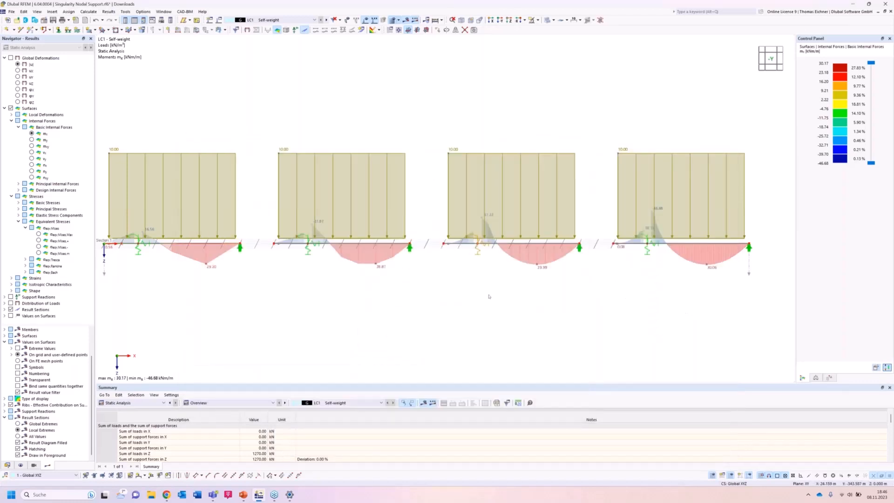
scroll(382, 293, down, 2)
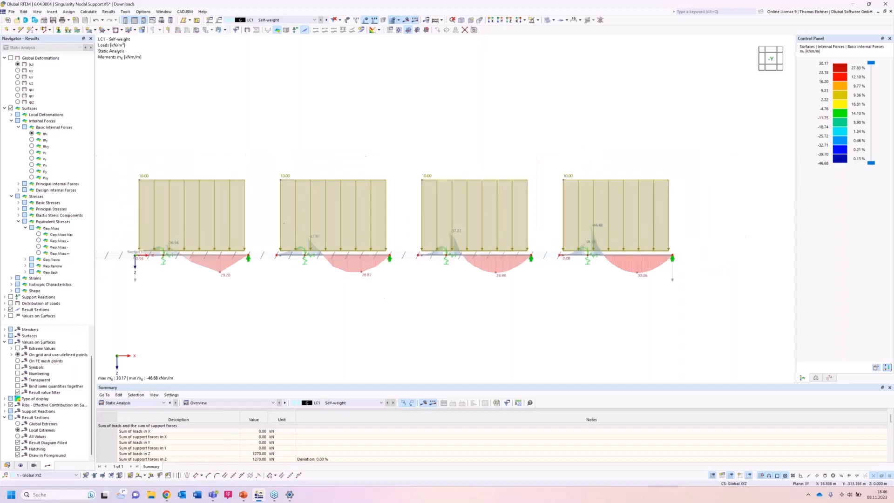
scroll(405, 299, down, 1)
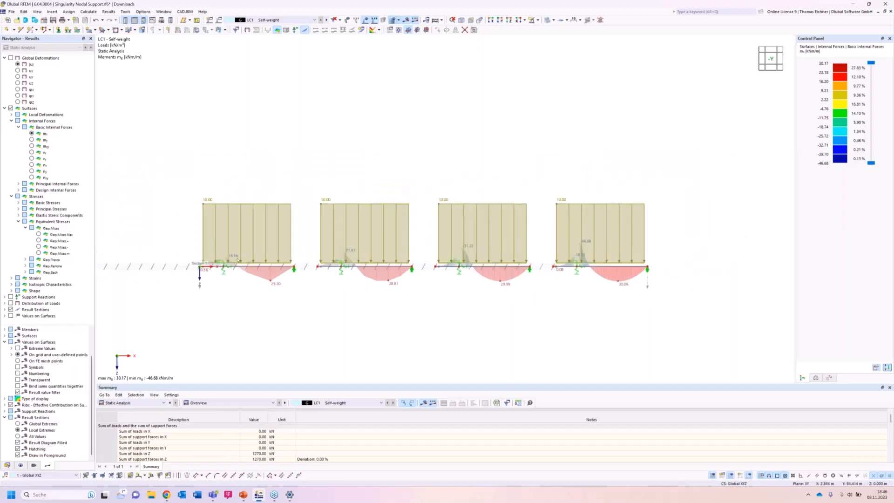
scroll(238, 259, up, 1)
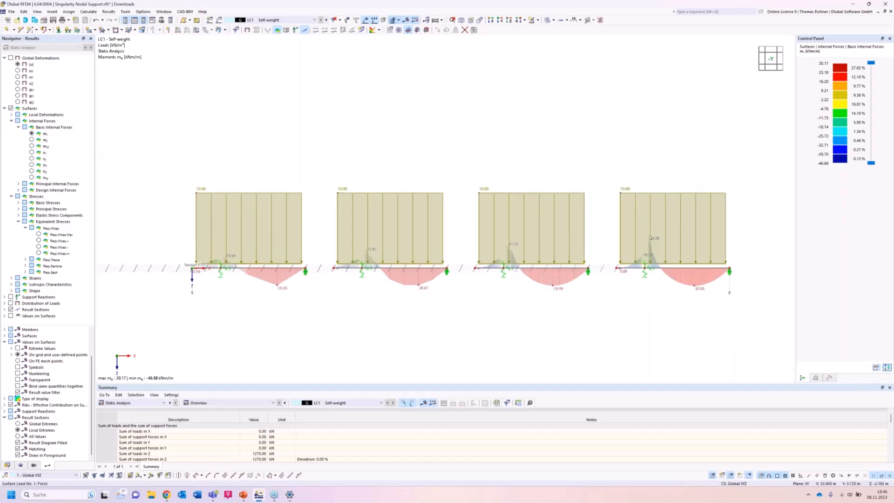